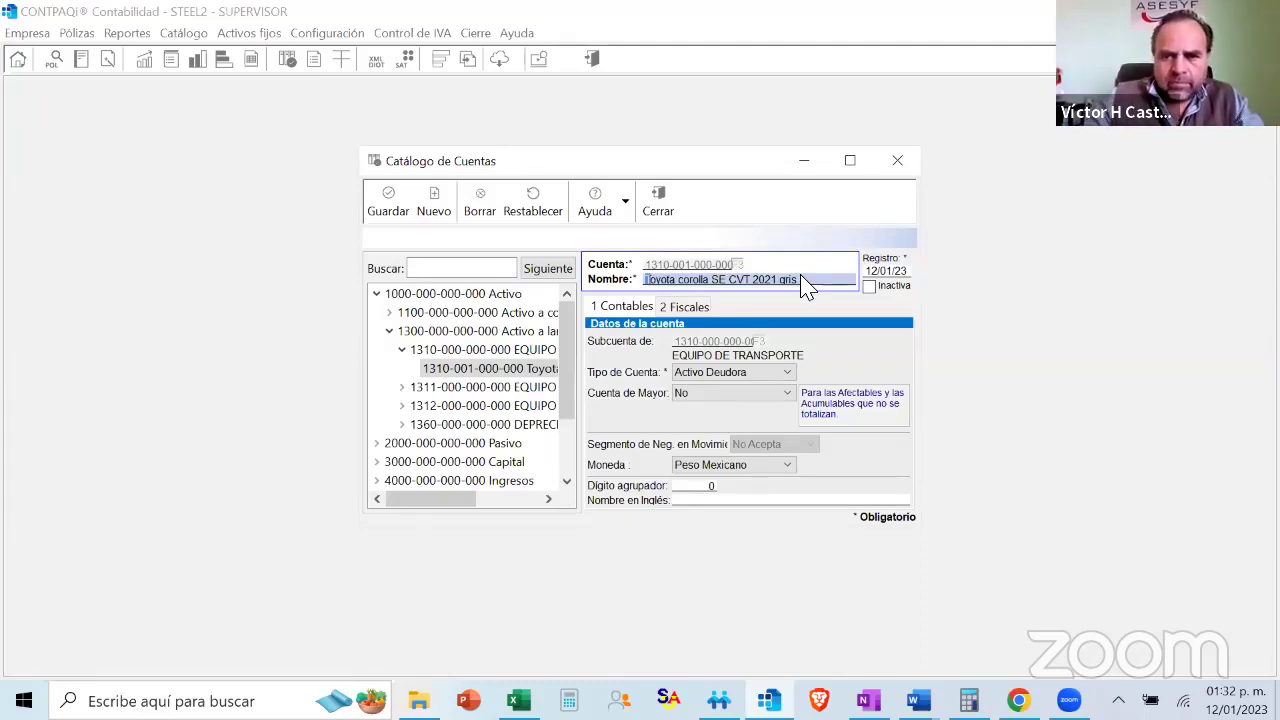
Copy the account name "Toyota corolla SE CVT 2021 gris" into the blank Word document Documento1 and start a new line
{"action": "left_click", "coordinate": [800, 280]}
{"action": "key", "text": "ctrl+c"}
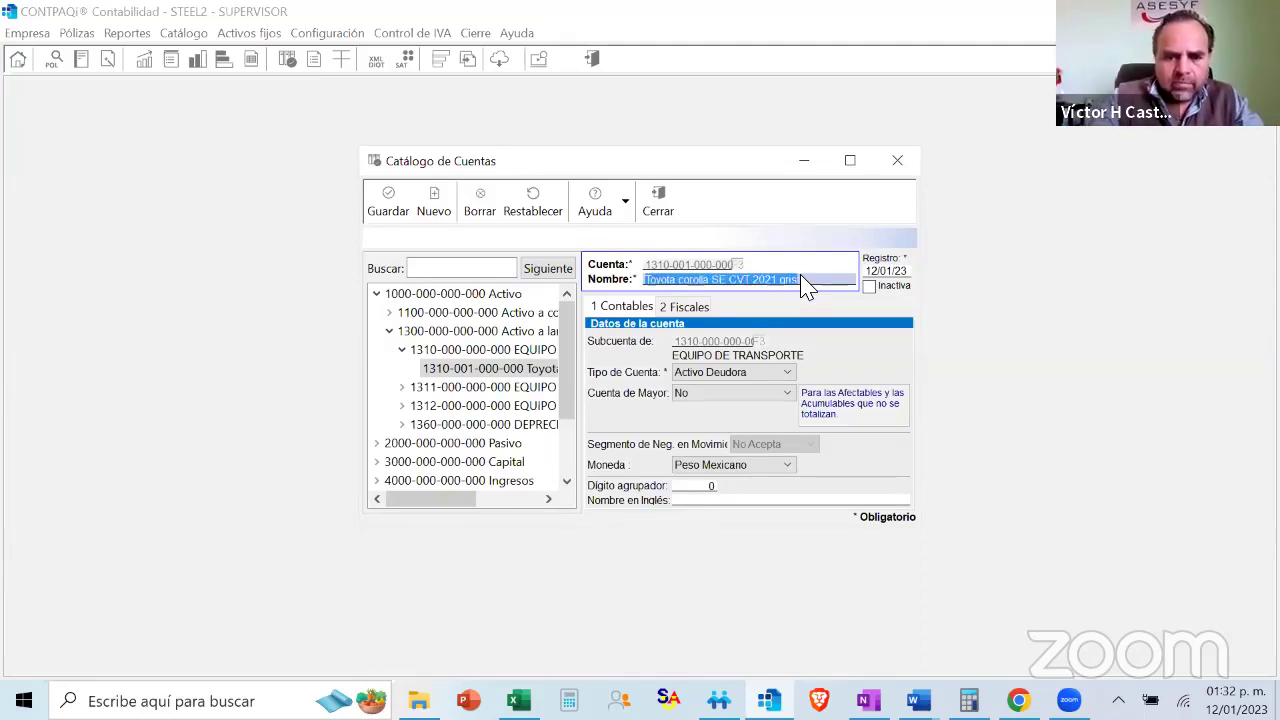
{"action": "left_click", "coordinate": [913, 700]}
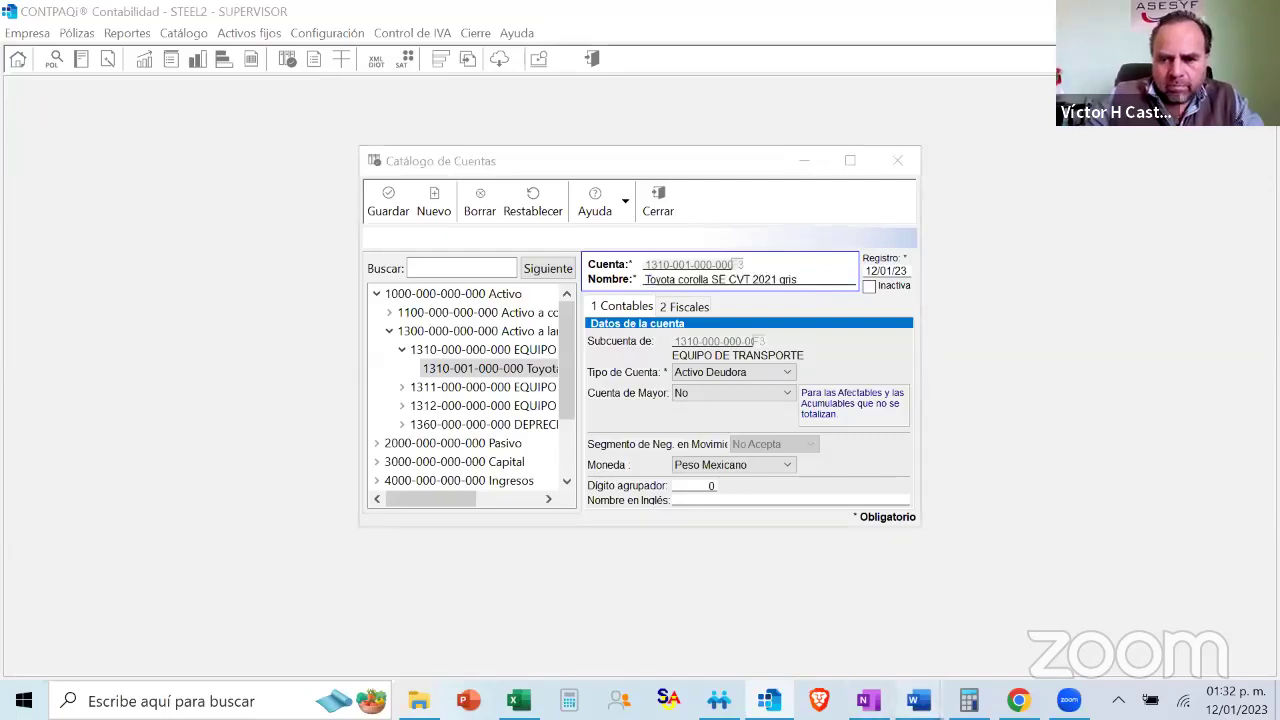
{"action": "left_click", "coordinate": [1007, 600]}
{"action": "key", "text": "ctrl+v"}
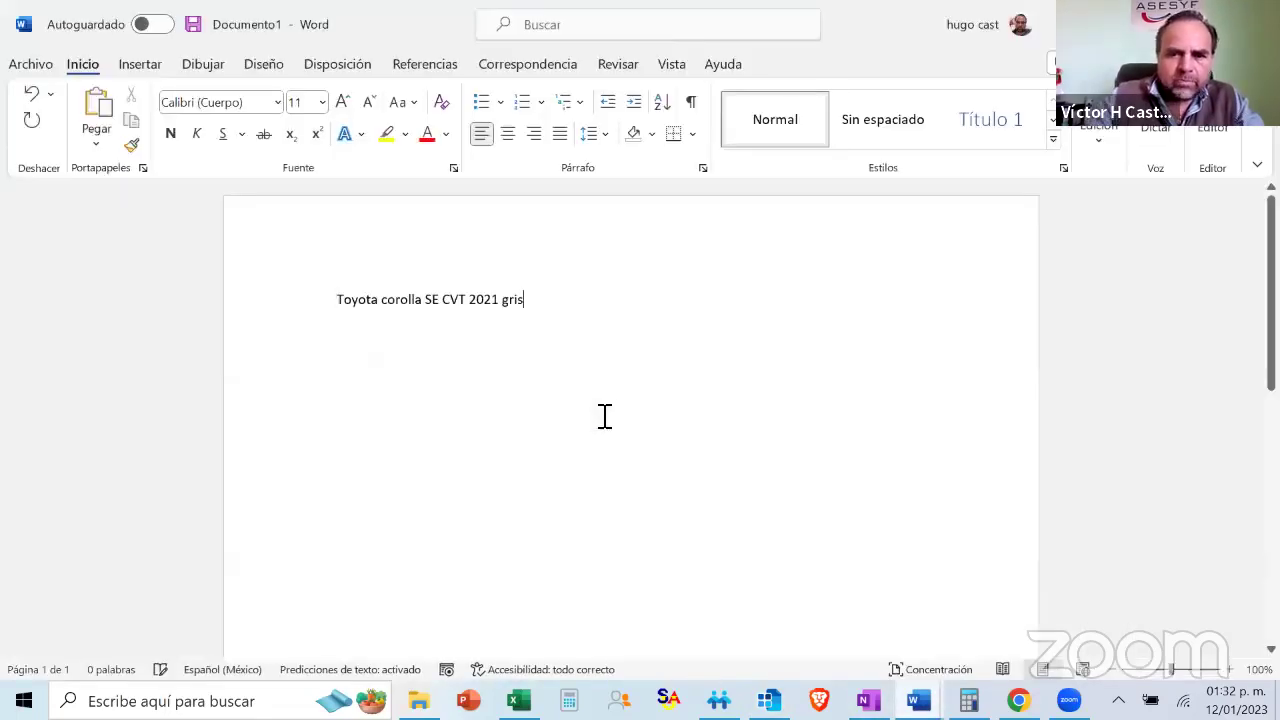
{"action": "key", "text": "Return"}
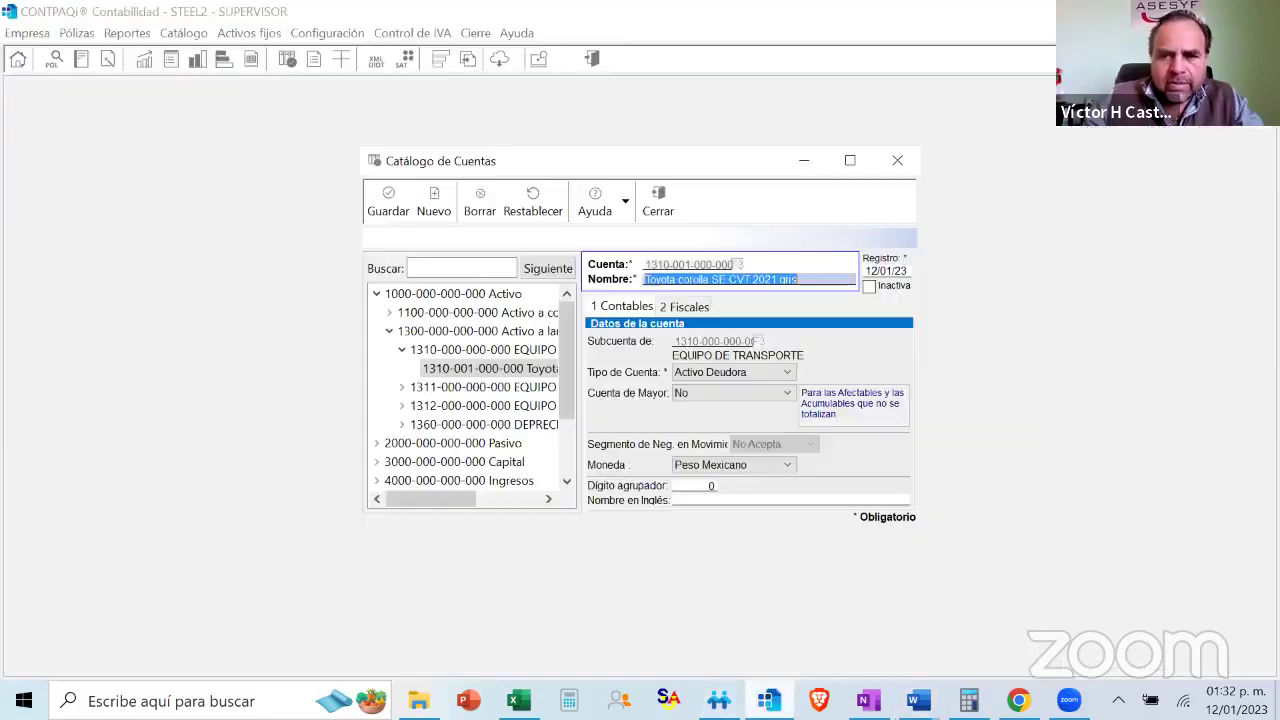
Copy the EQUIPO DE COMPUTO subaccount name "Lap HP Pavillion x360 core i5 gris" from CONTPAQi into the Word list, followed by a new line
{"action": "left_click", "coordinate": [768, 700]}
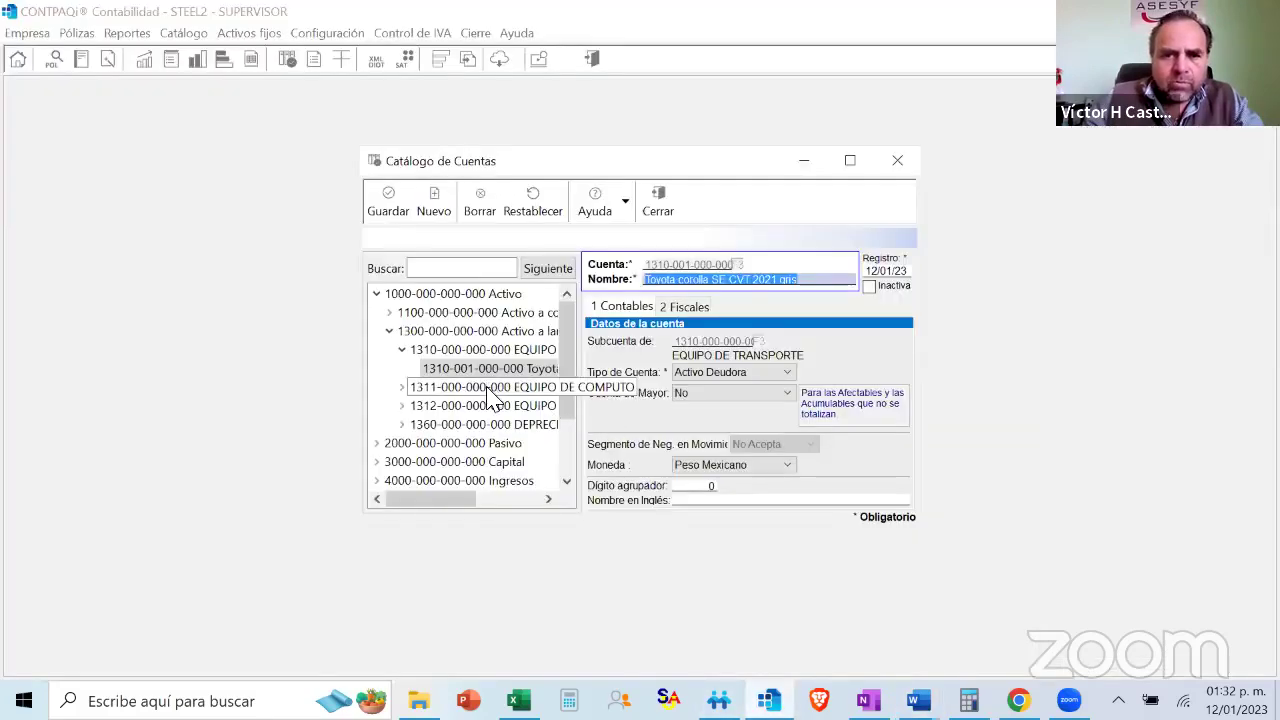
{"action": "left_click", "coordinate": [403, 388]}
{"action": "left_click", "coordinate": [510, 408]}
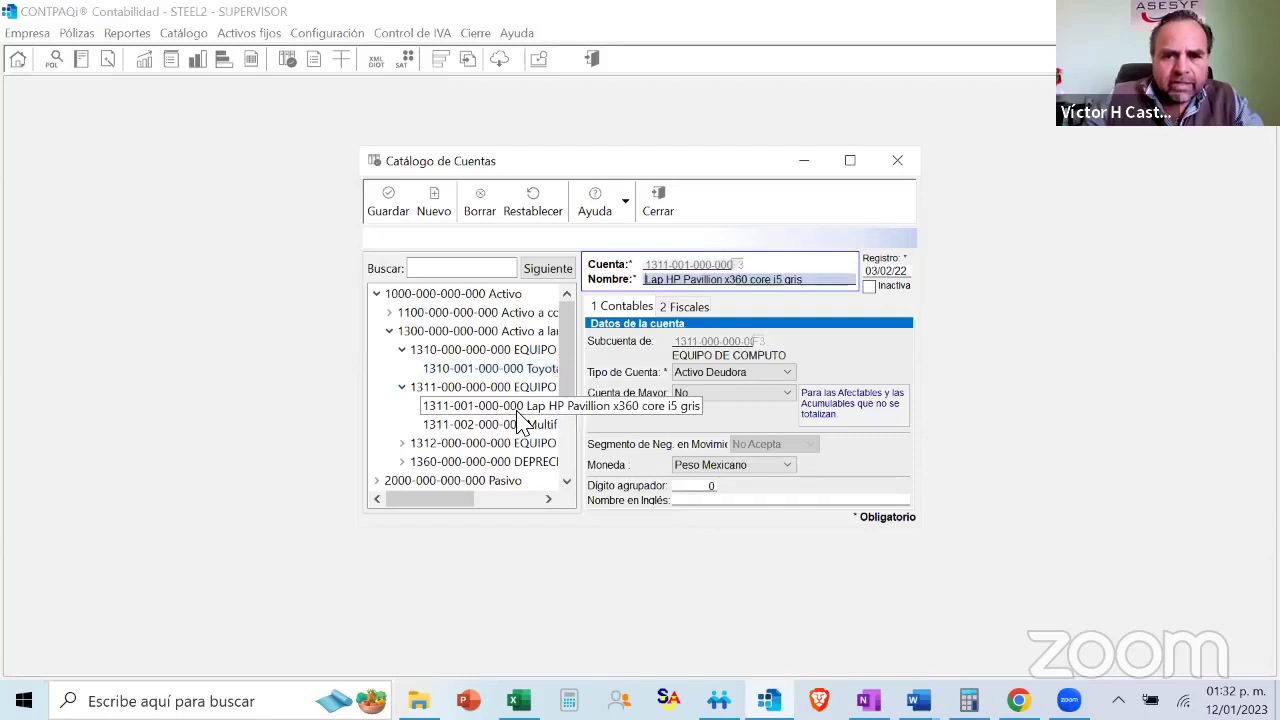
{"action": "left_click_drag", "start_coordinate": [820, 284], "coordinate": [655, 287]}
{"action": "key", "text": "ctrl+c"}
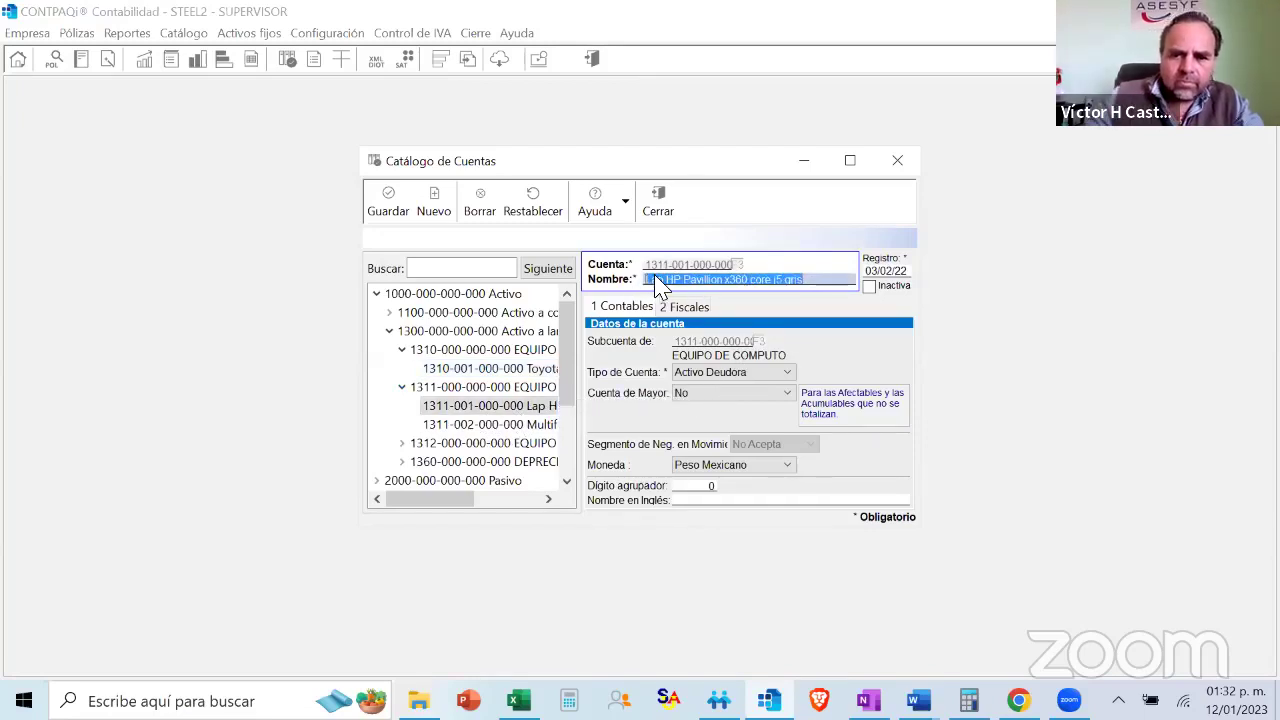
{"action": "left_click", "coordinate": [918, 700]}
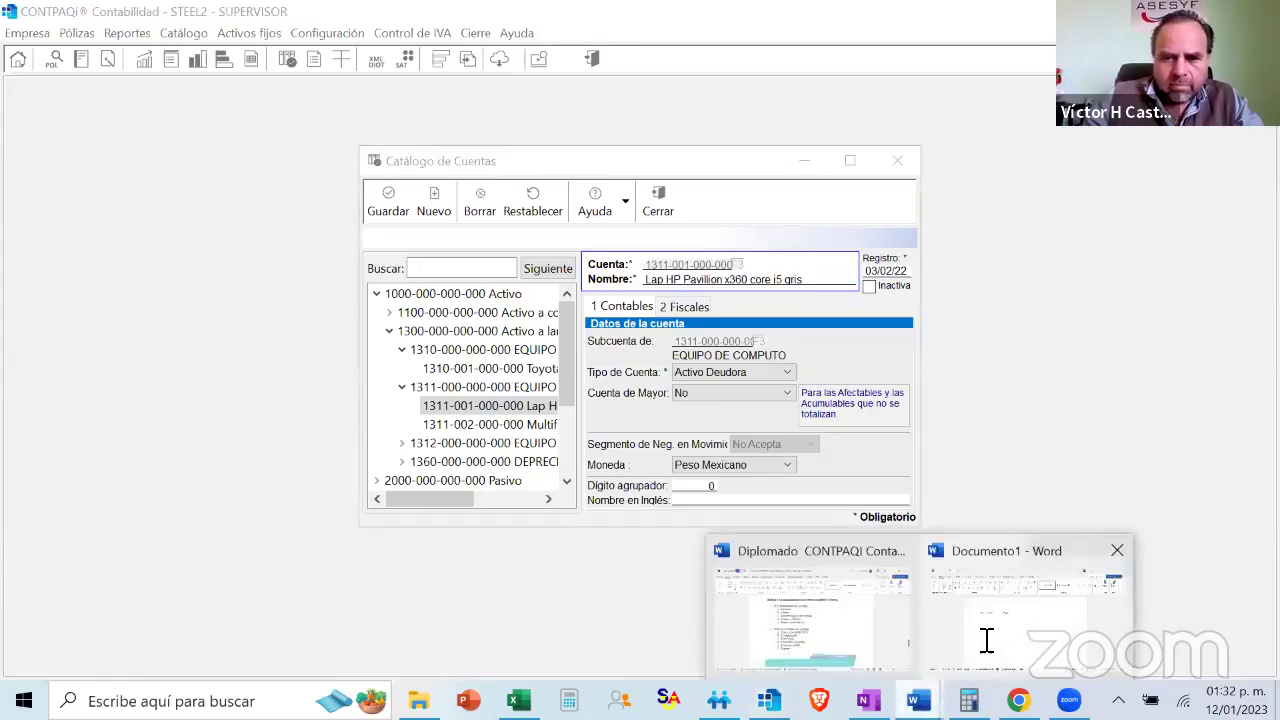
{"action": "left_click", "coordinate": [986, 640]}
{"action": "key", "text": "ctrl+v"}
{"action": "key", "text": "Return"}
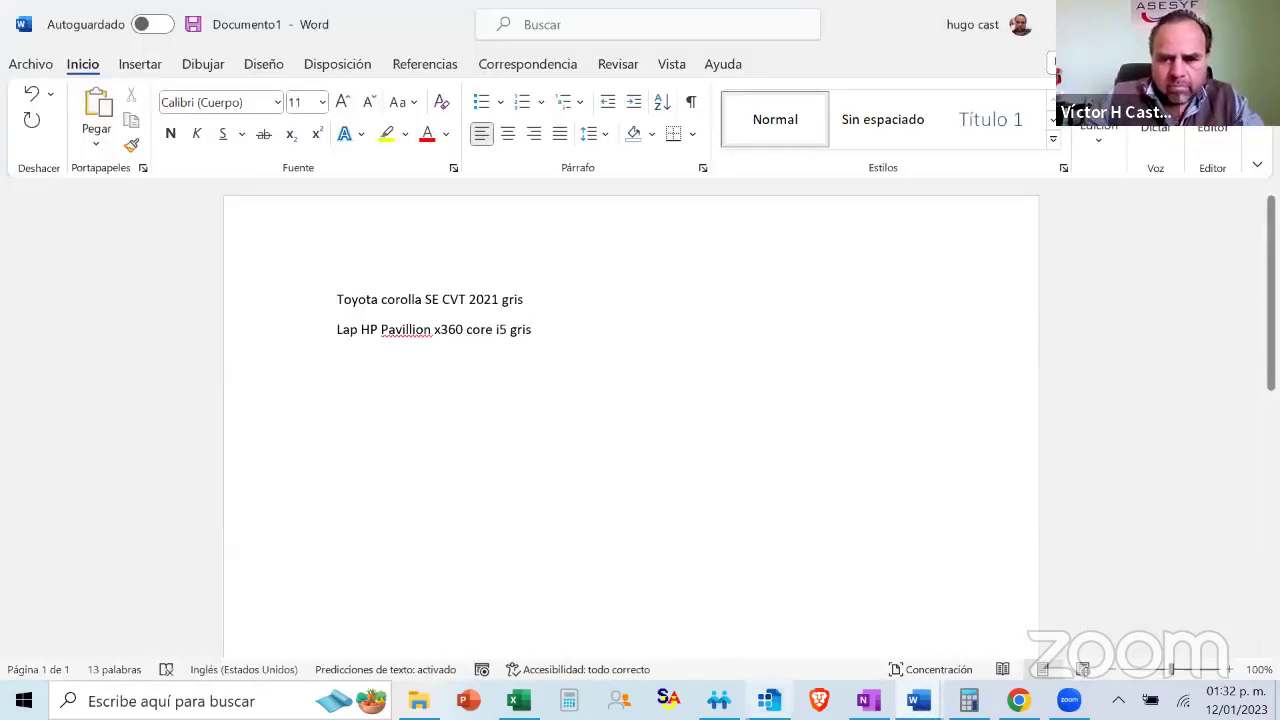
Copy the EQUIPO DE OFICINA subaccount name "Escritorio Fortim L tubular cromado vidr" from CONTPAQi onto the third line in Word
{"action": "key", "text": "alt+Tab"}
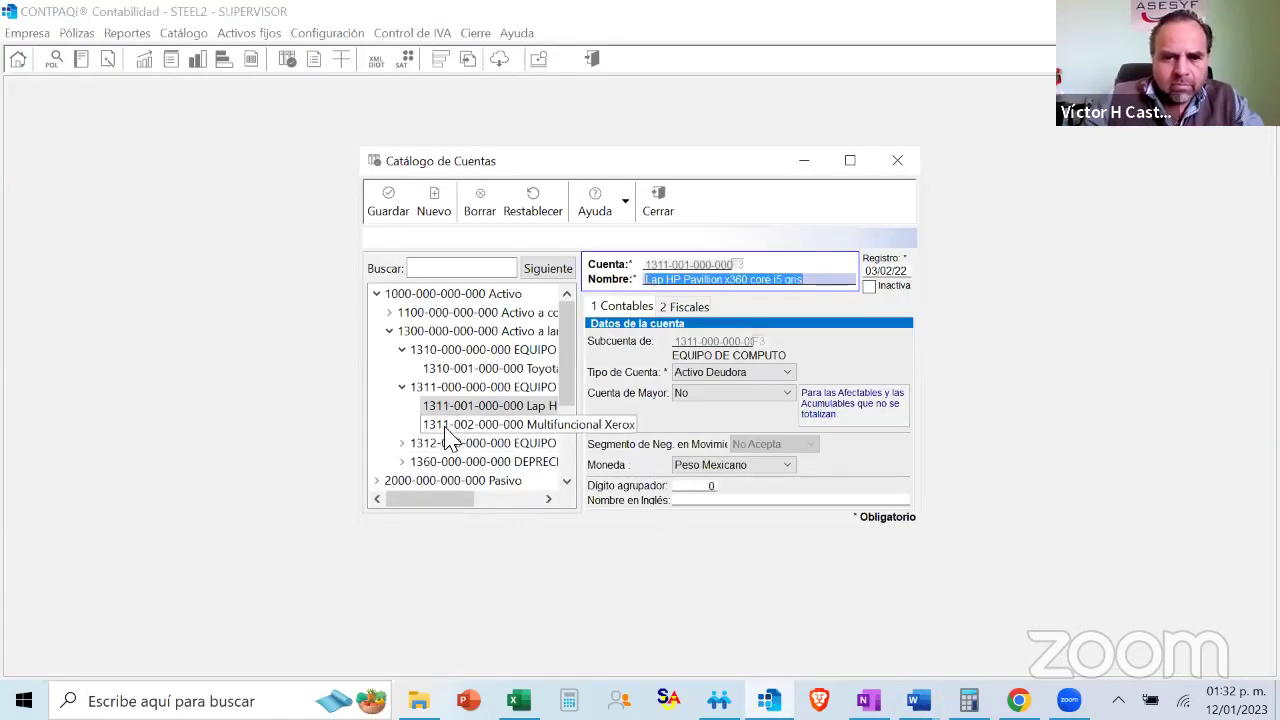
{"action": "left_click", "coordinate": [401, 443]}
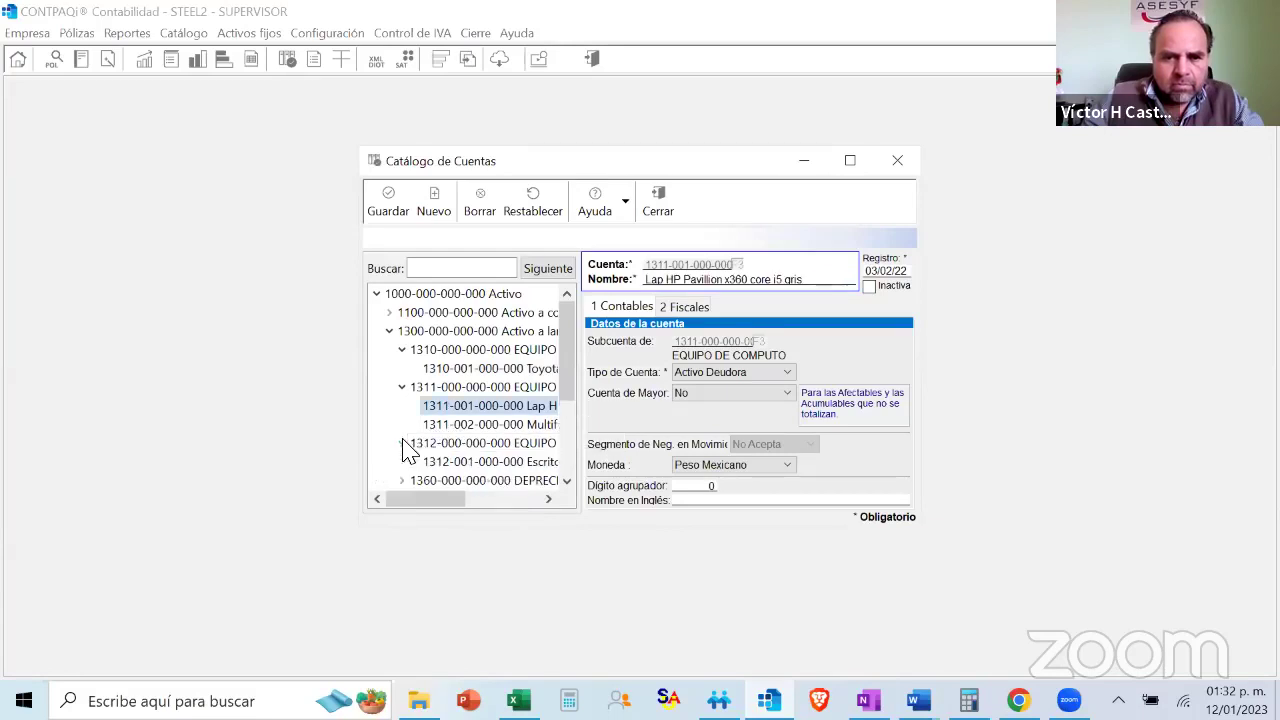
{"action": "left_click", "coordinate": [504, 466]}
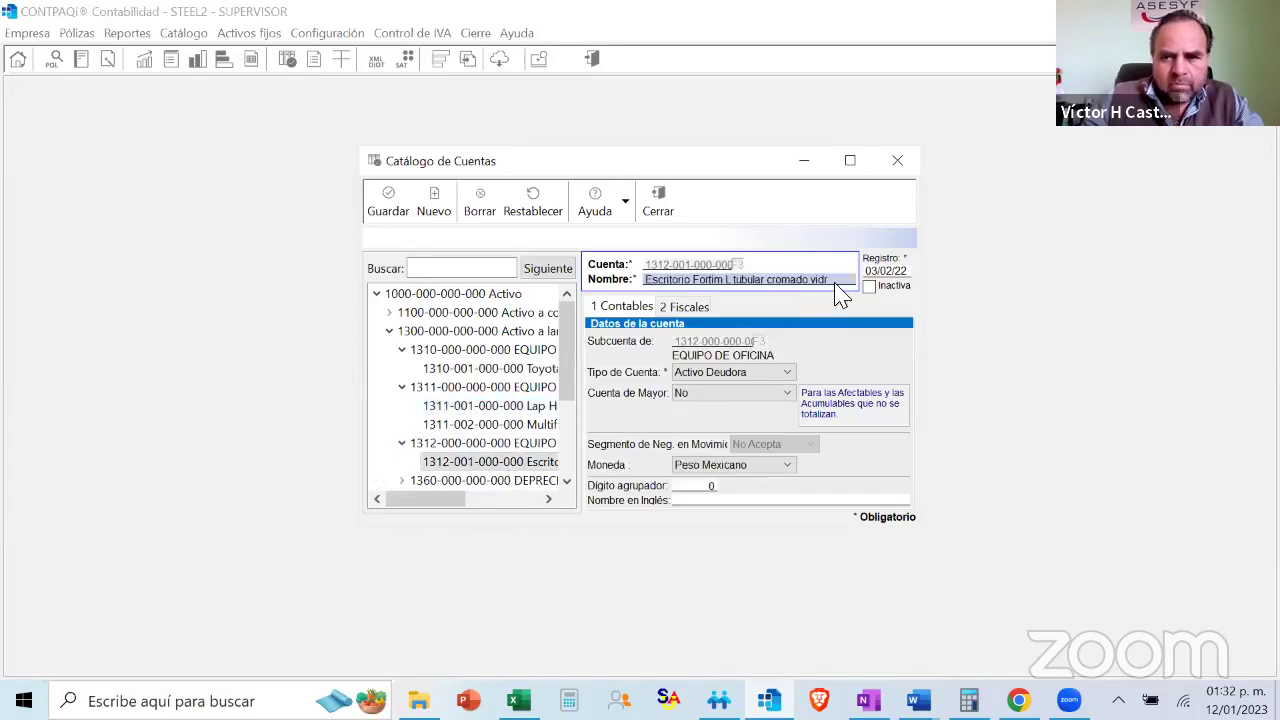
{"action": "left_click_drag", "start_coordinate": [806, 283], "coordinate": [629, 284]}
{"action": "key", "text": "ctrl+c"}
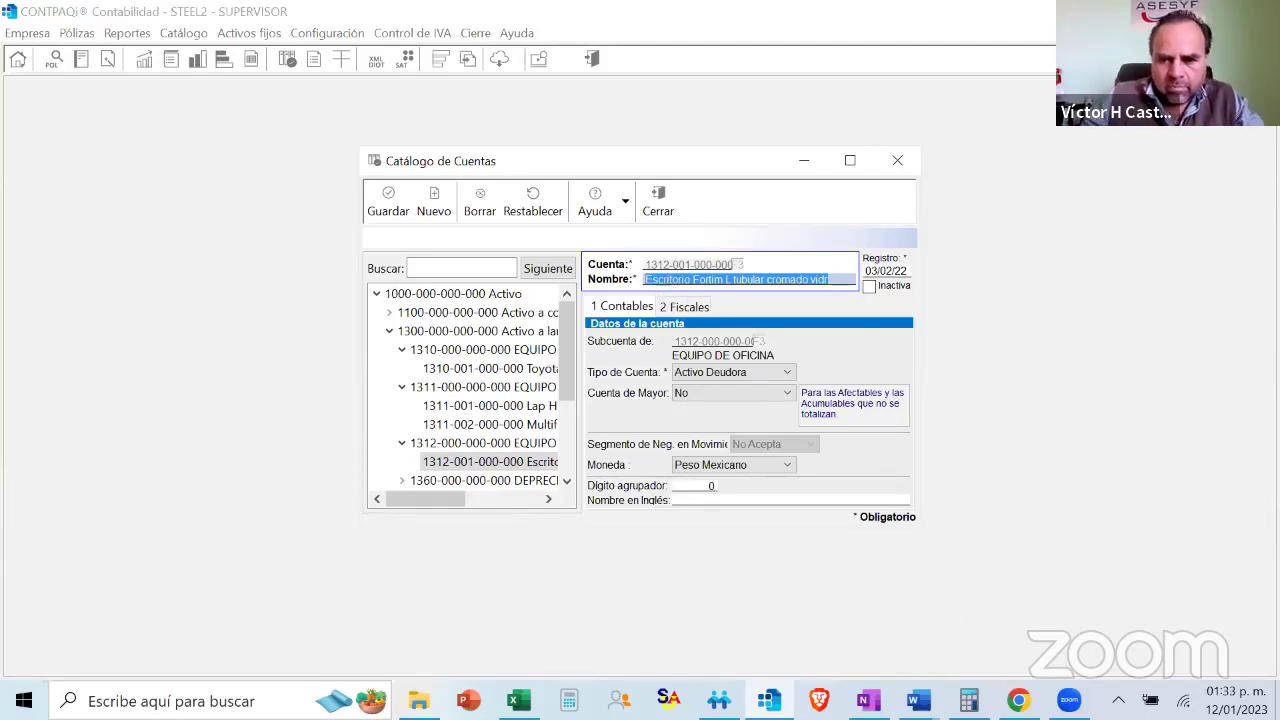
{"action": "left_click", "coordinate": [913, 700]}
{"action": "left_click", "coordinate": [997, 651]}
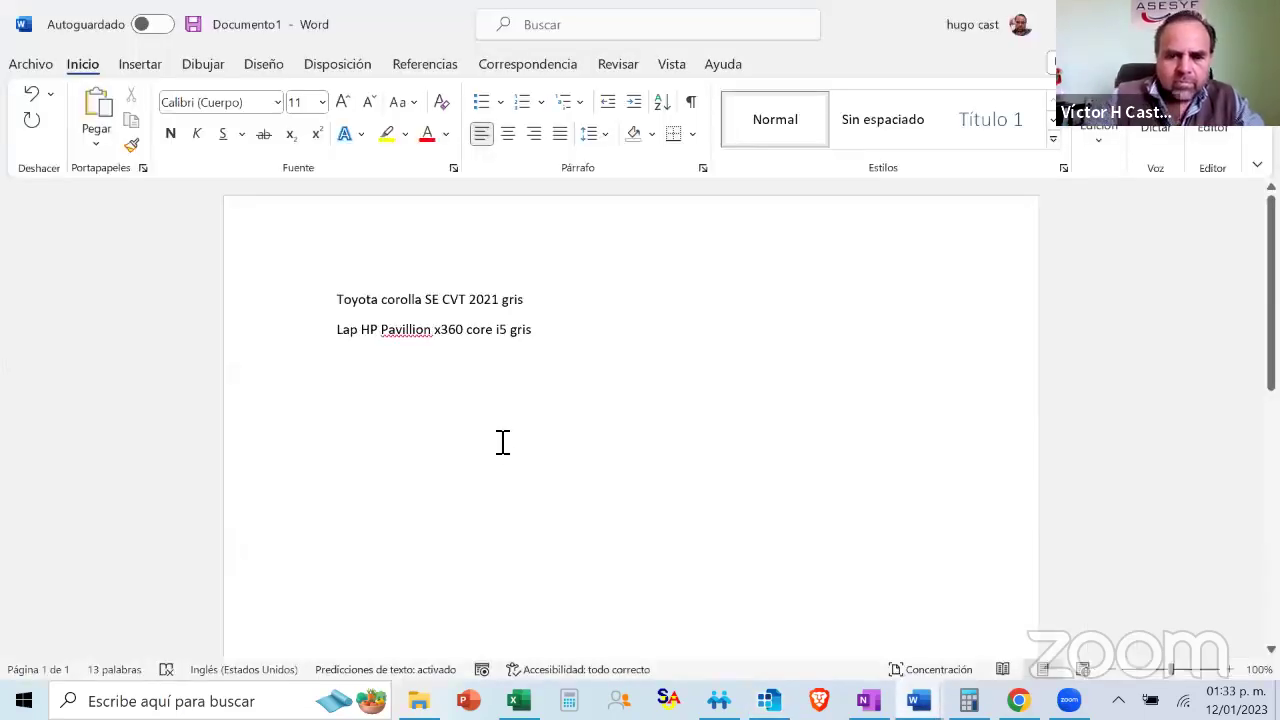
{"action": "key", "text": "ctrl+v"}
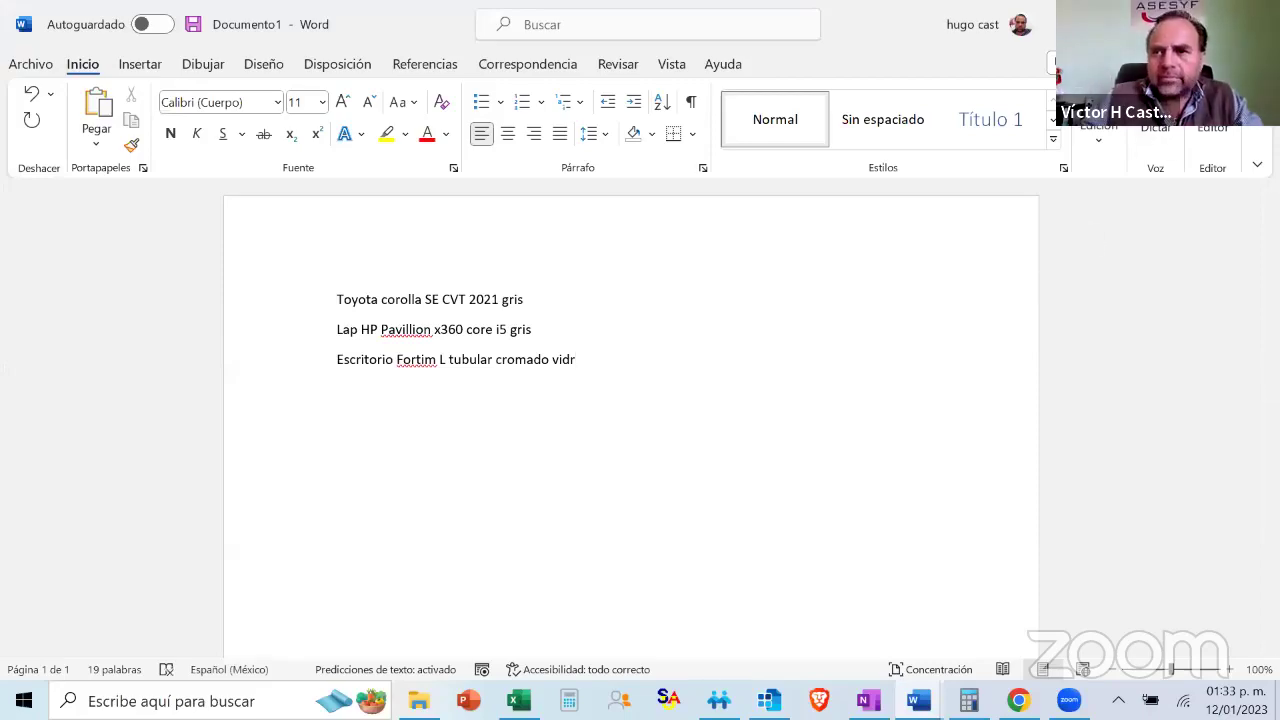
Close the account catalogue in CONTPAQi and start a new record with code 1 in the fixed assets catalogue
{"action": "key", "text": "alt+Tab"}
{"action": "left_click", "coordinate": [660, 200]}
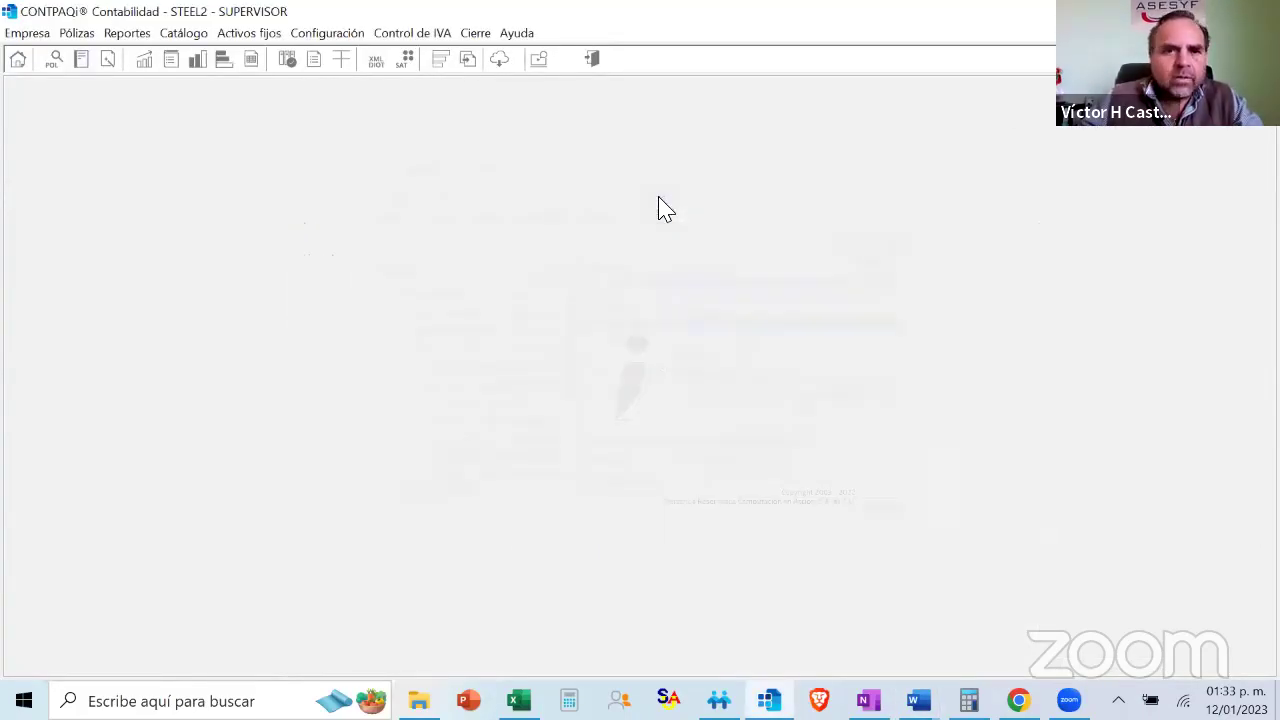
{"action": "left_click", "coordinate": [249, 40]}
{"action": "left_click", "coordinate": [255, 54]}
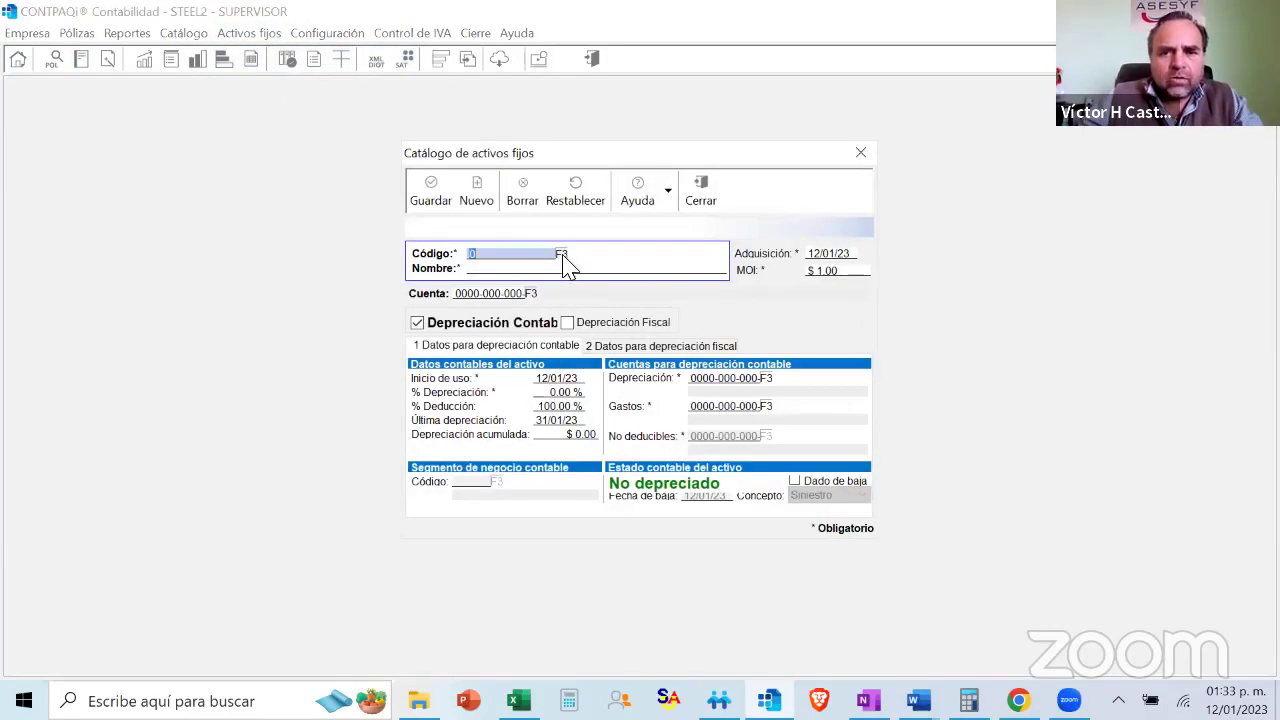
{"action": "left_click", "coordinate": [562, 260]}
{"action": "left_click", "coordinate": [558, 329]}
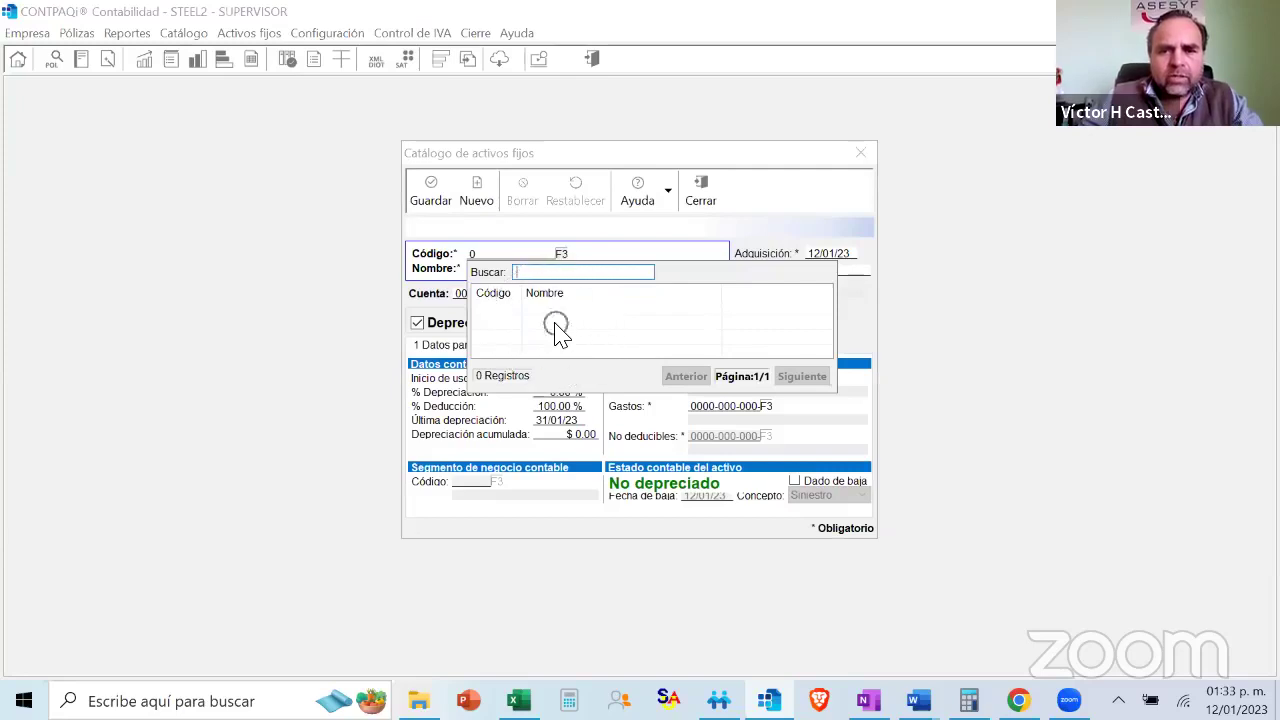
{"action": "key", "text": "Escape"}
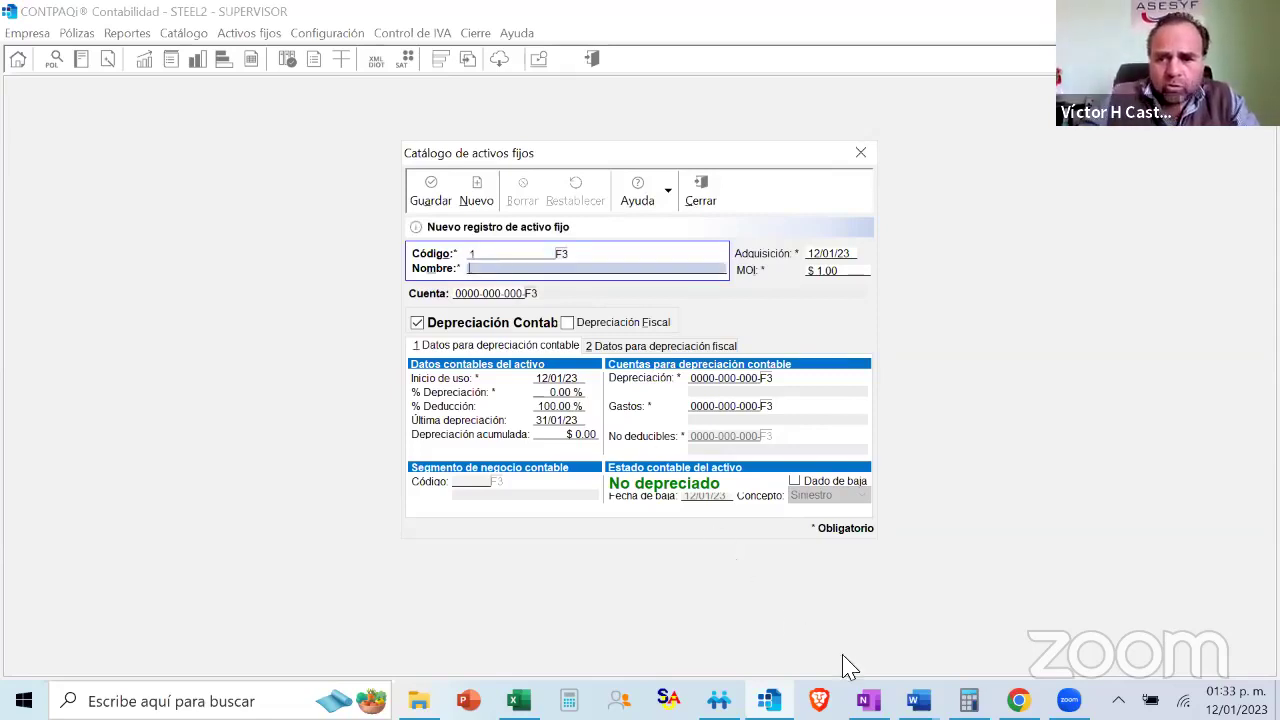
Copy "Toyota corolla SE CVT 2021 gris" from the Word list into the new fixed asset's name in CONTPAQi
{"action": "left_click", "coordinate": [868, 700]}
{"action": "mouse_move", "coordinate": [918, 700]}
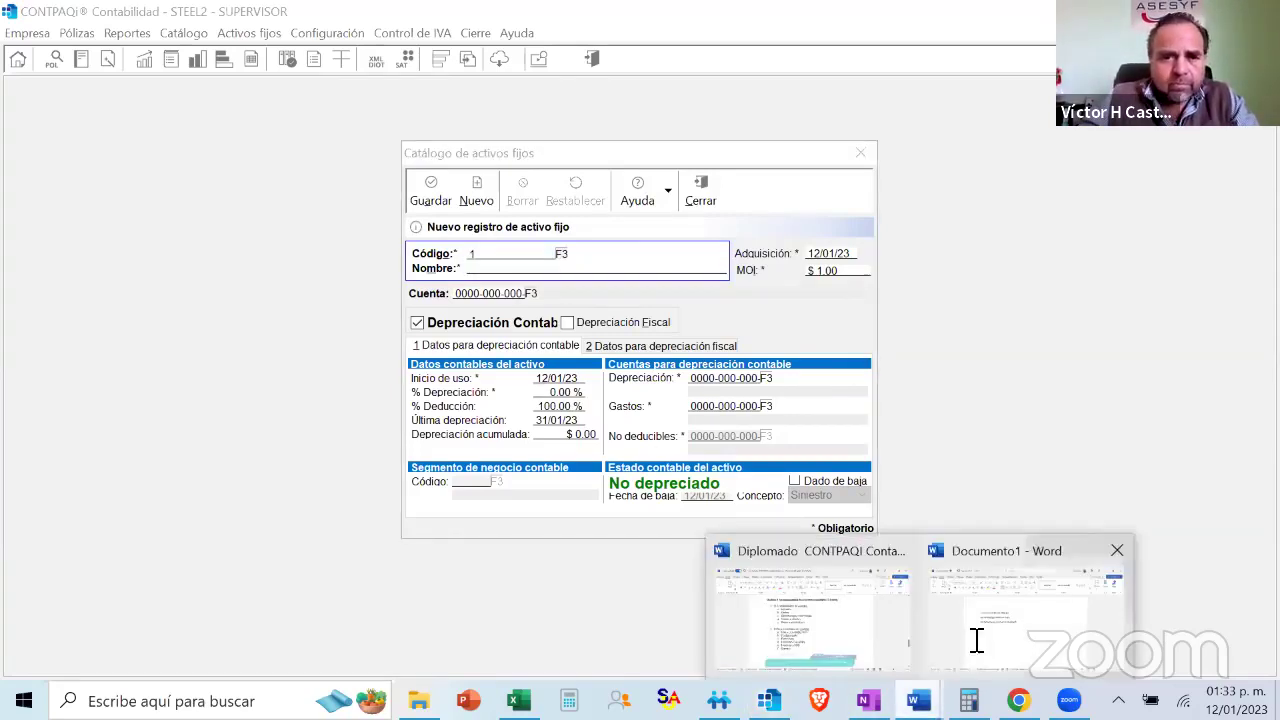
{"action": "left_click", "coordinate": [971, 641]}
{"action": "left_click", "coordinate": [313, 305]}
{"action": "key", "text": "ctrl+c"}
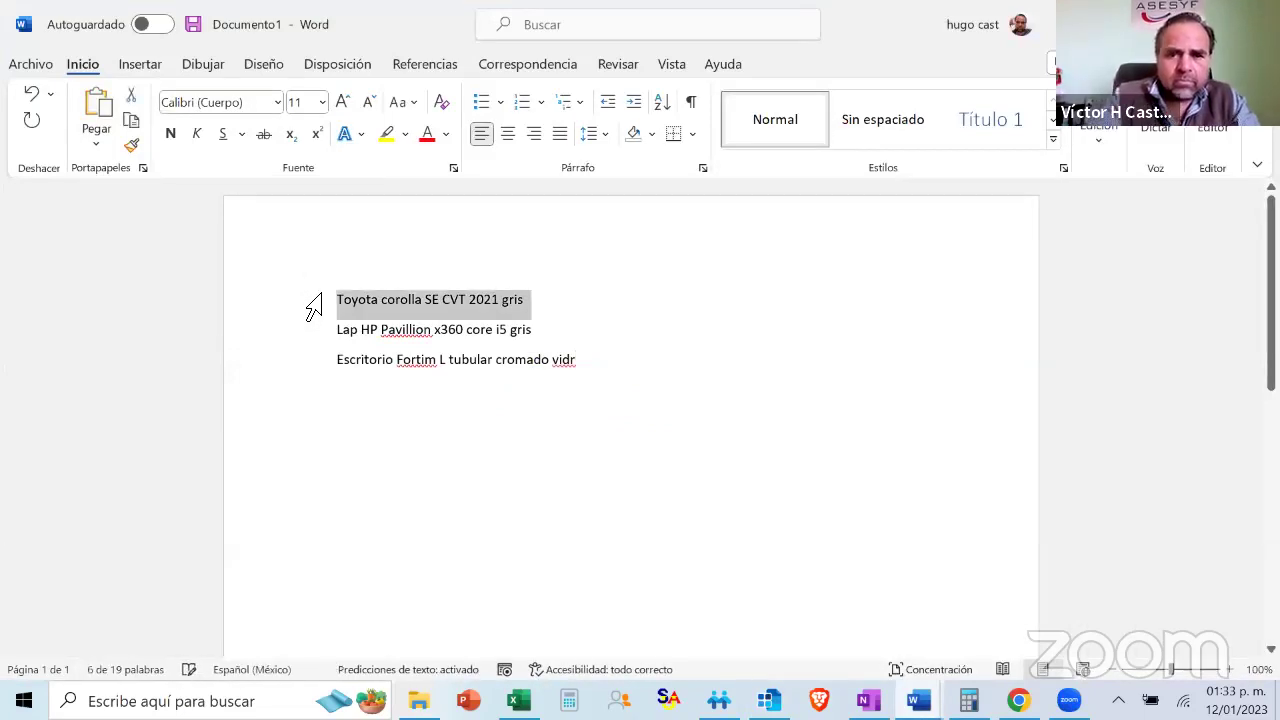
{"action": "key", "text": "alt+Tab"}
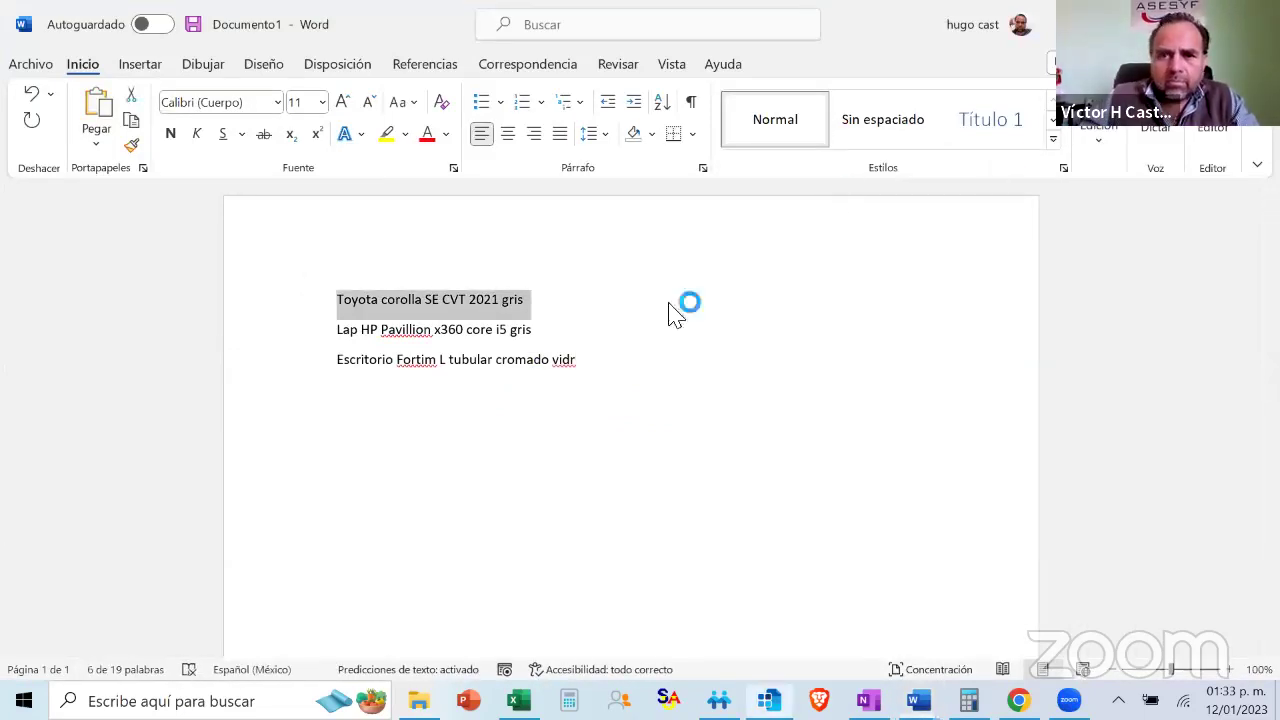
{"action": "key", "text": "ctrl+v"}
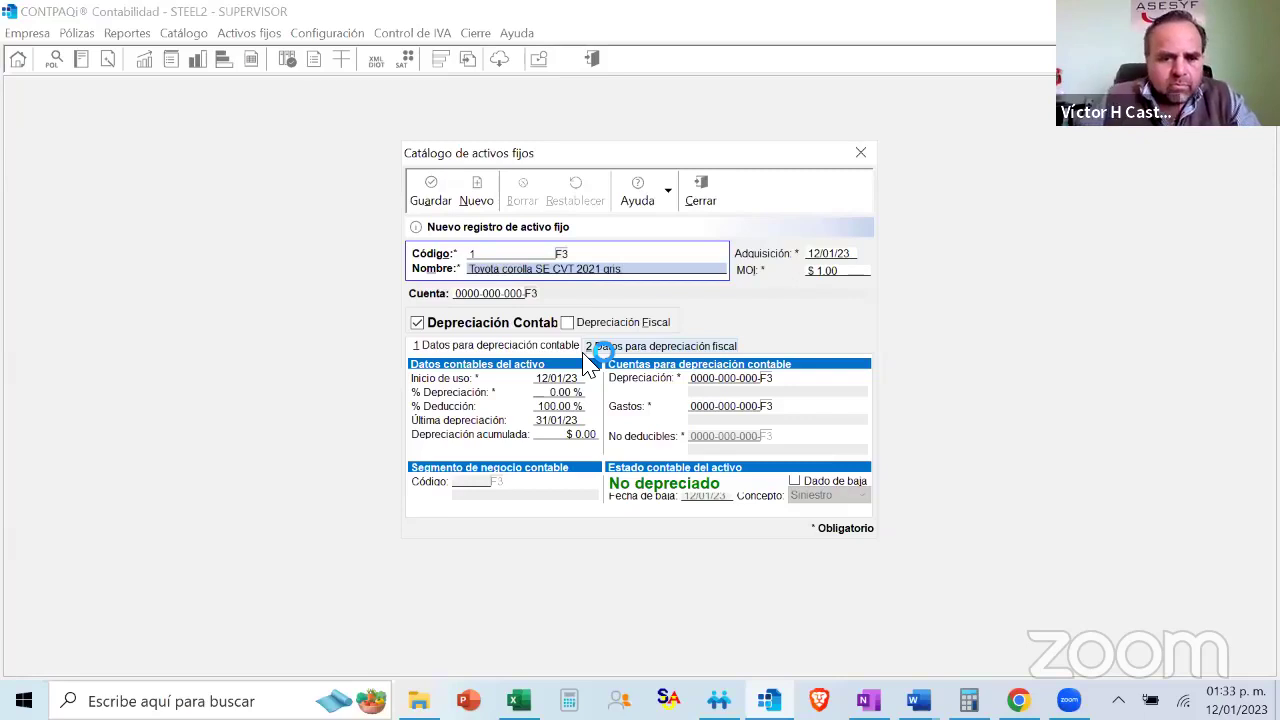
Set the fixed asset's acquisition date to 01/01/22
{"action": "key", "text": "Tab"}
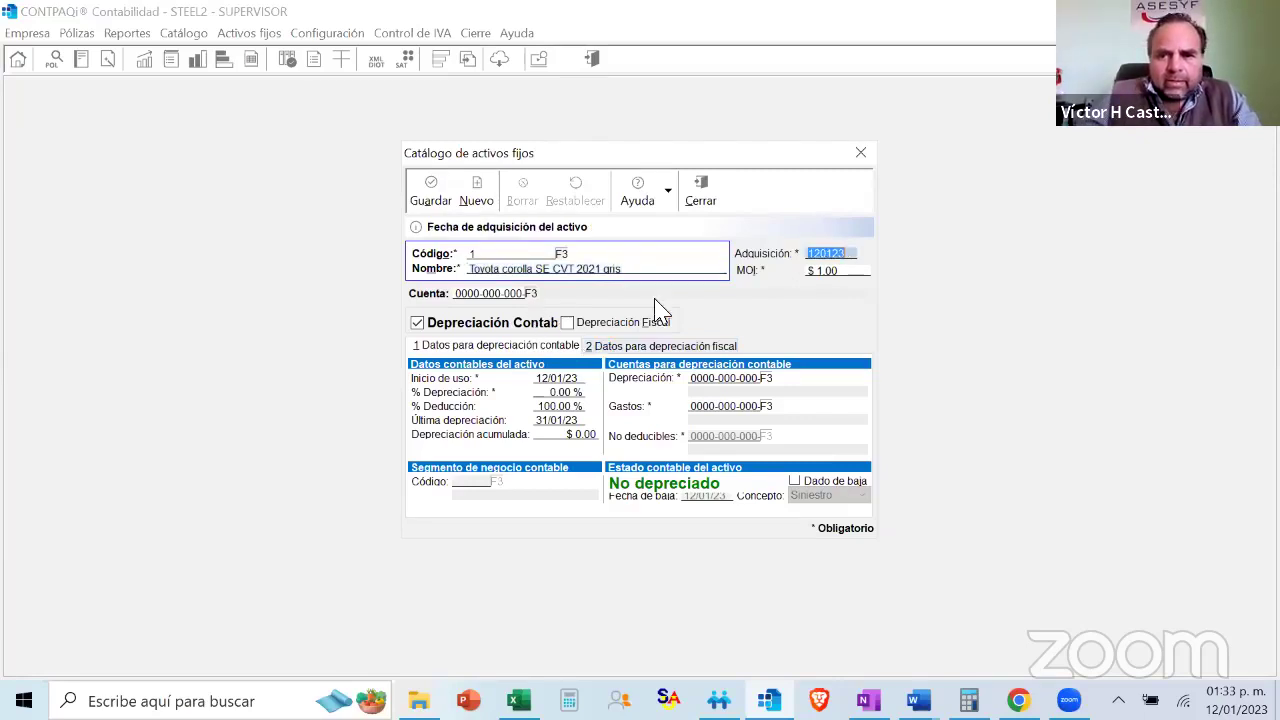
{"action": "type", "text": "01"}
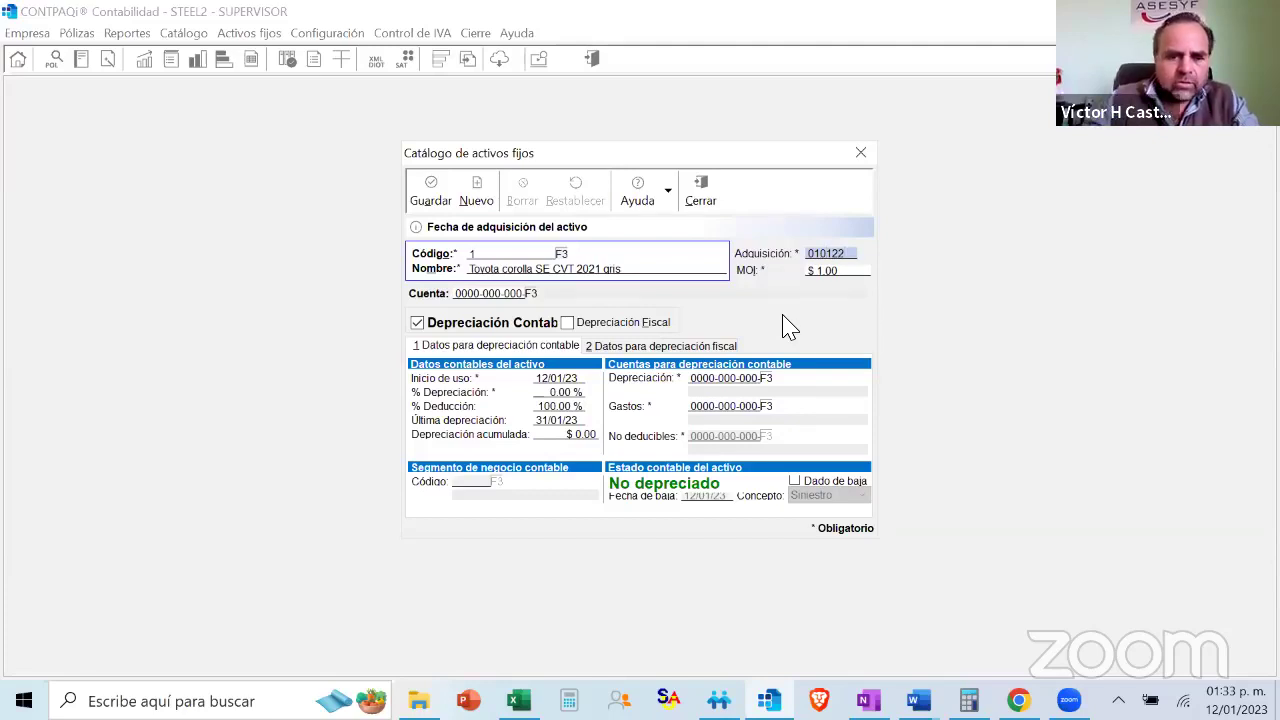
{"action": "key", "text": "Tab"}
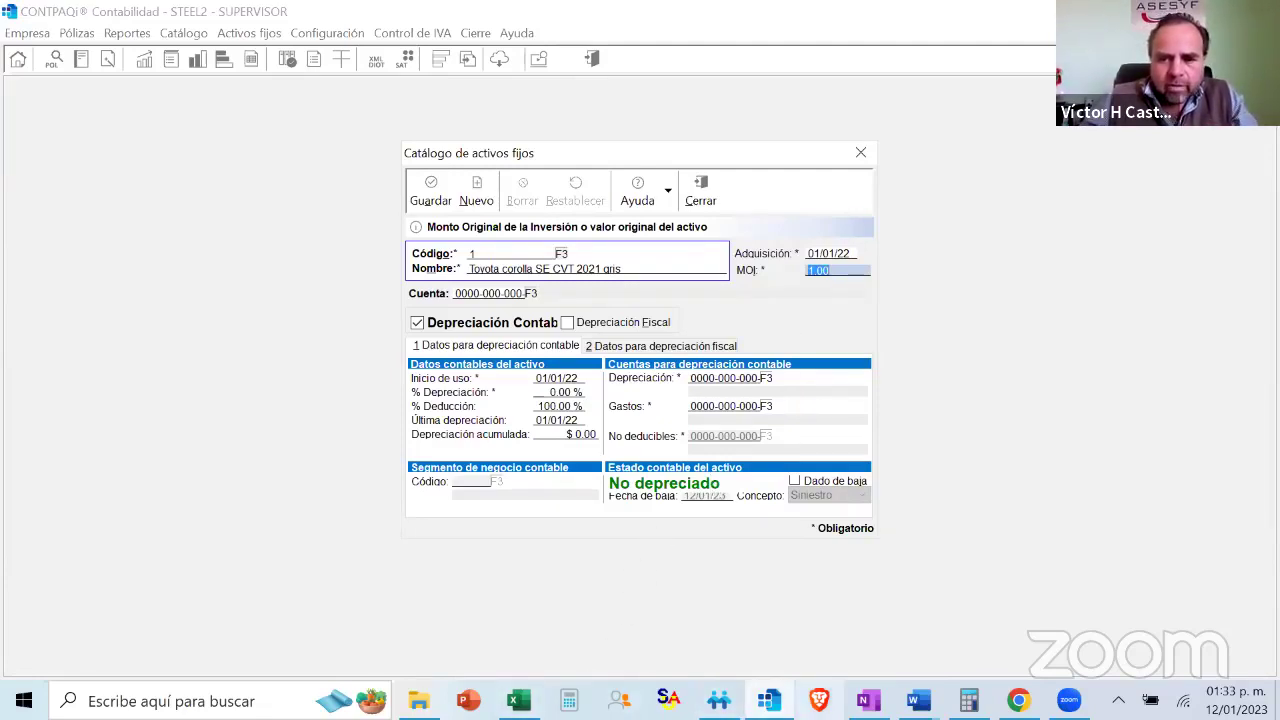
Switch to OneNote and handwrite "Auto" in the empty area below the existing journal entries
{"action": "mouse_move", "coordinate": [866, 701]}
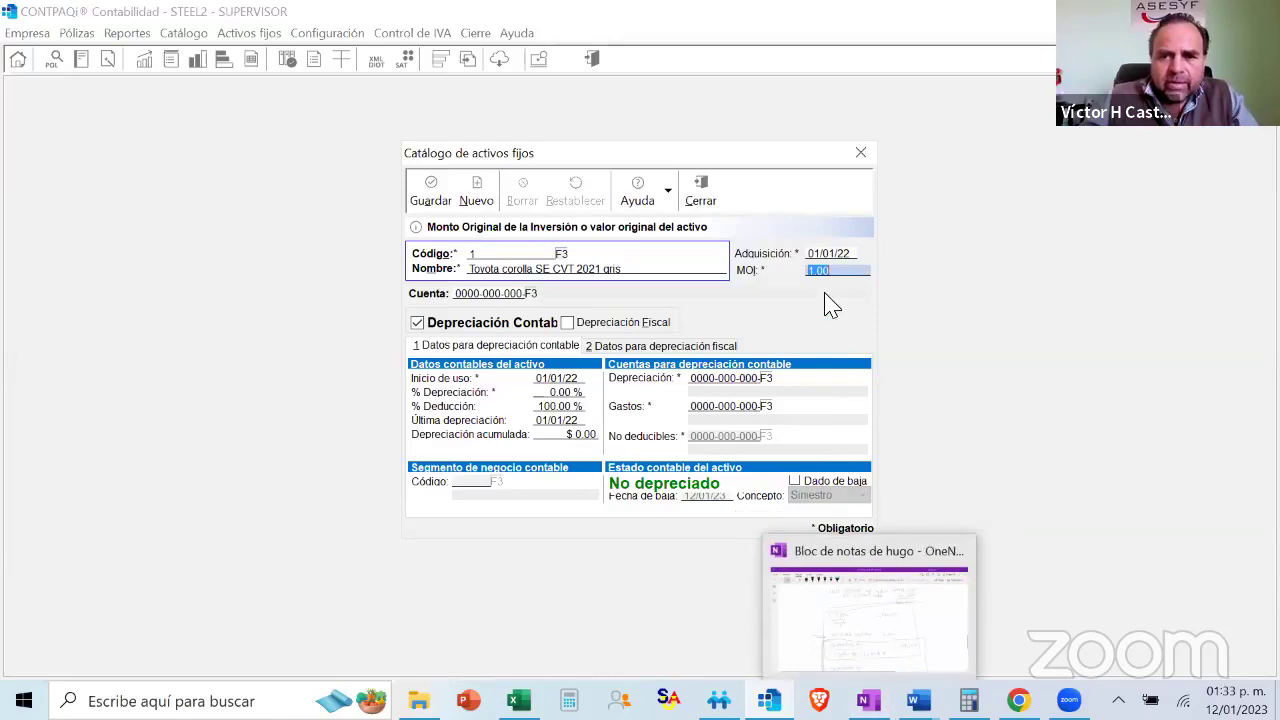
{"action": "key", "text": "alt+Tab"}
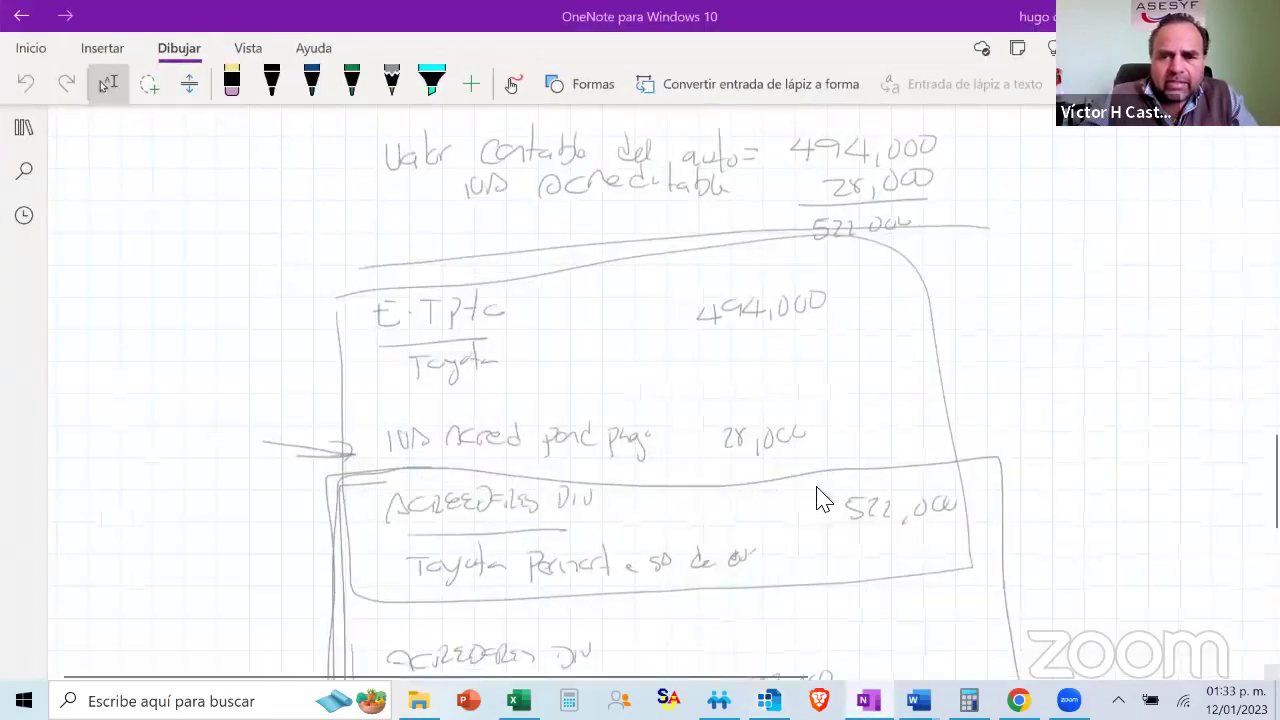
{"action": "scroll", "coordinate": [813, 496], "scroll_direction": "down", "scroll_amount": 10}
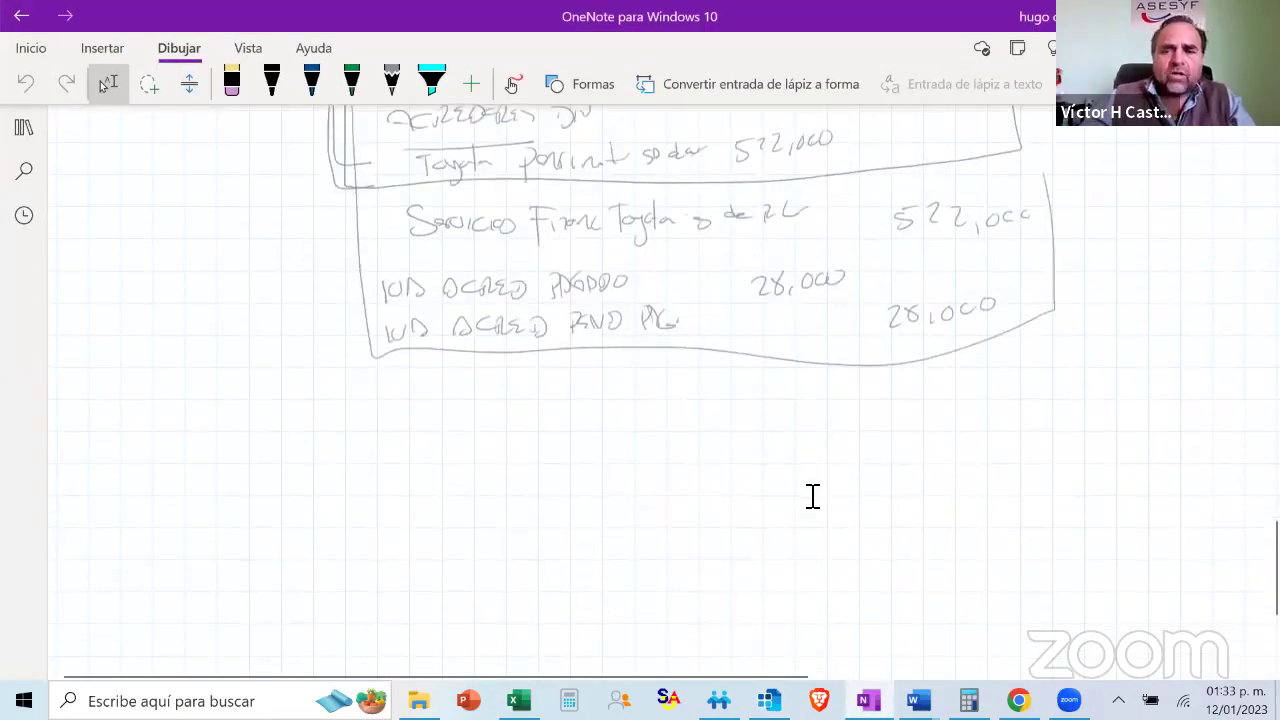
{"action": "scroll", "coordinate": [813, 496], "scroll_direction": "down", "scroll_amount": 1}
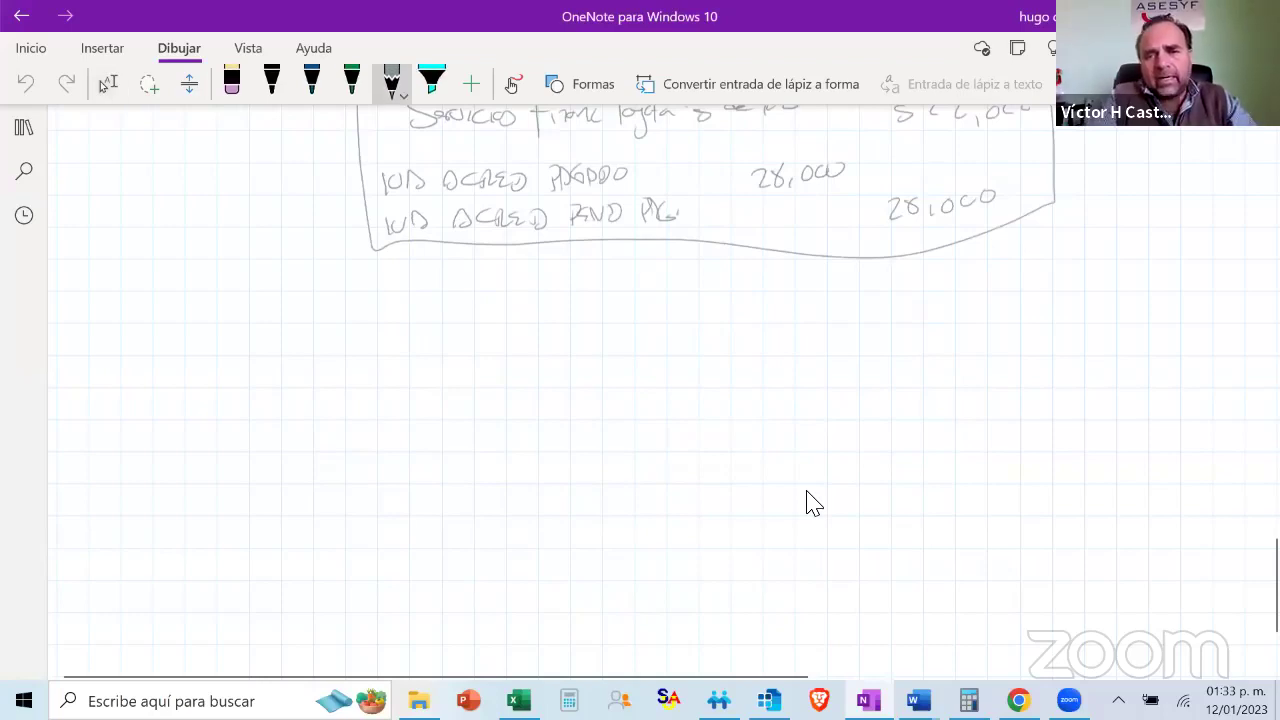
{"action": "left_click_drag", "start_coordinate": [344, 412], "coordinate": [461, 403]}
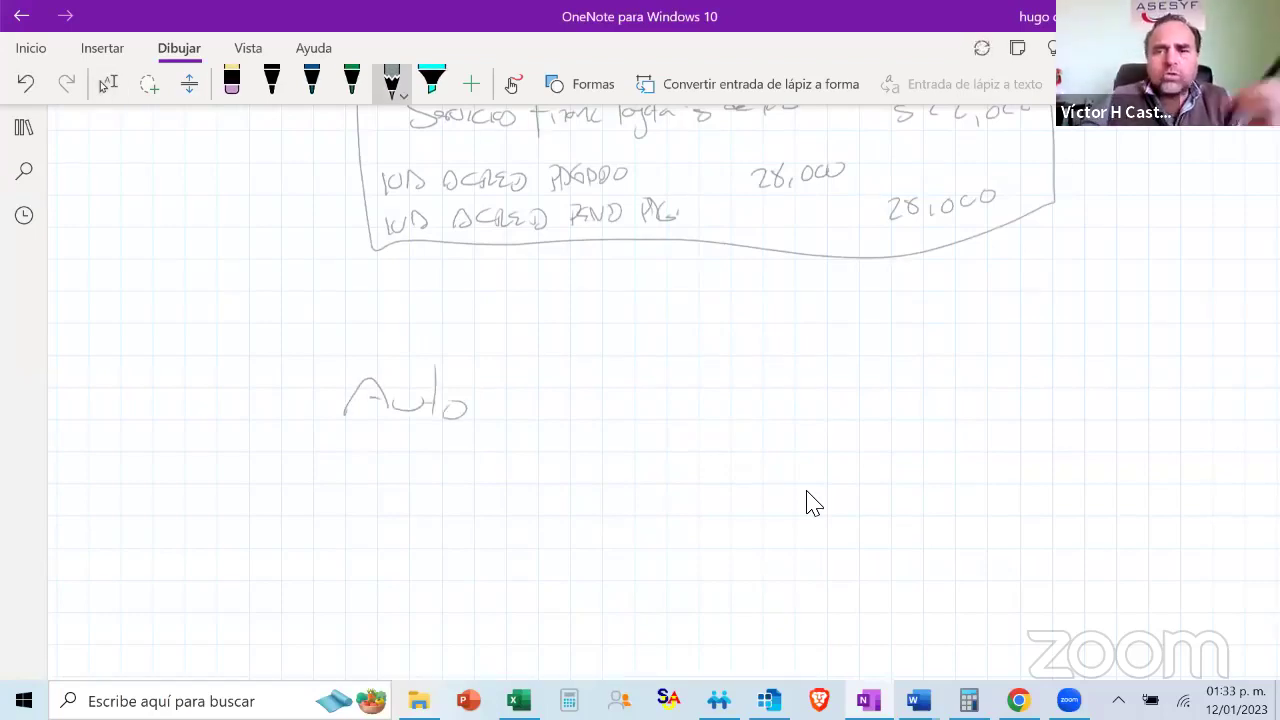
Review the car's value in the earlier notes, and handwrite "494" beside "Auto" and "Uso = 2 años" beneath it
{"action": "scroll", "coordinate": [813, 502], "scroll_direction": "up", "scroll_amount": 1}
{"action": "scroll", "coordinate": [813, 503], "scroll_direction": "up", "scroll_amount": 3}
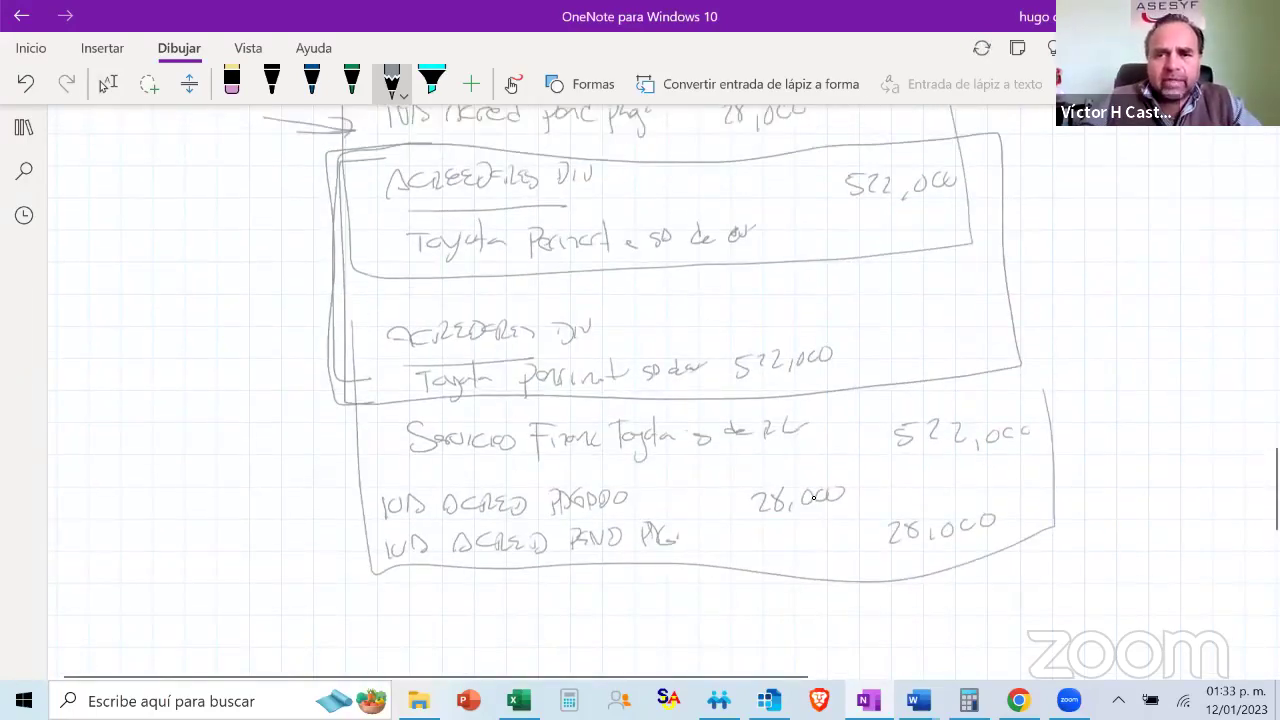
{"action": "scroll", "coordinate": [763, 277], "scroll_direction": "up", "scroll_amount": 2}
{"action": "scroll", "coordinate": [763, 286], "scroll_direction": "down", "scroll_amount": 7}
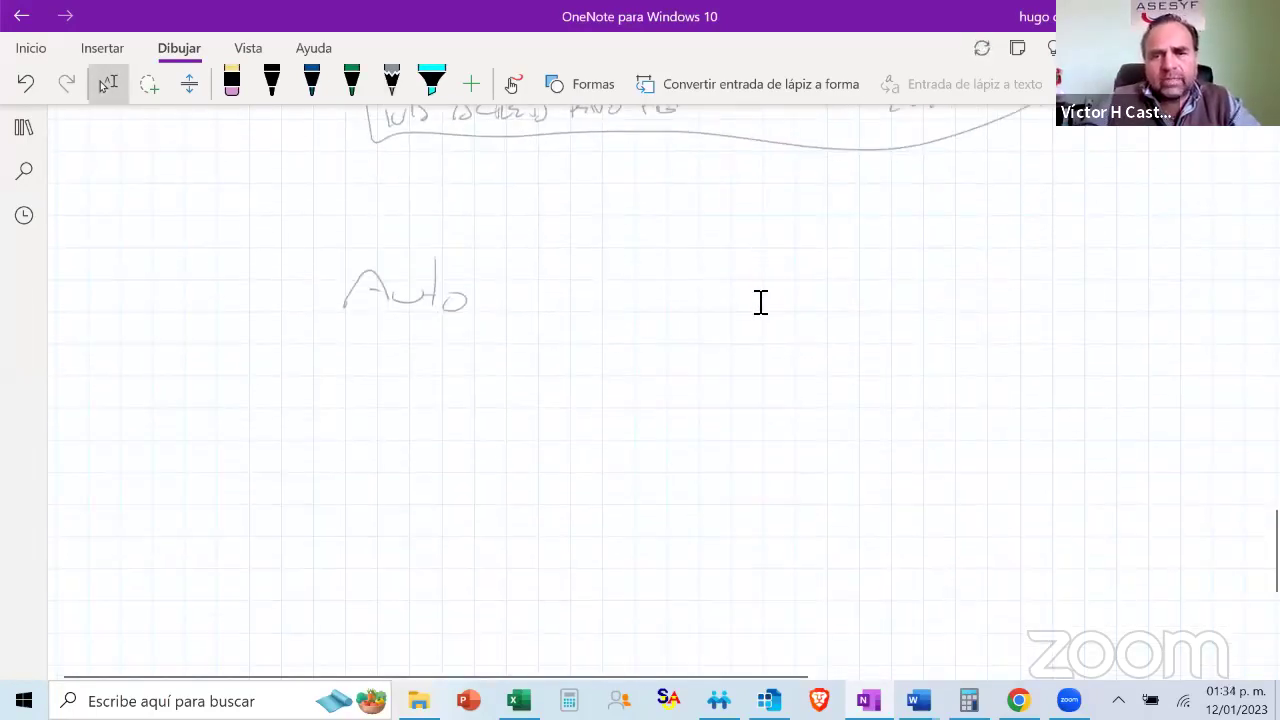
{"action": "left_click_drag", "start_coordinate": [535, 273], "coordinate": [545, 301]}
{"action": "left_click_drag", "start_coordinate": [562, 276], "coordinate": [588, 272]}
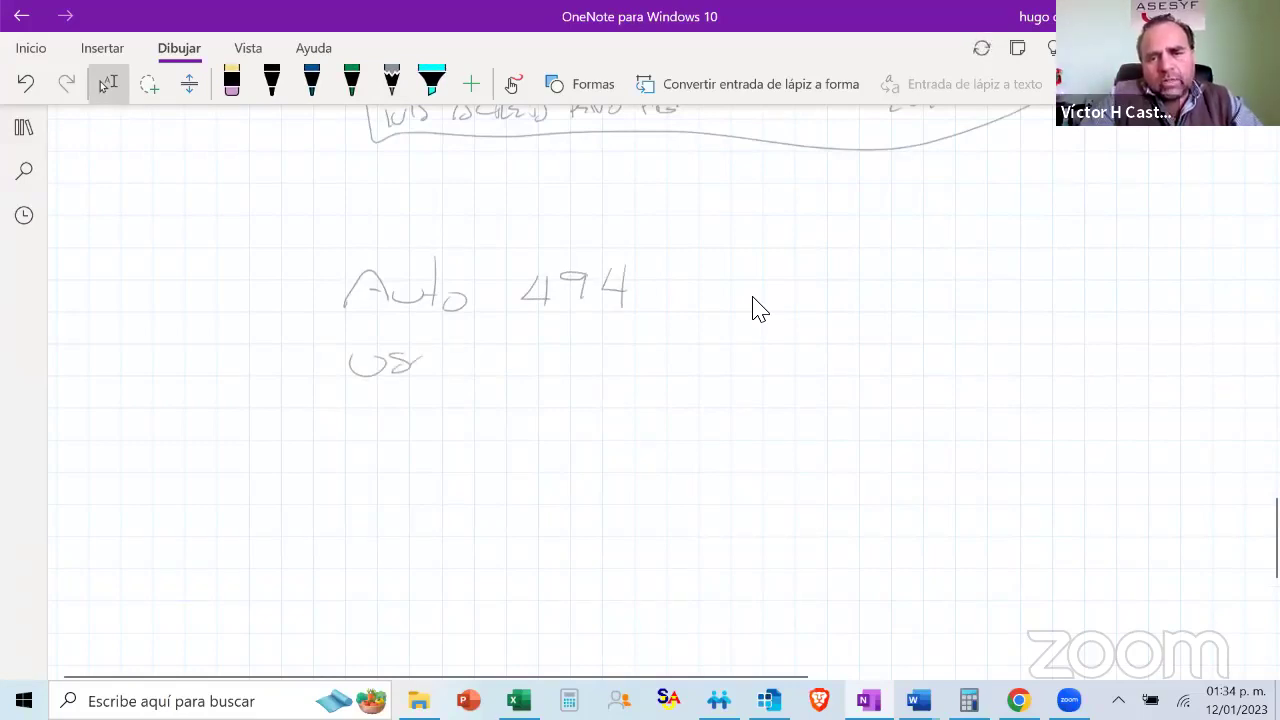
{"action": "left_click_drag", "start_coordinate": [430, 356], "coordinate": [424, 358]}
{"action": "left_click_drag", "start_coordinate": [455, 357], "coordinate": [475, 356]}
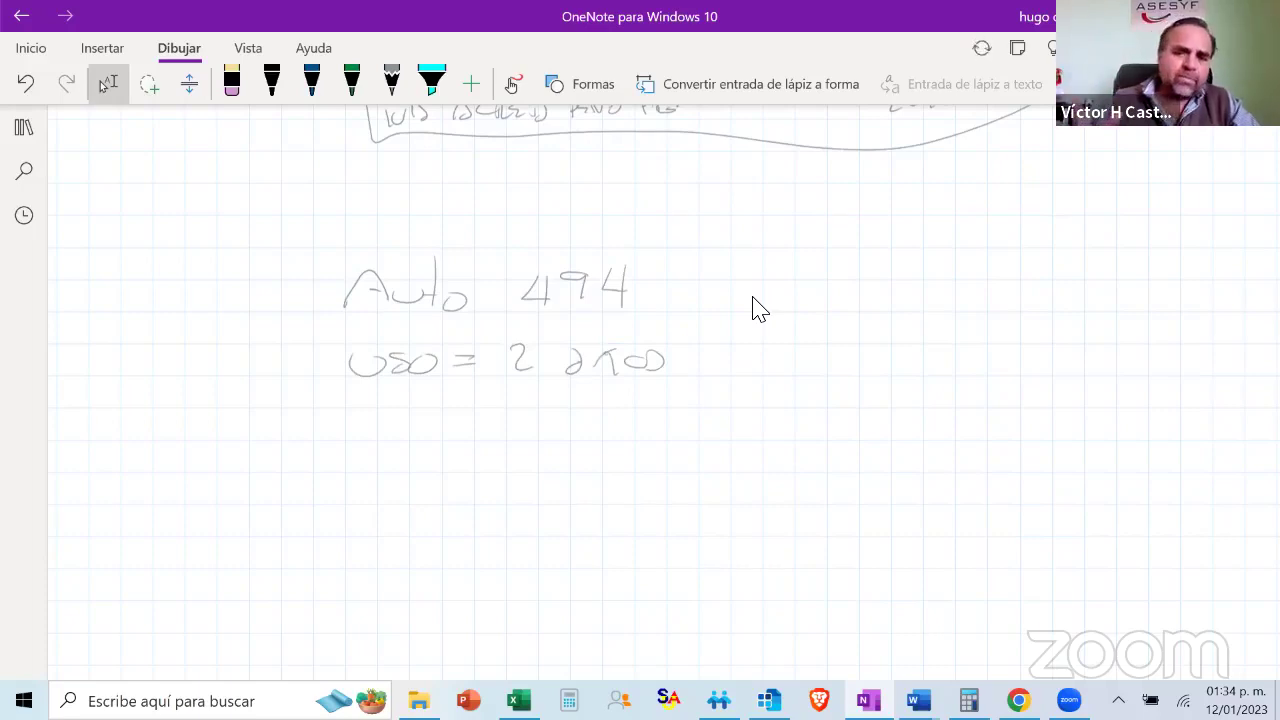
Complete the handwritten notes with the car value 494000, "P. Venta = 180,000", a bracket beside them and the label "Valor a depreciar:"
{"action": "left_click_drag", "start_coordinate": [660, 277], "coordinate": [729, 271]}
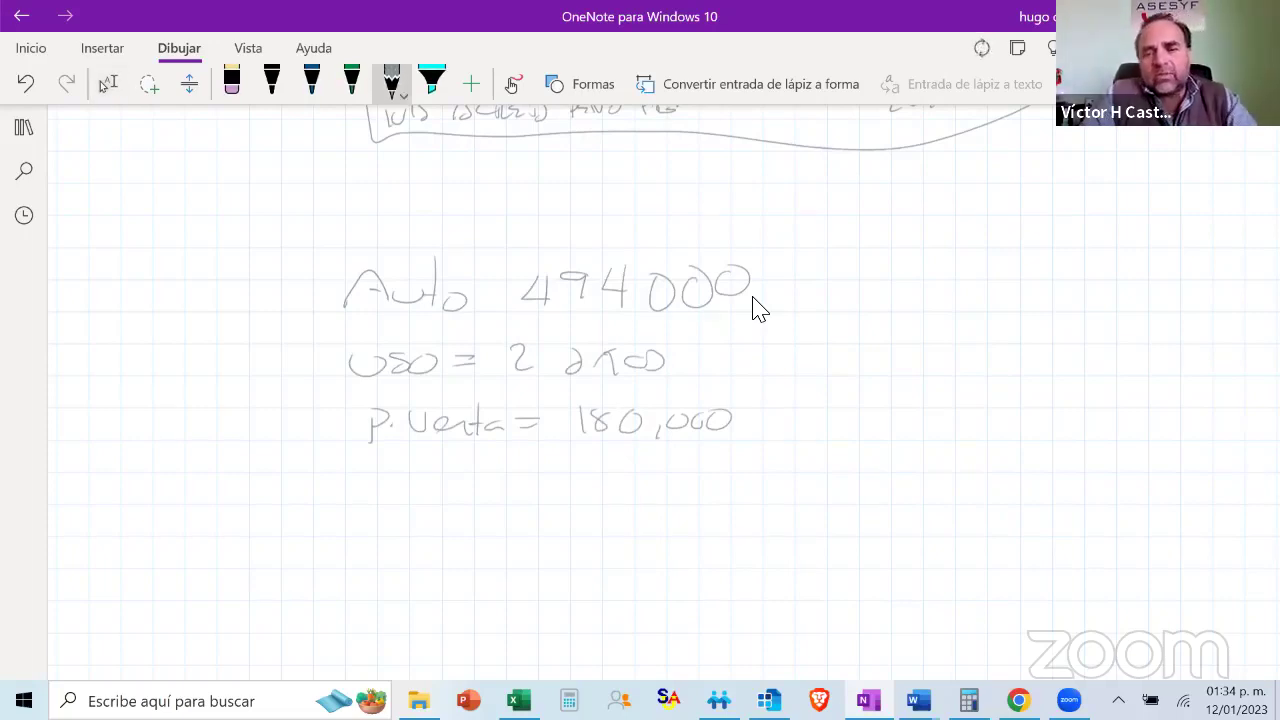
{"action": "left_click_drag", "start_coordinate": [770, 285], "coordinate": [770, 404]}
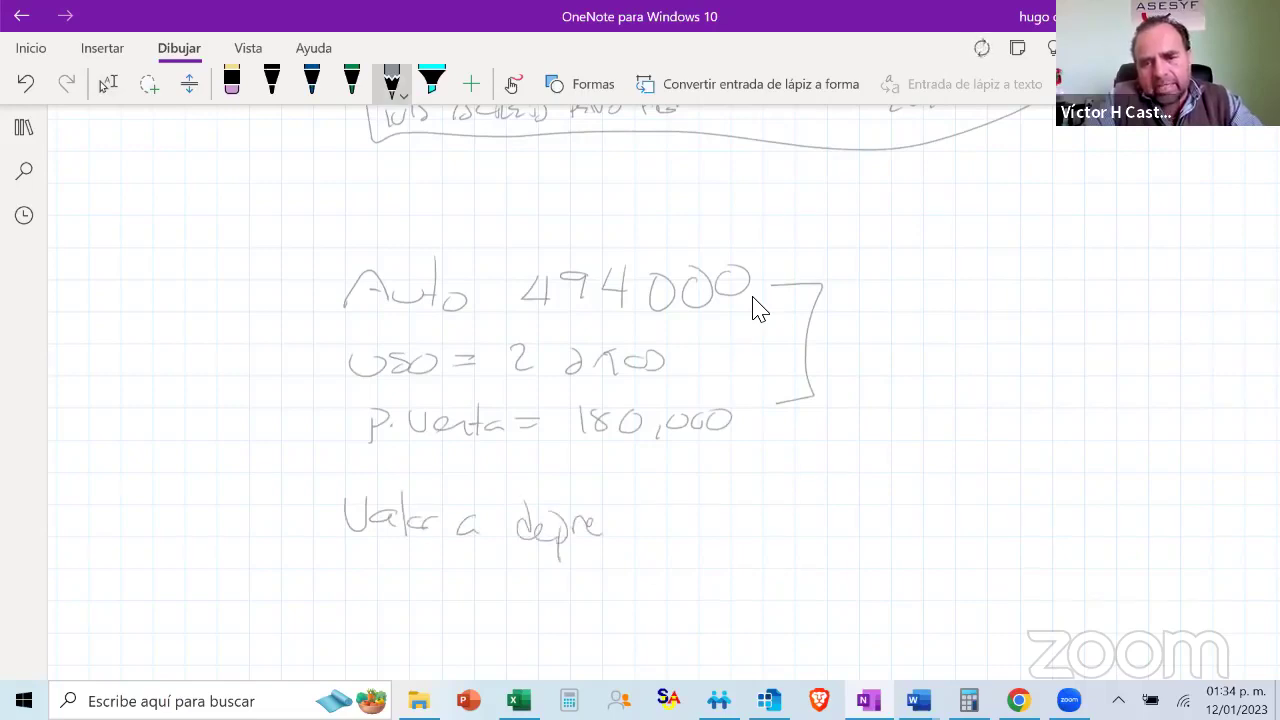
{"action": "left_click_drag", "start_coordinate": [610, 520], "coordinate": [603, 536]}
{"action": "left_click_drag", "start_coordinate": [627, 518], "coordinate": [627, 536]}
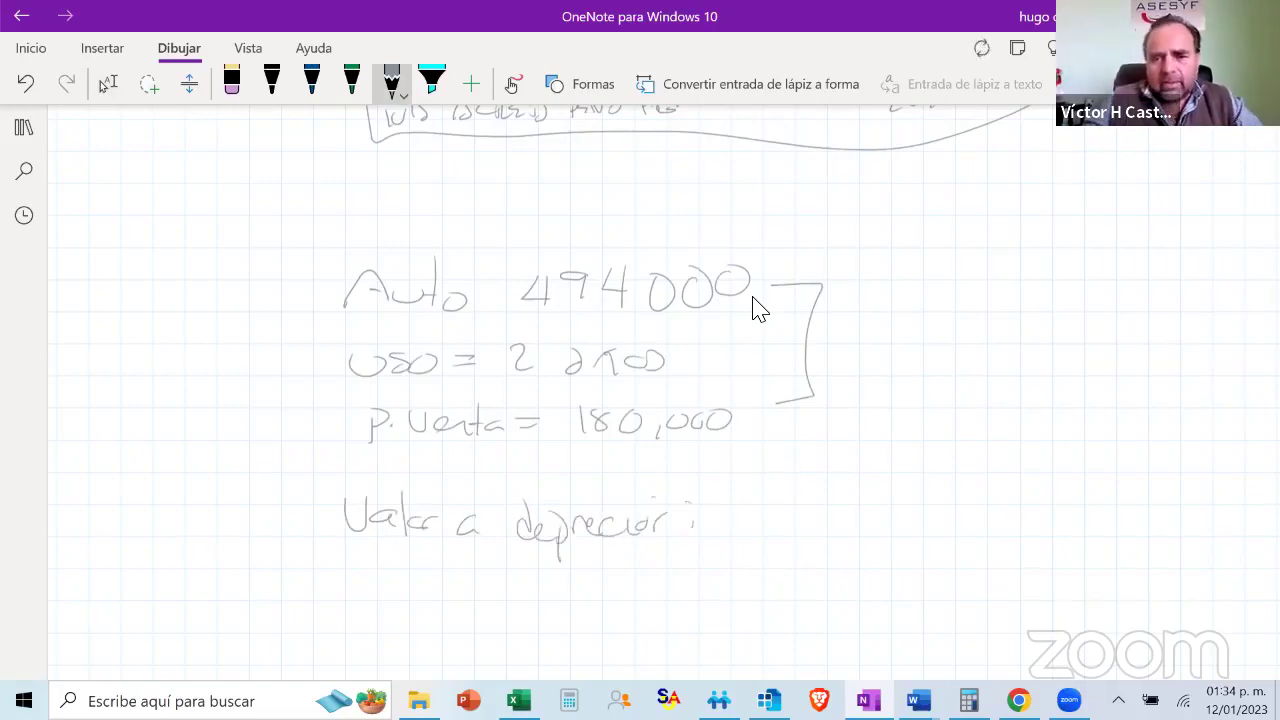
{"action": "left_click", "coordinate": [108, 84]}
Calculate 494000 minus 180000 in the calculator and handwrite "314,000" beside "Valor a depreciar:" in OneNote
{"action": "left_click", "coordinate": [968, 700]}
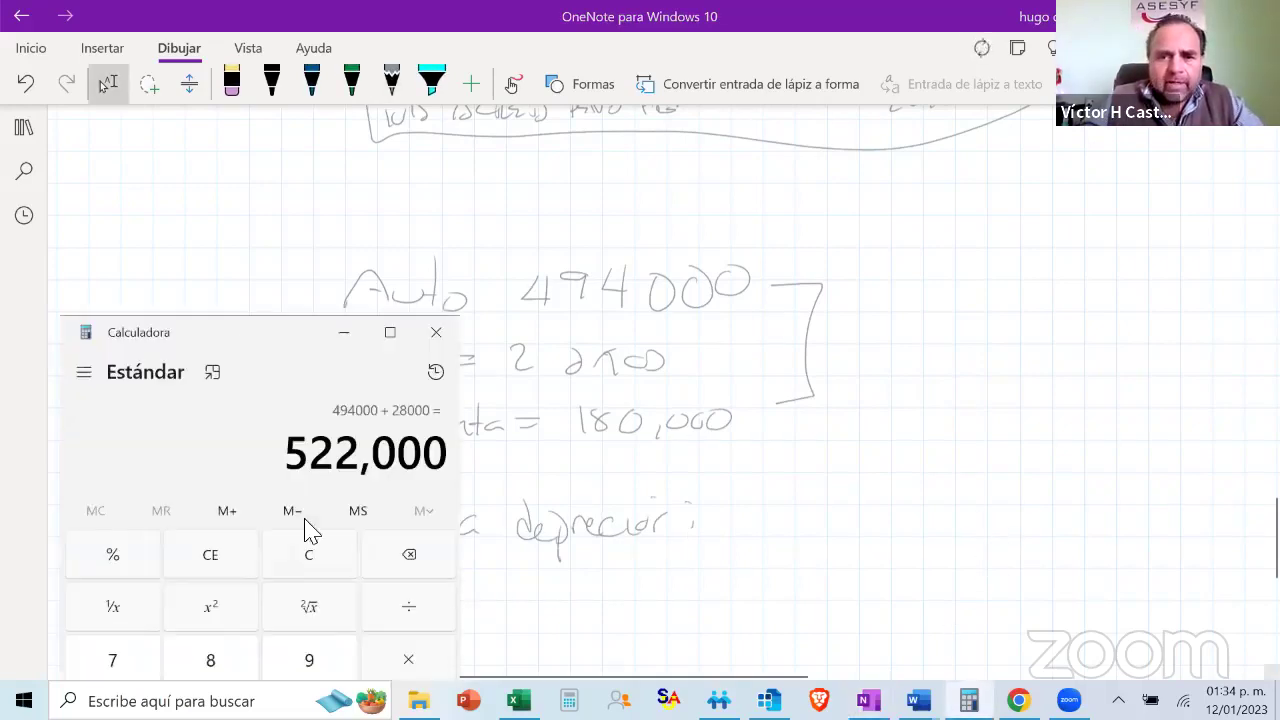
{"action": "left_click", "coordinate": [313, 545]}
{"action": "type", "text": "49"}
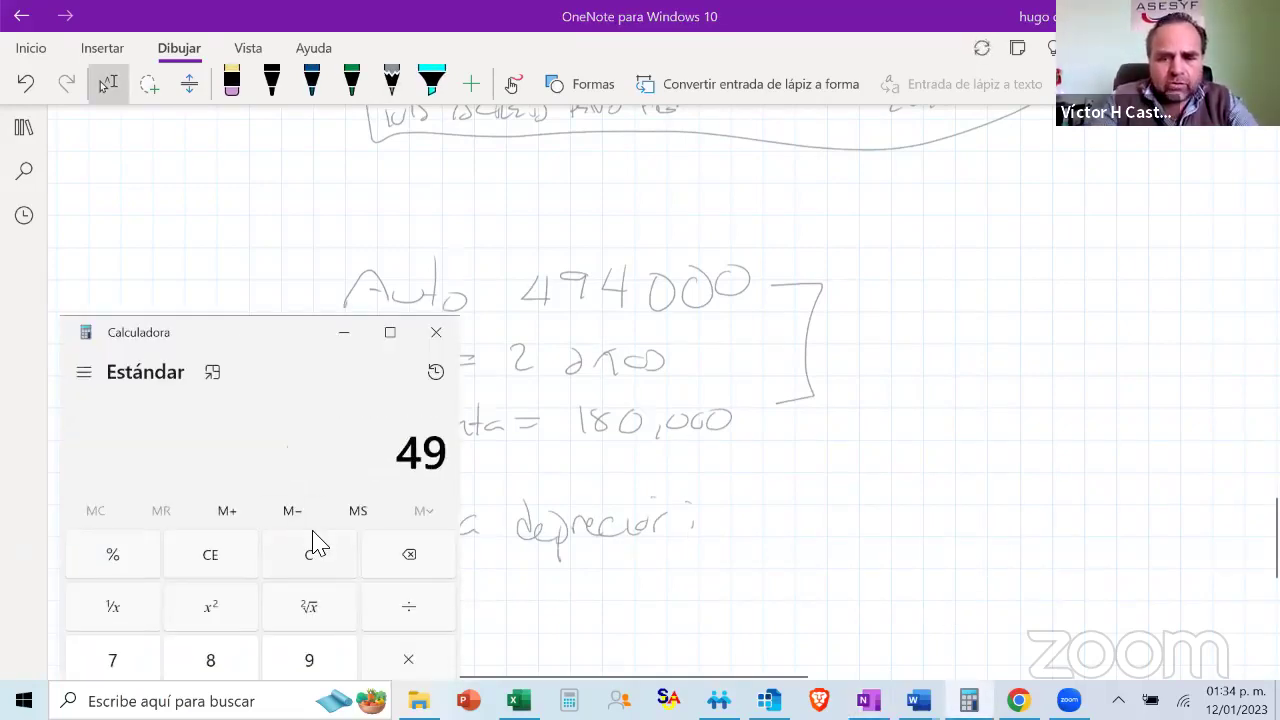
{"action": "type", "text": "4,000"}
{"action": "key", "text": "minus"}
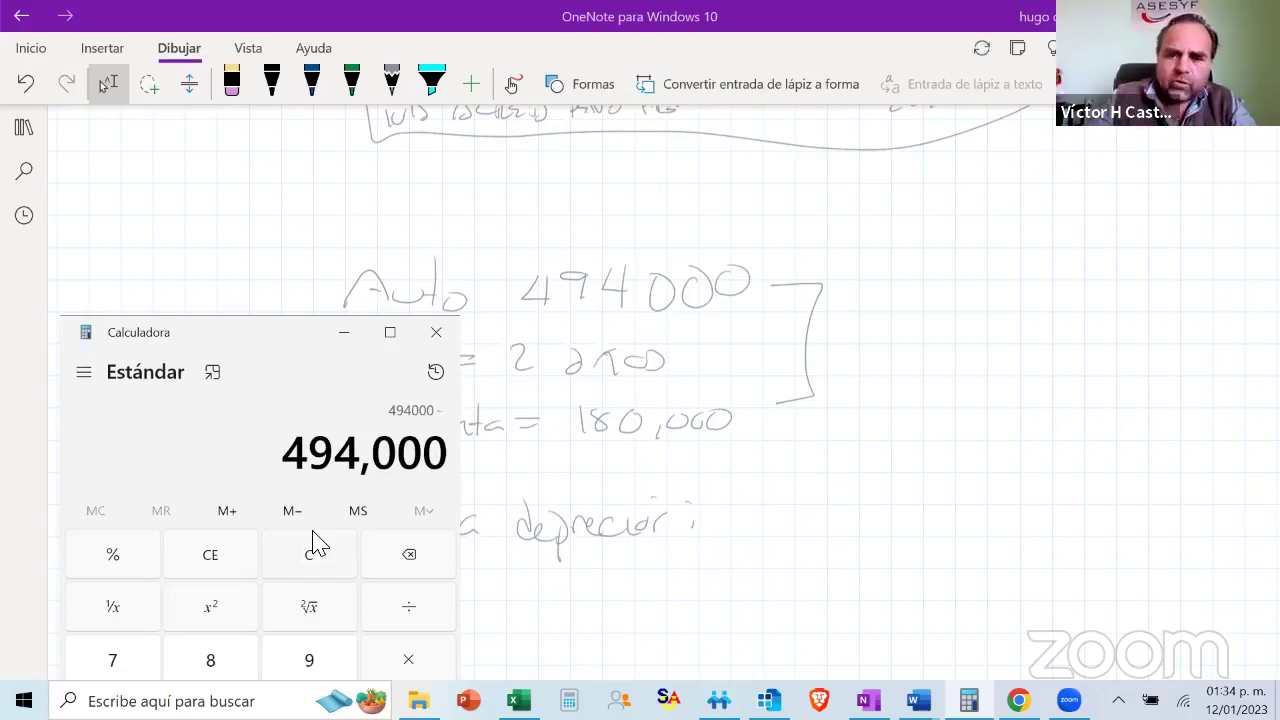
{"action": "type", "text": "180000"}
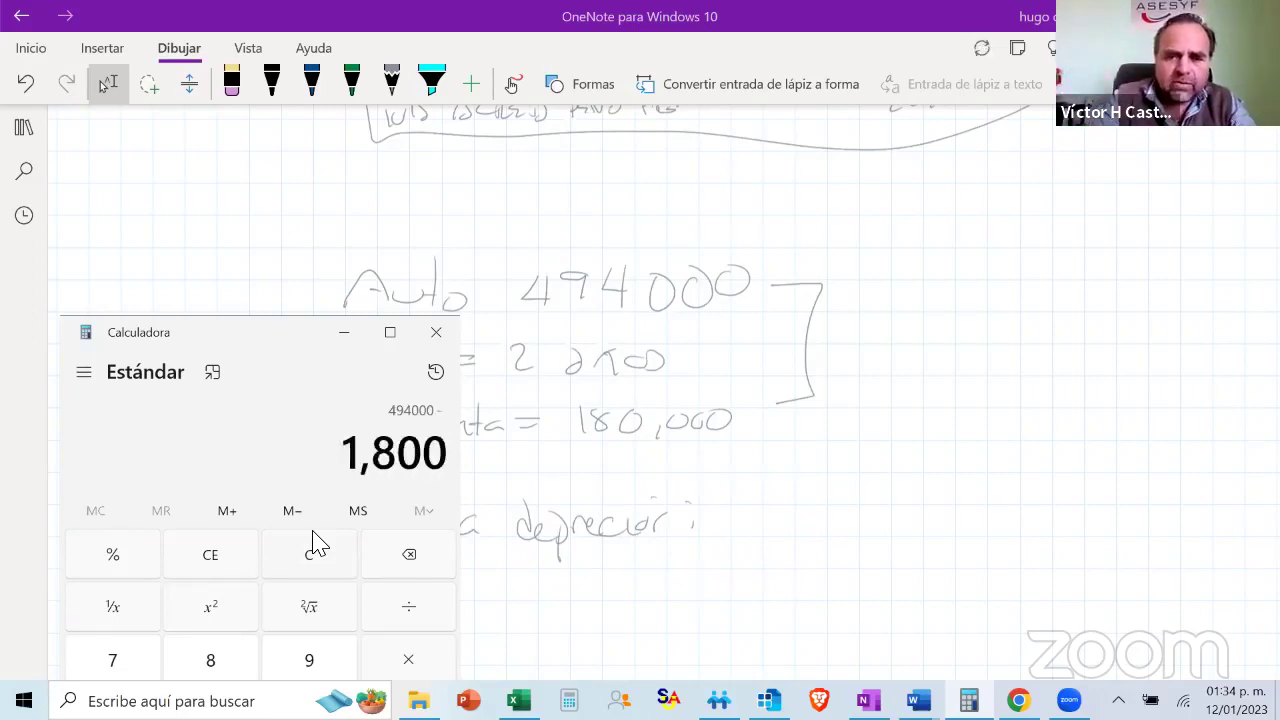
{"action": "key", "text": "Return"}
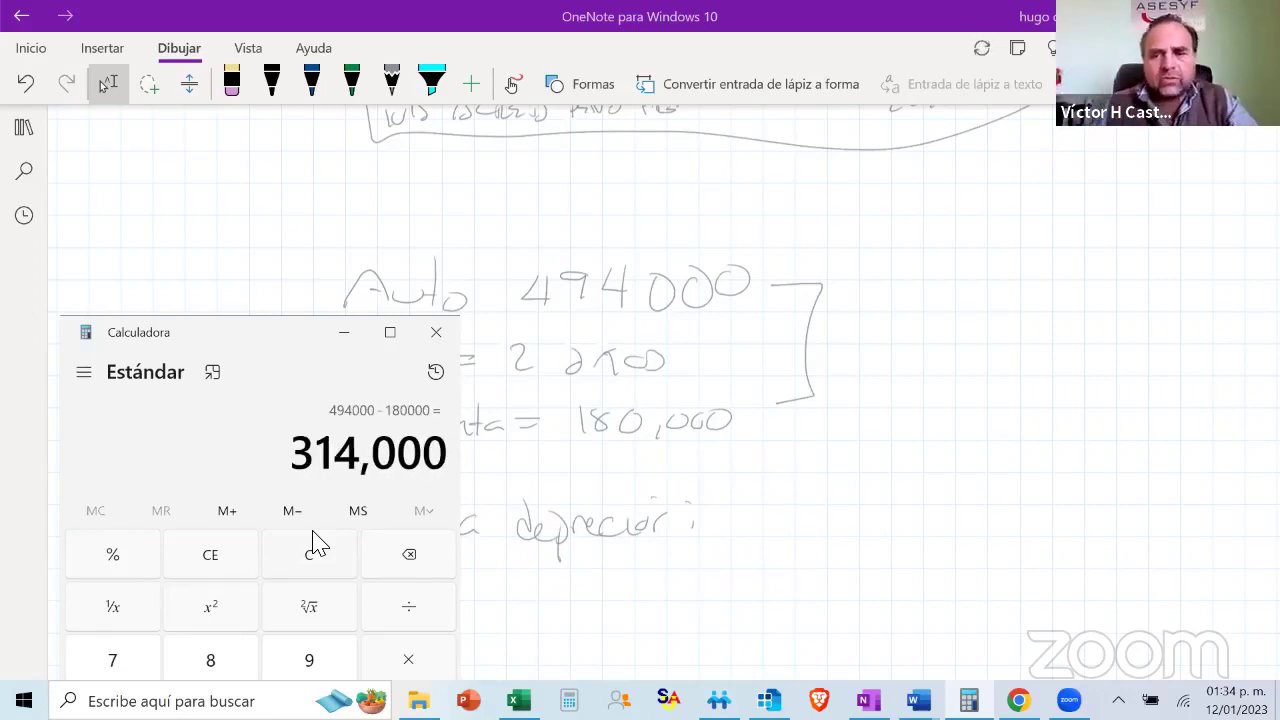
{"action": "mouse_move", "coordinate": [728, 508]}
{"action": "left_mouse_down"}
{"action": "mouse_move", "coordinate": [731, 538]}
{"action": "mouse_move", "coordinate": [768, 515]}
{"action": "left_mouse_up"}
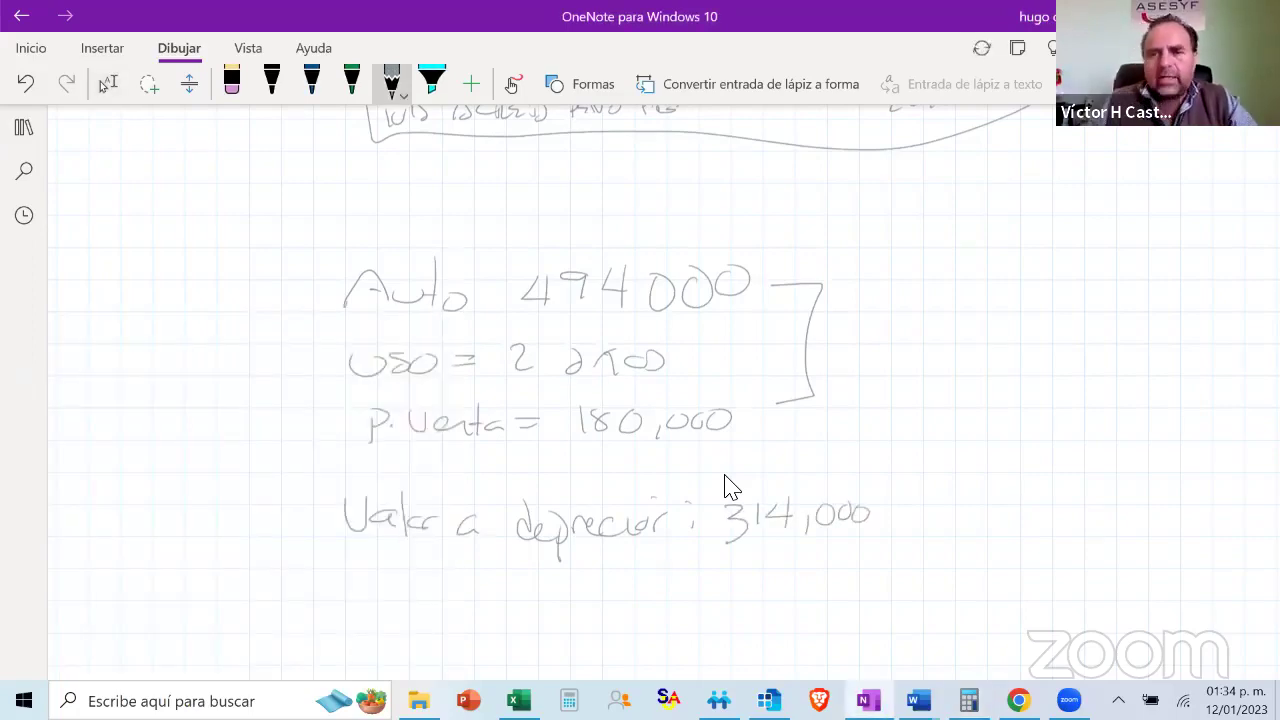
{"action": "left_click", "coordinate": [108, 84]}
Switch to CONTPAQi and set the fixed asset's original investment amount (MOI) to 314000
{"action": "key", "text": "alt+Tab"}
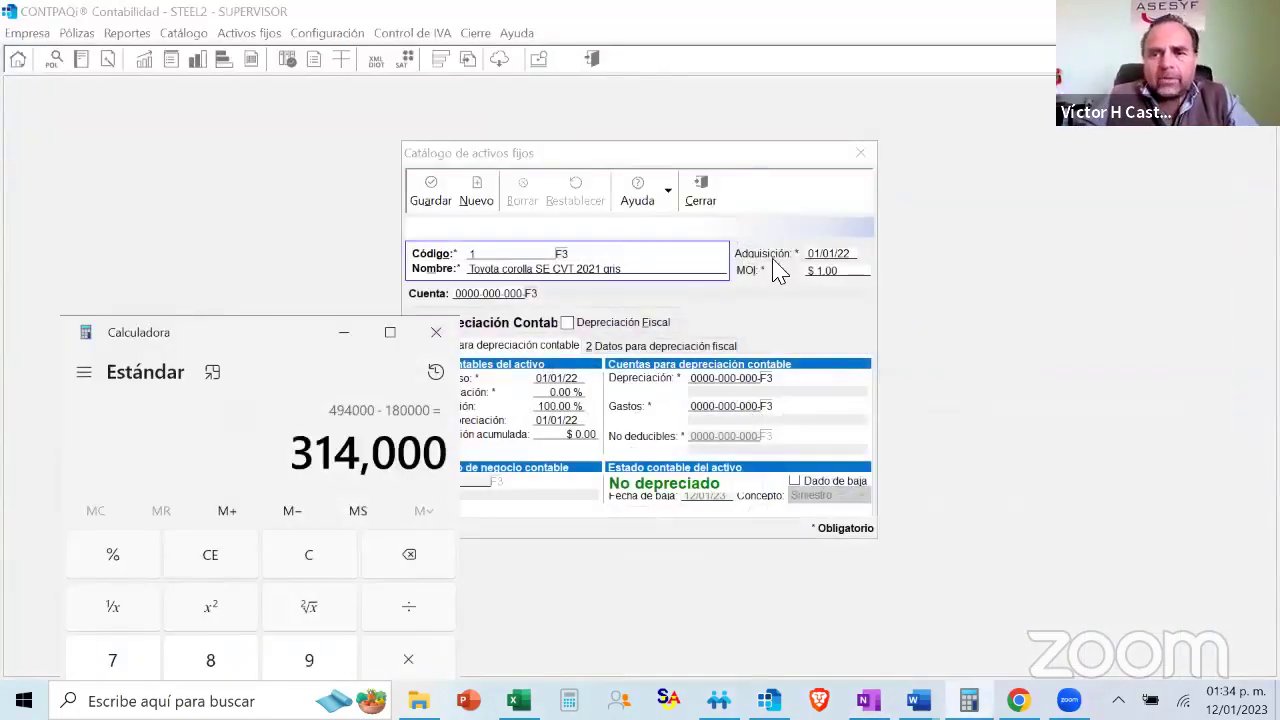
{"action": "left_click", "coordinate": [842, 270]}
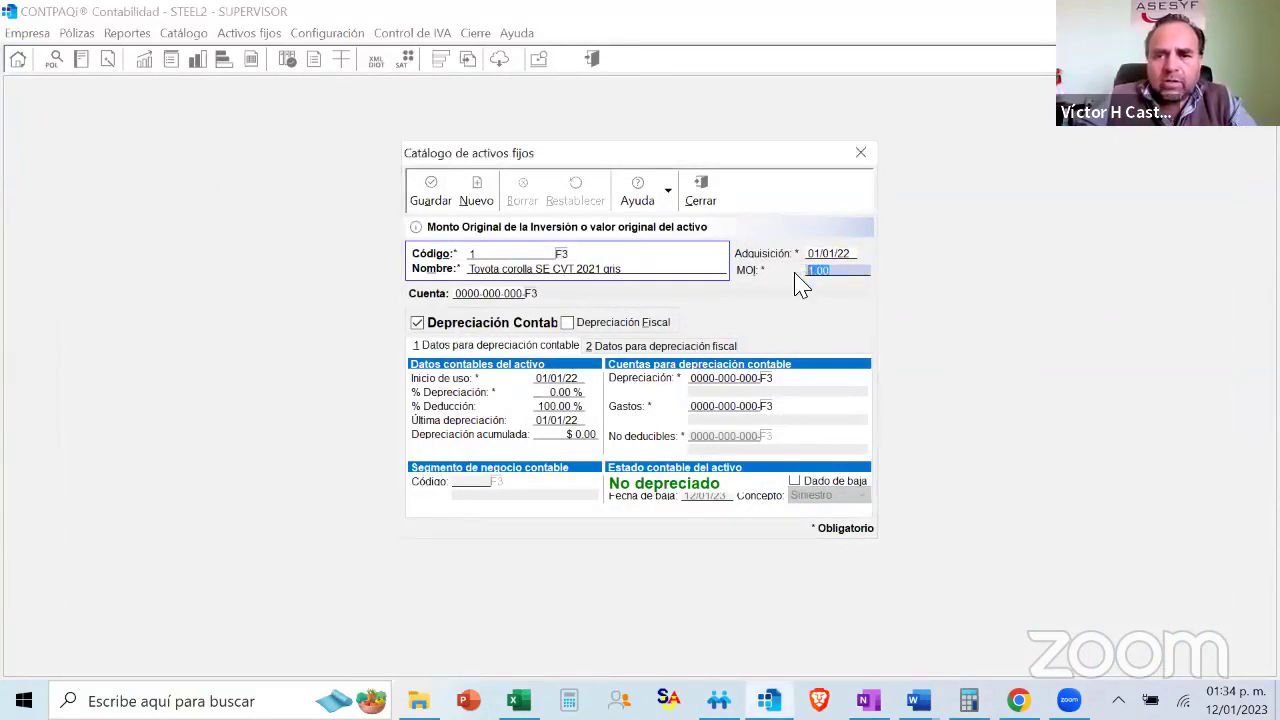
{"action": "type", "text": "000"}
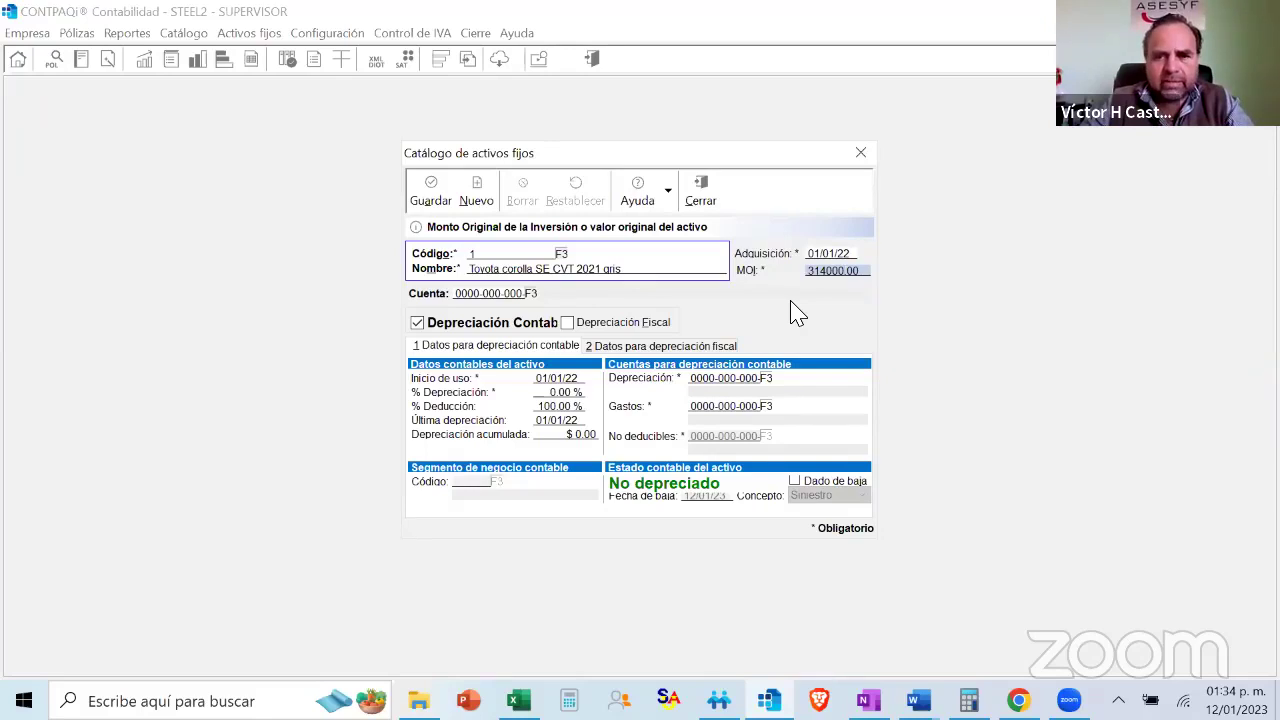
{"action": "key", "text": "Tab"}
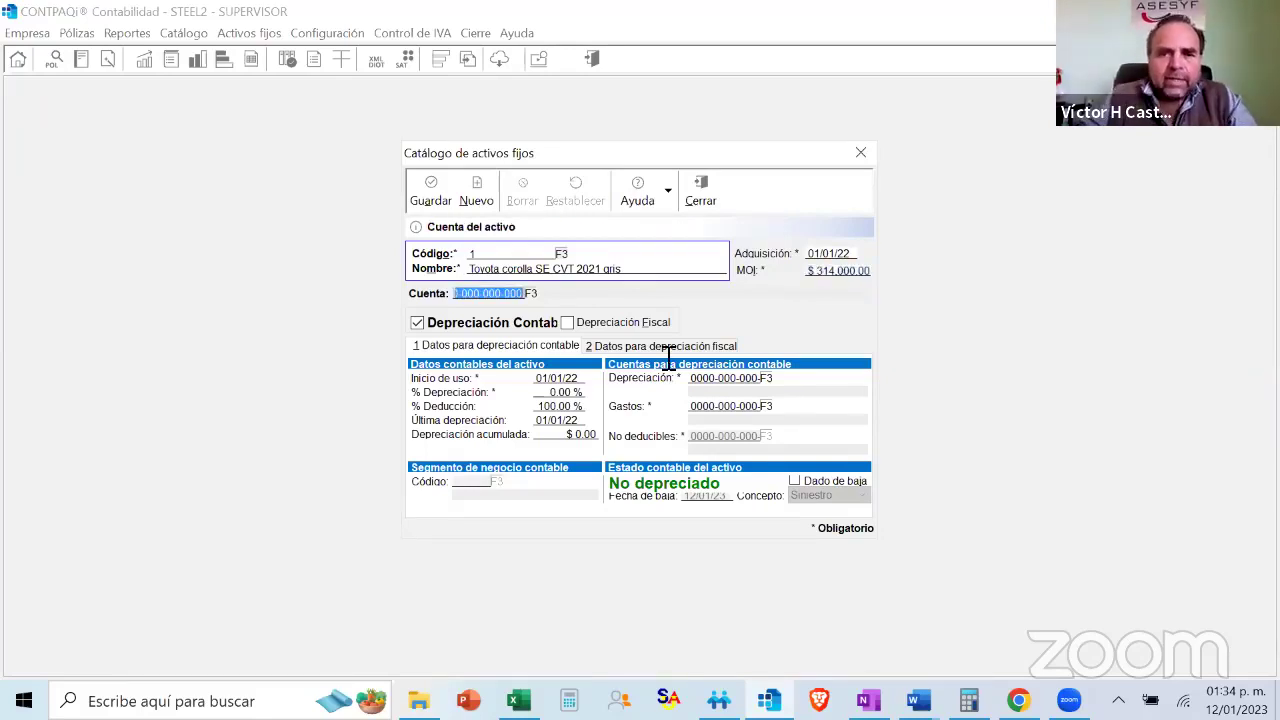
Search the asset accounts for "TO" and assign "Toyota corolla SE CVT 2021 gris" as the fixed asset's account
{"action": "left_click", "coordinate": [530, 294]}
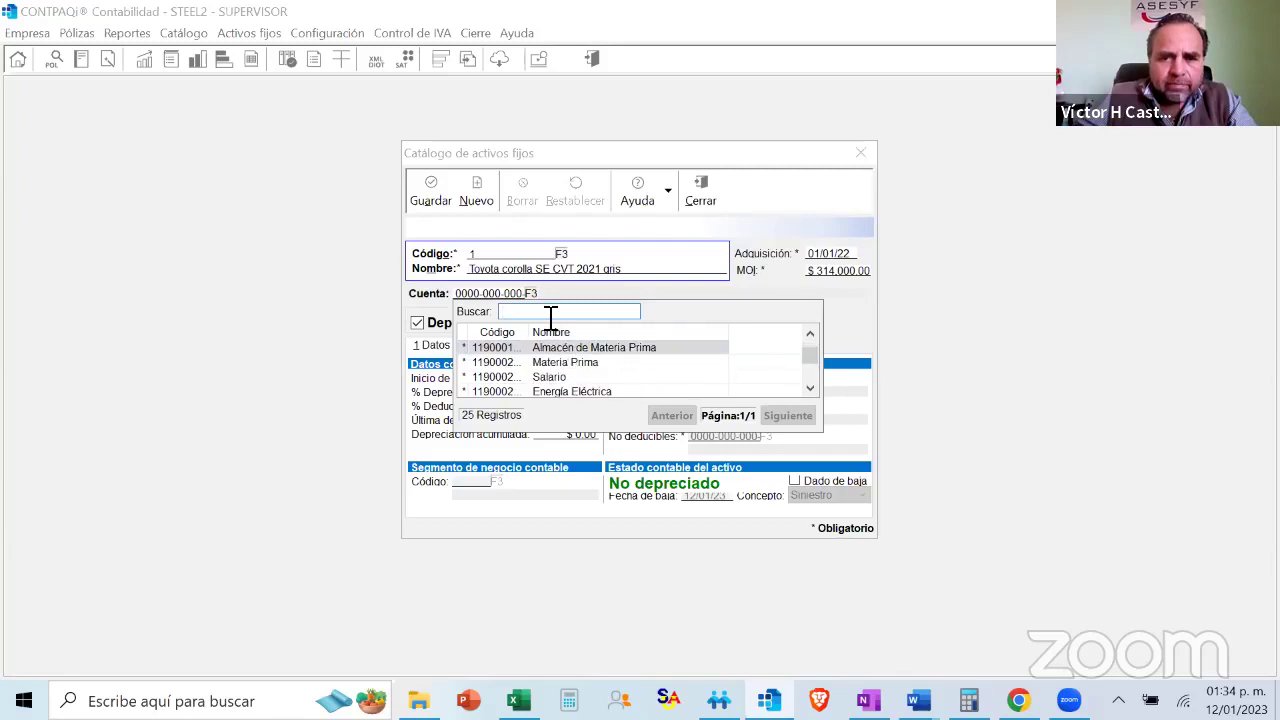
{"action": "type", "text": "TO"}
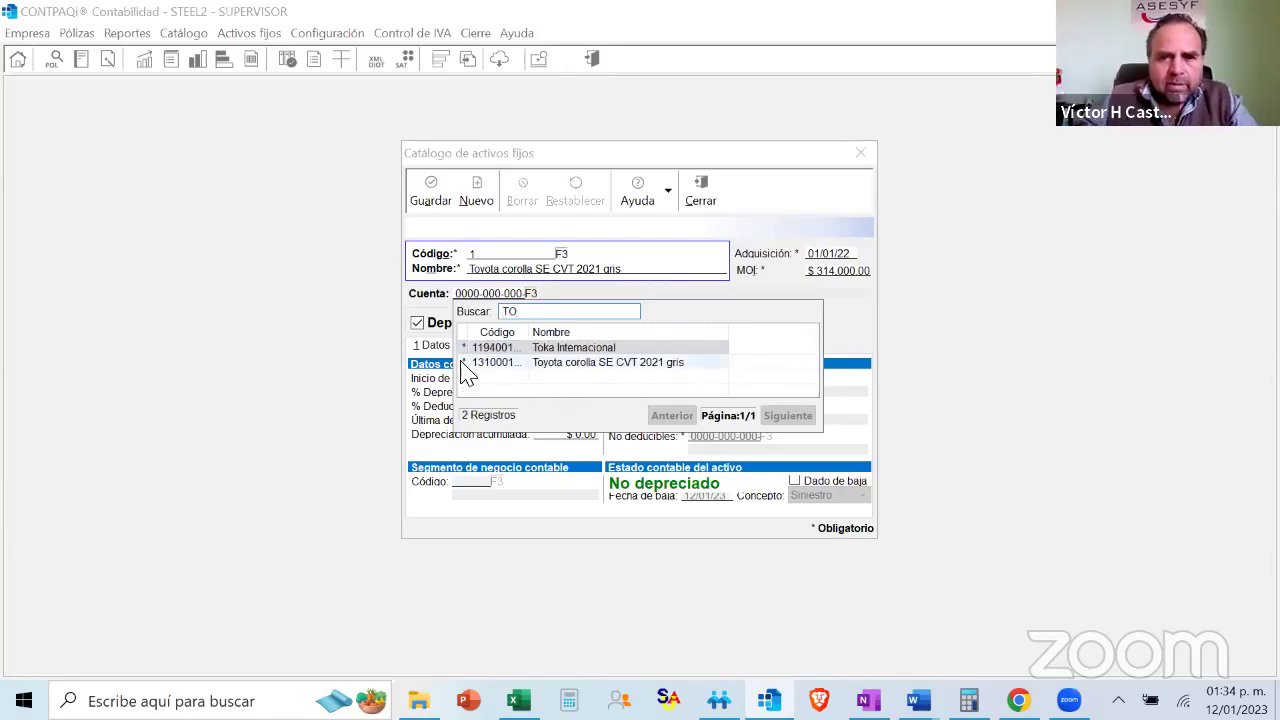
{"action": "double_click", "coordinate": [546, 364]}
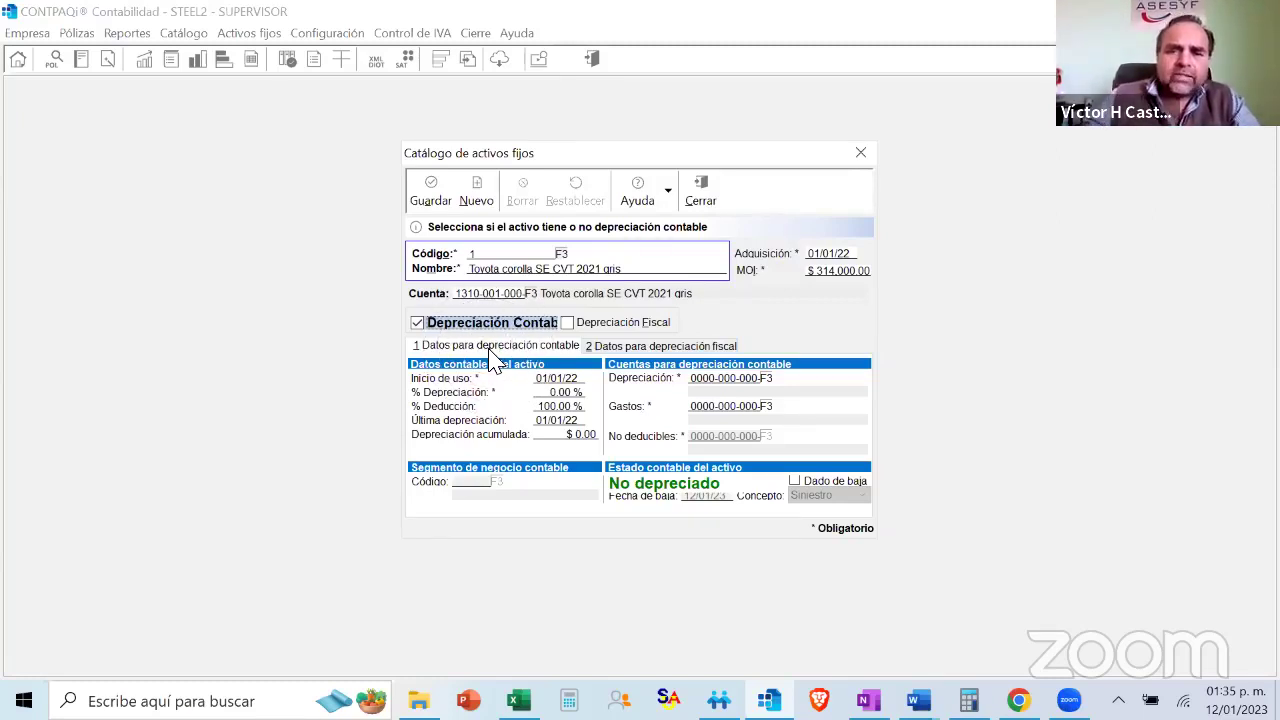
Enable fiscal depreciation for the asset, and set its accounting depreciation percentage to 50, accepting the remaining accounting defaults
{"action": "left_click", "coordinate": [567, 323]}
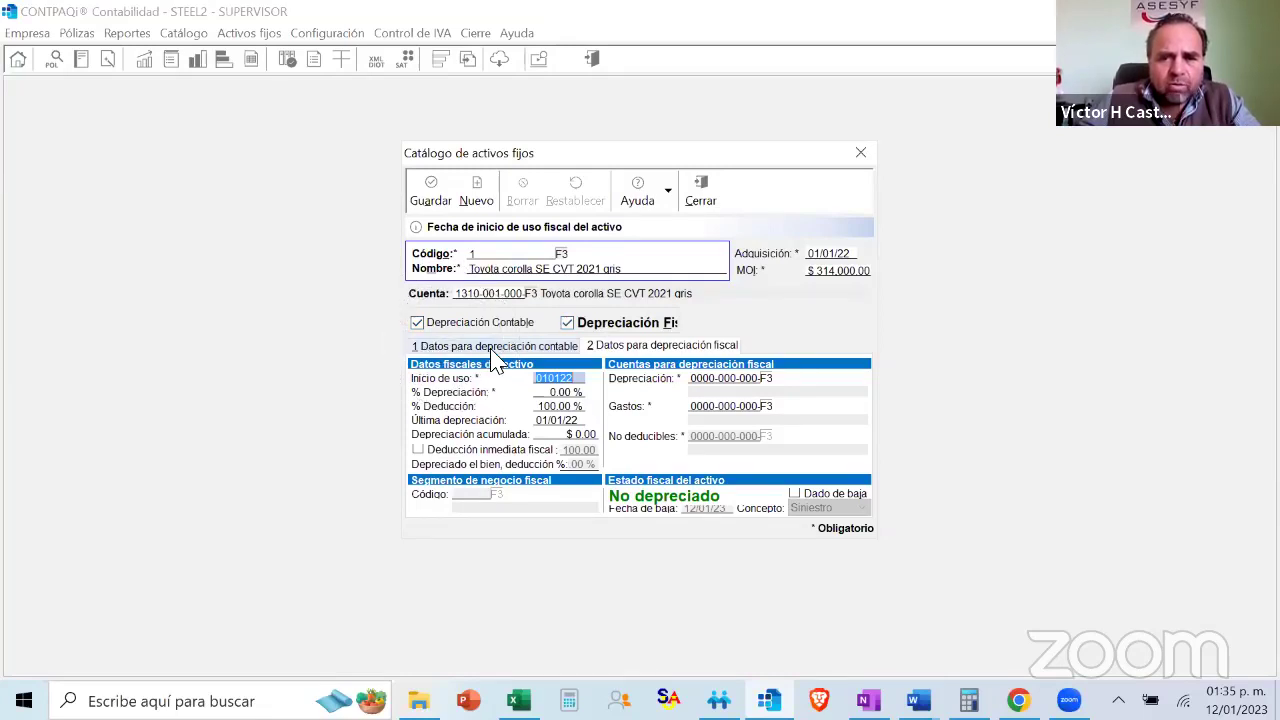
{"action": "left_click", "coordinate": [491, 350]}
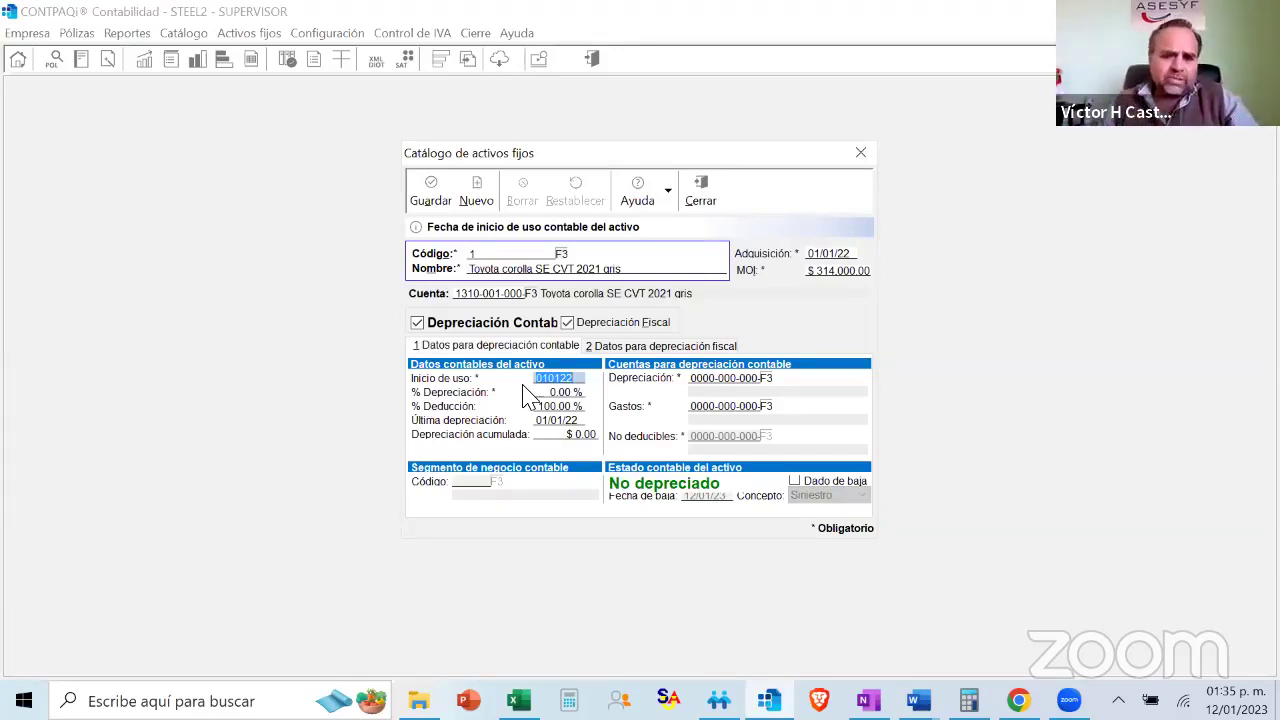
{"action": "key", "text": "Tab"}
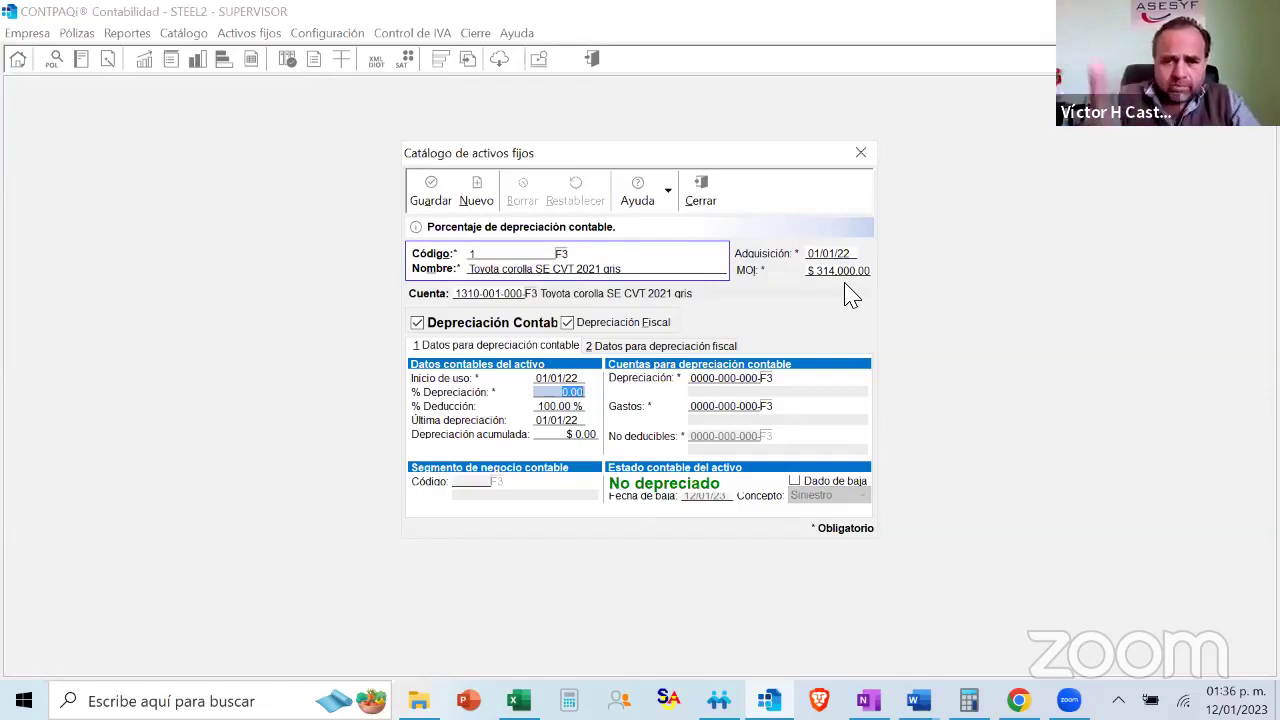
{"action": "type", "text": "50"}
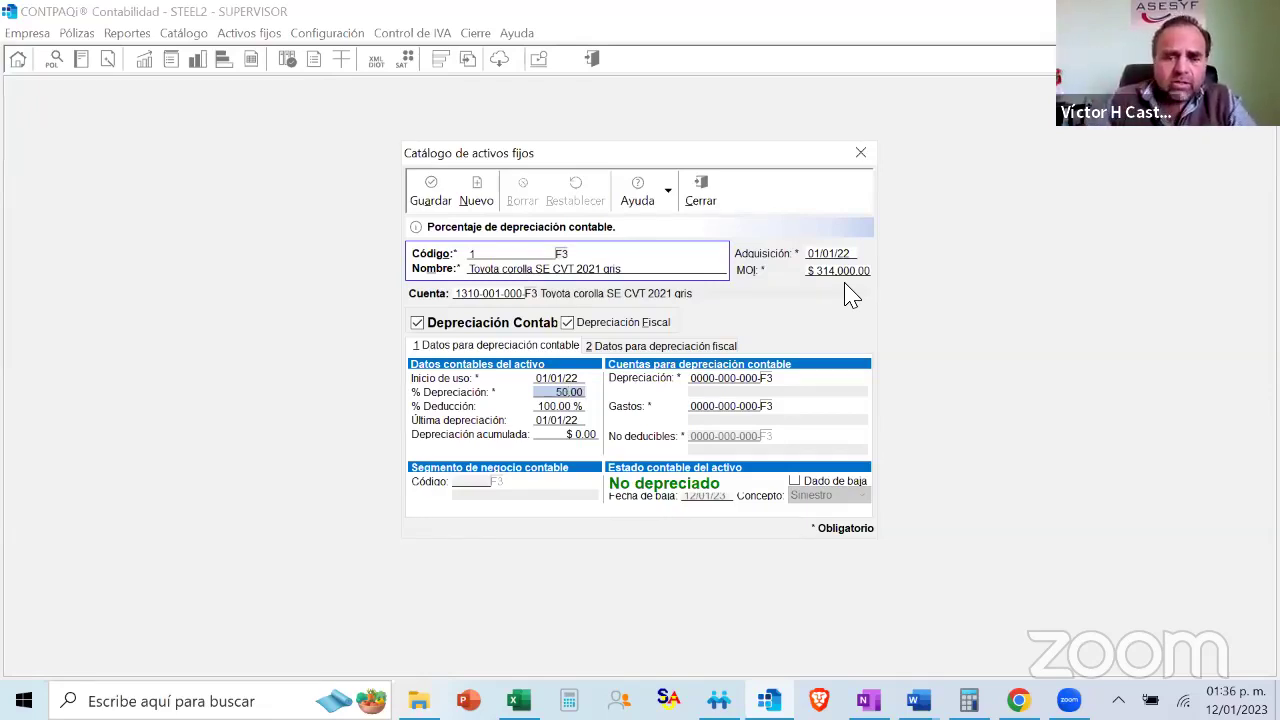
{"action": "key", "text": "Tab"}
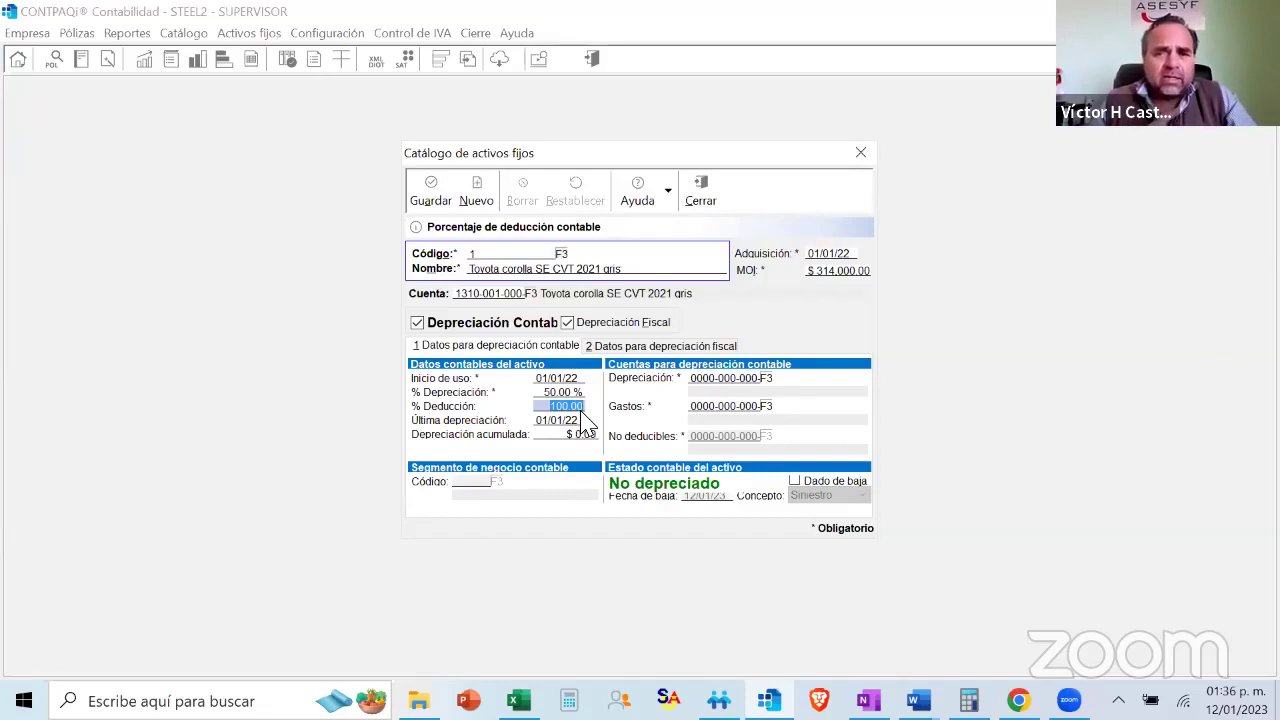
{"action": "key", "text": "Tab"}
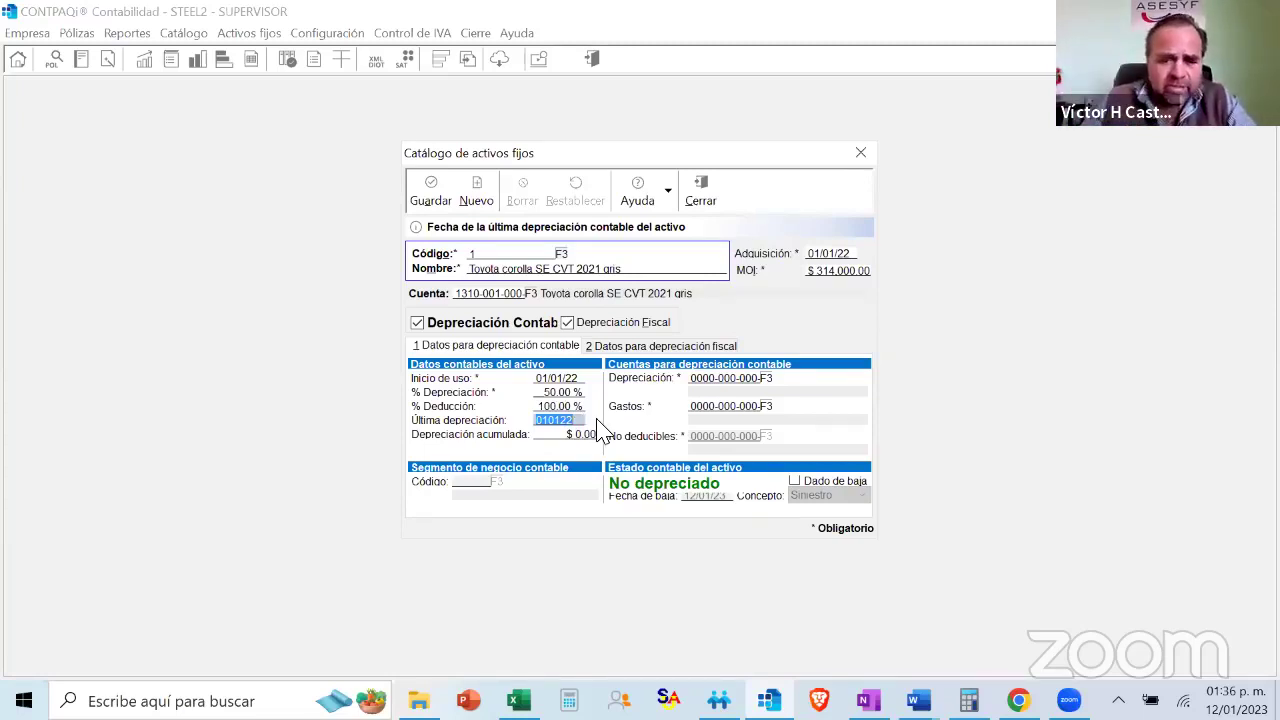
{"action": "key", "text": "Tab"}
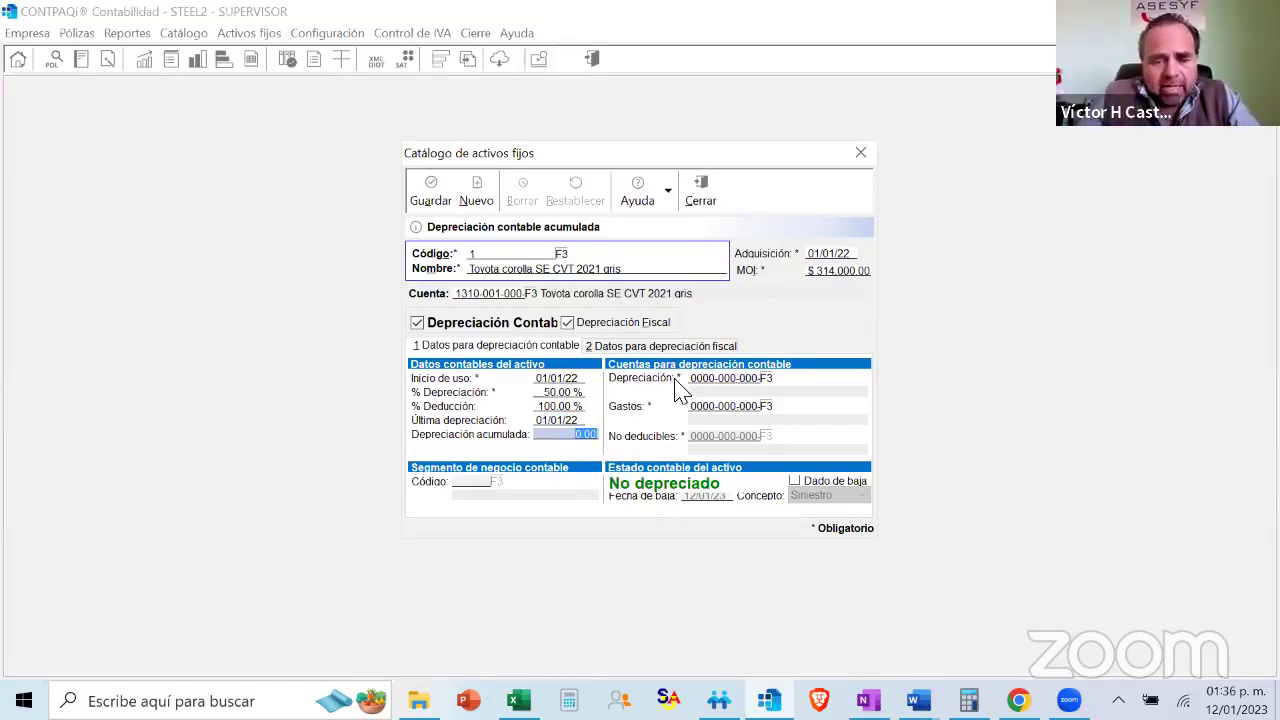
{"action": "key", "text": "ctrl"}
{"action": "key", "text": "ctrl"}
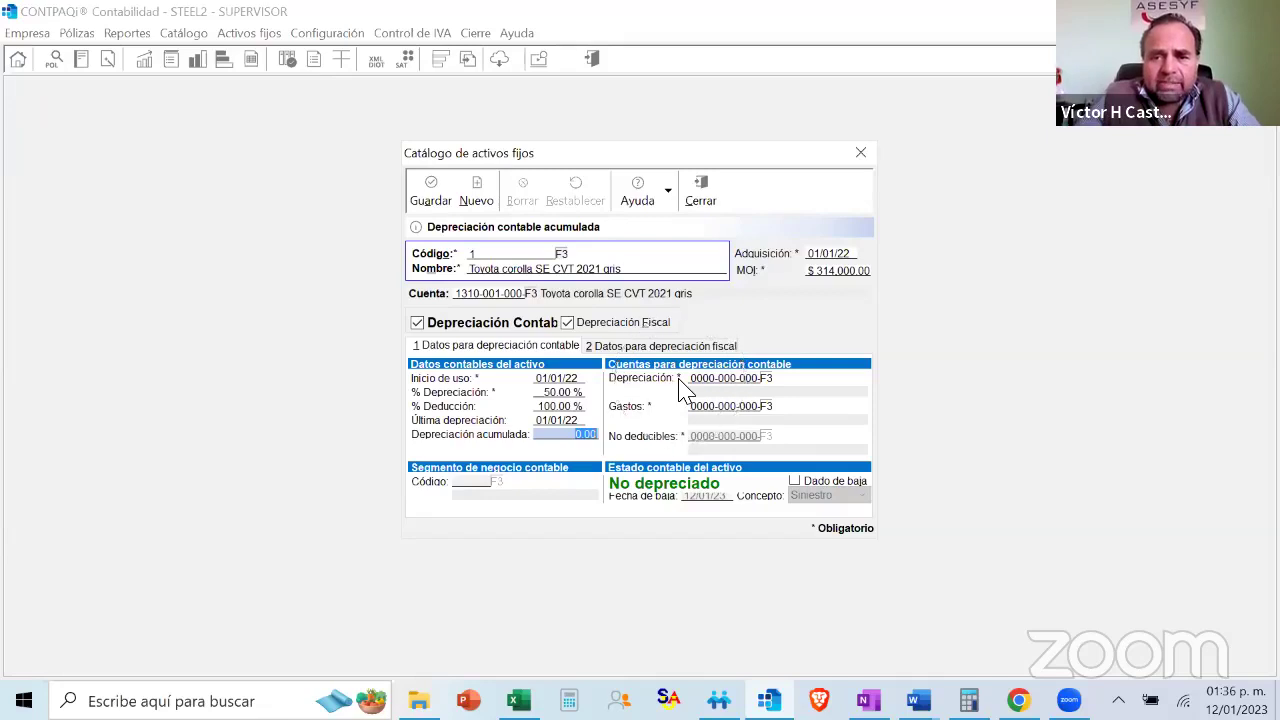
{"action": "key", "text": "ctrl"}
{"action": "key", "text": "ctrl"}
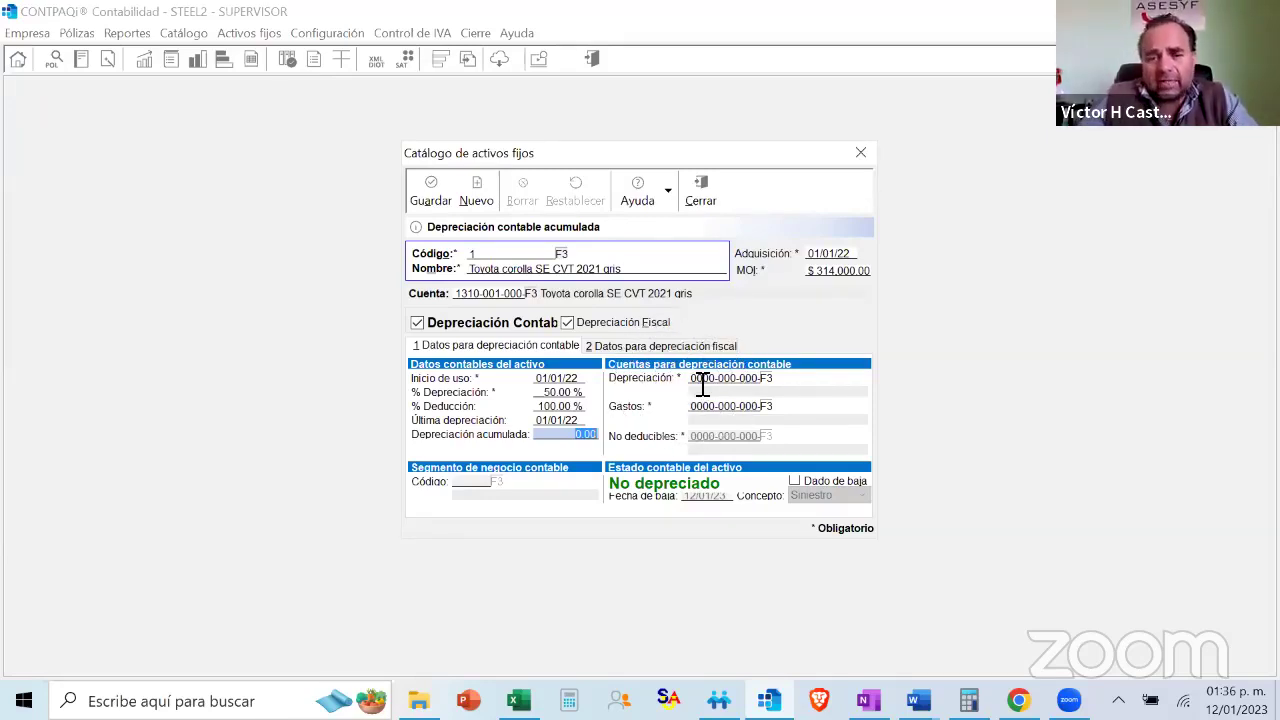
{"action": "left_click", "coordinate": [770, 386]}
{"action": "left_click", "coordinate": [768, 382]}
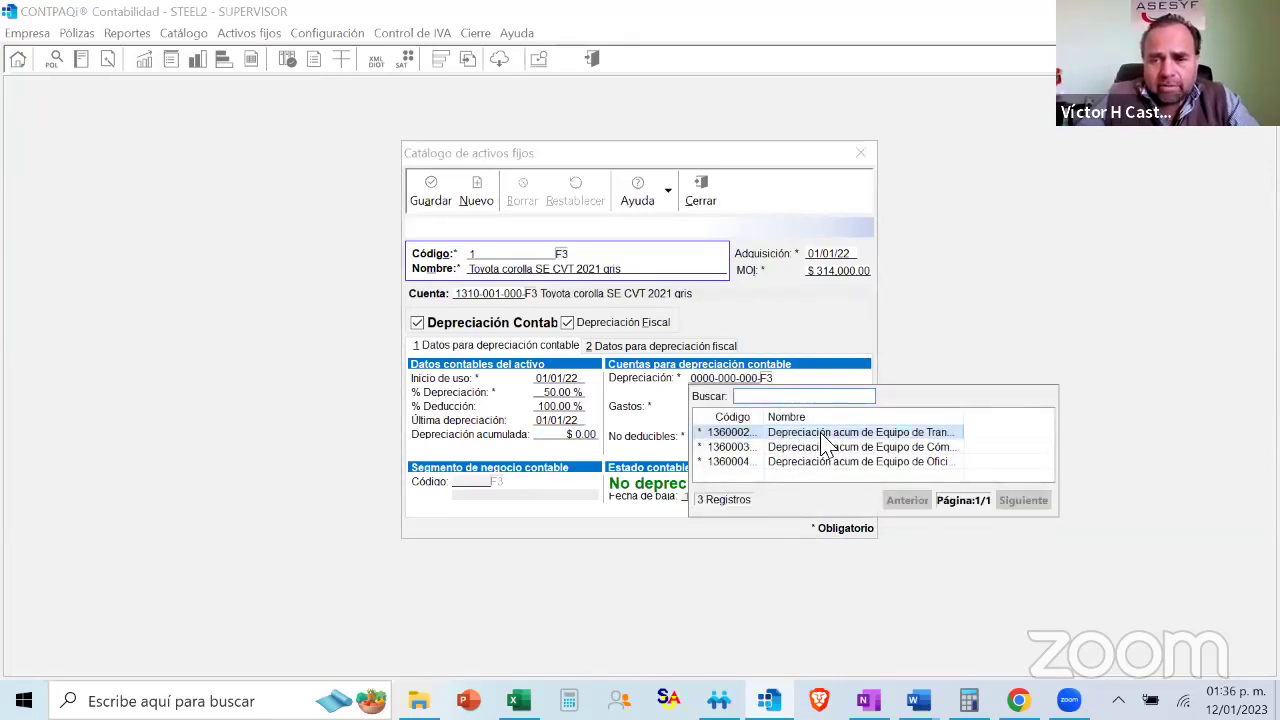
{"action": "key", "text": "Return"}
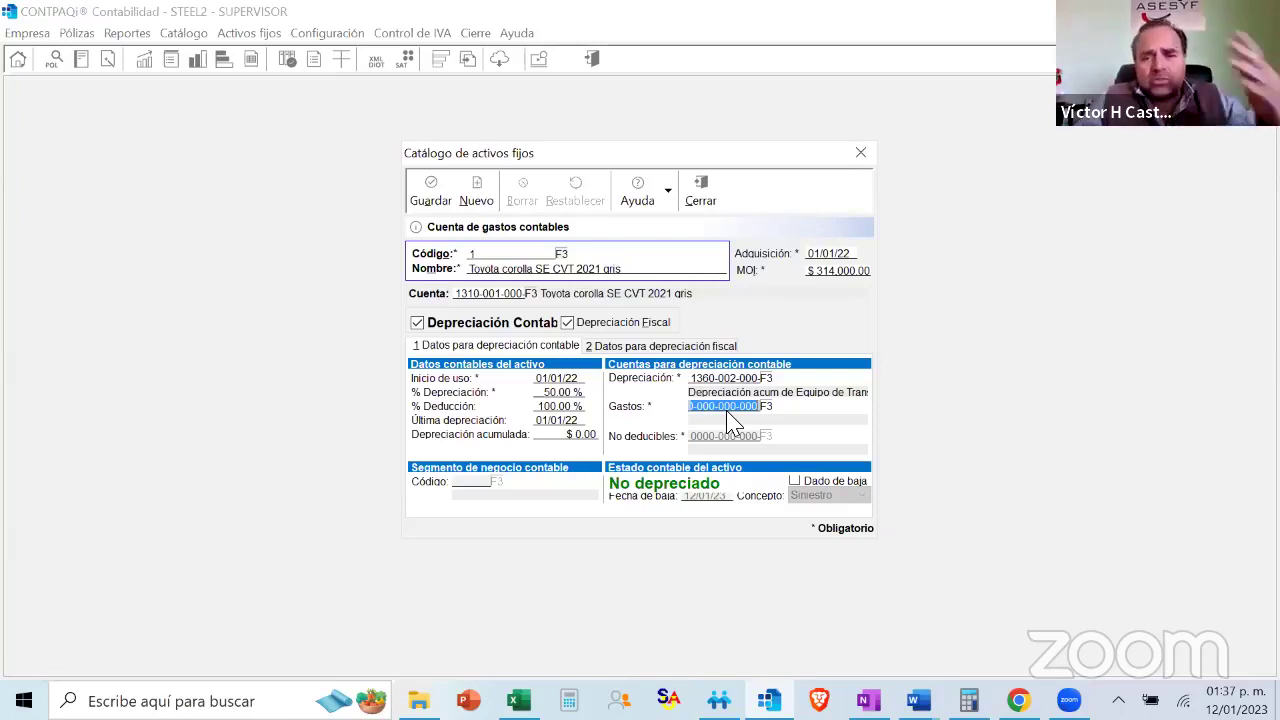
{"action": "left_click", "coordinate": [764, 408]}
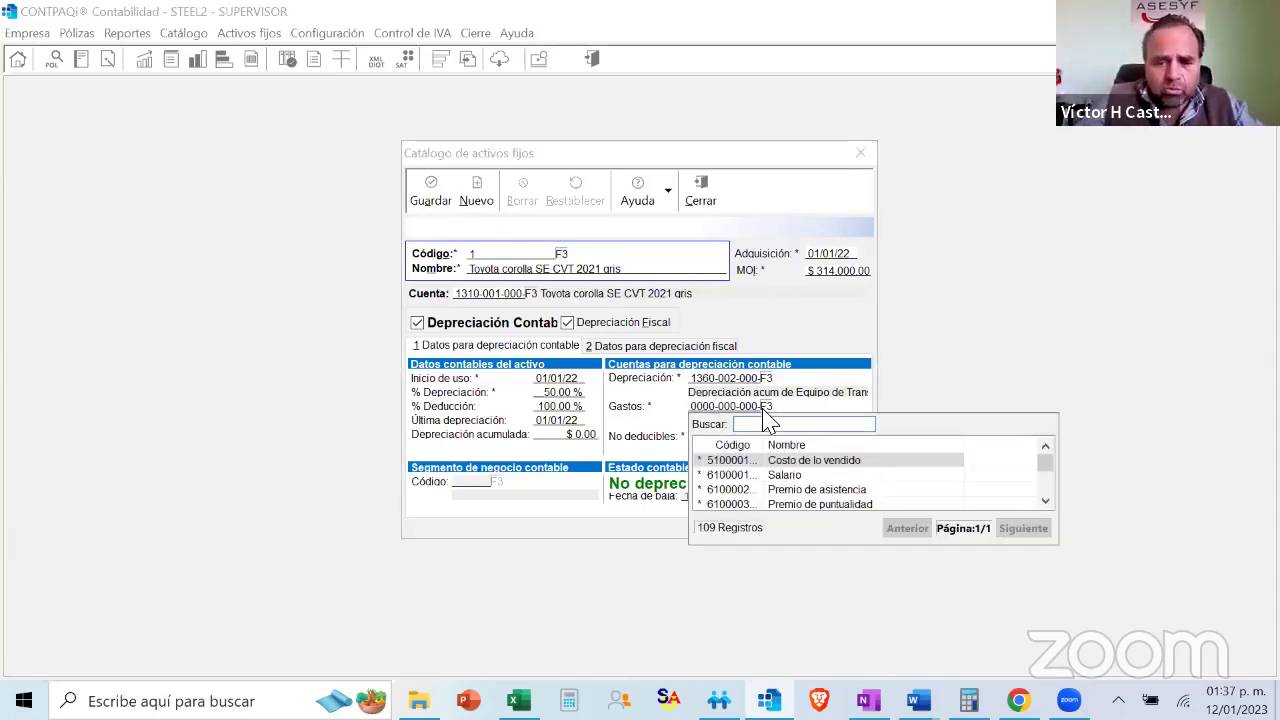
{"action": "type", "text": "DEPRE"}
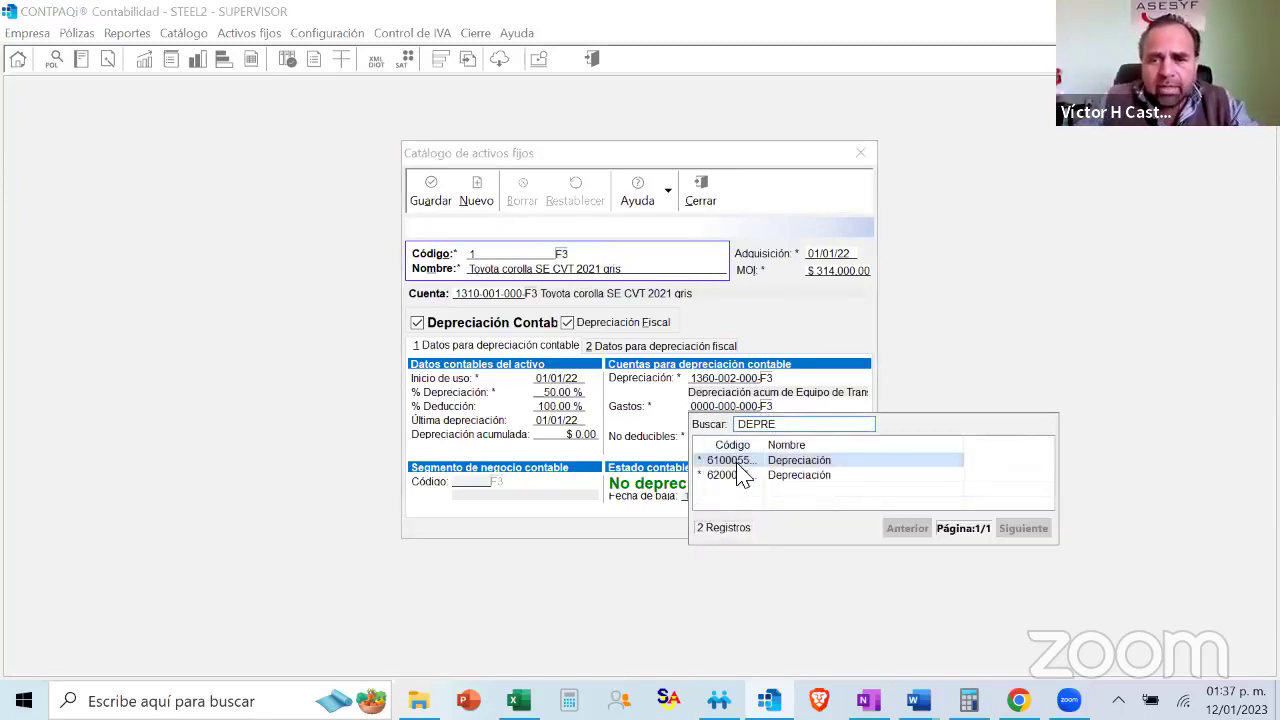
{"action": "double_click", "coordinate": [790, 462]}
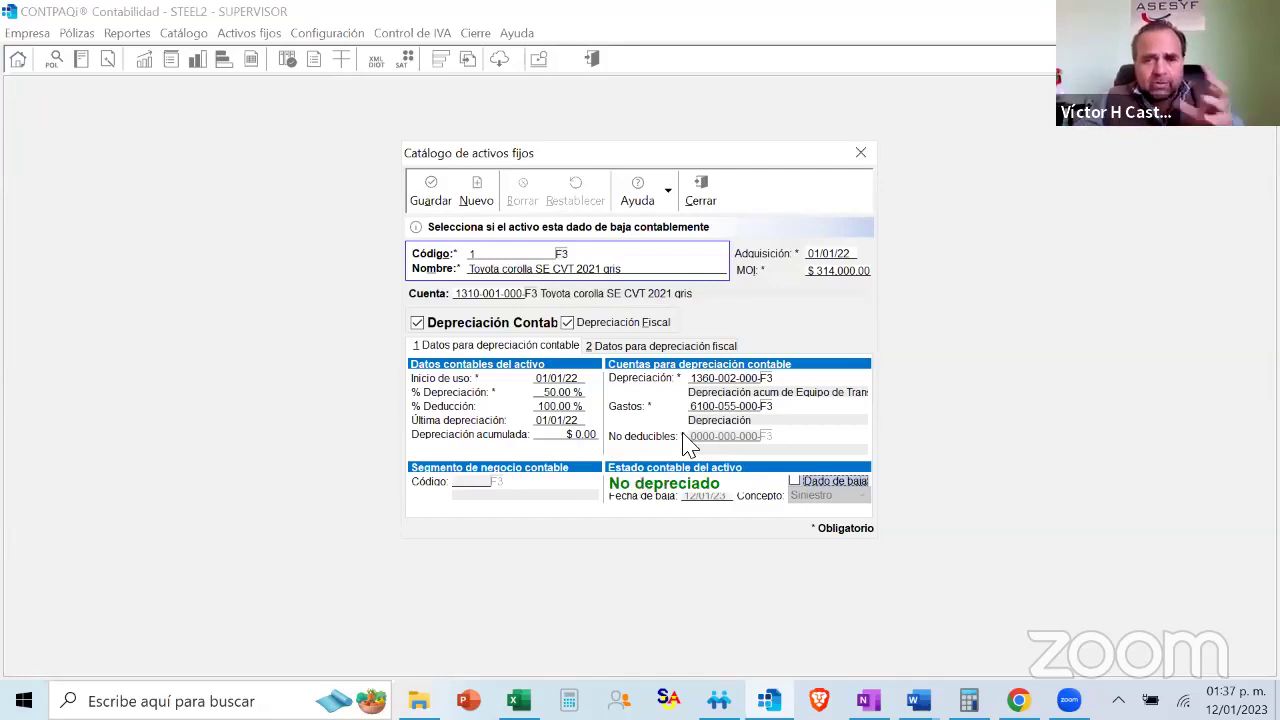
Open the asset's fiscal depreciation data, and switch to OneNote to handwrite "175,000" in the empty area below "Valor a depreciar"
{"action": "left_click", "coordinate": [652, 350]}
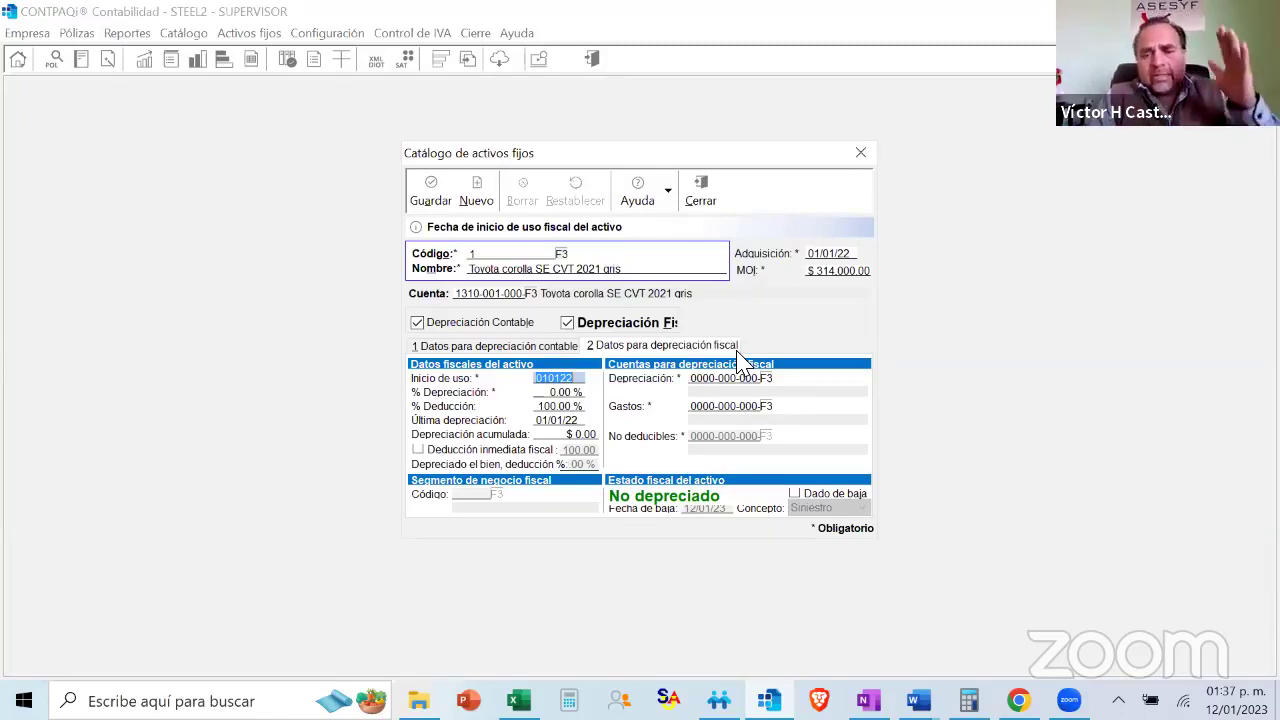
{"action": "key", "text": "Tab"}
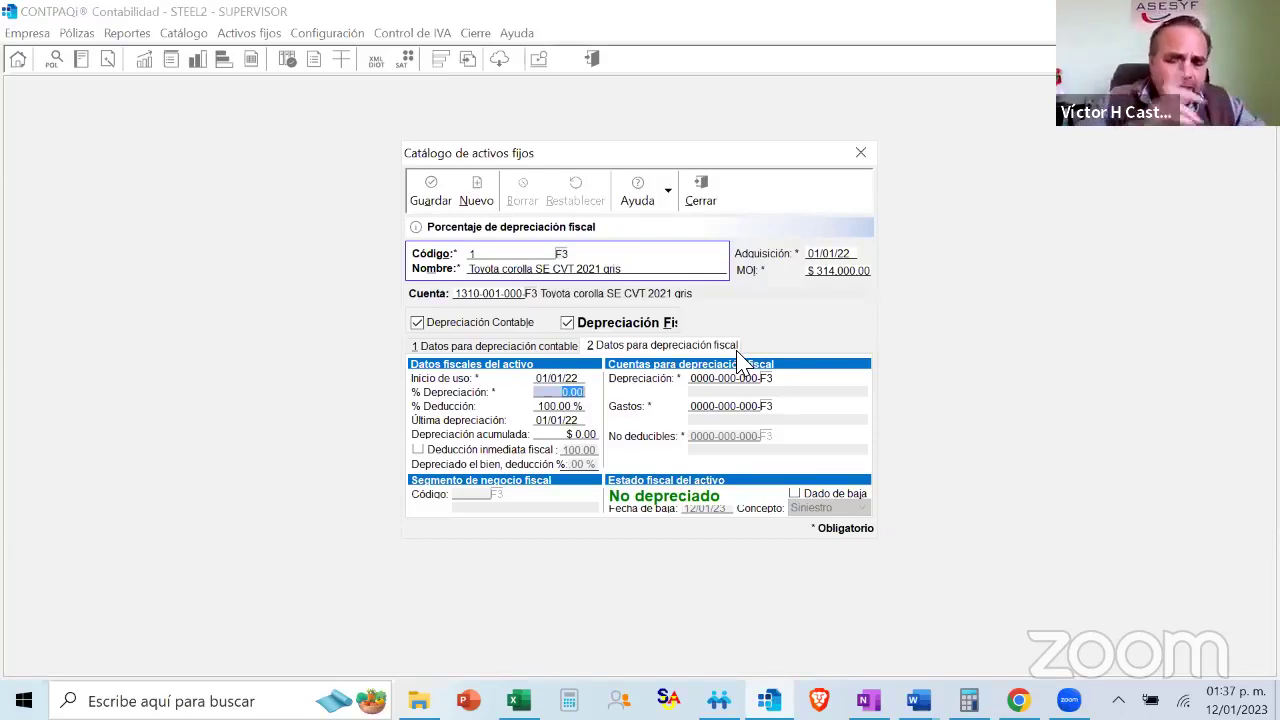
{"action": "left_click", "coordinate": [868, 700]}
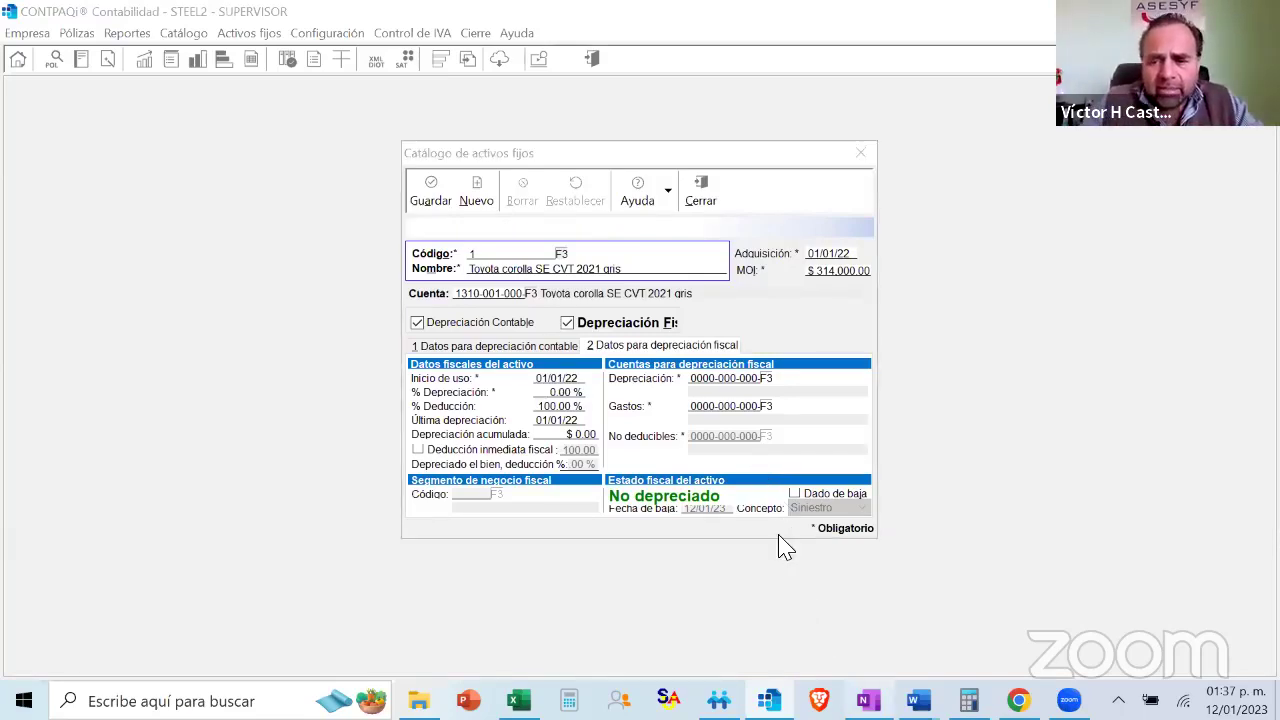
{"action": "scroll", "coordinate": [781, 540], "scroll_direction": "down", "scroll_amount": 3}
{"action": "key", "text": "alt+d"}
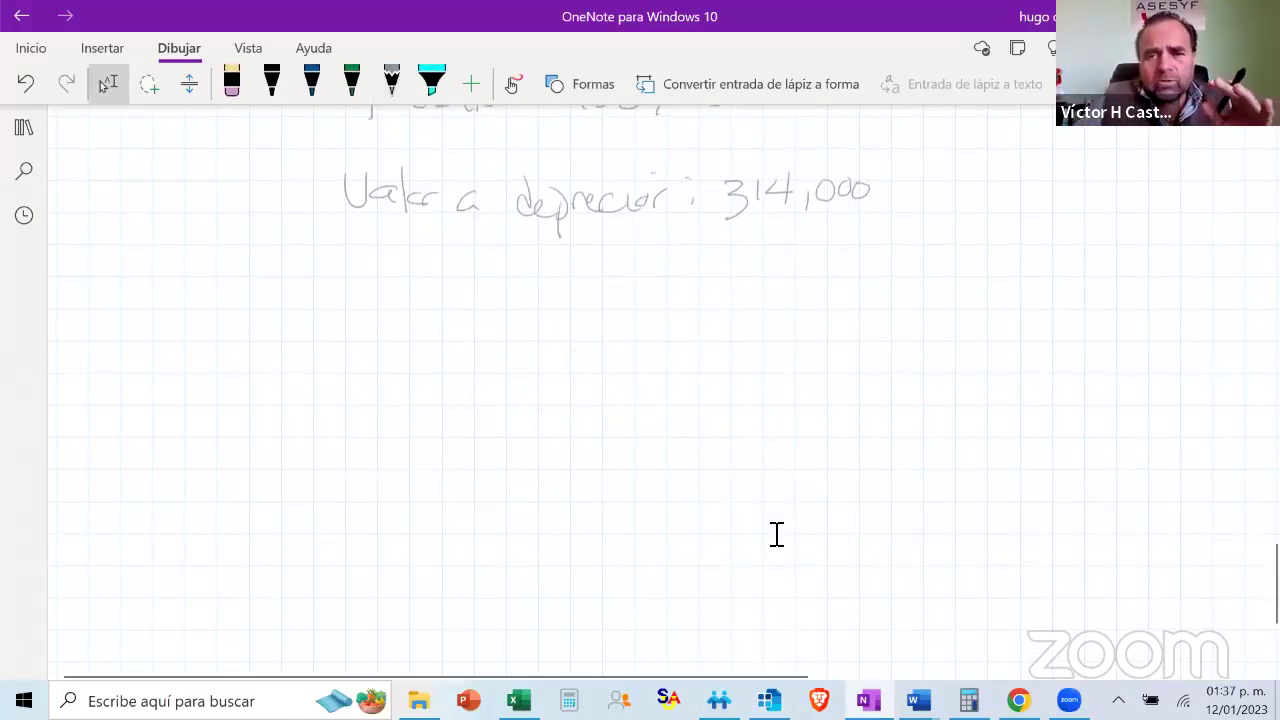
{"action": "mouse_move", "coordinate": [431, 376]}
{"action": "left_mouse_down"}
{"action": "mouse_move", "coordinate": [434, 424]}
{"action": "mouse_move", "coordinate": [461, 426]}
{"action": "left_mouse_up"}
{"action": "left_click_drag", "start_coordinate": [460, 400], "coordinate": [496, 408]}
{"action": "mouse_move", "coordinate": [506, 378]}
{"action": "left_mouse_down"}
{"action": "mouse_move", "coordinate": [529, 377]}
{"action": "mouse_move", "coordinate": [549, 430]}
{"action": "left_mouse_up"}
{"action": "left_click_drag", "start_coordinate": [590, 384], "coordinate": [650, 387]}
Handwrite the label "Ded fiscal" beside the 175,000 figure in the OneNote page
{"action": "left_click_drag", "start_coordinate": [742, 354], "coordinate": [744, 387]}
{"action": "left_click_drag", "start_coordinate": [780, 380], "coordinate": [798, 385]}
{"action": "left_click_drag", "start_coordinate": [832, 344], "coordinate": [826, 390]}
{"action": "left_click_drag", "start_coordinate": [892, 340], "coordinate": [878, 422]}
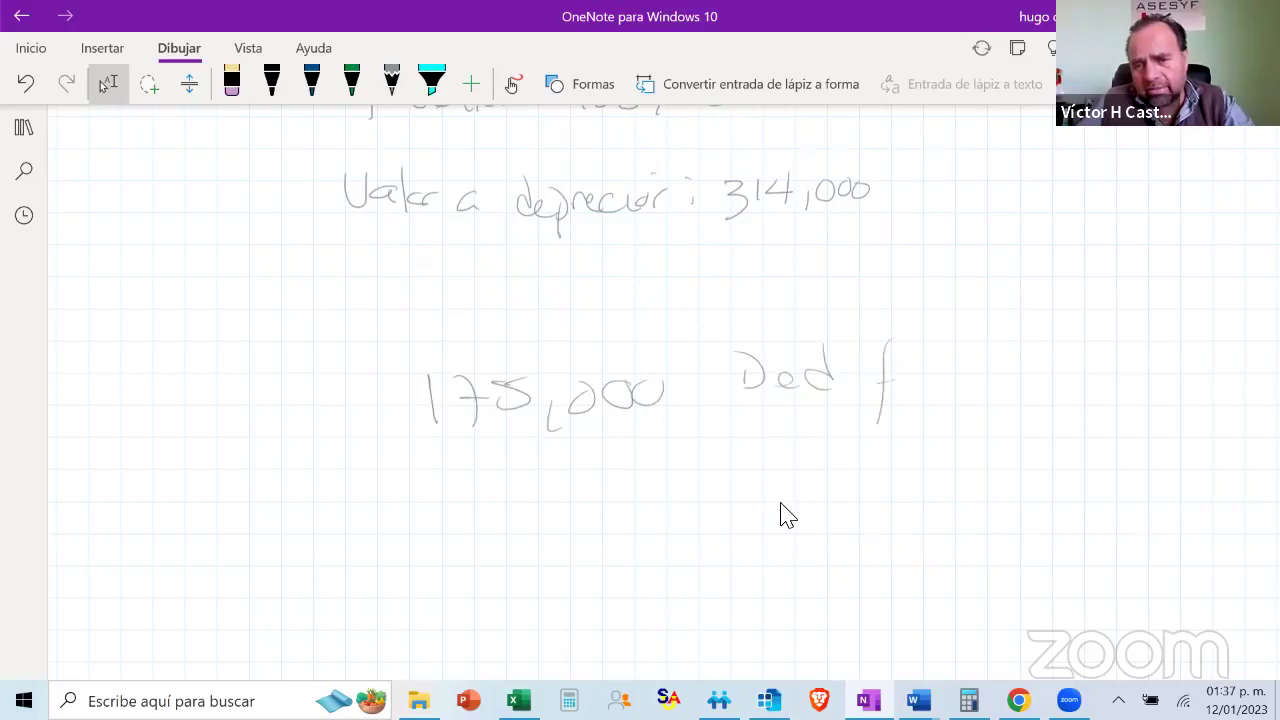
{"action": "left_click_drag", "start_coordinate": [903, 366], "coordinate": [905, 388]}
{"action": "mouse_move", "coordinate": [930, 372]}
{"action": "left_mouse_down"}
{"action": "mouse_move", "coordinate": [912, 390]}
{"action": "mouse_move", "coordinate": [944, 392]}
{"action": "left_mouse_up"}
{"action": "left_click_drag", "start_coordinate": [980, 368], "coordinate": [984, 396]}
{"action": "left_click_drag", "start_coordinate": [1001, 348], "coordinate": [1003, 374]}
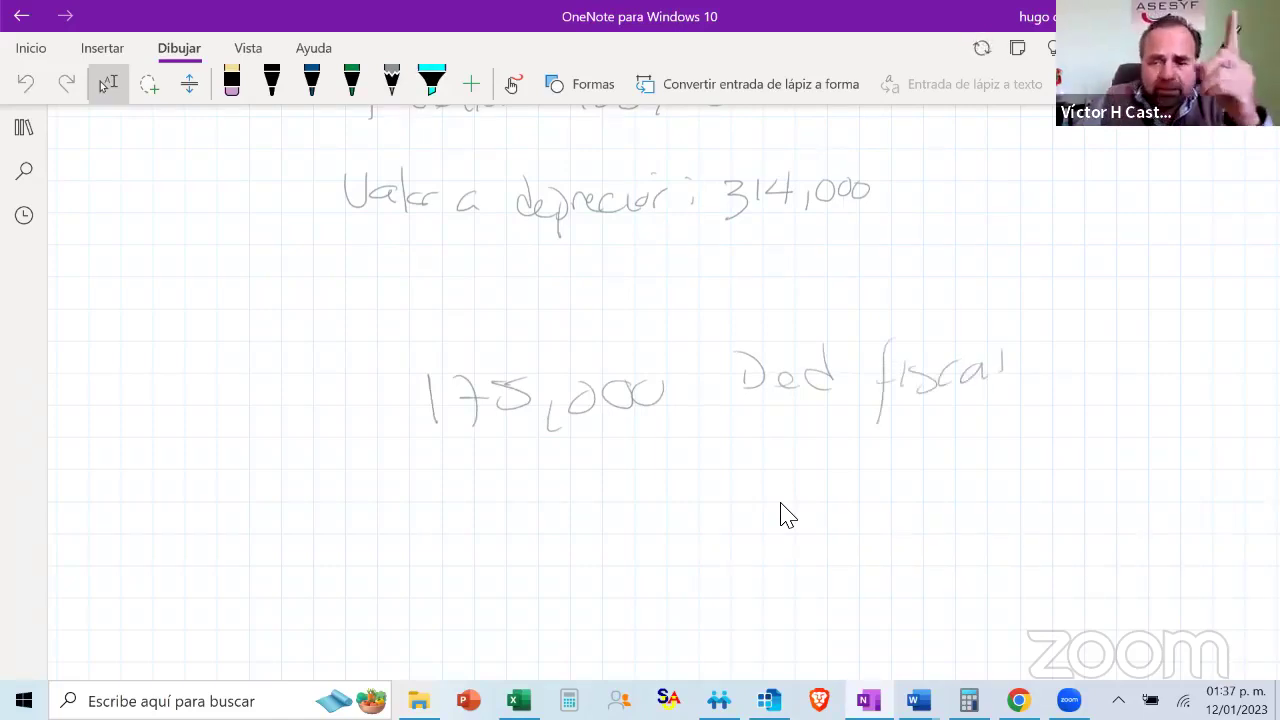
Handwrite the asset's value to depreciate, "314,000", directly above the 175,000 figure in the OneNote page
{"action": "key", "text": "alt+Tab"}
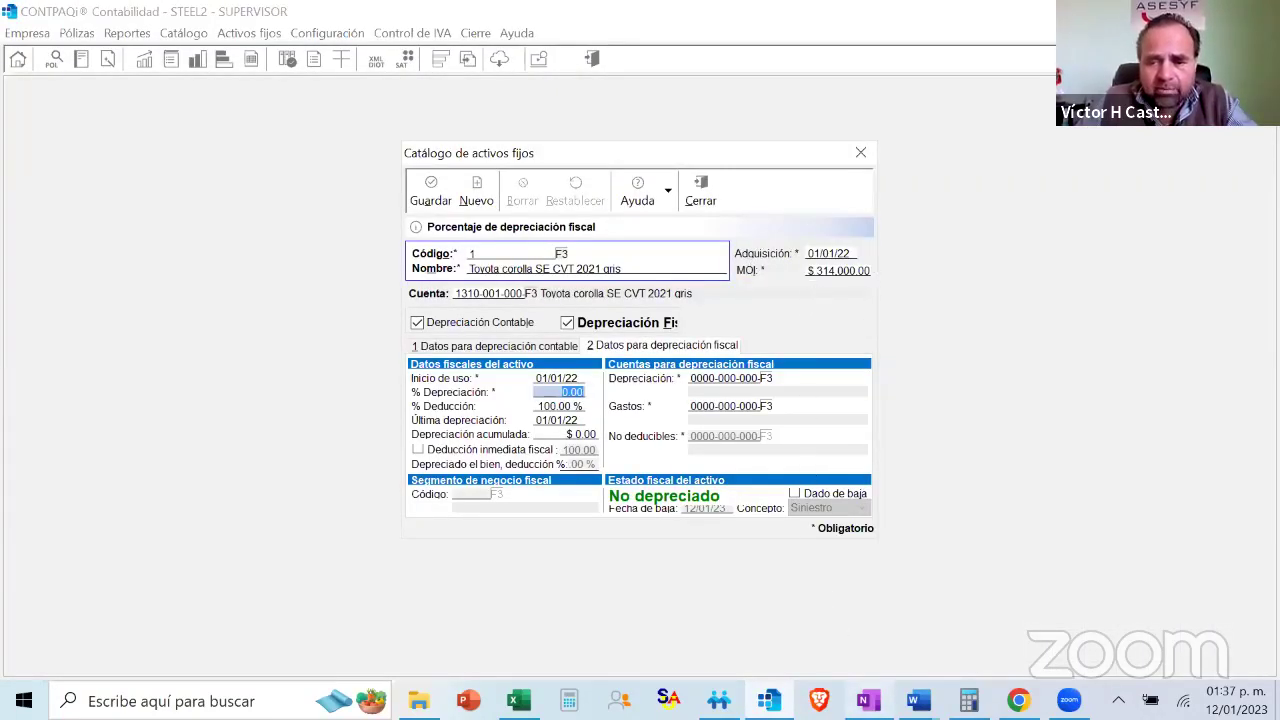
{"action": "left_click", "coordinate": [868, 700]}
{"action": "left_click_drag", "start_coordinate": [412, 308], "coordinate": [418, 352]}
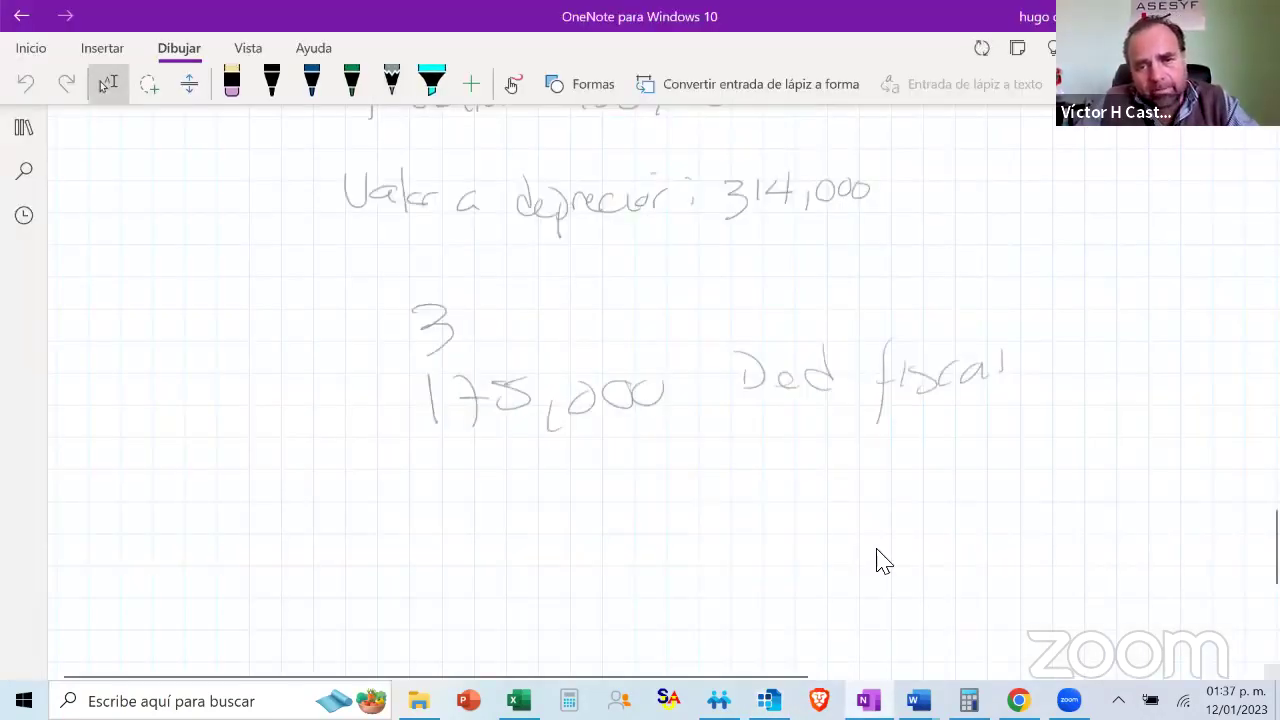
{"action": "left_click_drag", "start_coordinate": [492, 304], "coordinate": [490, 352]}
{"action": "mouse_move", "coordinate": [506, 300]}
{"action": "left_mouse_down"}
{"action": "mouse_move", "coordinate": [500, 336]}
{"action": "mouse_move", "coordinate": [522, 358]}
{"action": "left_mouse_up"}
{"action": "left_click_drag", "start_coordinate": [552, 332], "coordinate": [550, 350]}
{"action": "left_click_drag", "start_coordinate": [584, 306], "coordinate": [582, 308]}
{"action": "mouse_move", "coordinate": [608, 306]}
{"action": "left_mouse_down"}
{"action": "mouse_move", "coordinate": [604, 320]}
{"action": "mouse_move", "coordinate": [608, 308]}
{"action": "left_mouse_up"}
{"action": "left_click_drag", "start_coordinate": [640, 302], "coordinate": [638, 304]}
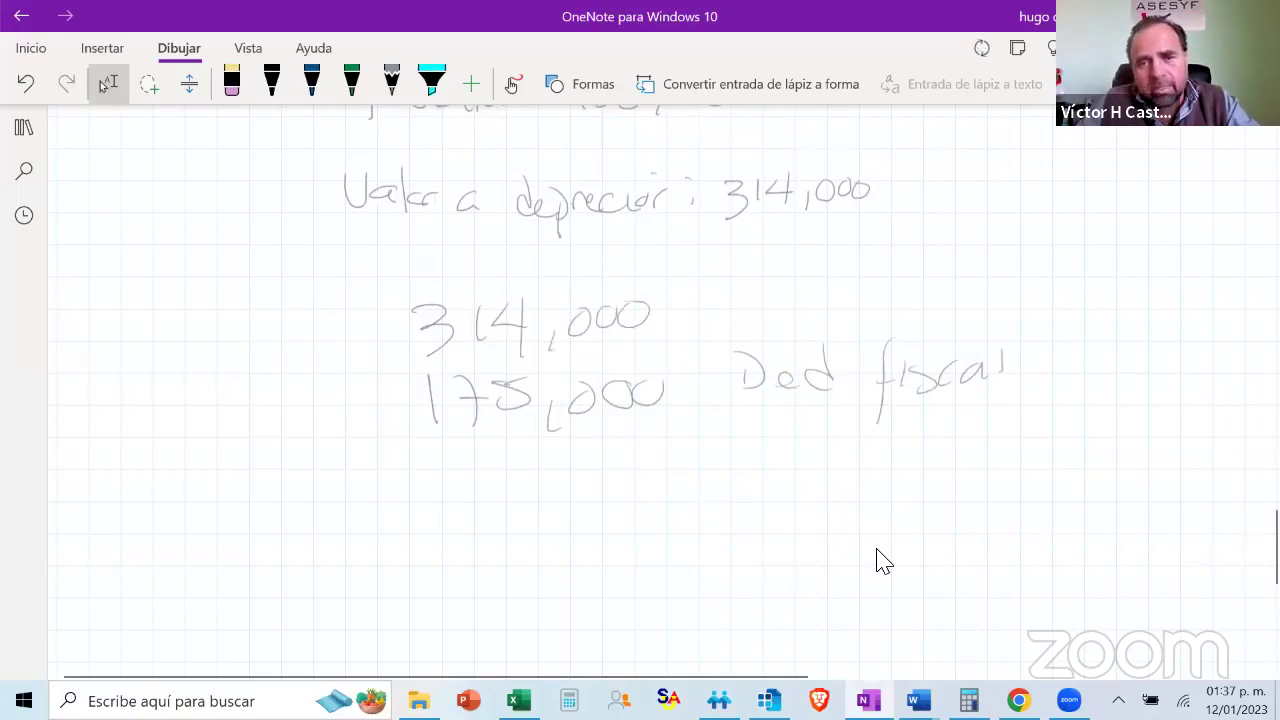
Handwrite the division "175000/314000 =" in the empty area below the two amounts
{"action": "scroll", "coordinate": [893, 518], "scroll_direction": "down", "scroll_amount": 2}
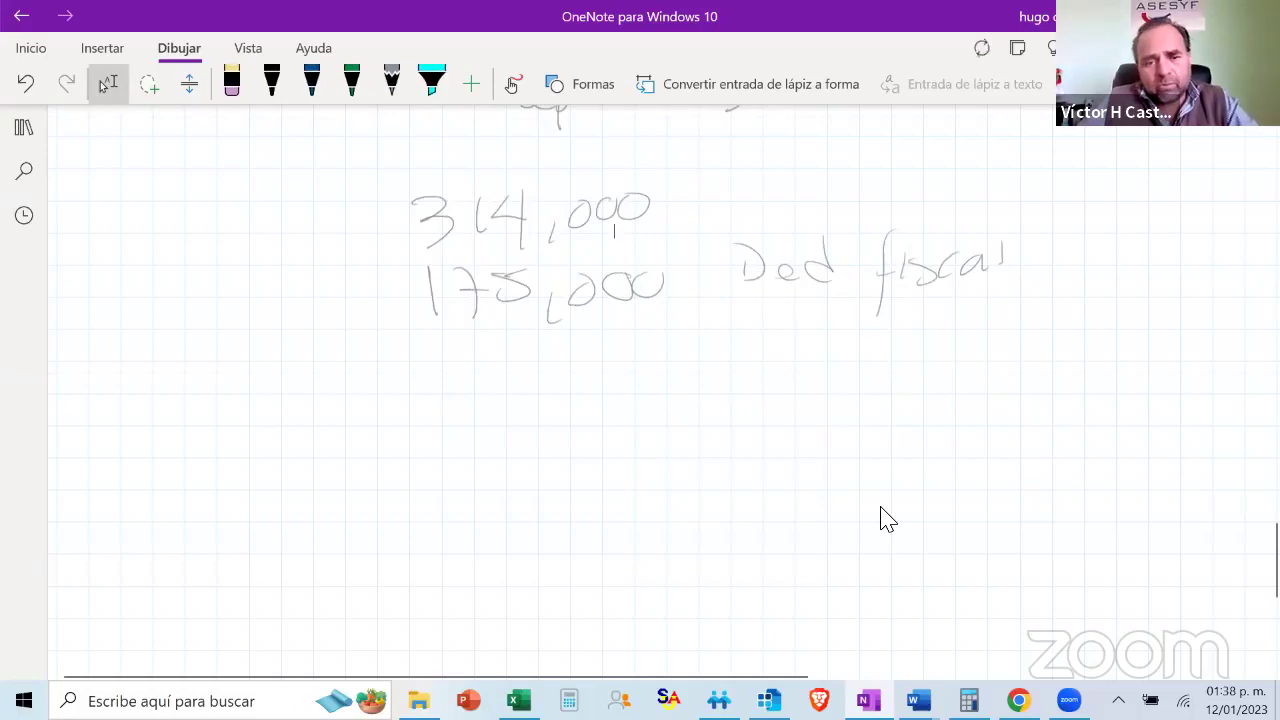
{"action": "left_click_drag", "start_coordinate": [356, 462], "coordinate": [357, 488]}
{"action": "mouse_move", "coordinate": [366, 462]}
{"action": "left_mouse_down"}
{"action": "mouse_move", "coordinate": [428, 476]}
{"action": "mouse_move", "coordinate": [410, 486]}
{"action": "left_mouse_up"}
{"action": "left_click_drag", "start_coordinate": [402, 452], "coordinate": [445, 464]}
{"action": "left_click_drag", "start_coordinate": [474, 460], "coordinate": [500, 478]}
{"action": "left_click_drag", "start_coordinate": [542, 422], "coordinate": [494, 546]}
{"action": "mouse_move", "coordinate": [550, 464]}
{"action": "left_mouse_down"}
{"action": "mouse_move", "coordinate": [566, 456]}
{"action": "mouse_move", "coordinate": [556, 486]}
{"action": "left_mouse_up"}
{"action": "mouse_move", "coordinate": [588, 452]}
{"action": "left_mouse_down"}
{"action": "mouse_move", "coordinate": [588, 470]}
{"action": "mouse_move", "coordinate": [612, 470]}
{"action": "left_mouse_up"}
{"action": "mouse_move", "coordinate": [620, 444]}
{"action": "left_mouse_down"}
{"action": "mouse_move", "coordinate": [618, 490]}
{"action": "mouse_move", "coordinate": [670, 446]}
{"action": "left_mouse_up"}
{"action": "left_click_drag", "start_coordinate": [688, 444], "coordinate": [742, 447]}
{"action": "left_click_drag", "start_coordinate": [712, 463], "coordinate": [742, 462]}
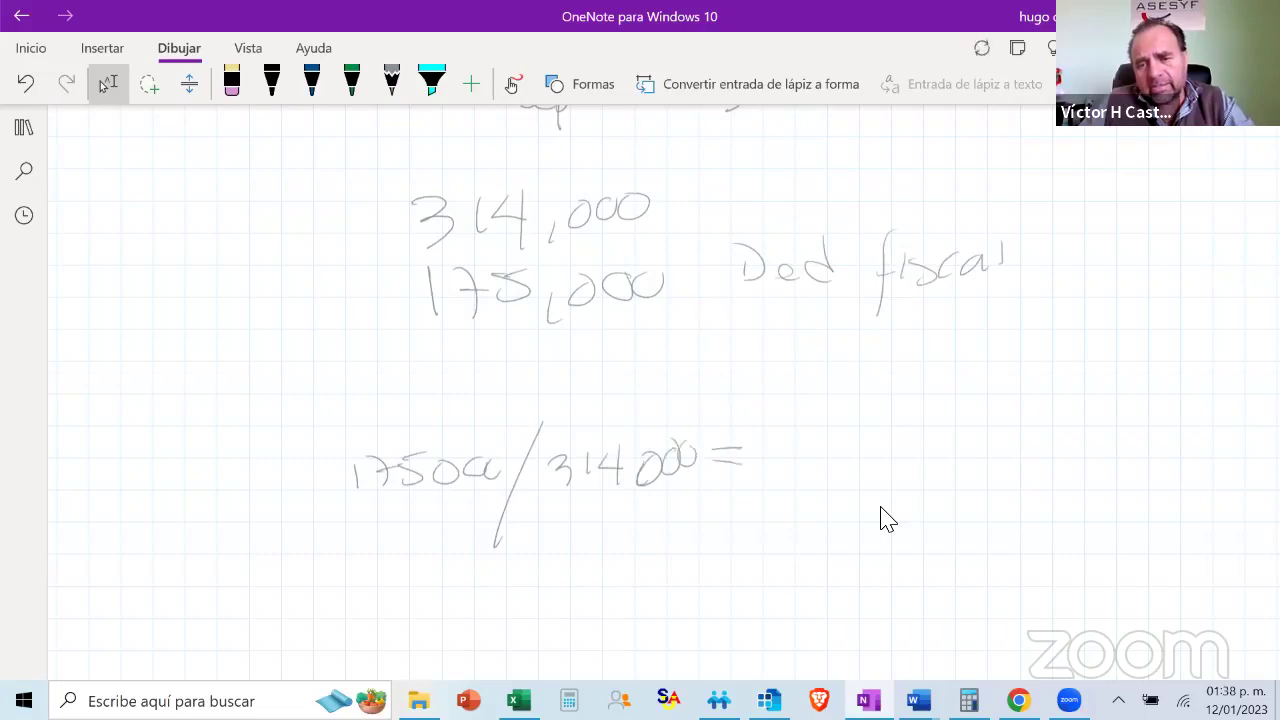
Switch to the Windows Calculator and divide 175000 by 314000
{"action": "left_click", "coordinate": [968, 700]}
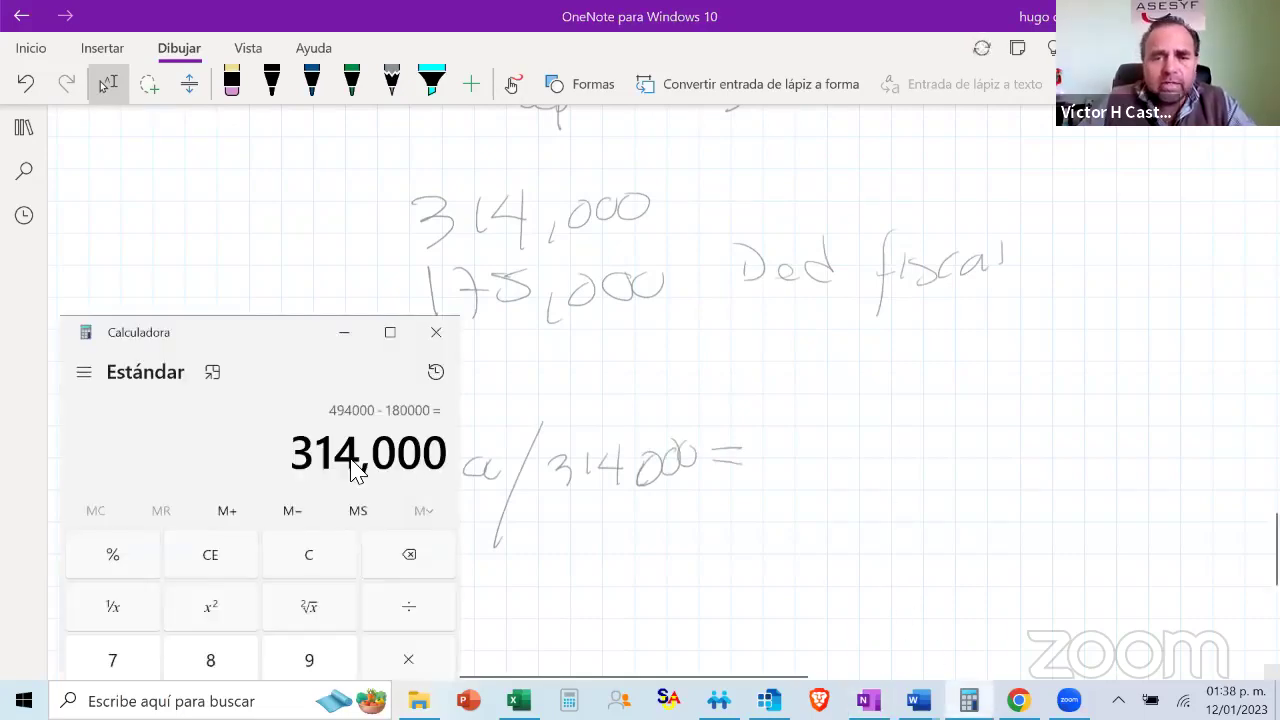
{"action": "left_click", "coordinate": [323, 566]}
{"action": "type", "text": "175000"}
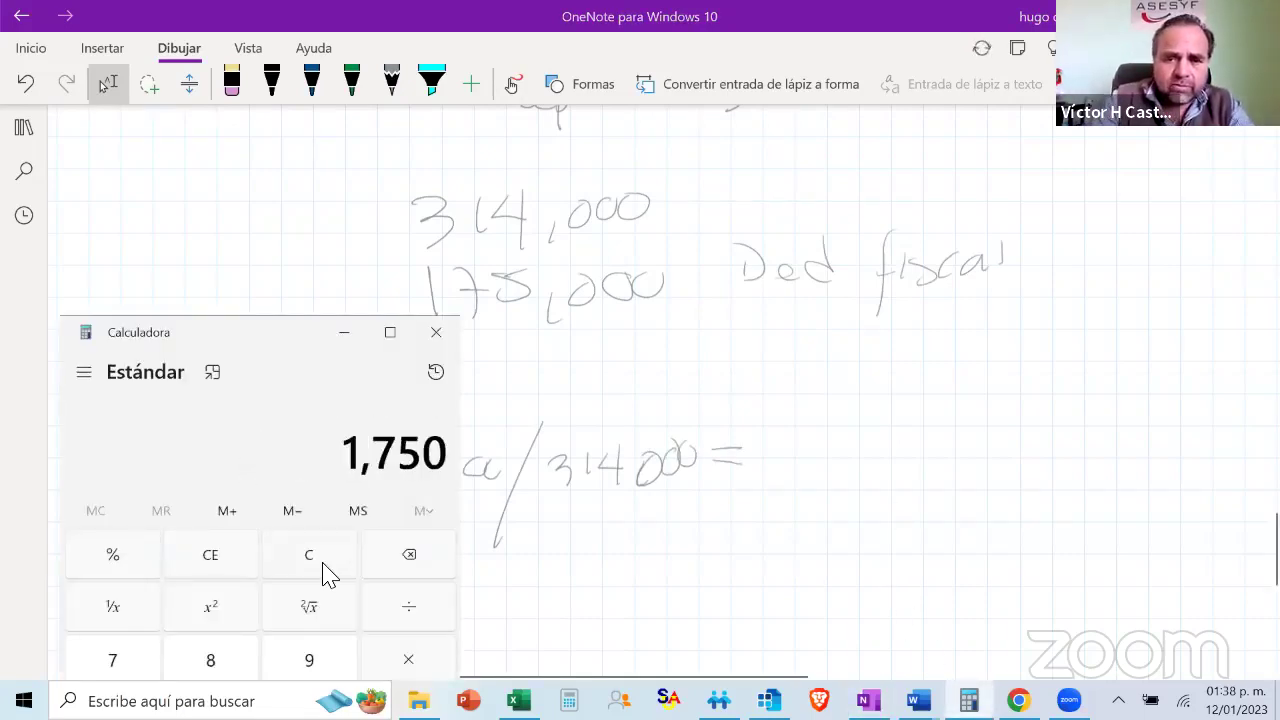
{"action": "type", "text": "/314"}
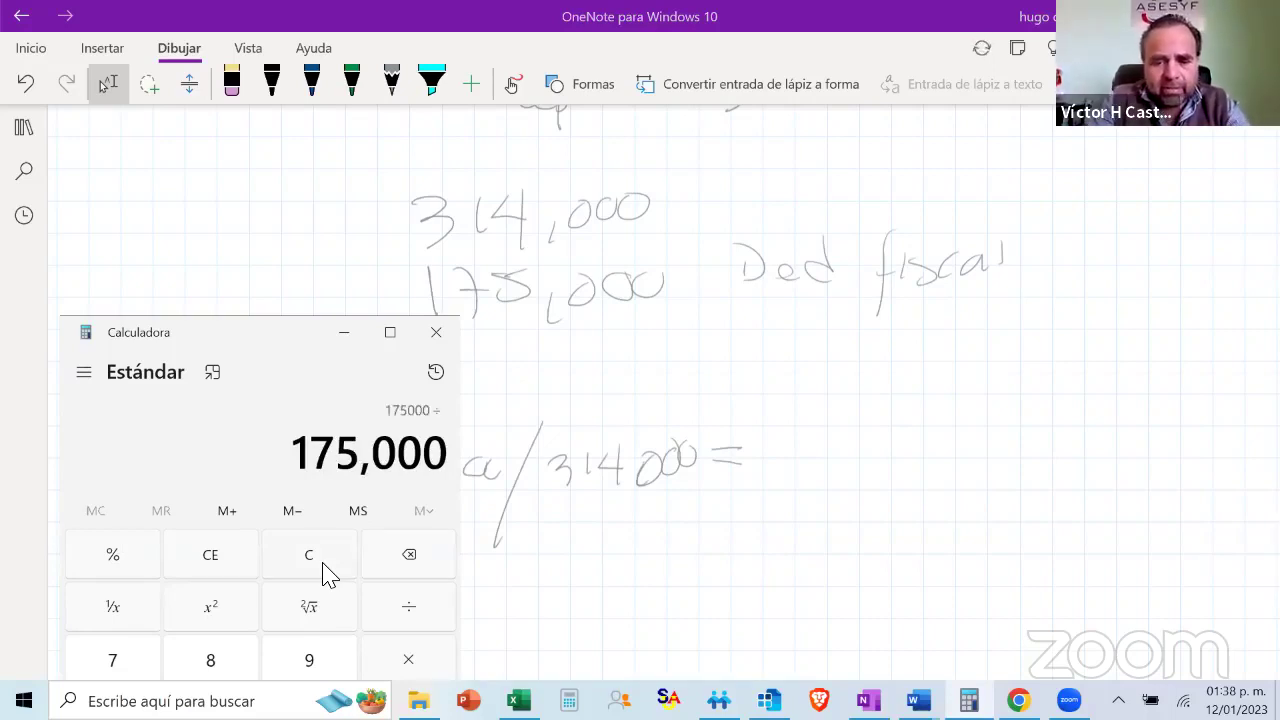
{"action": "type", "text": "000"}
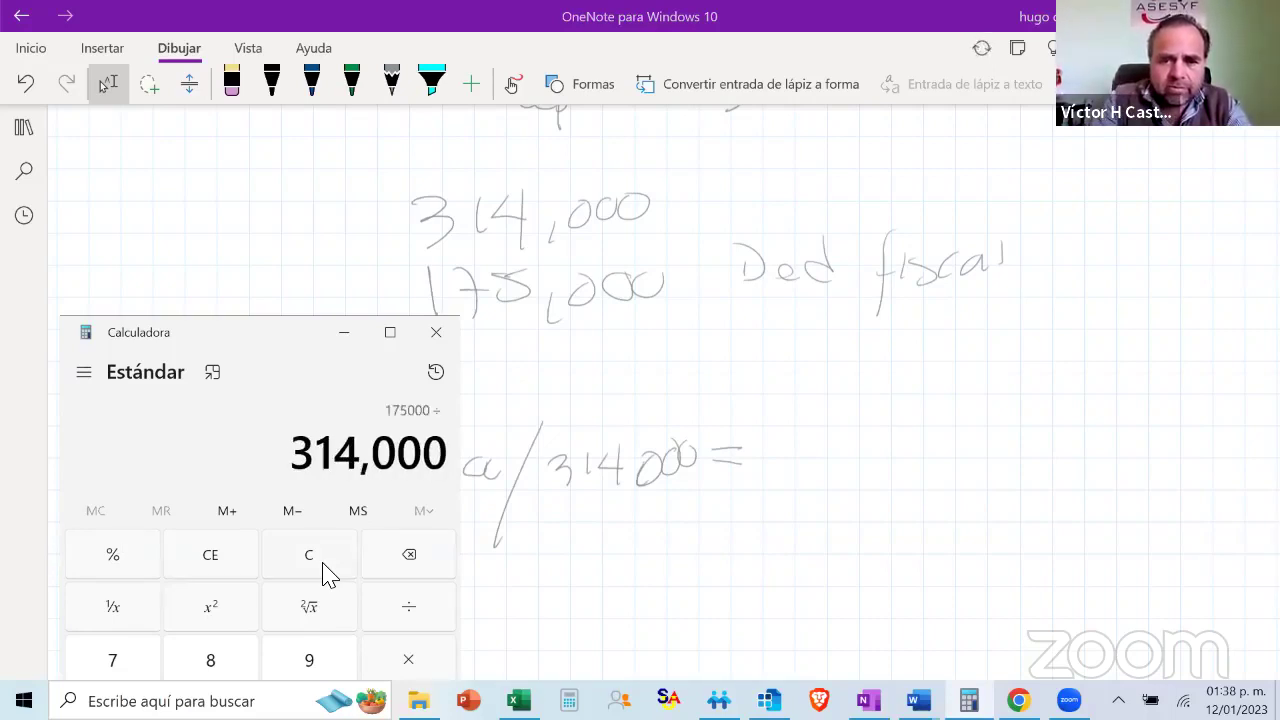
{"action": "key", "text": "Return"}
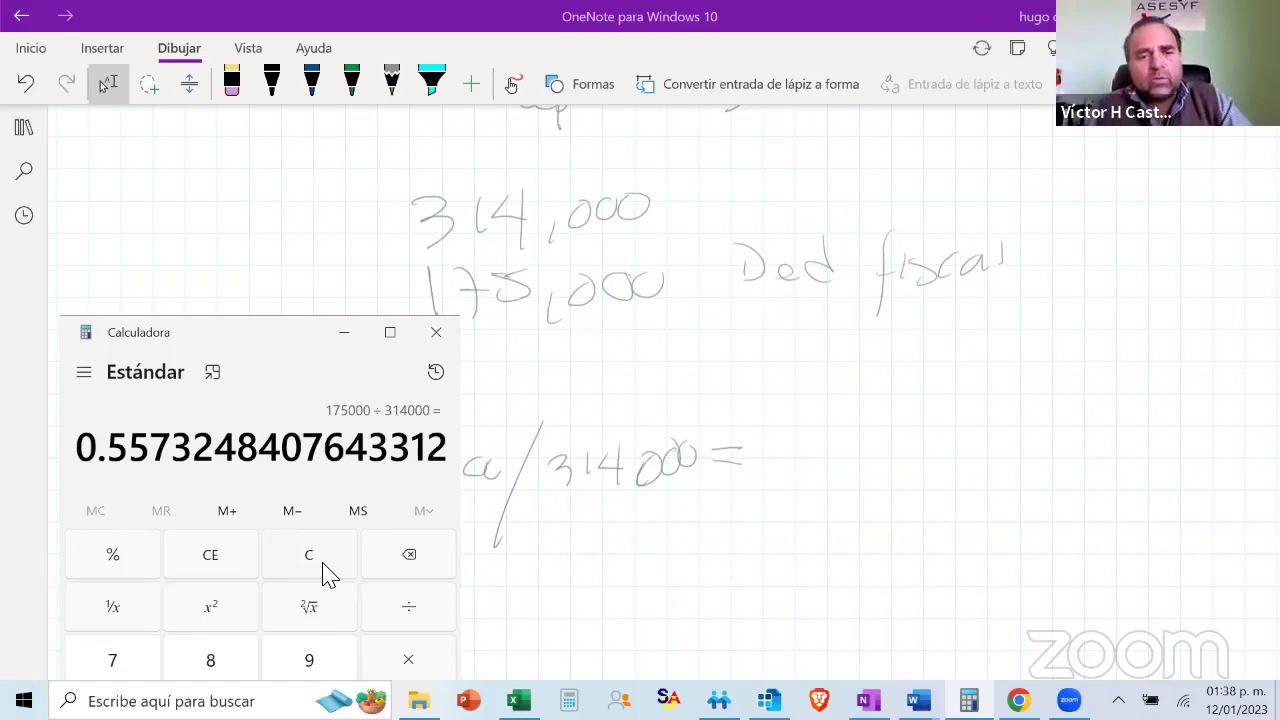
Back in OneNote, handwrite "55.73" as the division's result, circle it and 314000, and underline 175000
{"action": "left_click", "coordinate": [887, 319]}
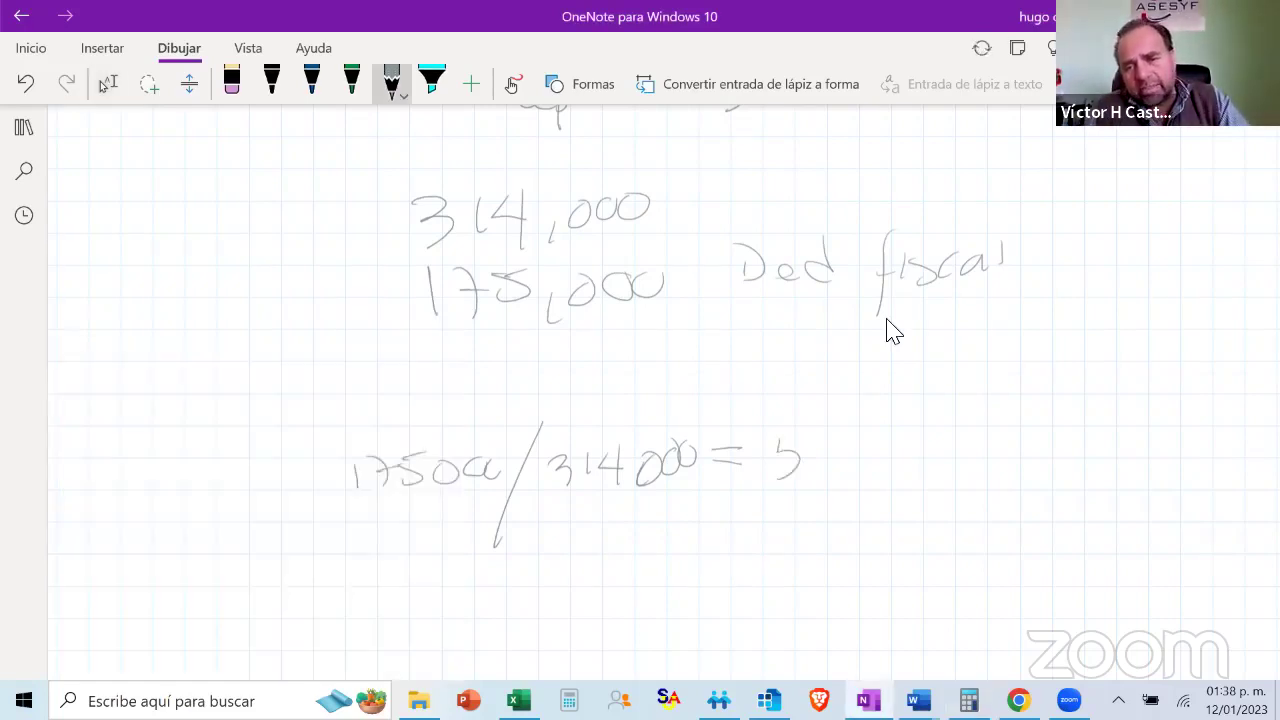
{"action": "mouse_move", "coordinate": [834, 441]}
{"action": "left_mouse_down"}
{"action": "mouse_move", "coordinate": [810, 462]}
{"action": "mouse_move", "coordinate": [892, 468]}
{"action": "left_mouse_up"}
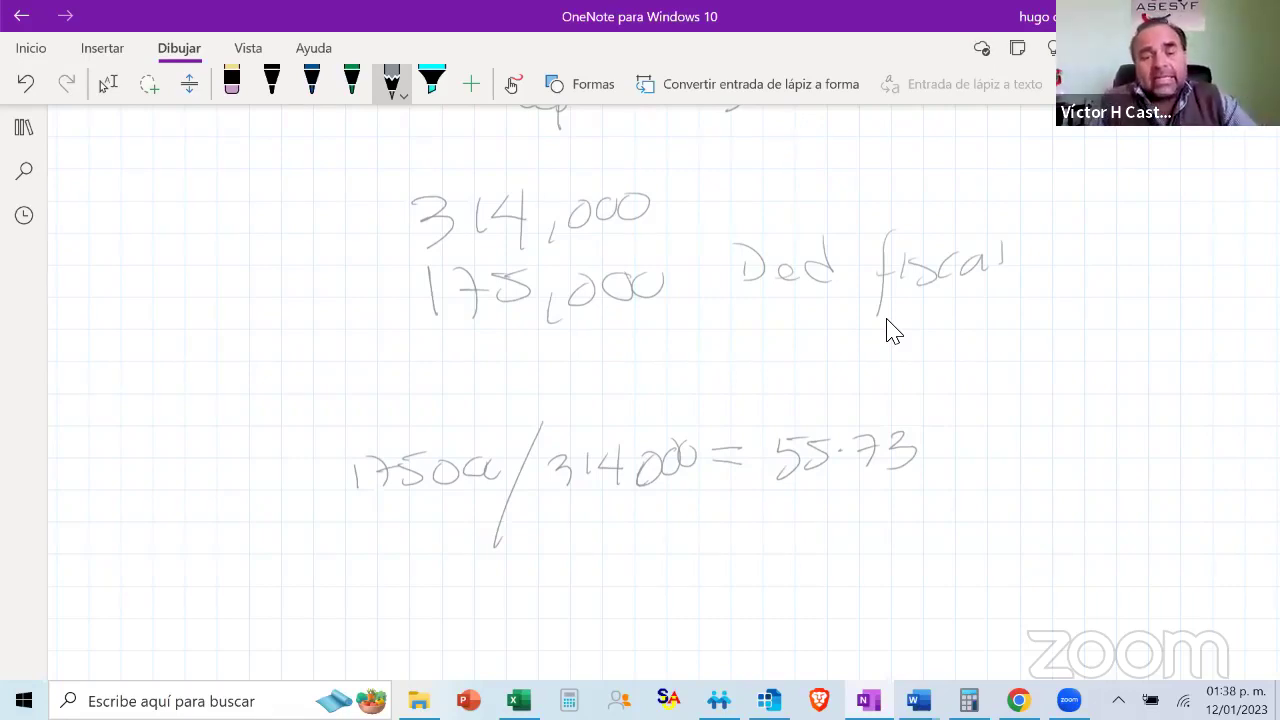
{"action": "mouse_move", "coordinate": [610, 409]}
{"action": "left_mouse_down"}
{"action": "mouse_move", "coordinate": [566, 418]}
{"action": "mouse_move", "coordinate": [625, 406]}
{"action": "left_mouse_up"}
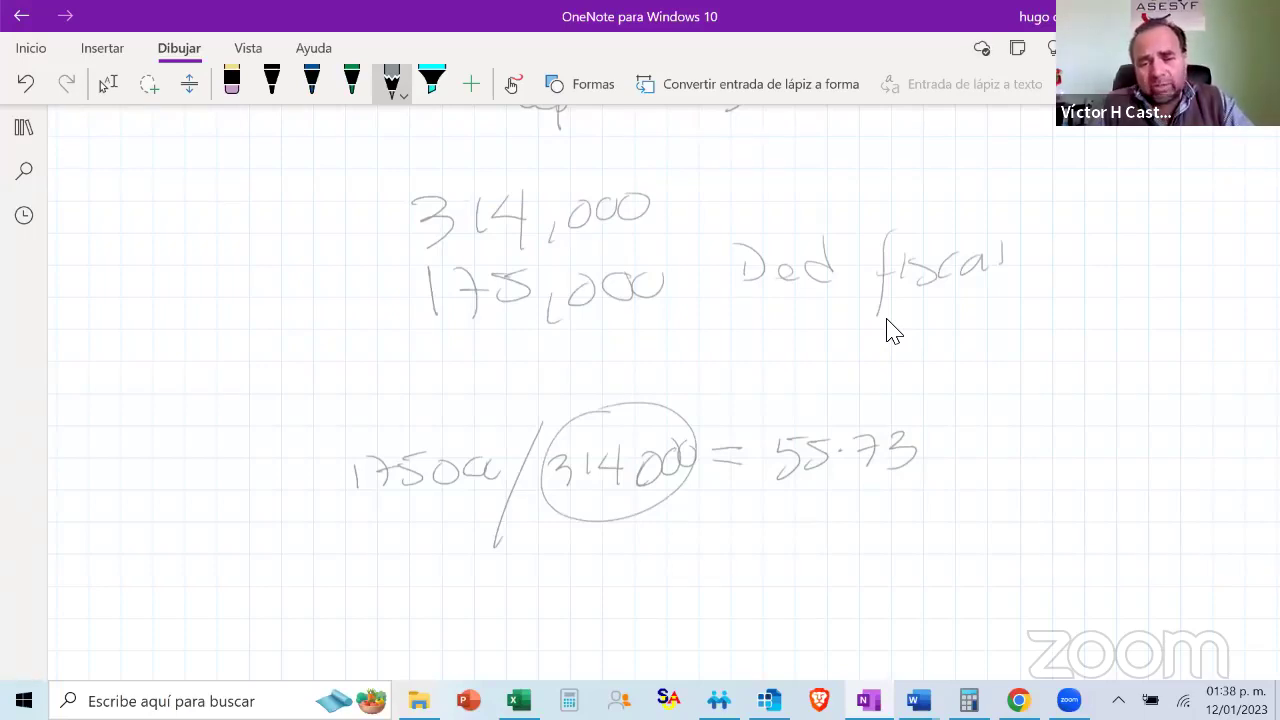
{"action": "mouse_move", "coordinate": [362, 498]}
{"action": "left_mouse_down"}
{"action": "mouse_move", "coordinate": [484, 495]}
{"action": "mouse_move", "coordinate": [386, 506]}
{"action": "mouse_move", "coordinate": [470, 496]}
{"action": "left_mouse_up"}
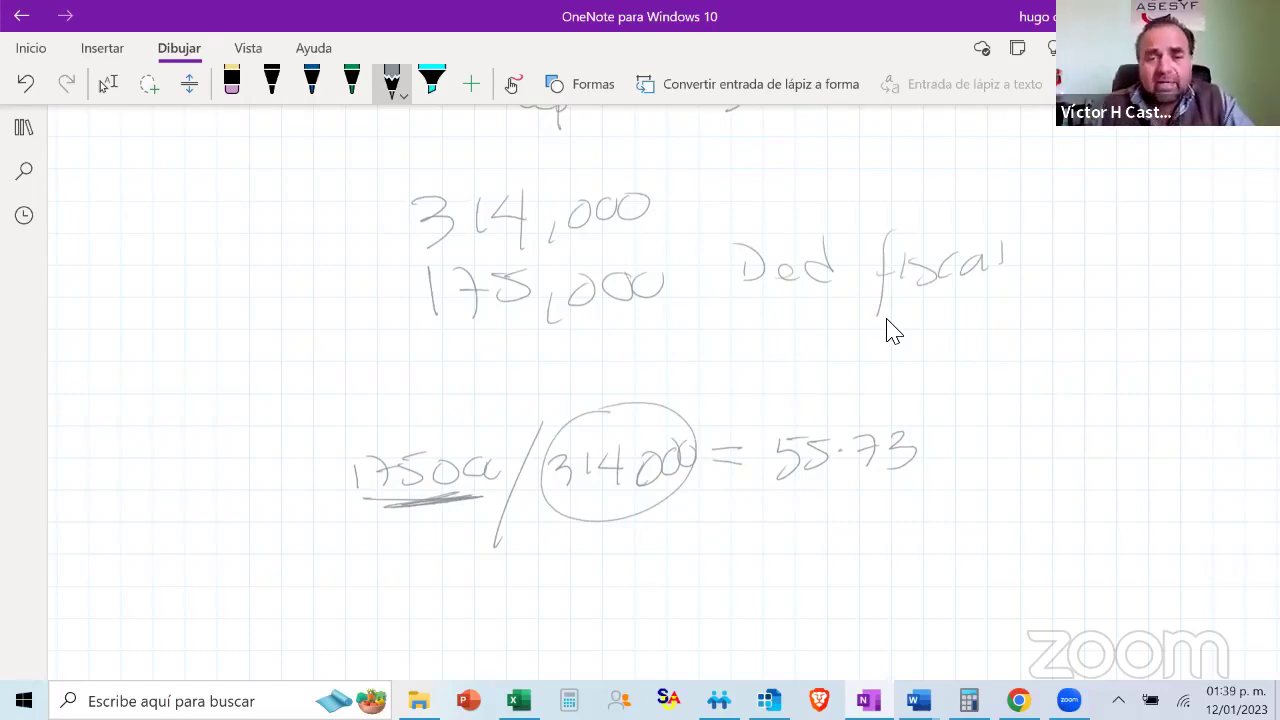
{"action": "mouse_move", "coordinate": [446, 494]}
{"action": "left_mouse_down"}
{"action": "mouse_move", "coordinate": [372, 503]}
{"action": "mouse_move", "coordinate": [430, 498]}
{"action": "left_mouse_up"}
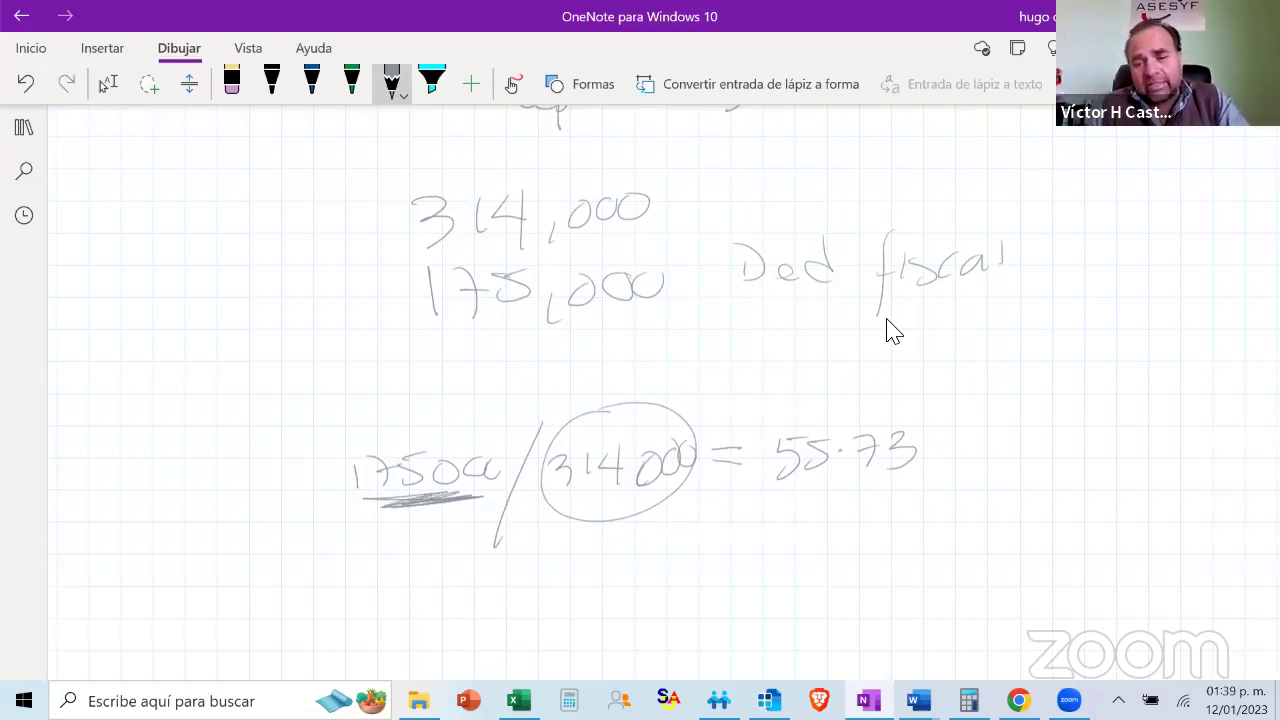
{"action": "mouse_move", "coordinate": [822, 398]}
{"action": "left_mouse_down"}
{"action": "mouse_move", "coordinate": [742, 432]}
{"action": "mouse_move", "coordinate": [835, 390]}
{"action": "left_mouse_up"}
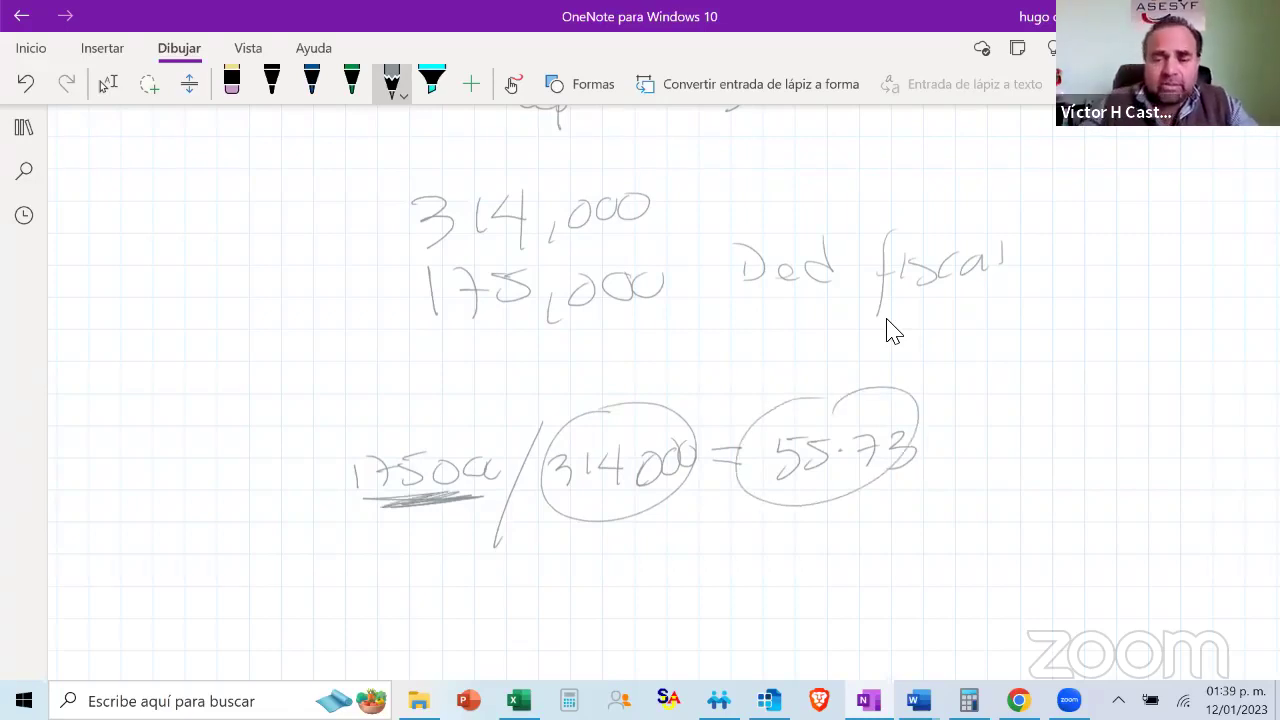
Switch to CONTPAQi and set the asset's fiscal depreciation percentage to 55.73, accepting the remaining fiscal defaults
{"action": "key", "text": "alt+Tab"}
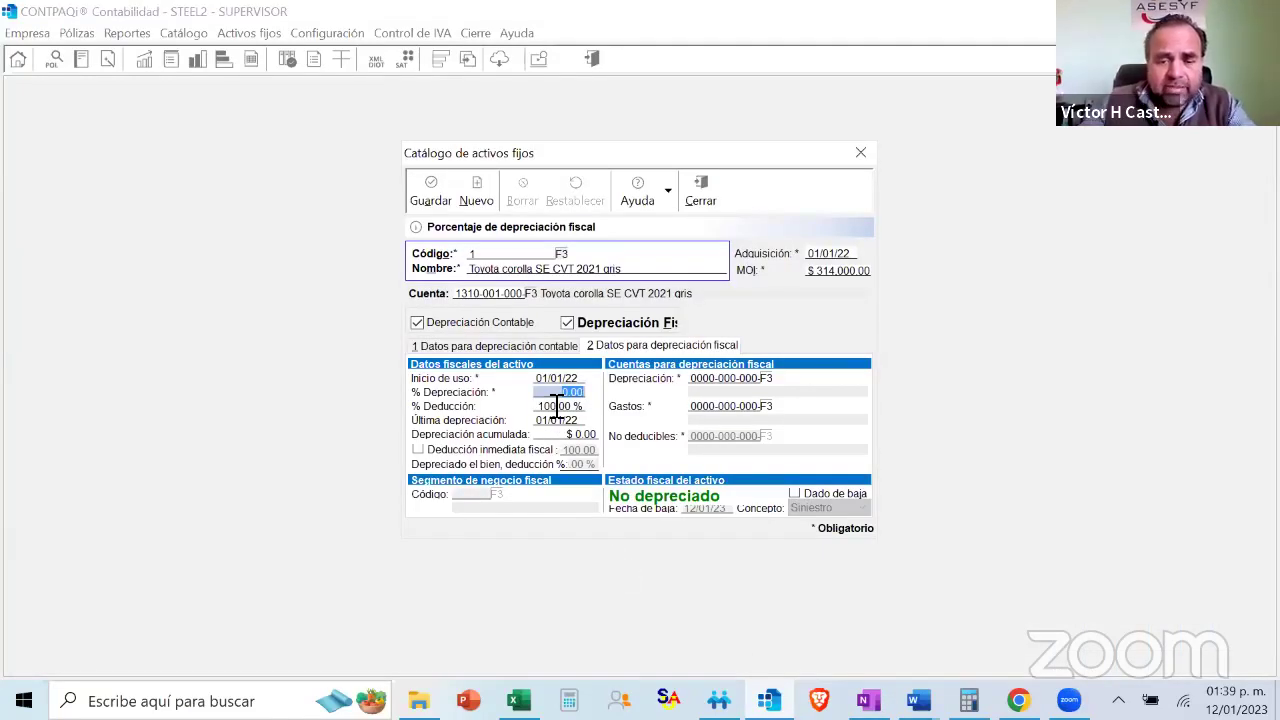
{"action": "type", "text": "25.73"}
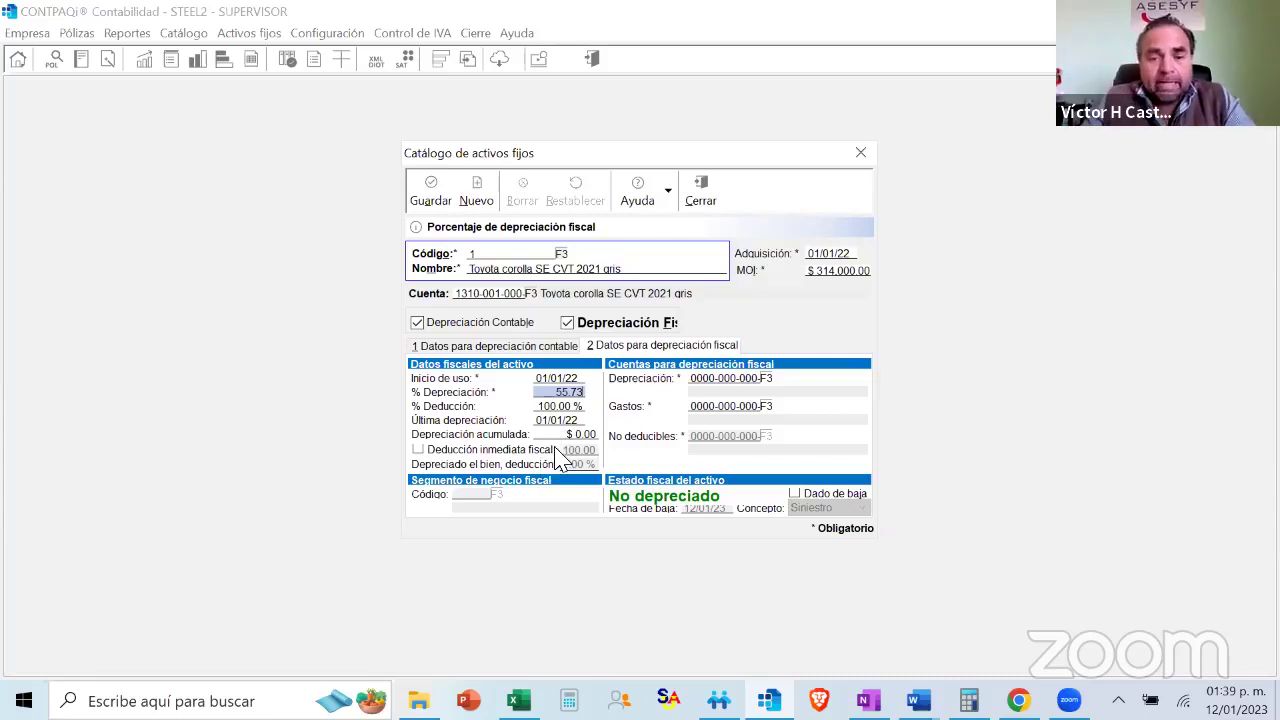
{"action": "key", "text": "Tab"}
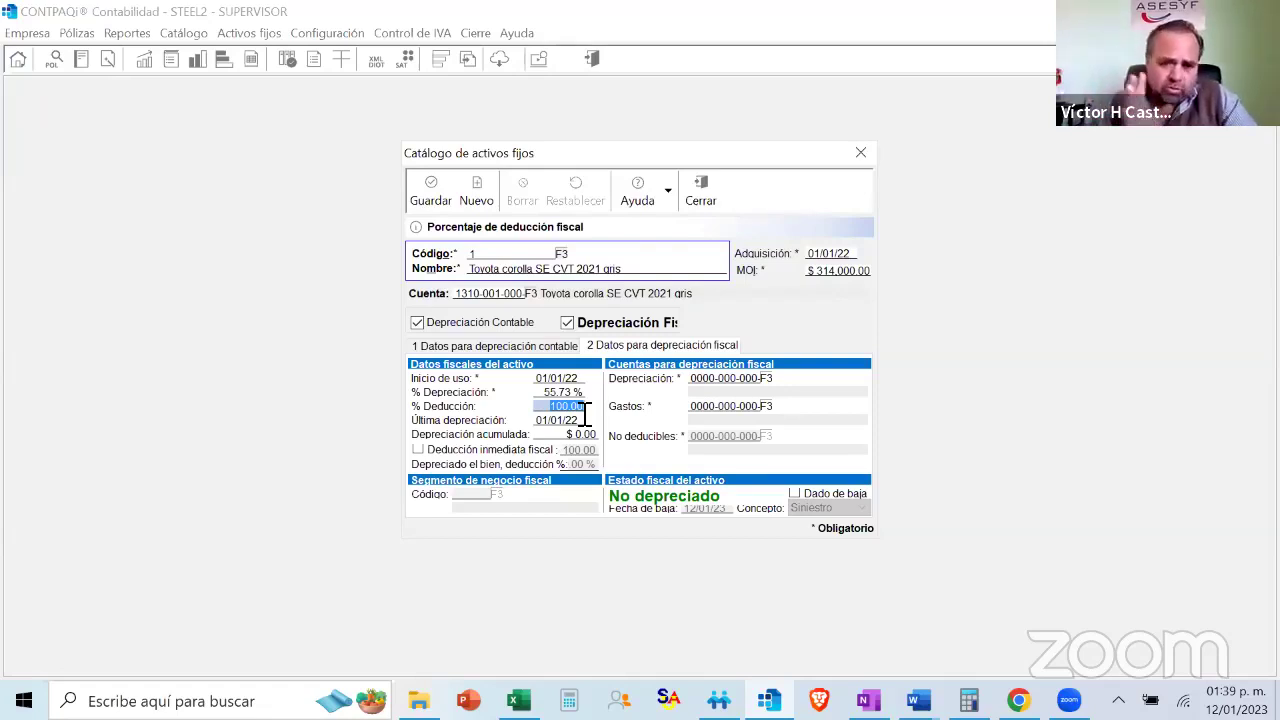
{"action": "key", "text": "Tab"}
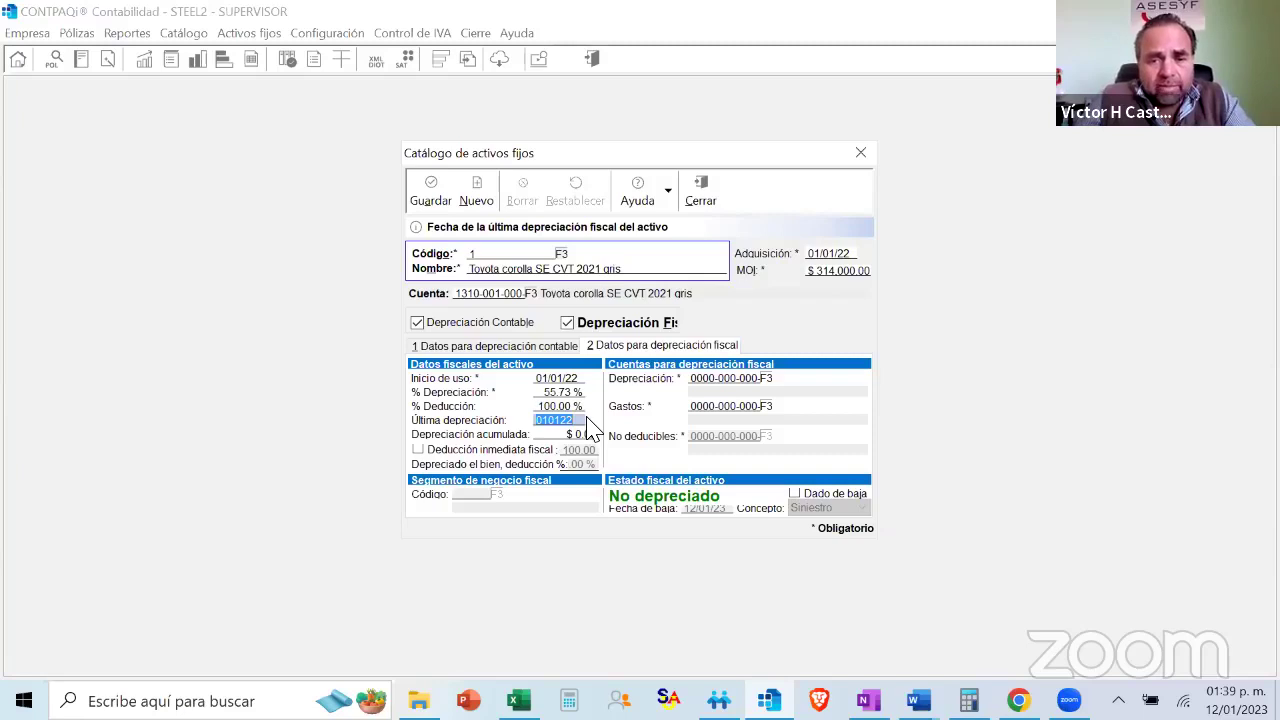
{"action": "key", "text": "Tab"}
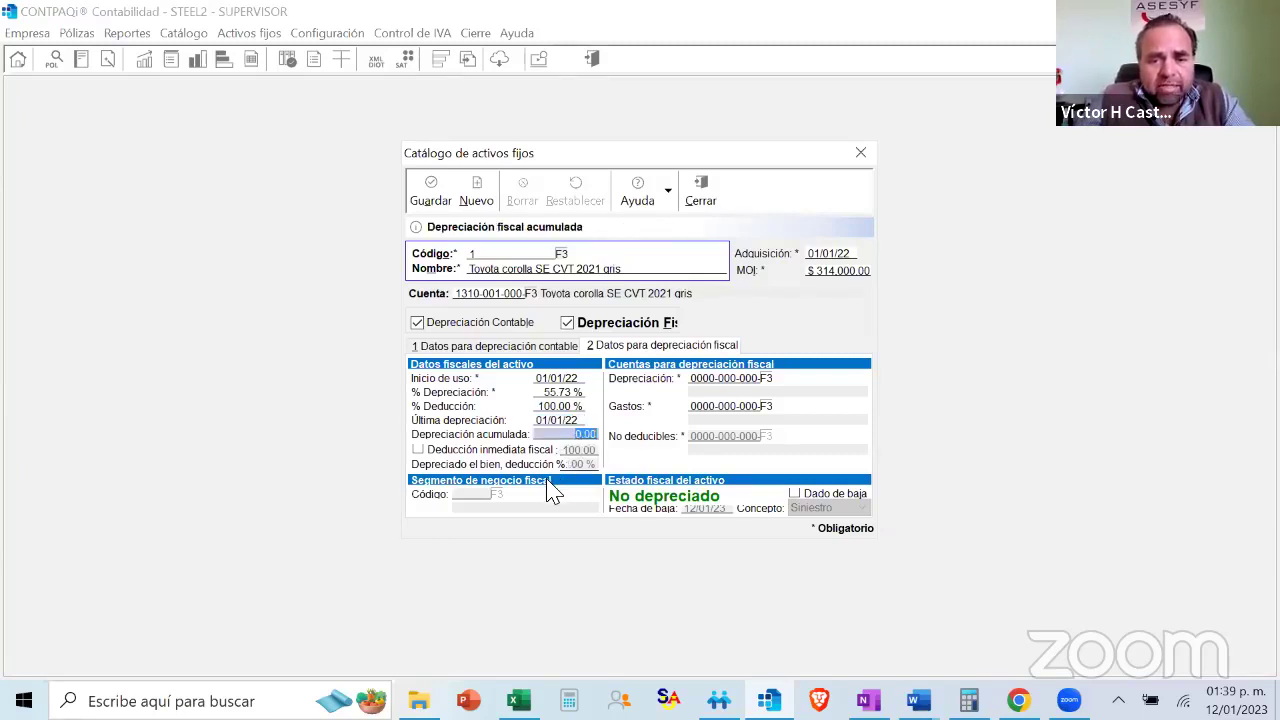
{"action": "key", "text": "Tab"}
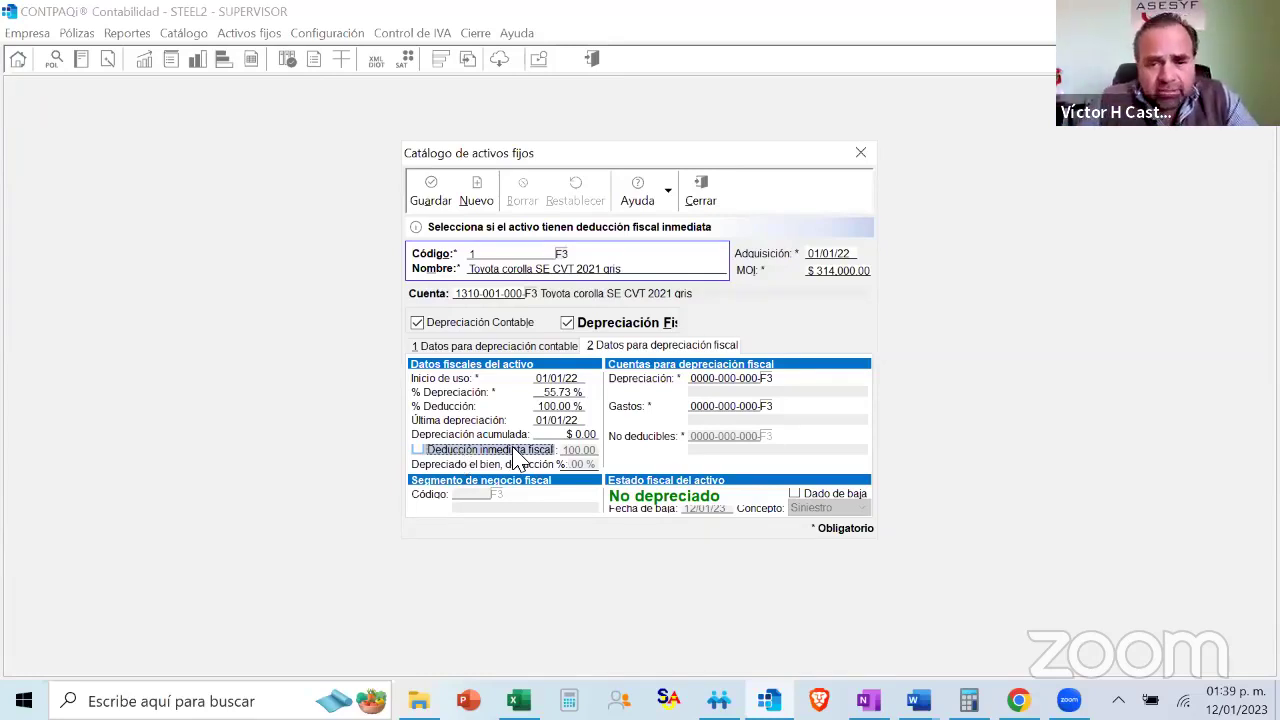
{"action": "key", "text": "Tab"}
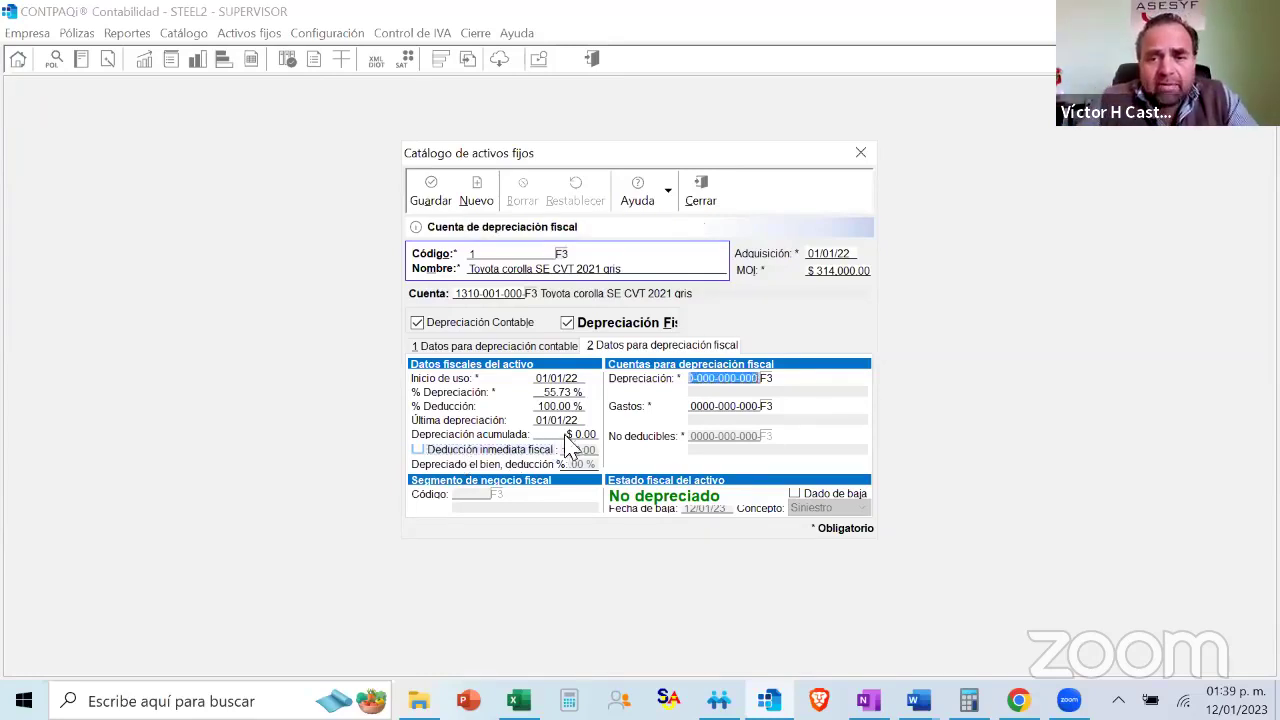
{"action": "left_click", "coordinate": [768, 380]}
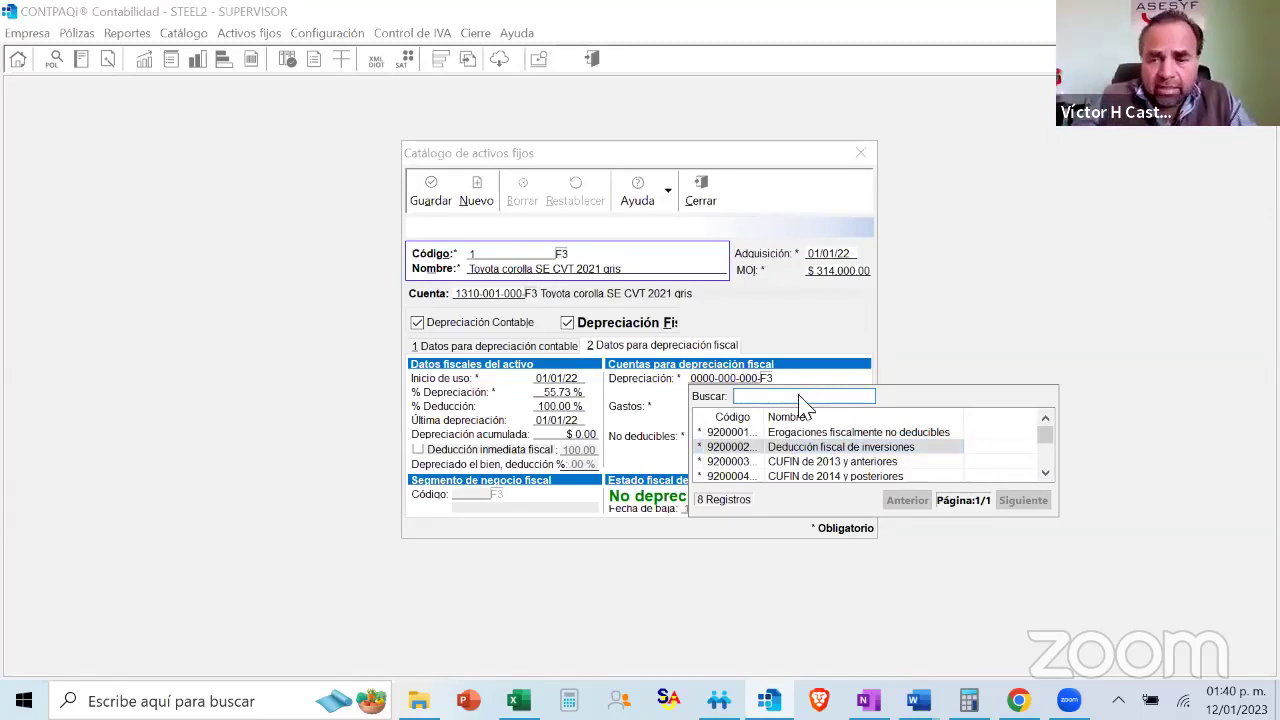
{"action": "double_click", "coordinate": [847, 449]}
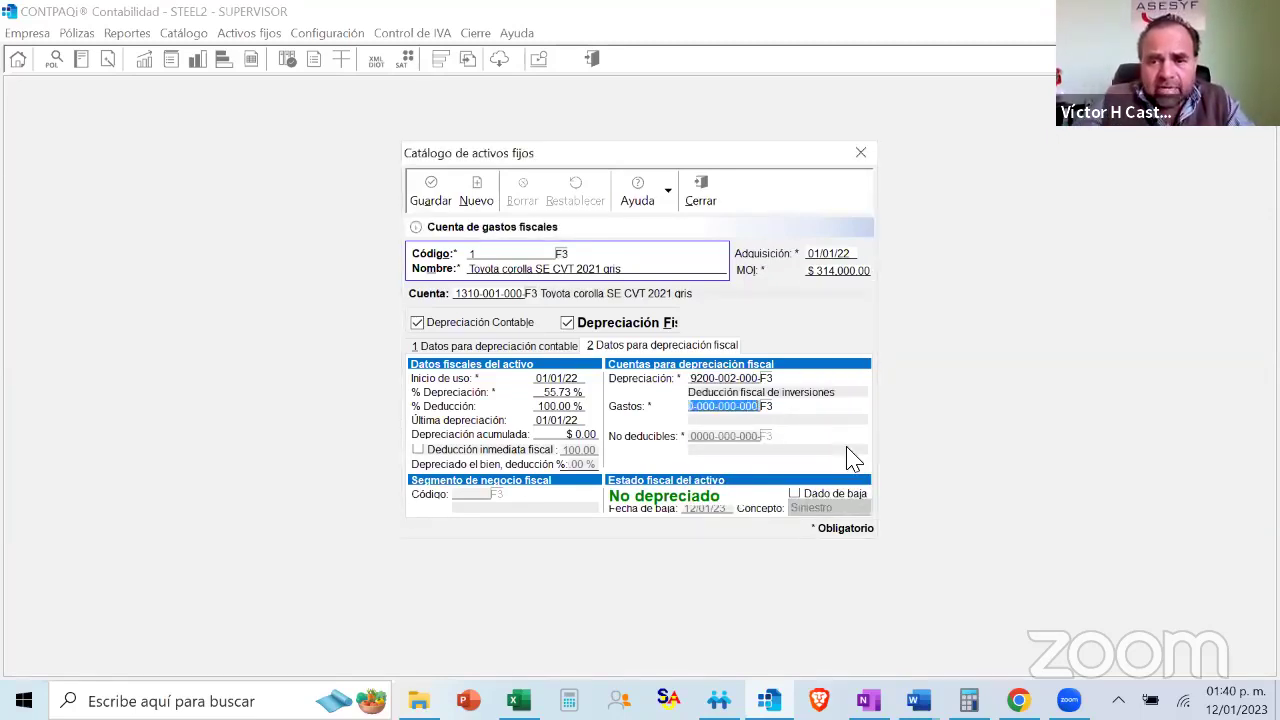
{"action": "left_click", "coordinate": [765, 407]}
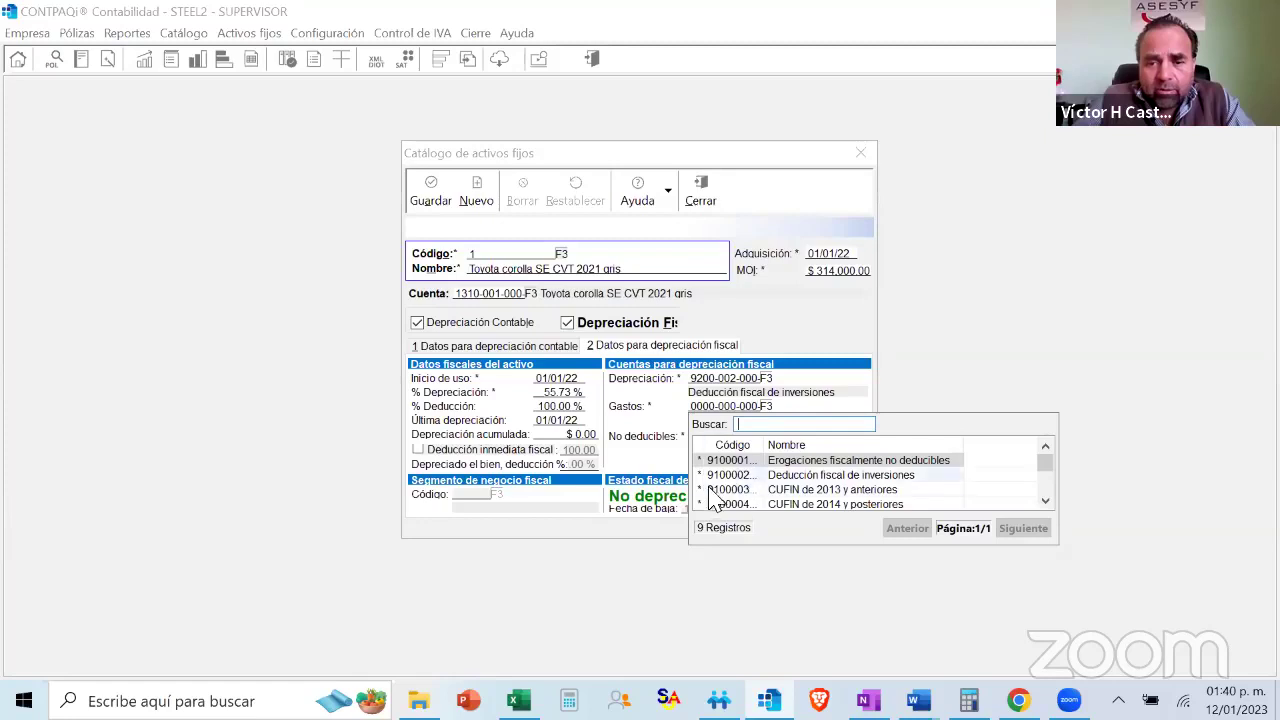
{"action": "left_click", "coordinate": [801, 477]}
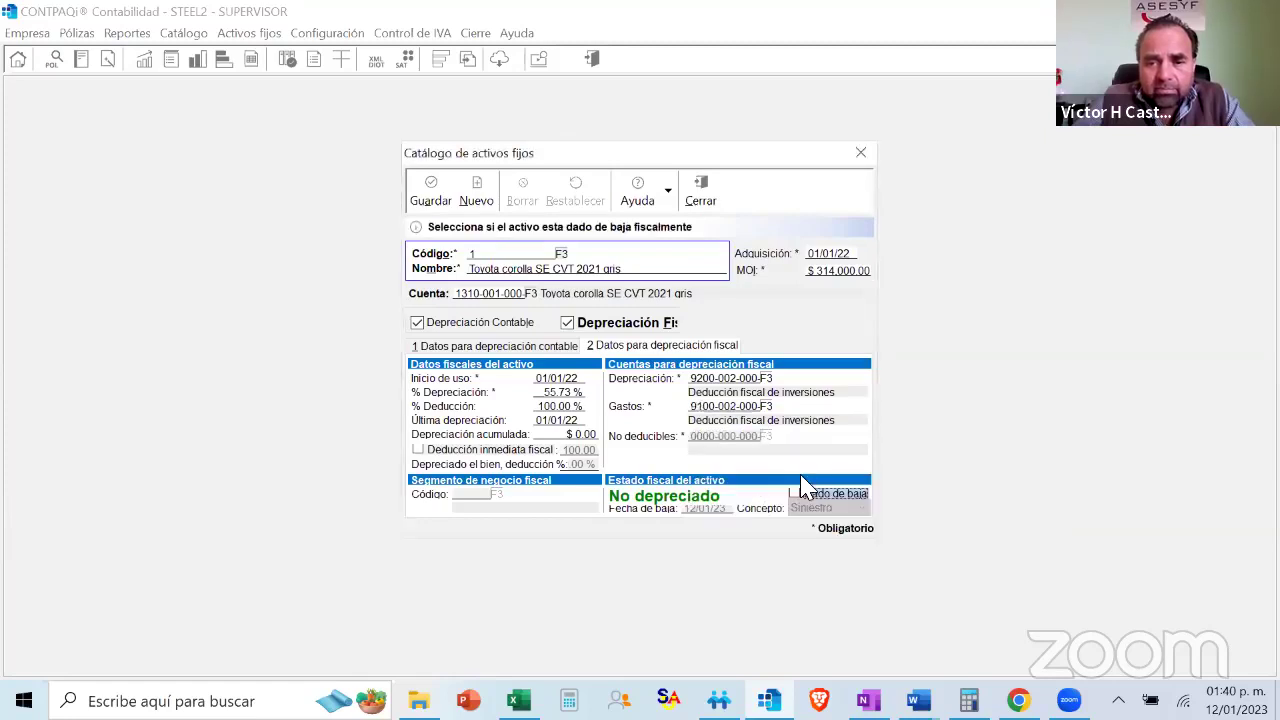
{"action": "left_click", "coordinate": [432, 193]}
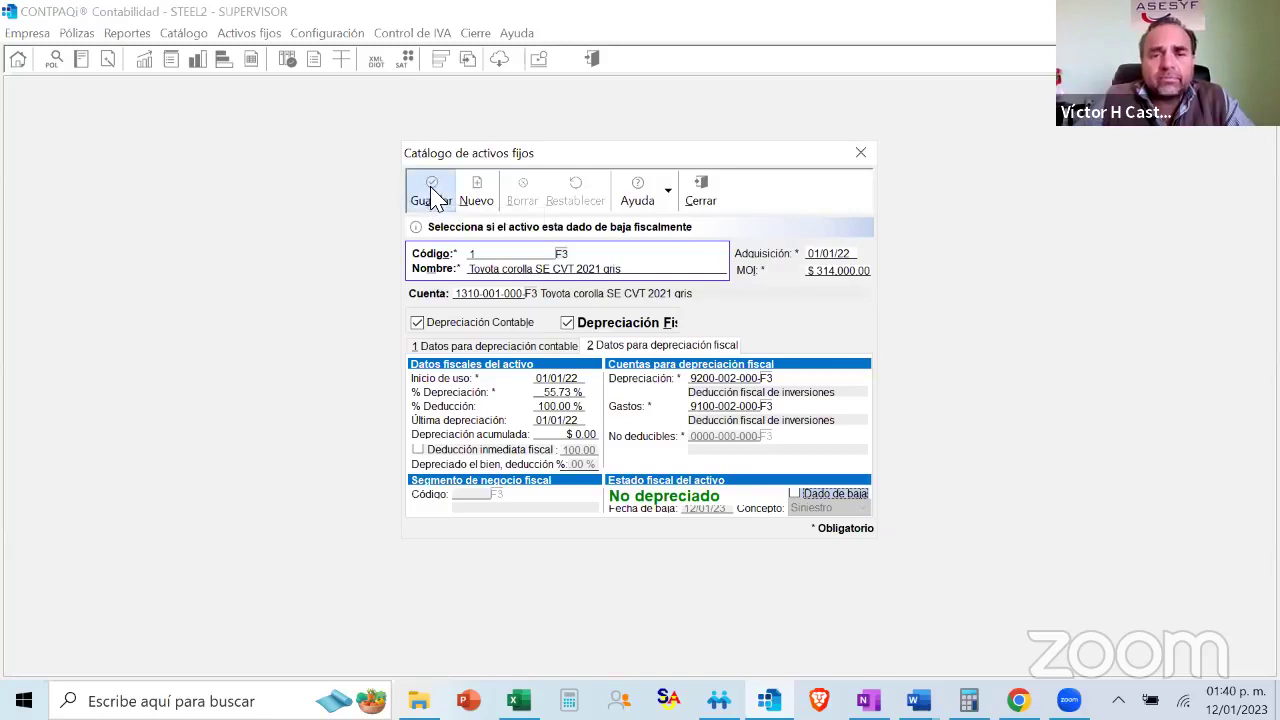
{"action": "left_click", "coordinate": [703, 195]}
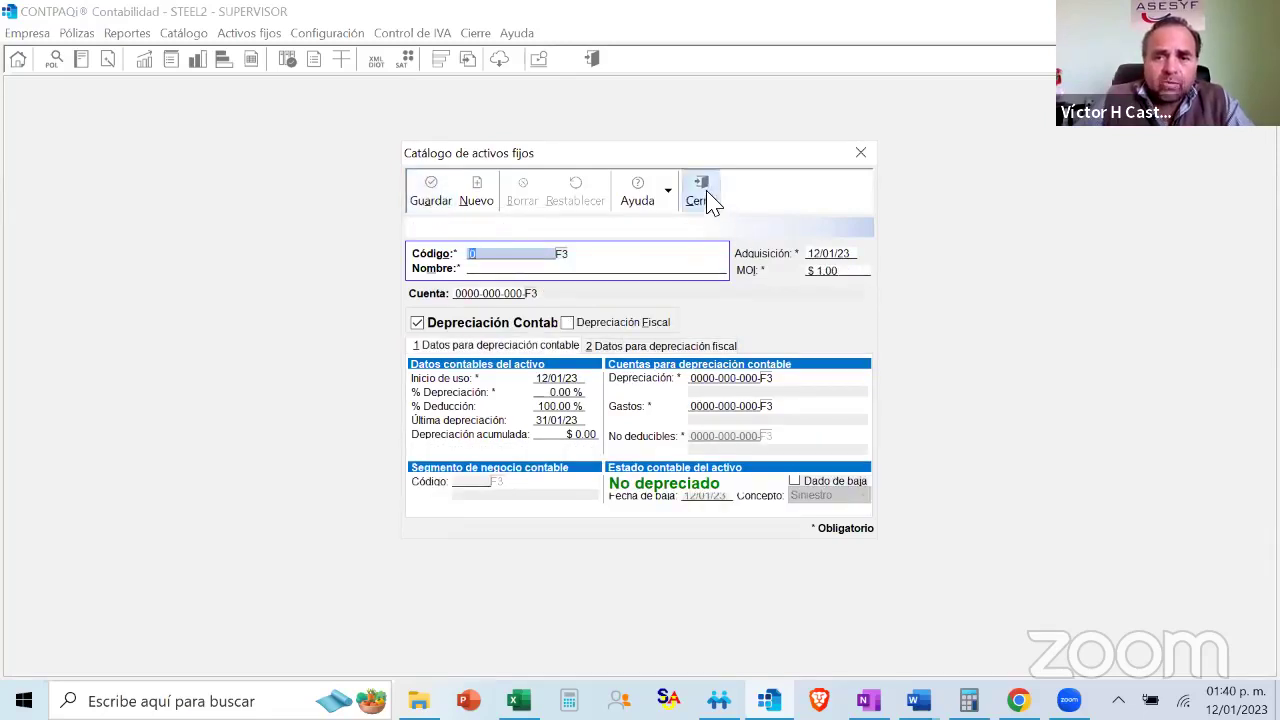
Switch to OneNote and handwrite "Depreciación Contable =" in the empty area below the division
{"action": "left_click", "coordinate": [864, 684]}
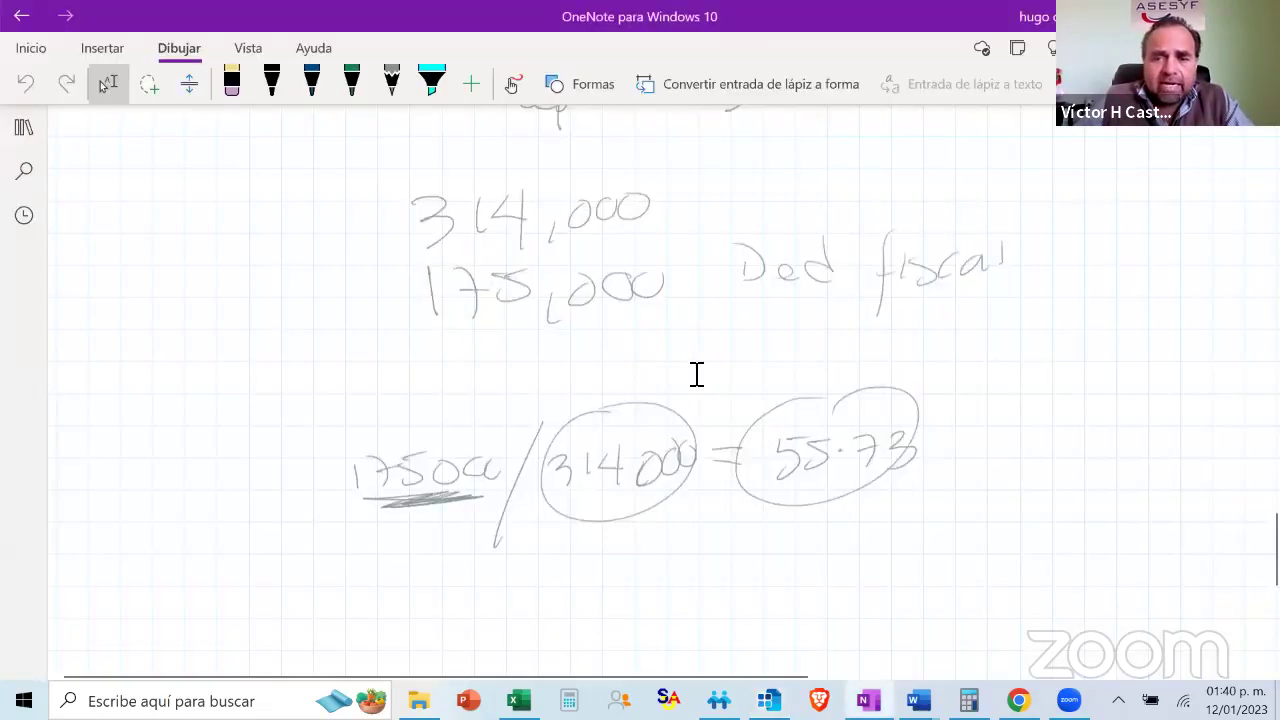
{"action": "scroll", "coordinate": [694, 371], "scroll_direction": "down", "scroll_amount": 2}
{"action": "scroll", "coordinate": [700, 455], "scroll_direction": "down", "scroll_amount": 1}
{"action": "scroll", "coordinate": [705, 462], "scroll_direction": "down", "scroll_amount": 2}
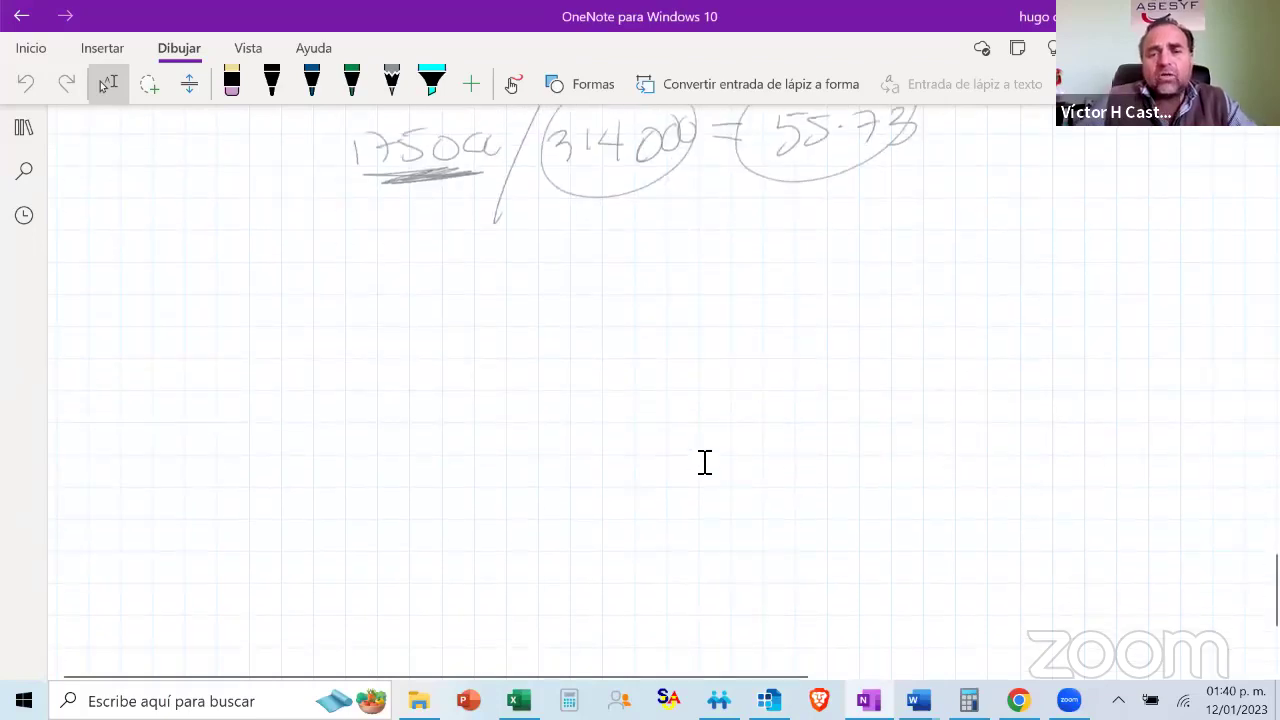
{"action": "mouse_move", "coordinate": [262, 395]}
{"action": "left_mouse_down"}
{"action": "mouse_move", "coordinate": [268, 432]}
{"action": "mouse_move", "coordinate": [336, 418]}
{"action": "mouse_move", "coordinate": [343, 446]}
{"action": "left_mouse_up"}
{"action": "mouse_move", "coordinate": [345, 415]}
{"action": "left_mouse_down"}
{"action": "mouse_move", "coordinate": [364, 405]}
{"action": "mouse_move", "coordinate": [436, 425]}
{"action": "mouse_move", "coordinate": [520, 404]}
{"action": "left_mouse_up"}
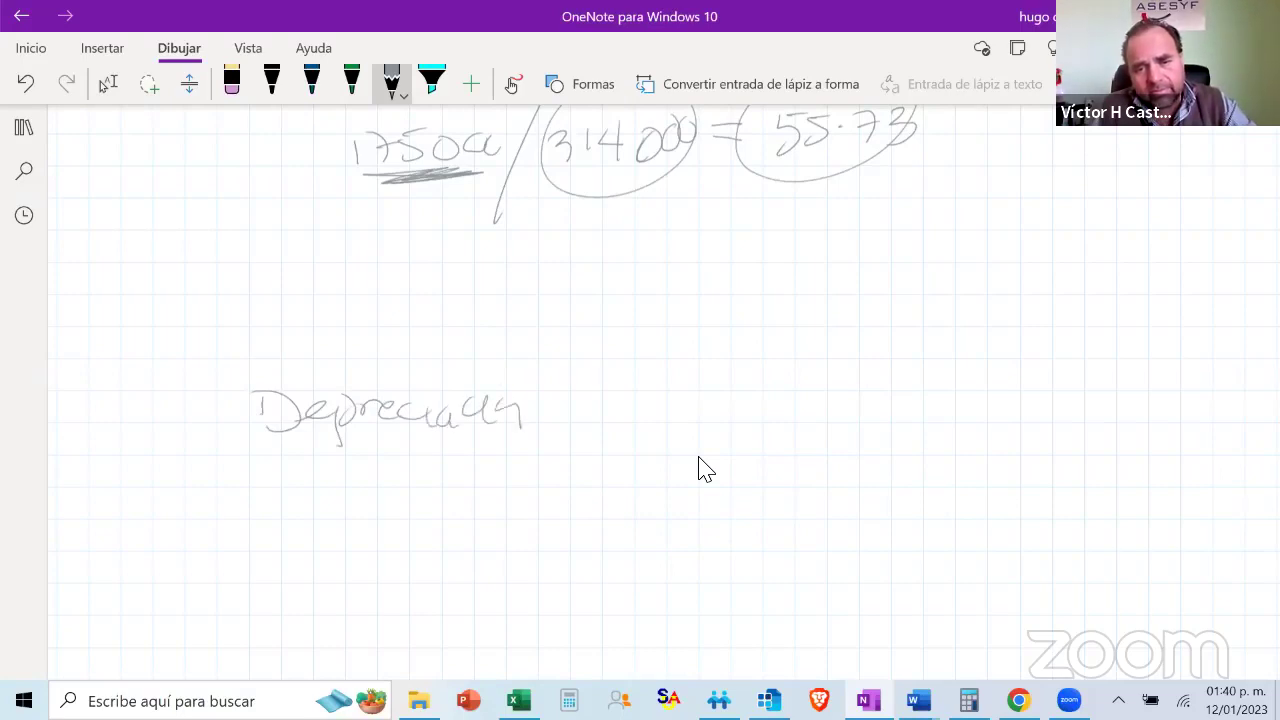
{"action": "mouse_move", "coordinate": [606, 362]}
{"action": "left_mouse_down"}
{"action": "mouse_move", "coordinate": [592, 418]}
{"action": "mouse_move", "coordinate": [634, 418]}
{"action": "left_mouse_up"}
{"action": "mouse_move", "coordinate": [650, 358]}
{"action": "left_mouse_down"}
{"action": "mouse_move", "coordinate": [650, 416]}
{"action": "mouse_move", "coordinate": [656, 400]}
{"action": "left_mouse_up"}
{"action": "mouse_move", "coordinate": [658, 408]}
{"action": "left_mouse_down"}
{"action": "mouse_move", "coordinate": [672, 392]}
{"action": "mouse_move", "coordinate": [722, 404]}
{"action": "mouse_move", "coordinate": [768, 380]}
{"action": "left_mouse_up"}
{"action": "left_click_drag", "start_coordinate": [746, 390], "coordinate": [770, 390]}
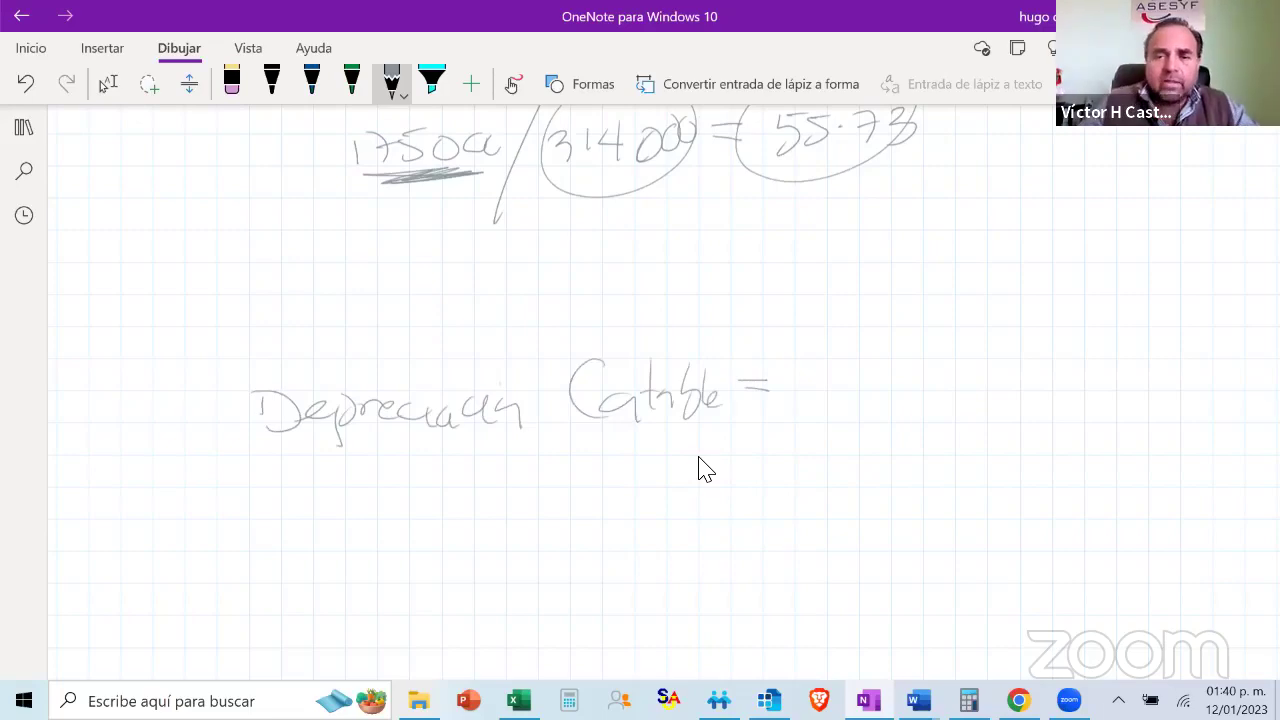
Handwrite "314000 ÷ 2" below the "Depreciación Contable =" heading
{"action": "scroll", "coordinate": [705, 470], "scroll_direction": "up", "scroll_amount": 5}
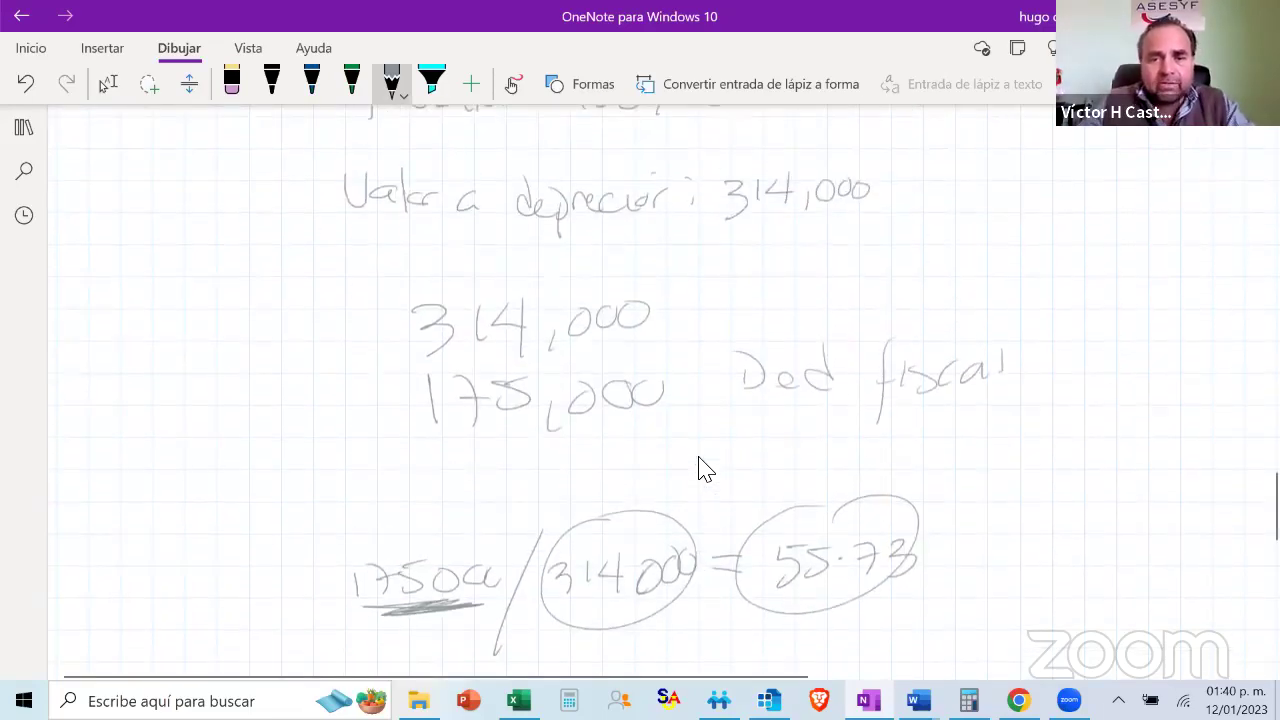
{"action": "left_click_drag", "start_coordinate": [480, 252], "coordinate": [600, 254]}
{"action": "scroll", "coordinate": [705, 470], "scroll_direction": "down", "scroll_amount": 6}
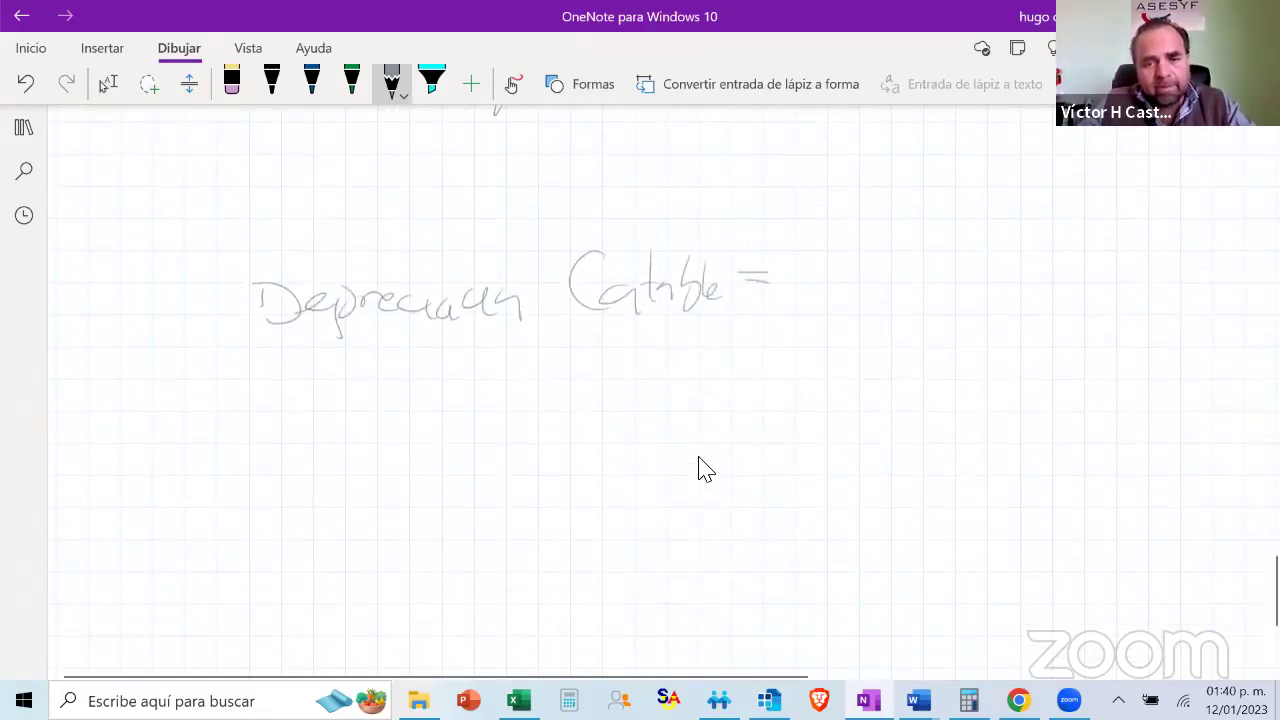
{"action": "mouse_move", "coordinate": [348, 395]}
{"action": "left_mouse_down"}
{"action": "mouse_move", "coordinate": [368, 404]}
{"action": "mouse_move", "coordinate": [352, 430]}
{"action": "left_mouse_up"}
{"action": "left_click_drag", "start_coordinate": [396, 392], "coordinate": [398, 414]}
{"action": "left_click_drag", "start_coordinate": [420, 381], "coordinate": [430, 426]}
{"action": "left_click_drag", "start_coordinate": [450, 397], "coordinate": [452, 390]}
{"action": "left_click_drag", "start_coordinate": [485, 388], "coordinate": [504, 398]}
{"action": "mouse_move", "coordinate": [558, 367]}
{"action": "left_mouse_down"}
{"action": "mouse_move", "coordinate": [565, 384]}
{"action": "mouse_move", "coordinate": [548, 412]}
{"action": "mouse_move", "coordinate": [614, 406]}
{"action": "left_mouse_up"}
Erase the "÷ 2" beside 314000 and handwrite "× 50% =" in its place with the black pen
{"action": "left_click", "coordinate": [231, 83]}
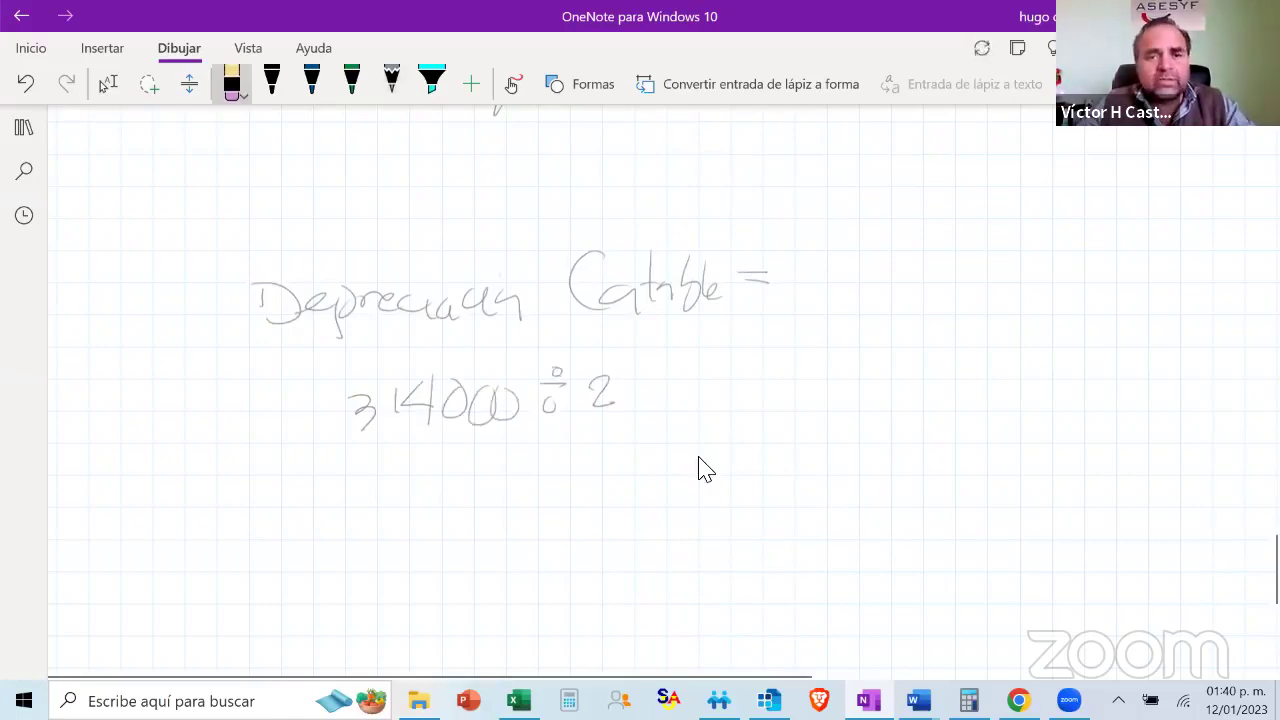
{"action": "mouse_move", "coordinate": [556, 368]}
{"action": "left_mouse_down"}
{"action": "mouse_move", "coordinate": [550, 406]}
{"action": "mouse_move", "coordinate": [582, 406]}
{"action": "left_mouse_up"}
{"action": "left_click", "coordinate": [603, 393]}
{"action": "left_click", "coordinate": [271, 83]}
{"action": "mouse_move", "coordinate": [581, 383]}
{"action": "left_mouse_down"}
{"action": "mouse_move", "coordinate": [556, 407]}
{"action": "mouse_move", "coordinate": [600, 408]}
{"action": "left_mouse_up"}
{"action": "mouse_move", "coordinate": [600, 377]}
{"action": "left_mouse_down"}
{"action": "mouse_move", "coordinate": [640, 380]}
{"action": "mouse_move", "coordinate": [657, 436]}
{"action": "left_mouse_up"}
{"action": "left_click", "coordinate": [680, 408]}
{"action": "mouse_move", "coordinate": [708, 392]}
{"action": "left_mouse_down"}
{"action": "mouse_move", "coordinate": [738, 391]}
{"action": "mouse_move", "coordinate": [737, 409]}
{"action": "left_mouse_up"}
{"action": "left_click", "coordinate": [108, 83]}
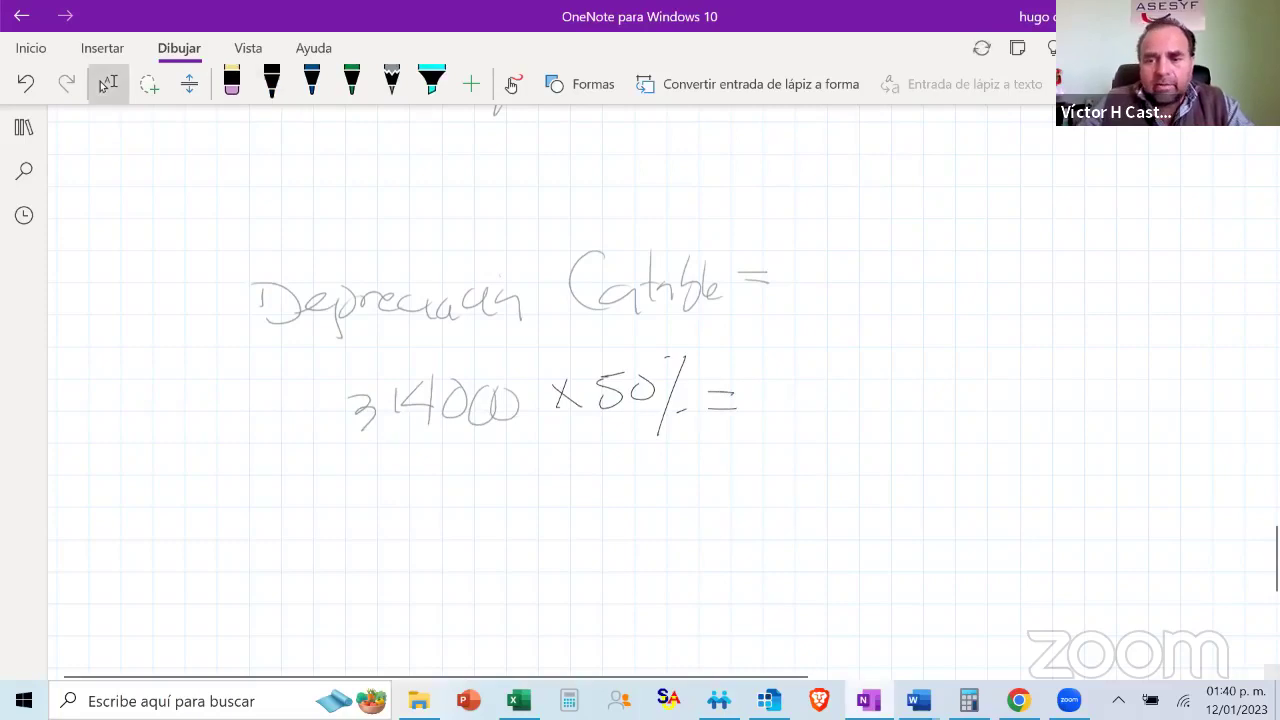
Multiply 314000 by 0.5 in Calculator and handwrite 157,000 as the result in the OneNote page
{"action": "left_click", "coordinate": [968, 700]}
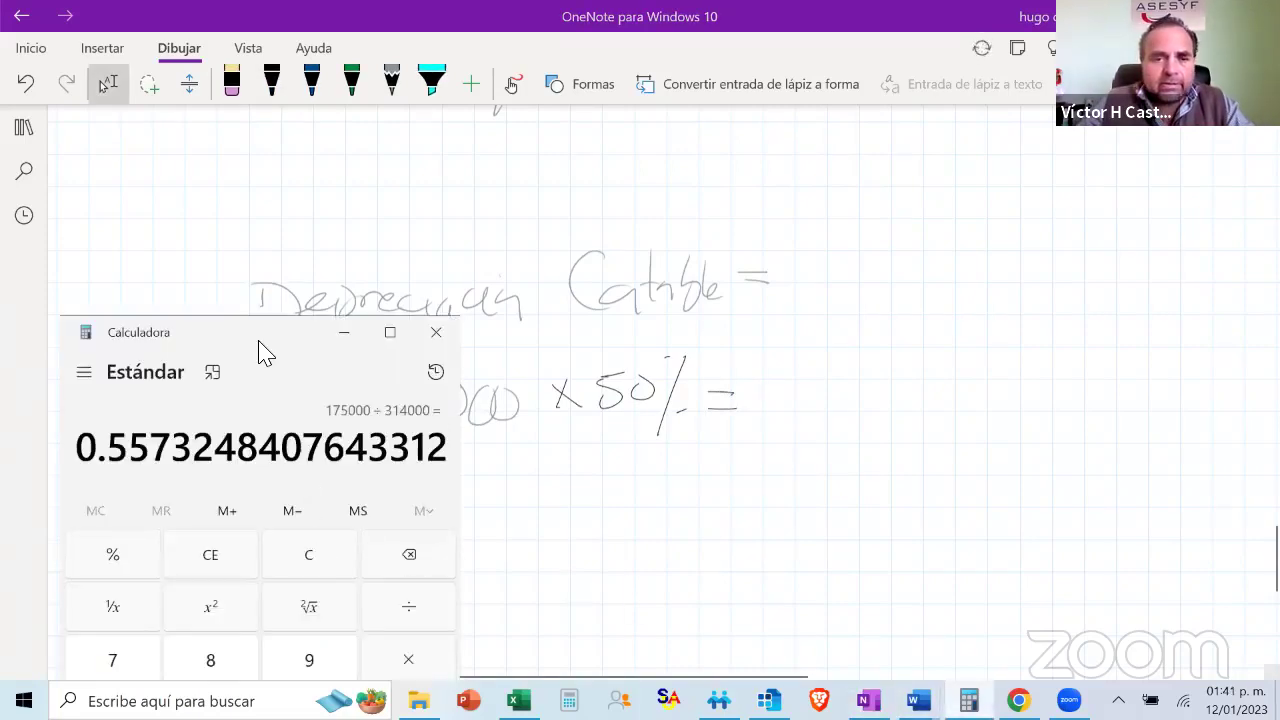
{"action": "left_click_drag", "start_coordinate": [265, 358], "coordinate": [274, 240]}
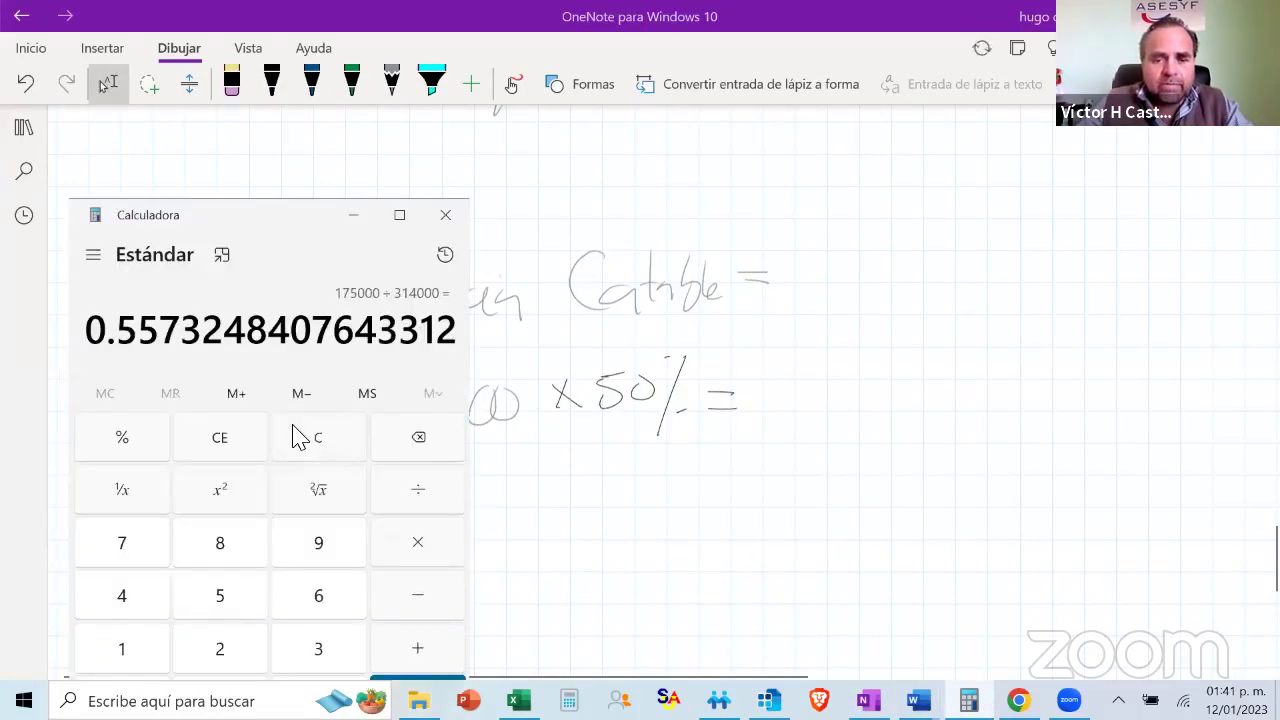
{"action": "left_click", "coordinate": [296, 437]}
{"action": "type", "text": "314000*0."}
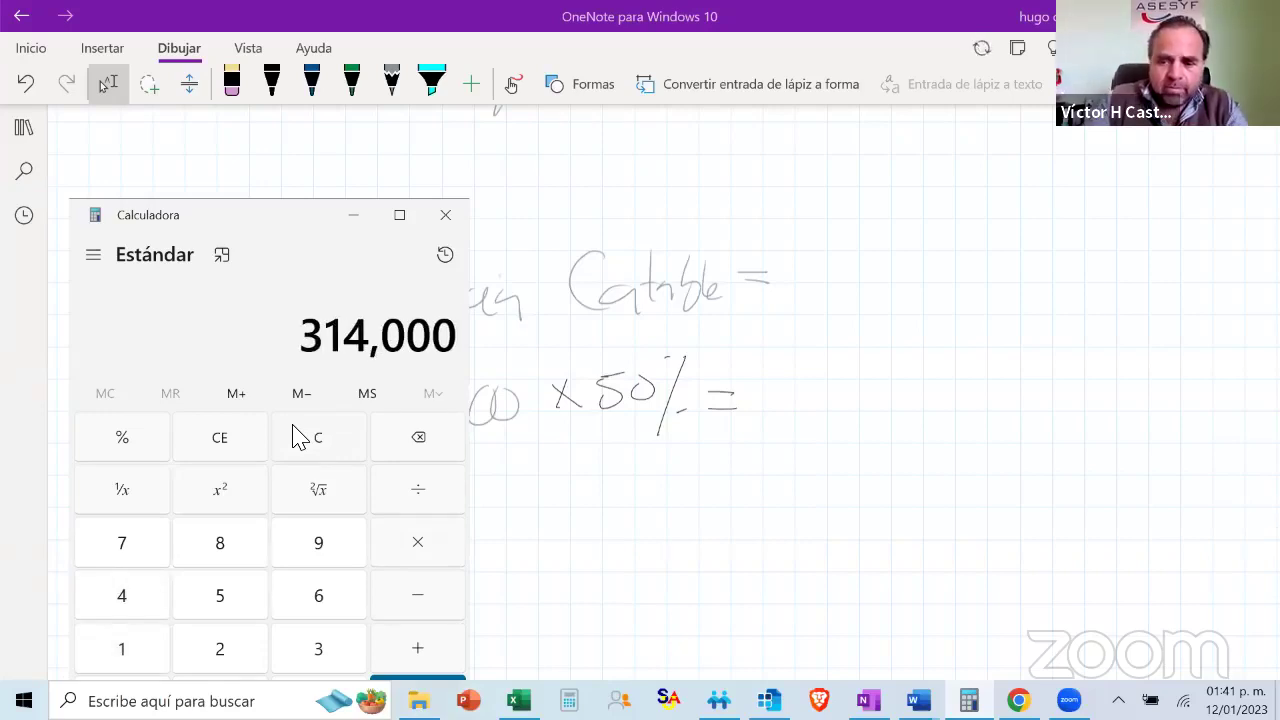
{"action": "type", "text": "5"}
{"action": "key", "text": "Return"}
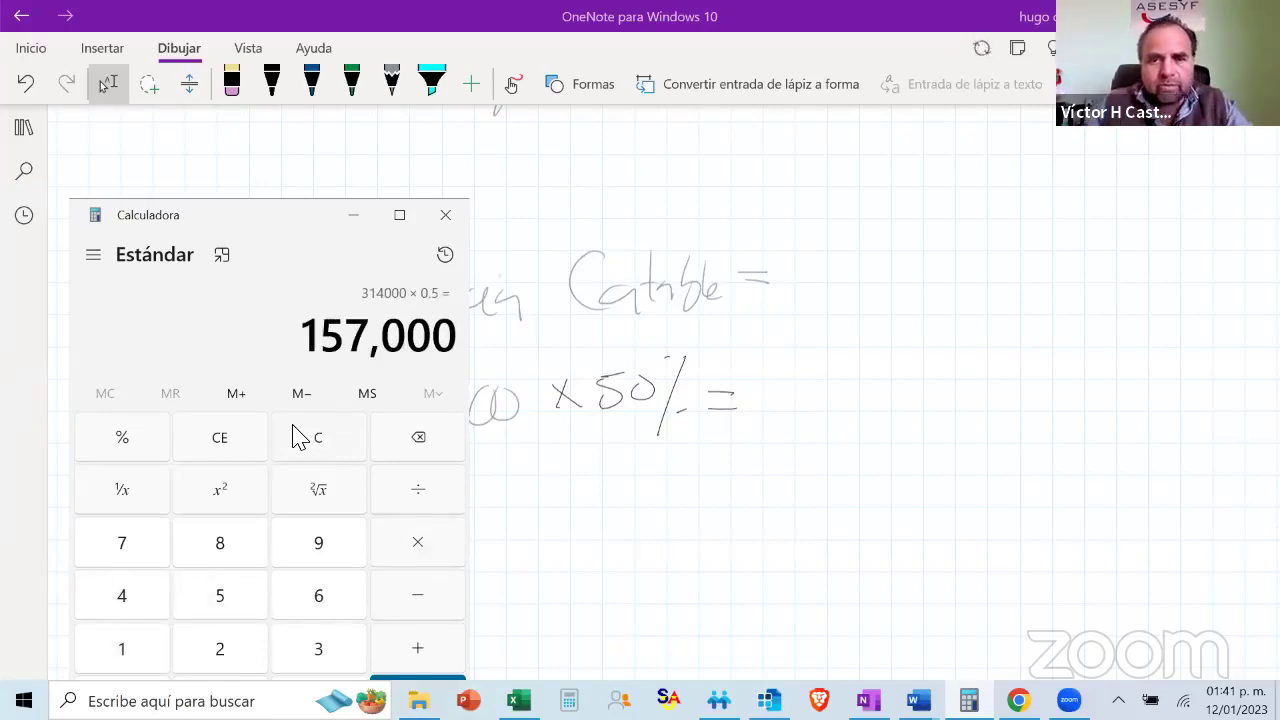
{"action": "mouse_move", "coordinate": [763, 378]}
{"action": "left_mouse_down"}
{"action": "mouse_move", "coordinate": [765, 408]}
{"action": "mouse_move", "coordinate": [810, 410]}
{"action": "mouse_move", "coordinate": [888, 378]}
{"action": "left_mouse_up"}
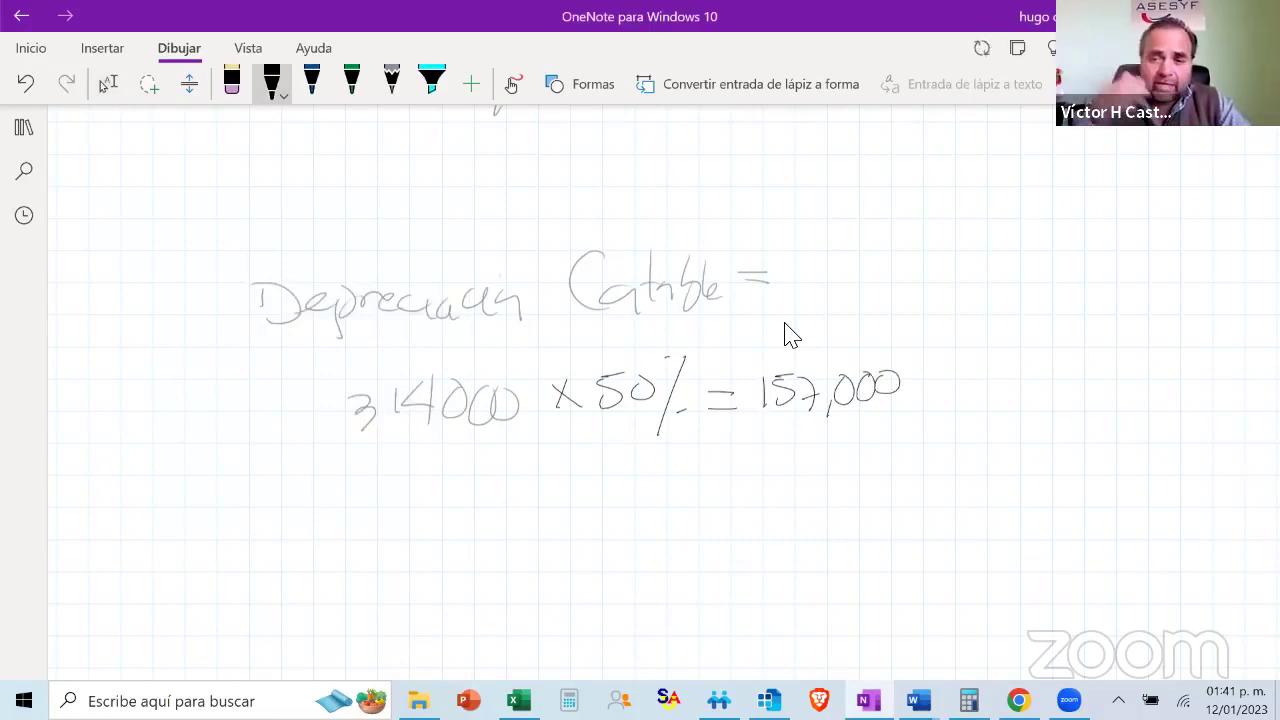
Handwrite a fraction bar with 12 under 157,000, followed by an equals sign
{"action": "left_click_drag", "start_coordinate": [748, 414], "coordinate": [866, 411]}
{"action": "mouse_move", "coordinate": [797, 430]}
{"action": "left_mouse_down"}
{"action": "mouse_move", "coordinate": [794, 456]}
{"action": "mouse_move", "coordinate": [830, 456]}
{"action": "left_mouse_up"}
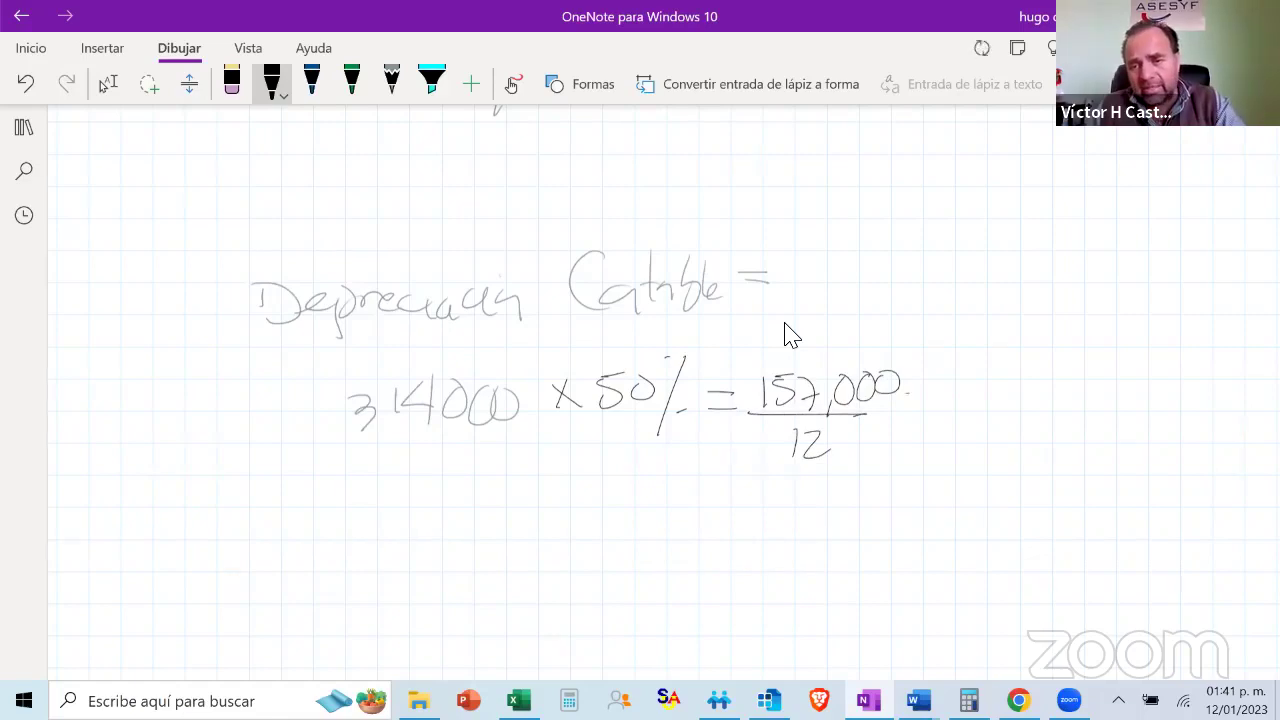
{"action": "left_click_drag", "start_coordinate": [898, 412], "coordinate": [936, 410]}
{"action": "left_click_drag", "start_coordinate": [908, 396], "coordinate": [930, 394]}
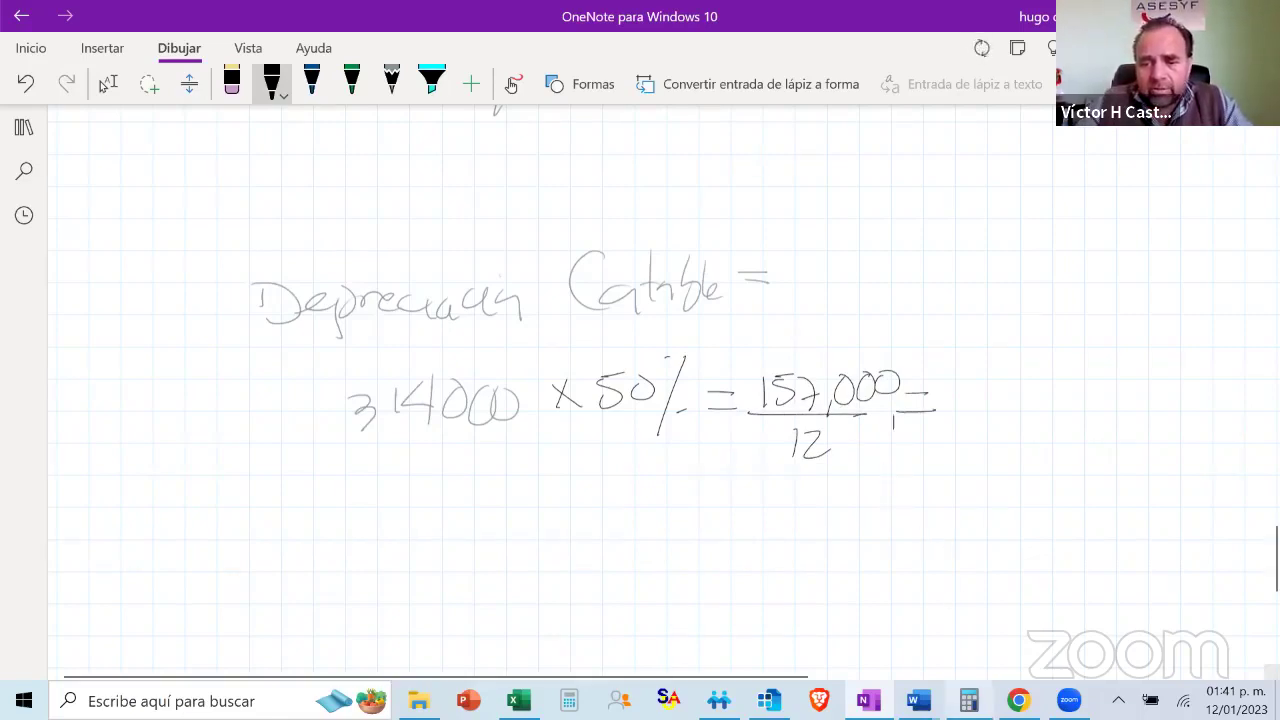
Divide 157000 by 12 in Calculator and handwrite 13083.33 after the equals sign in OneNote
{"action": "key", "text": "alt+Tab"}
{"action": "type", "text": "/12"}
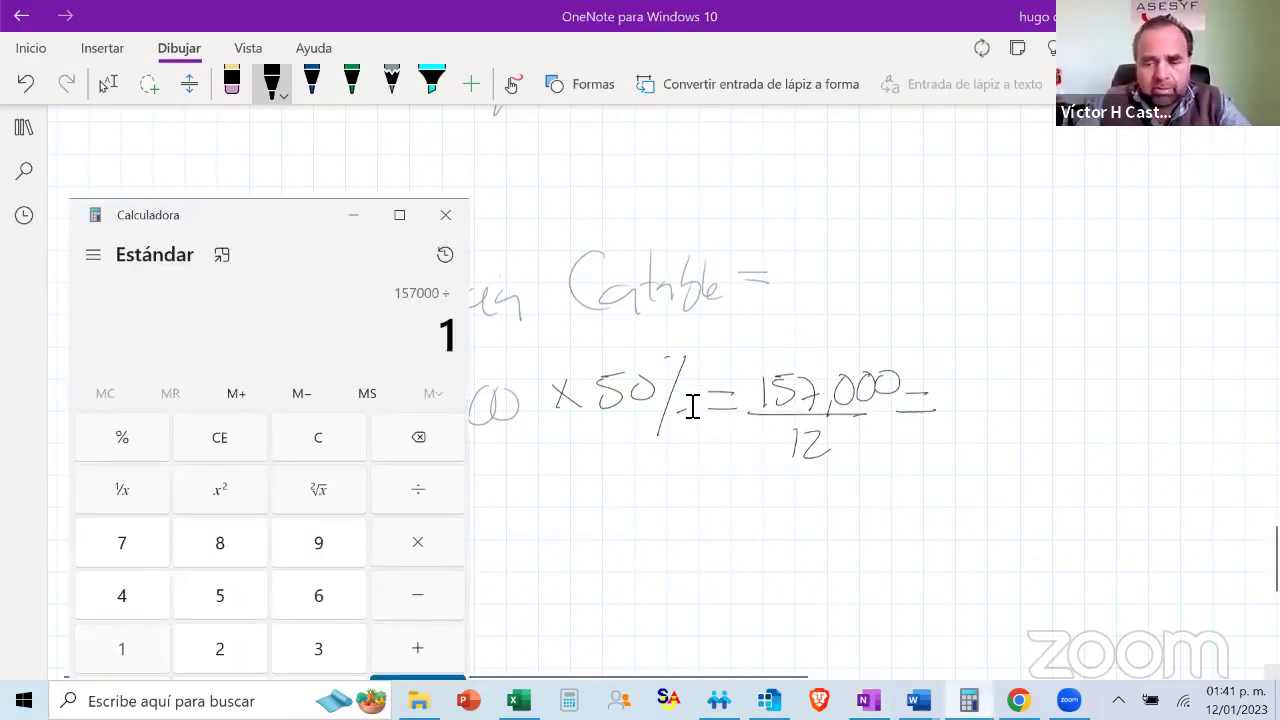
{"action": "key", "text": "Return"}
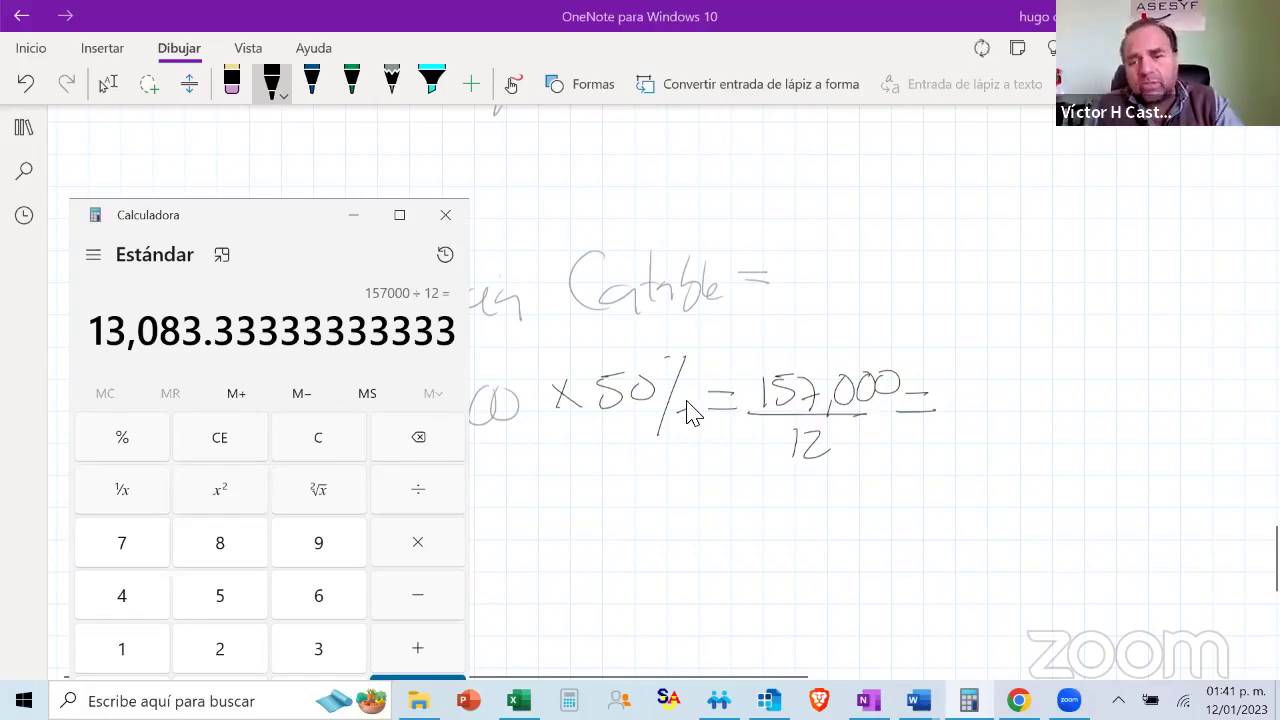
{"action": "key", "text": "alt+Tab"}
{"action": "mouse_move", "coordinate": [975, 384]}
{"action": "left_mouse_down"}
{"action": "mouse_move", "coordinate": [1056, 404]}
{"action": "mouse_move", "coordinate": [1092, 390]}
{"action": "mouse_move", "coordinate": [1090, 406]}
{"action": "left_mouse_up"}
{"action": "mouse_move", "coordinate": [1102, 380]}
{"action": "left_mouse_down"}
{"action": "mouse_move", "coordinate": [1122, 388]}
{"action": "mouse_move", "coordinate": [1098, 404]}
{"action": "left_mouse_up"}
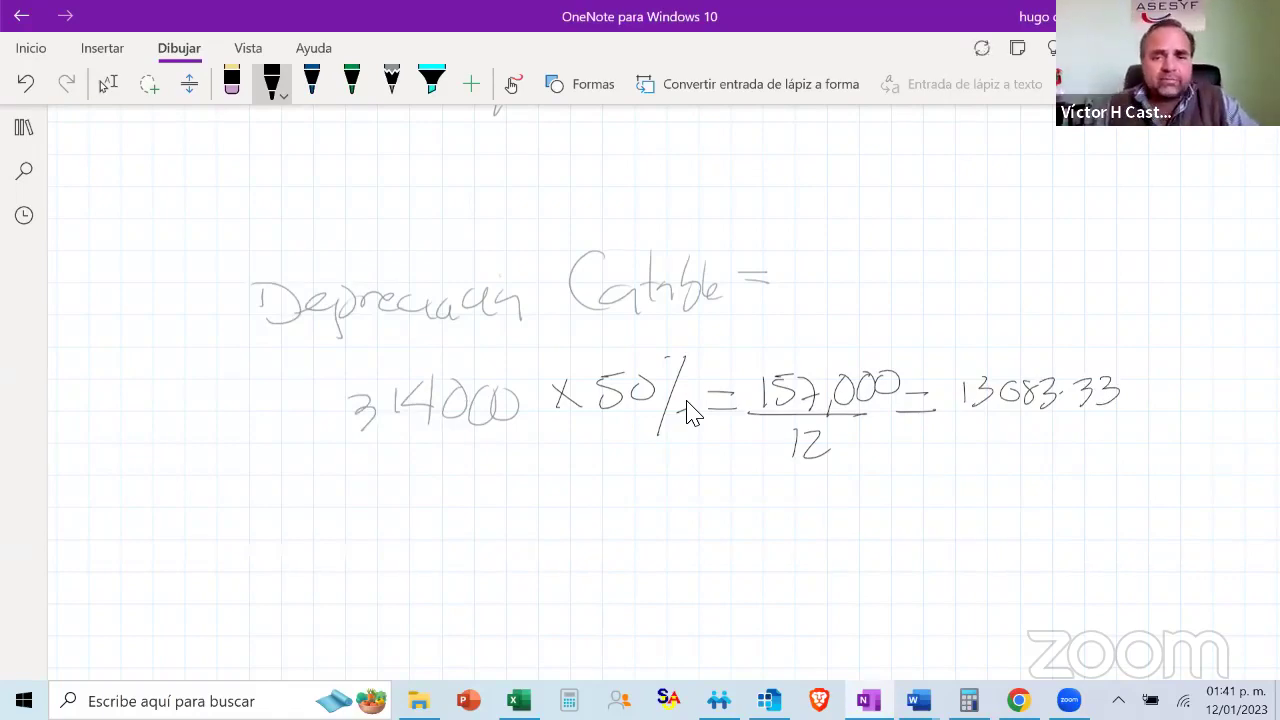
Handwrite "175,000 × 25% =" on a new line below the accounting depreciation calculation
{"action": "left_click_drag", "start_coordinate": [340, 544], "coordinate": [340, 578]}
{"action": "mouse_move", "coordinate": [356, 542]}
{"action": "left_mouse_down"}
{"action": "mouse_move", "coordinate": [366, 574]}
{"action": "mouse_move", "coordinate": [396, 538]}
{"action": "left_mouse_up"}
{"action": "mouse_move", "coordinate": [414, 562]}
{"action": "left_mouse_down"}
{"action": "mouse_move", "coordinate": [408, 586]}
{"action": "mouse_move", "coordinate": [438, 548]}
{"action": "mouse_move", "coordinate": [454, 560]}
{"action": "left_mouse_up"}
{"action": "mouse_move", "coordinate": [478, 540]}
{"action": "left_mouse_down"}
{"action": "mouse_move", "coordinate": [512, 564]}
{"action": "mouse_move", "coordinate": [562, 562]}
{"action": "left_mouse_up"}
{"action": "mouse_move", "coordinate": [568, 544]}
{"action": "left_mouse_down"}
{"action": "mouse_move", "coordinate": [552, 566]}
{"action": "mouse_move", "coordinate": [584, 534]}
{"action": "mouse_move", "coordinate": [594, 584]}
{"action": "left_mouse_up"}
{"action": "left_click_drag", "start_coordinate": [642, 550], "coordinate": [684, 550]}
{"action": "left_click_drag", "start_coordinate": [642, 564], "coordinate": [686, 562]}
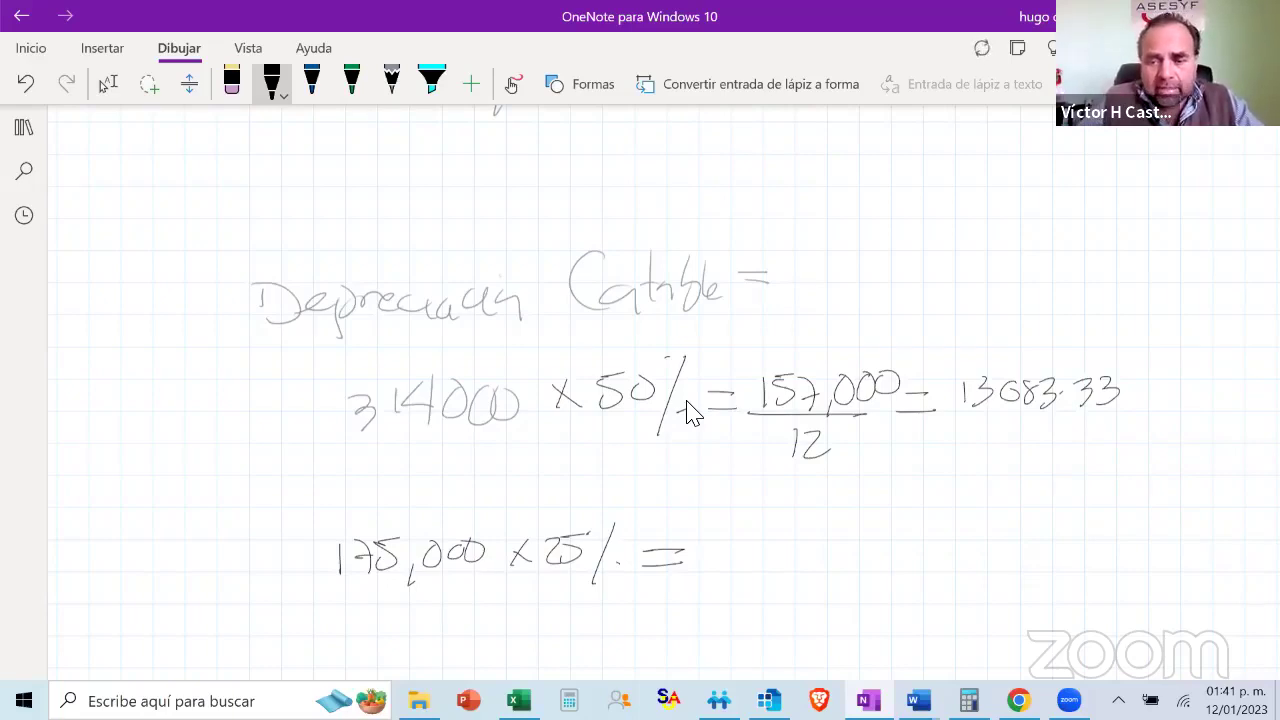
Switch to CONTPAQi, open the Toyota Corolla in the fixed-asset catalogue, review its fiscal depreciation data and close the catalogue
{"action": "key", "text": "alt+Tab"}
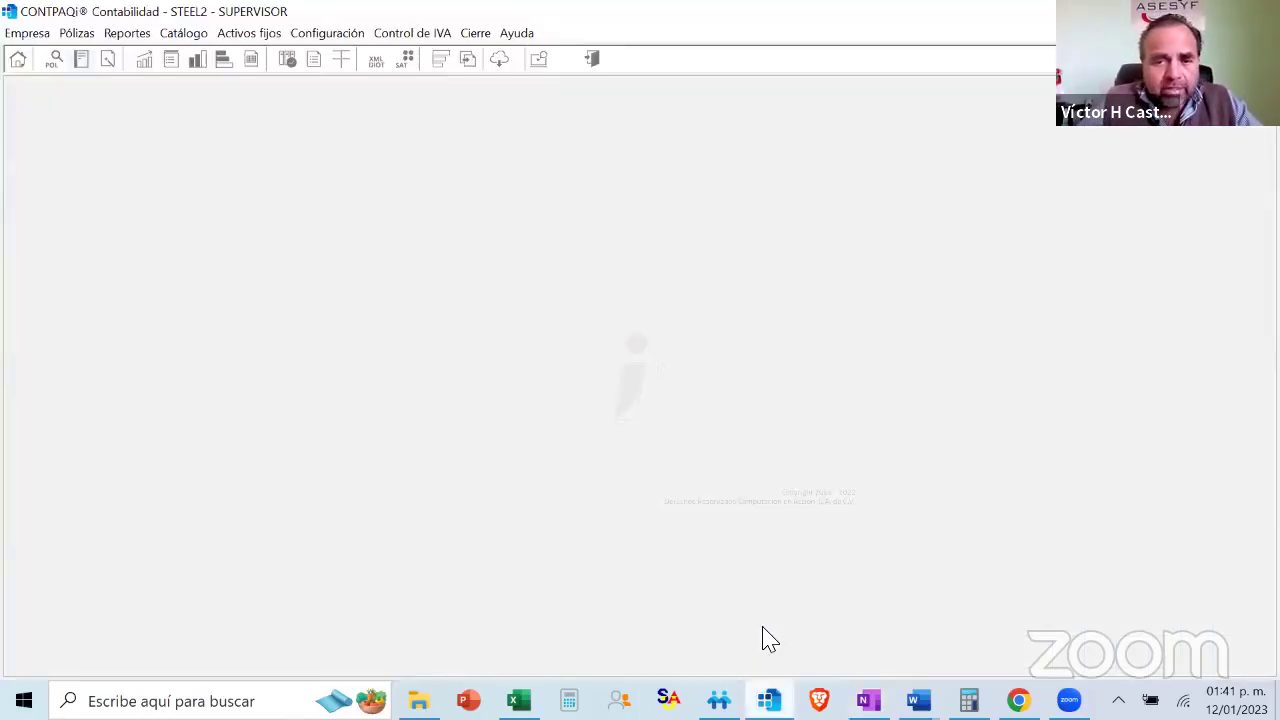
{"action": "left_click", "coordinate": [226, 36]}
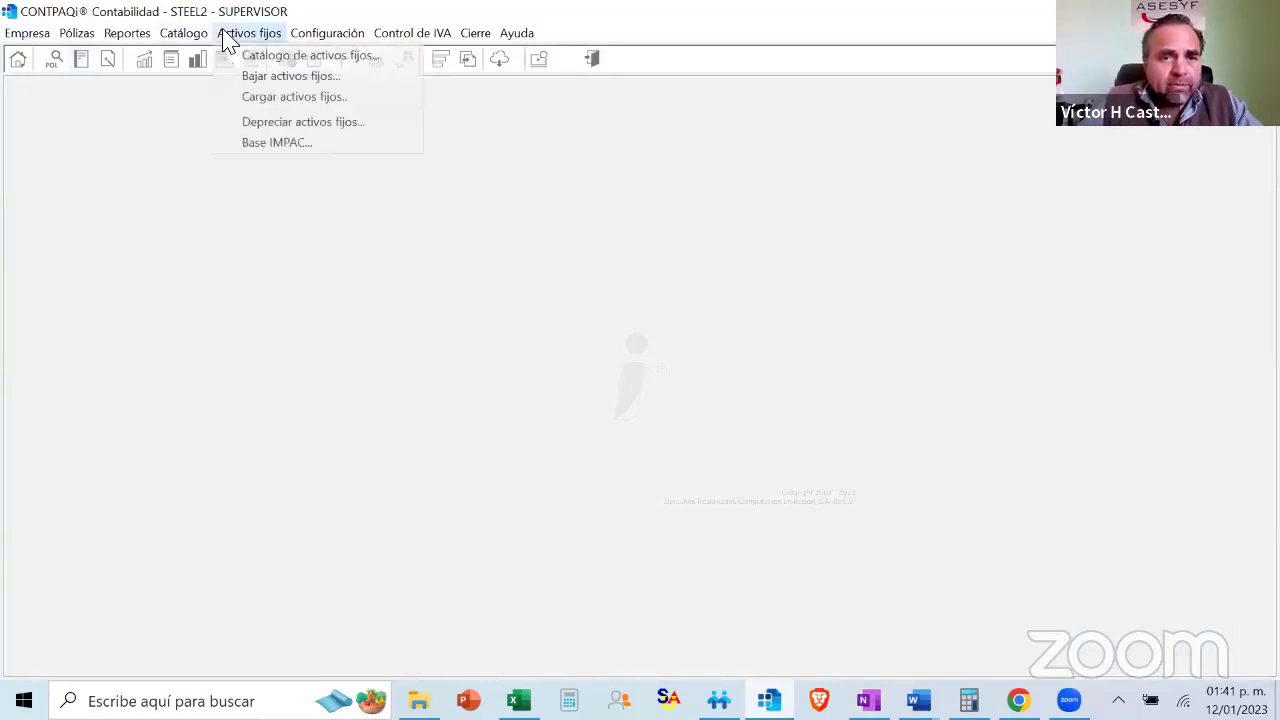
{"action": "left_click", "coordinate": [254, 54]}
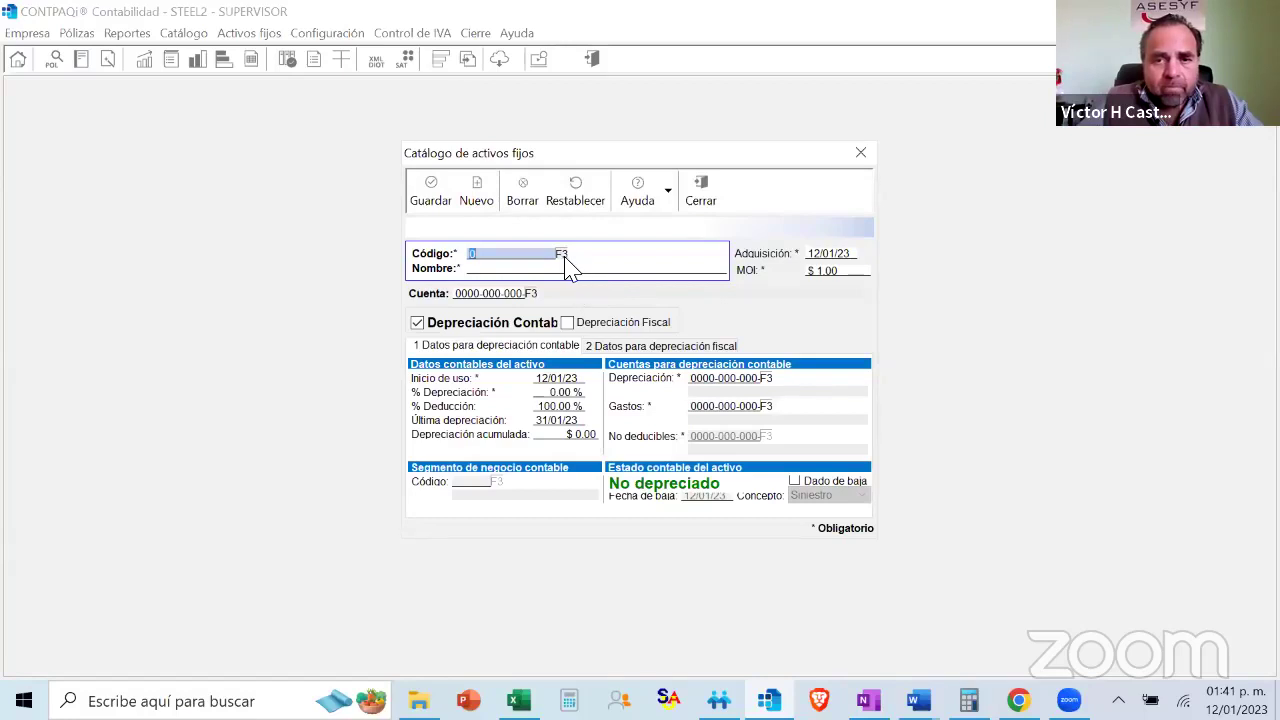
{"action": "left_click", "coordinate": [564, 254]}
{"action": "double_click", "coordinate": [558, 307]}
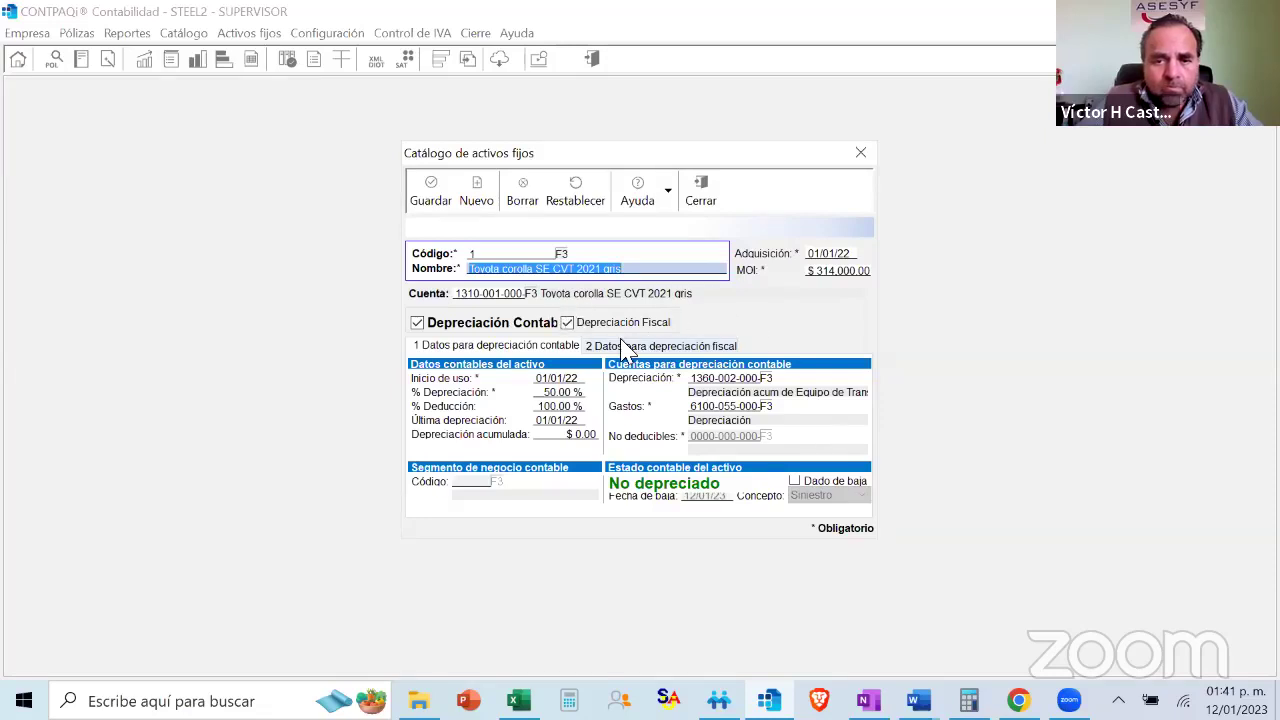
{"action": "left_click", "coordinate": [665, 345]}
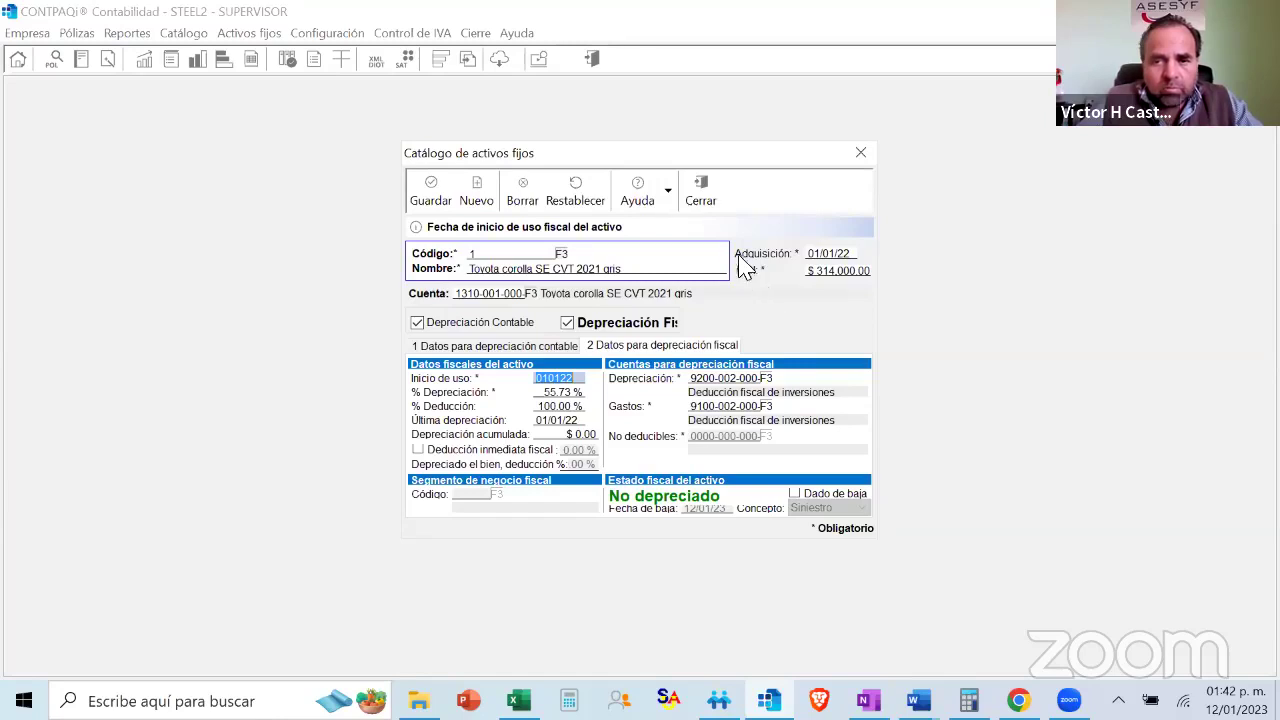
{"action": "left_click", "coordinate": [701, 190]}
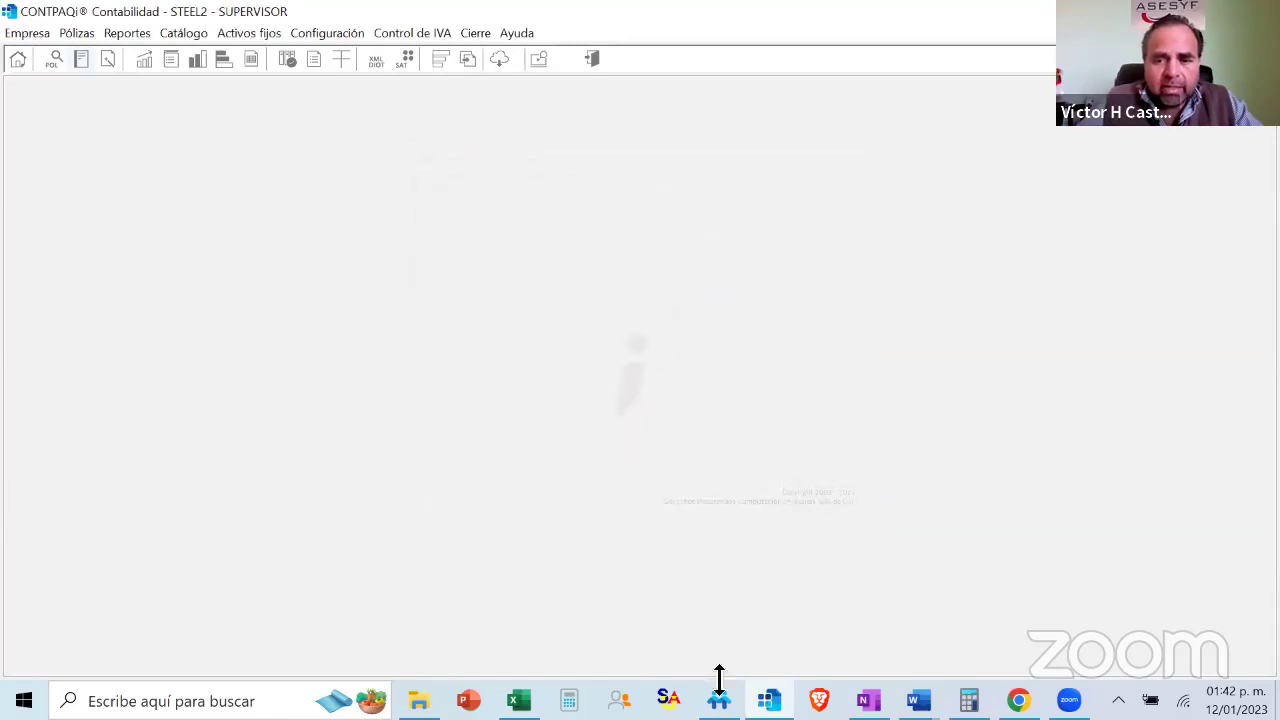
Return to OneNote, multiply 175000 by 0.25 in Calculator and handwrite 43750 over 12 with an equals sign
{"action": "left_click", "coordinate": [868, 700]}
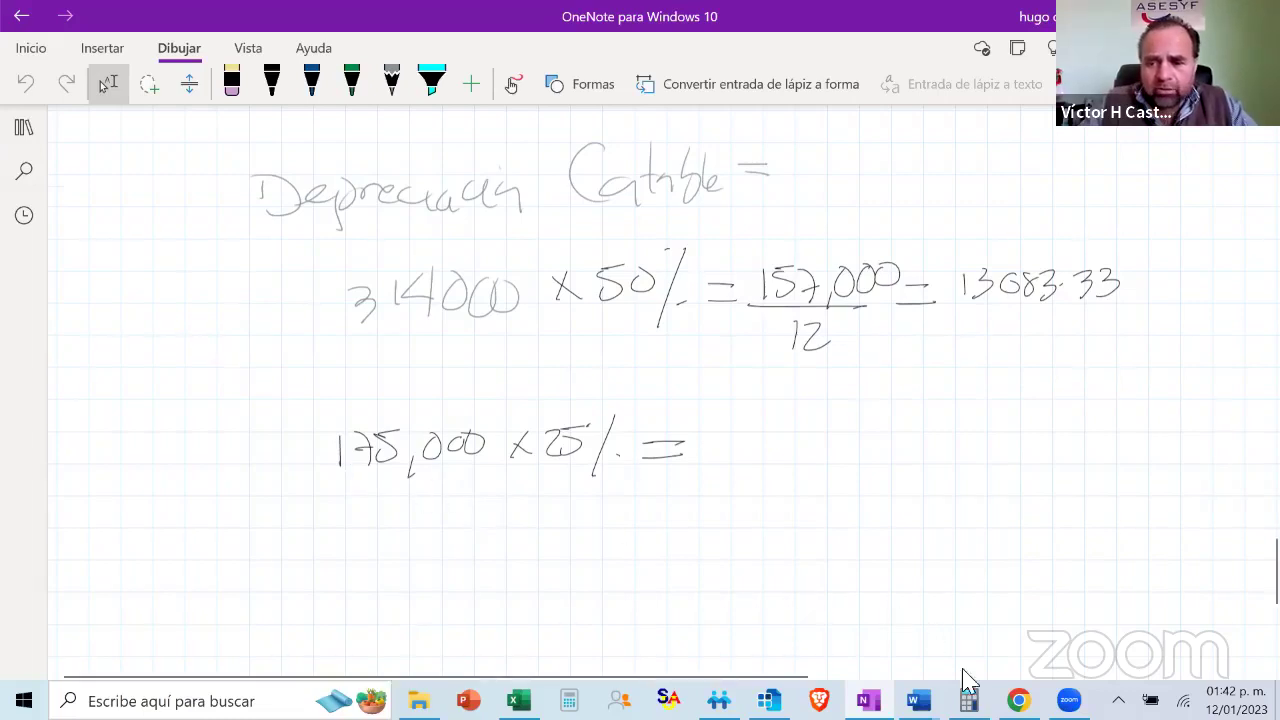
{"action": "left_click", "coordinate": [969, 700]}
{"action": "type", "text": "1"}
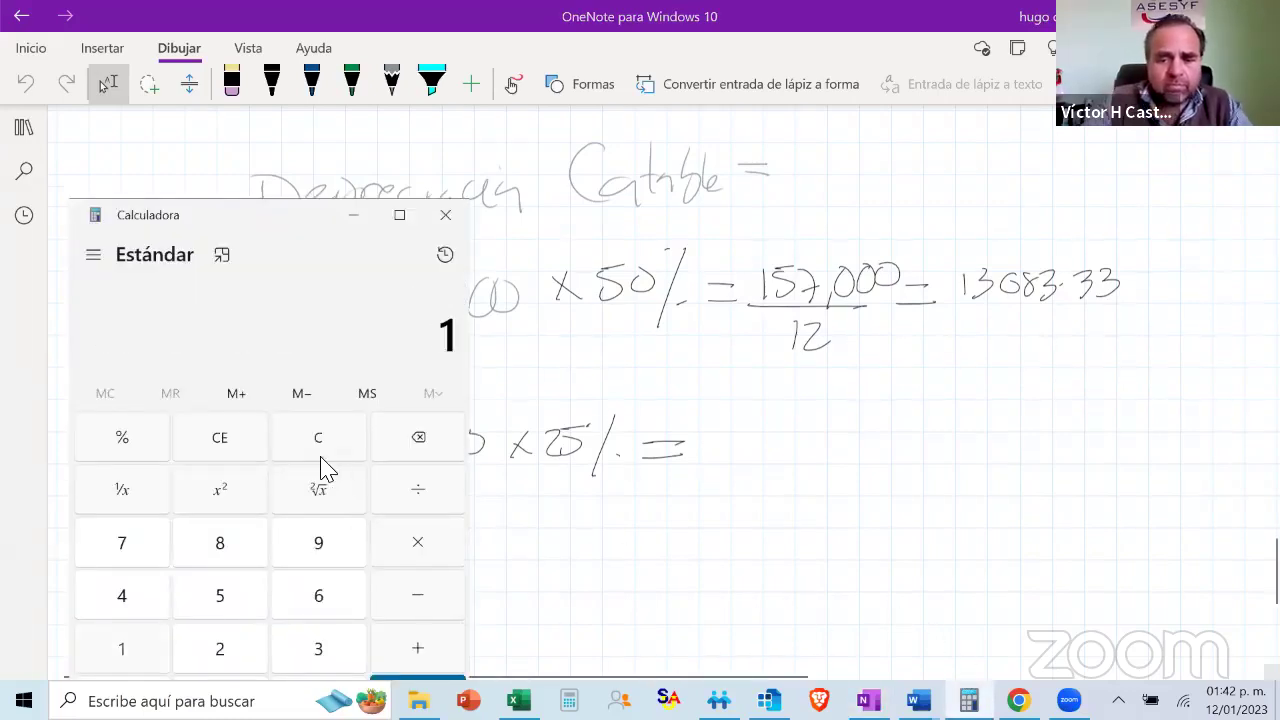
{"action": "type", "text": "75000*0.25"}
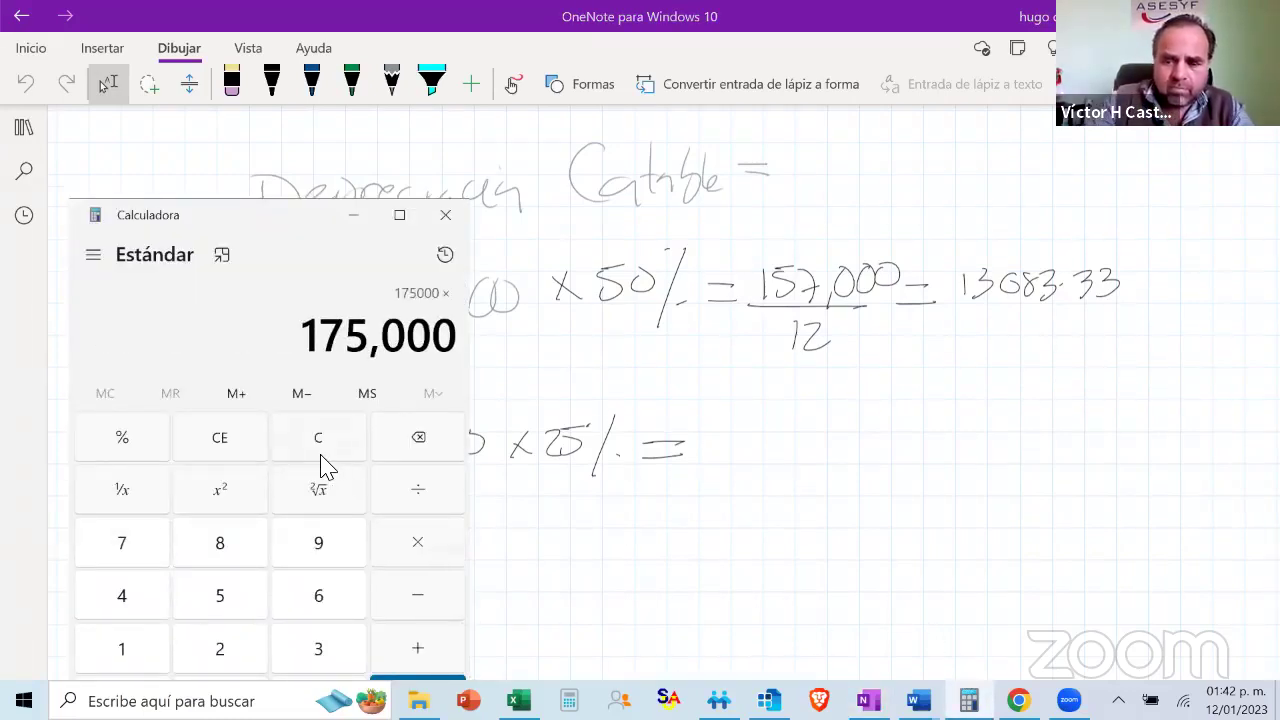
{"action": "key", "text": "Return"}
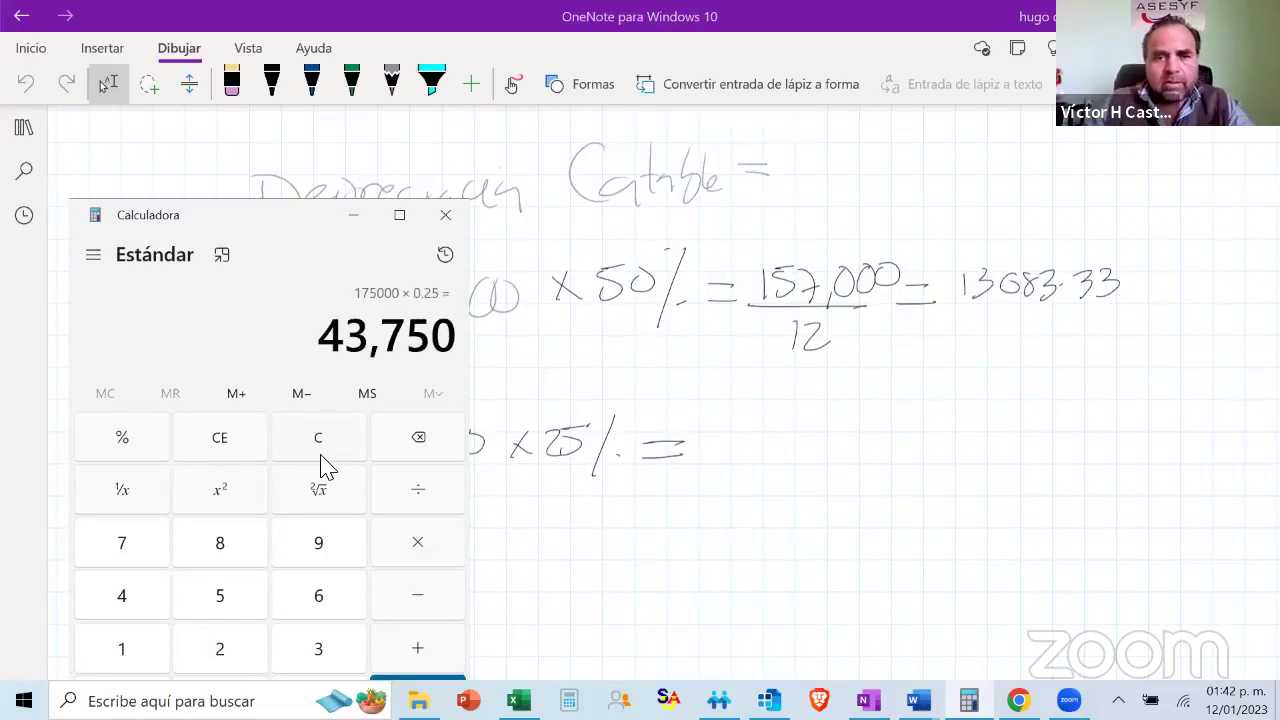
{"action": "key", "text": "alt+Tab"}
{"action": "mouse_move", "coordinate": [718, 426]}
{"action": "left_mouse_down"}
{"action": "mouse_move", "coordinate": [752, 462]}
{"action": "mouse_move", "coordinate": [832, 476]}
{"action": "left_mouse_up"}
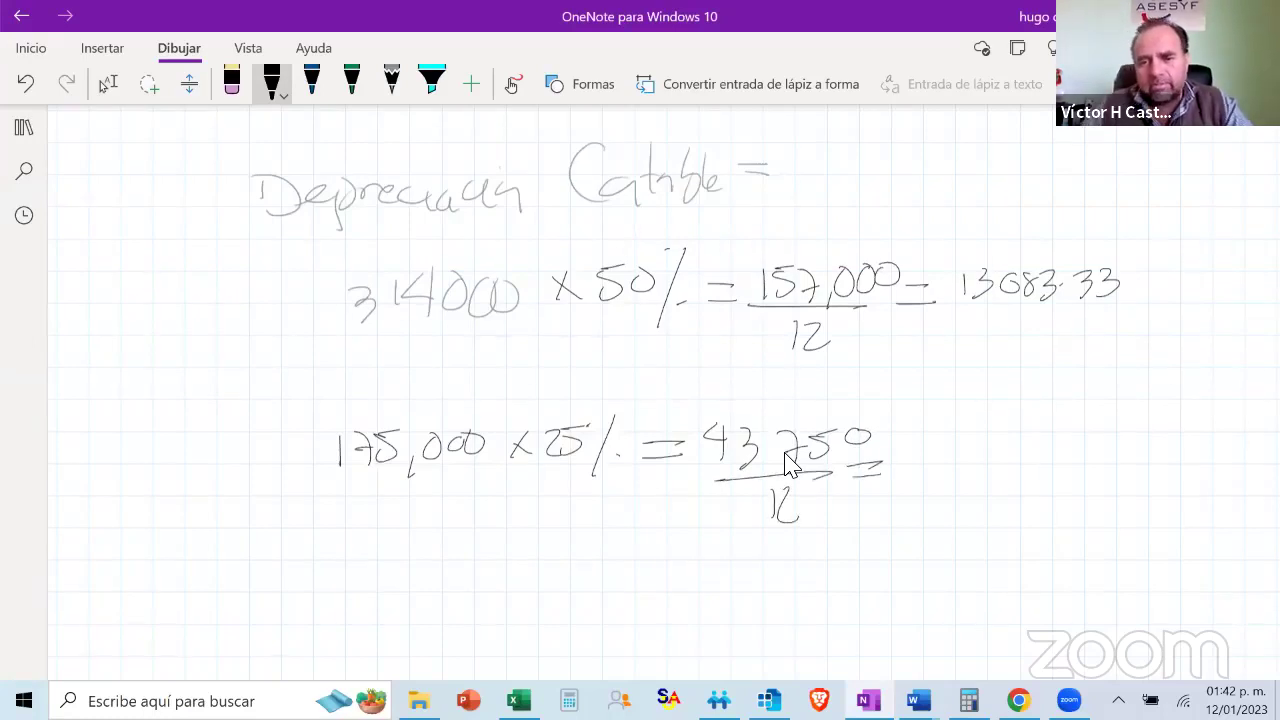
Divide 43750 by 12 in Calculator, handwrite 3645.83 in OneNote and add an arrow to an underlined "INPC" below it
{"action": "left_click", "coordinate": [969, 701]}
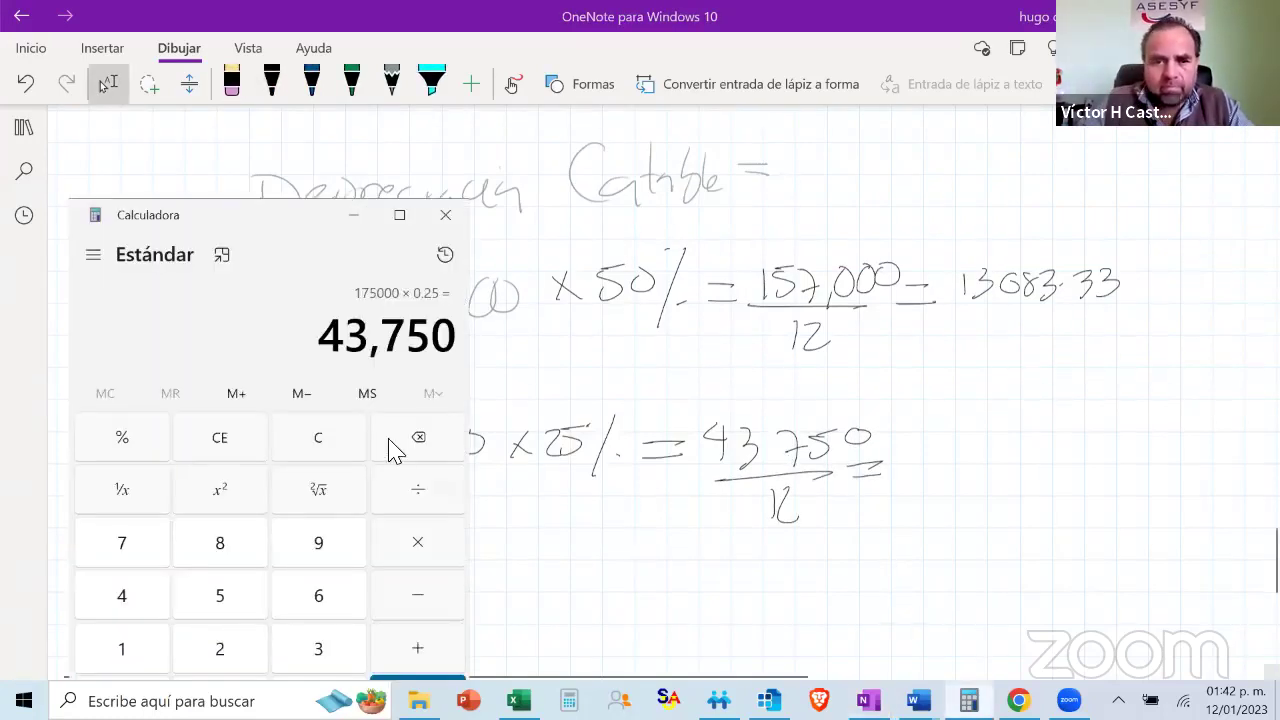
{"action": "left_click", "coordinate": [422, 508]}
{"action": "type", "text": "12"}
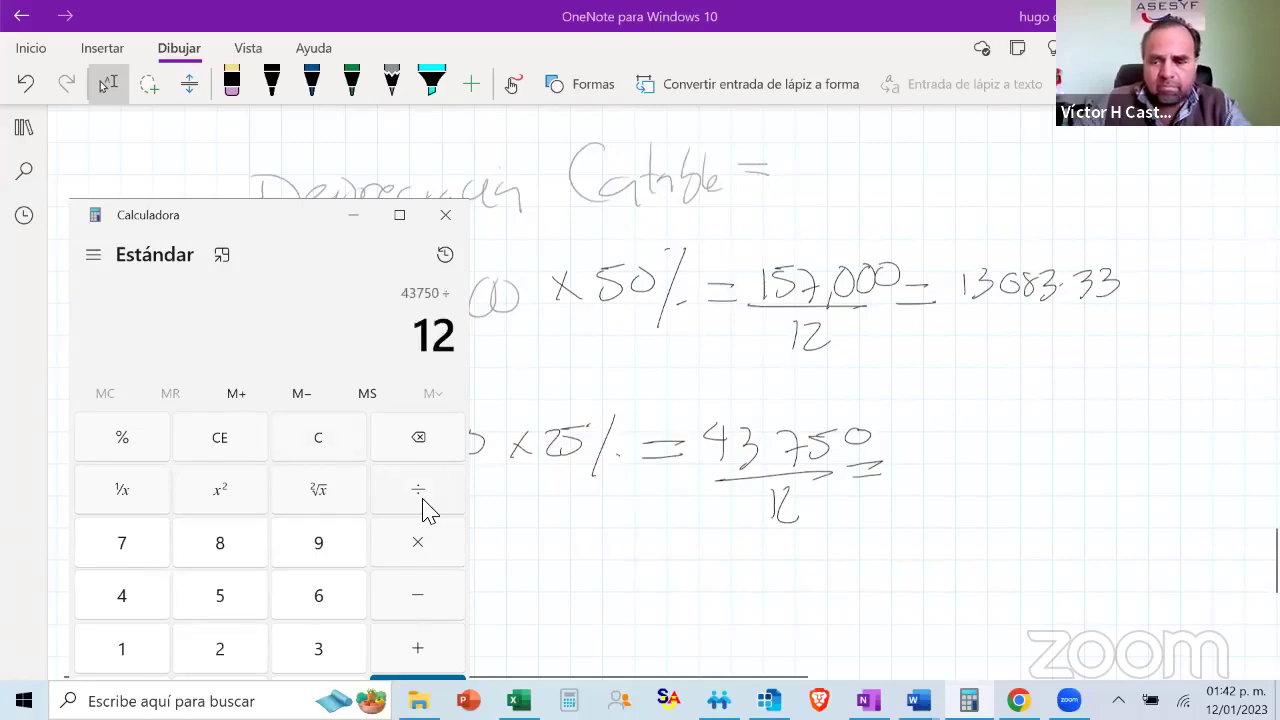
{"action": "key", "text": "Return"}
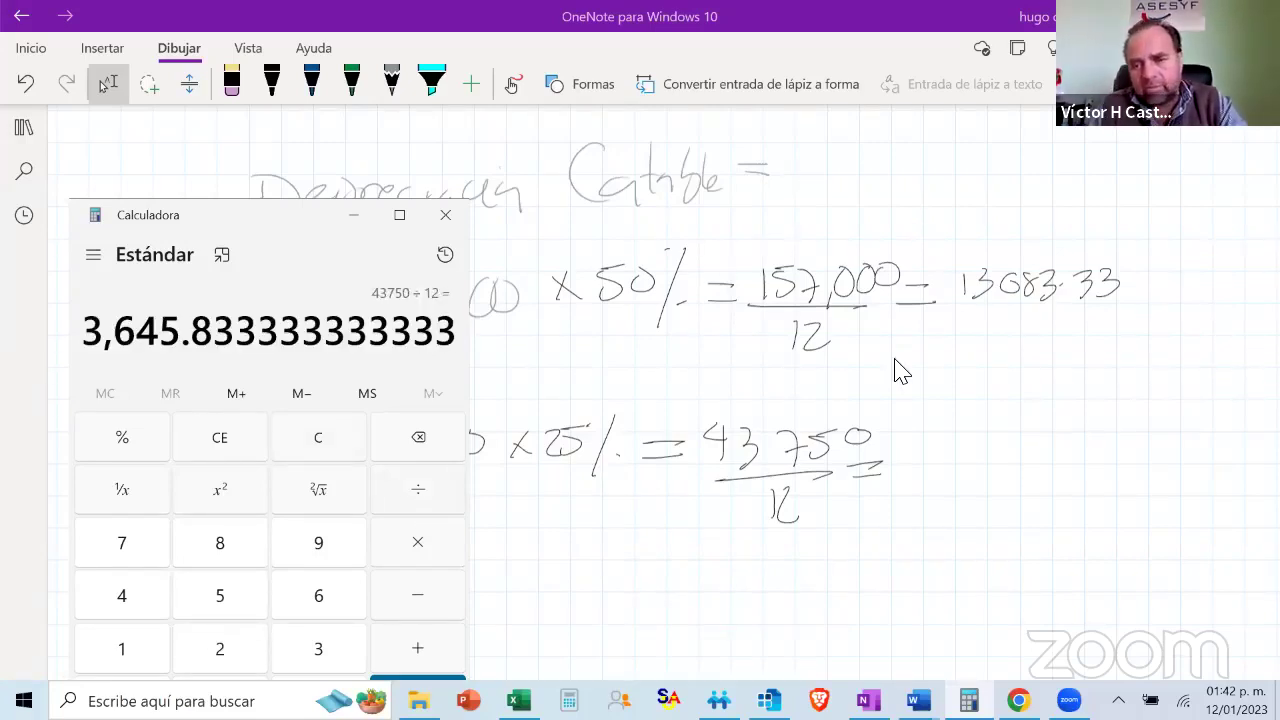
{"action": "left_click_drag", "start_coordinate": [910, 440], "coordinate": [912, 472]}
{"action": "left_click_drag", "start_coordinate": [966, 434], "coordinate": [956, 456]}
{"action": "left_click_drag", "start_coordinate": [993, 431], "coordinate": [978, 448]}
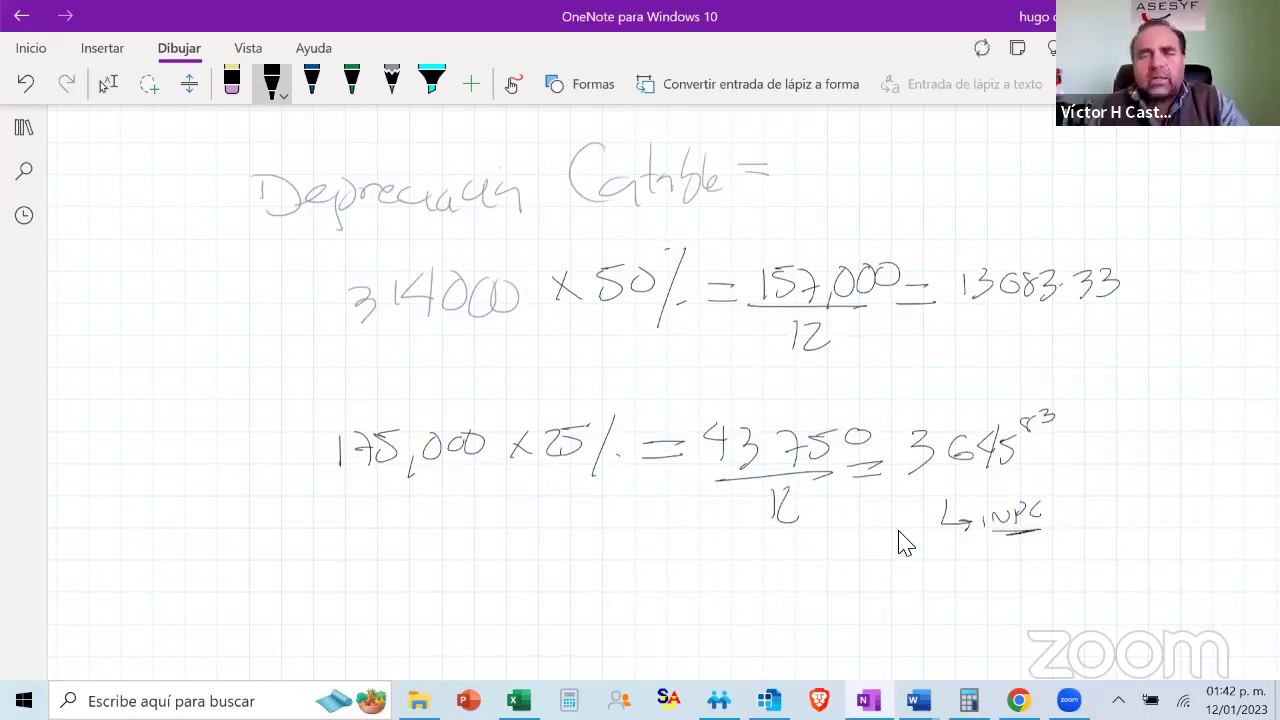
{"action": "left_click", "coordinate": [107, 84]}
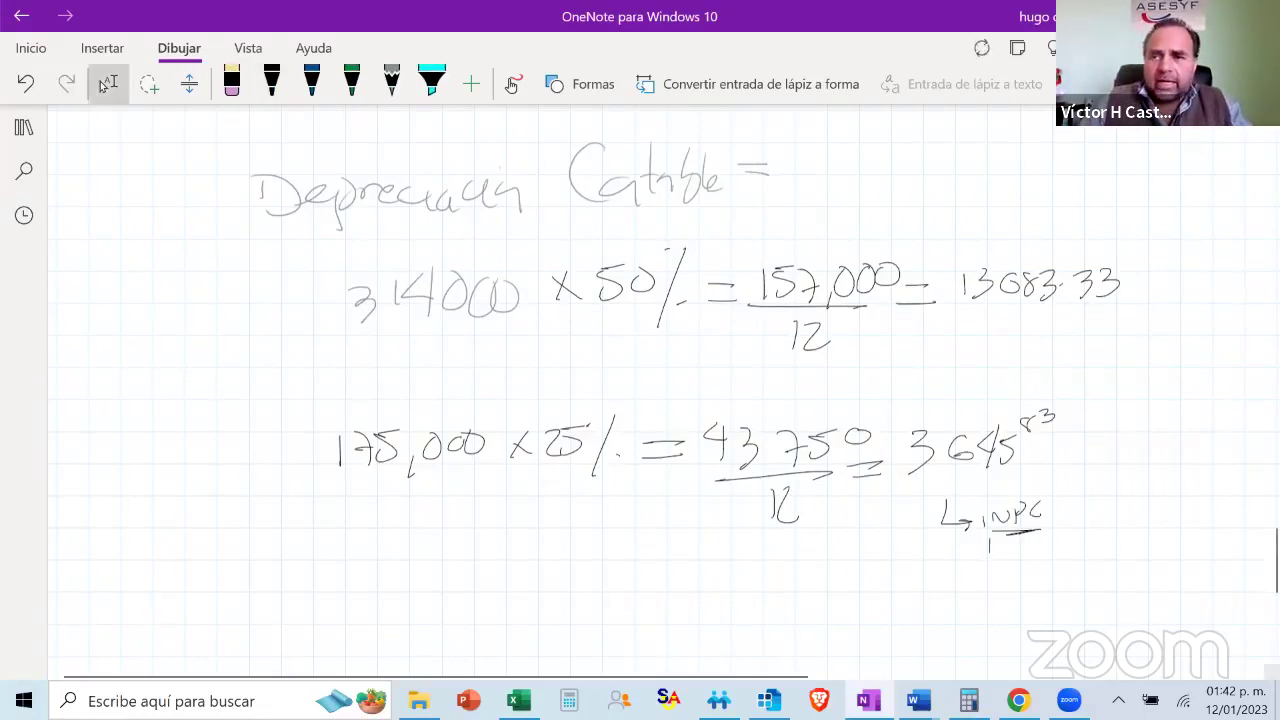
Switch to CONTPAQi and open the Toyota Corolla record, code 1, in the fixed-asset catalogue
{"action": "key", "text": "alt+Tab"}
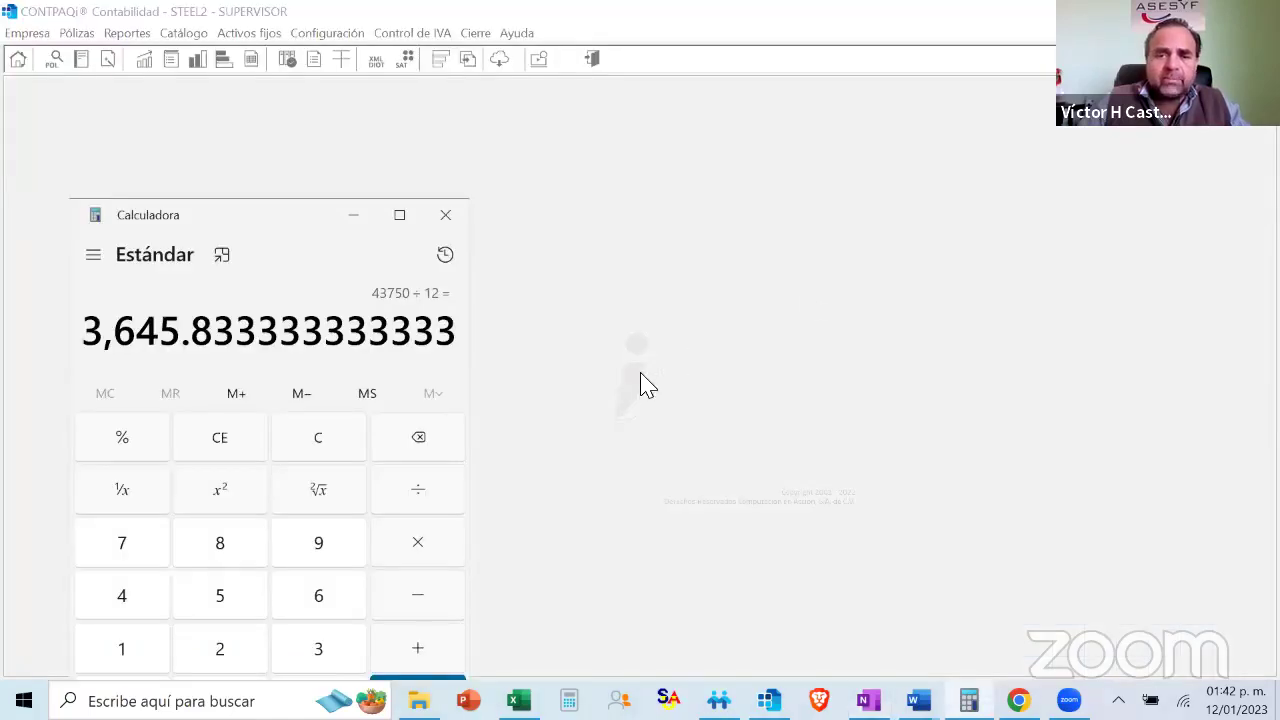
{"action": "left_click", "coordinate": [338, 224]}
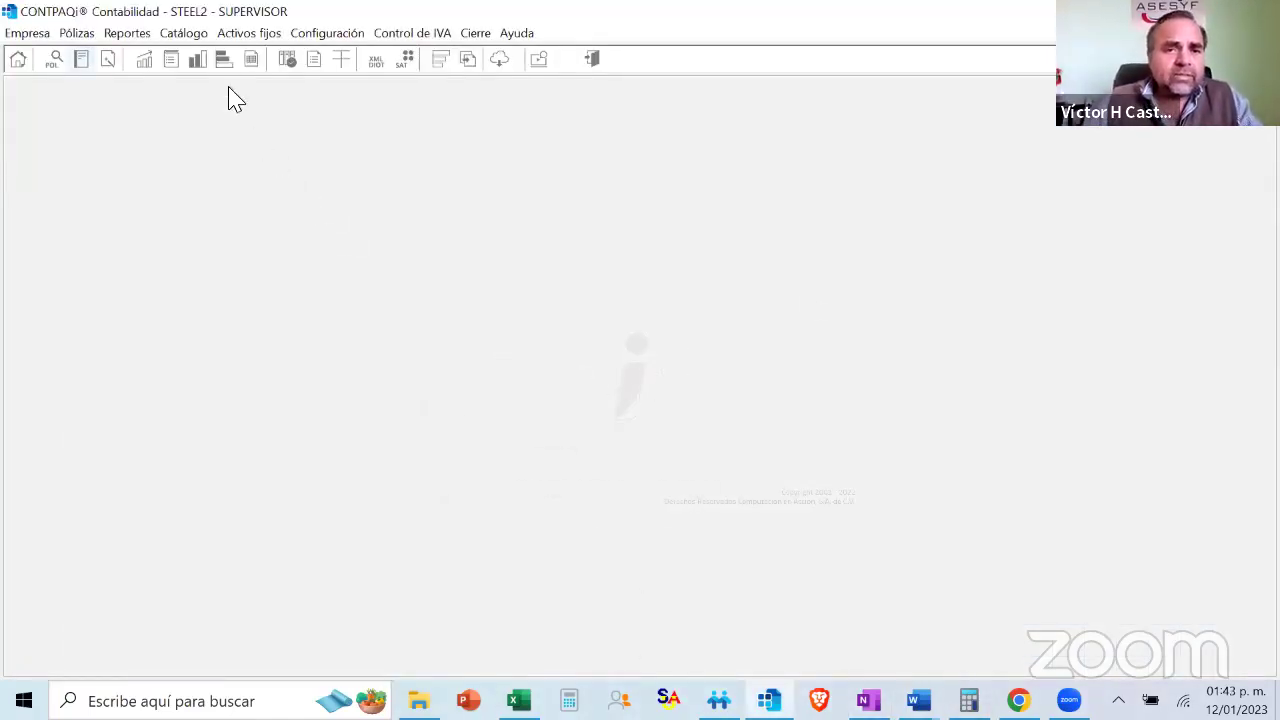
{"action": "left_click", "coordinate": [243, 34]}
{"action": "left_click", "coordinate": [247, 58]}
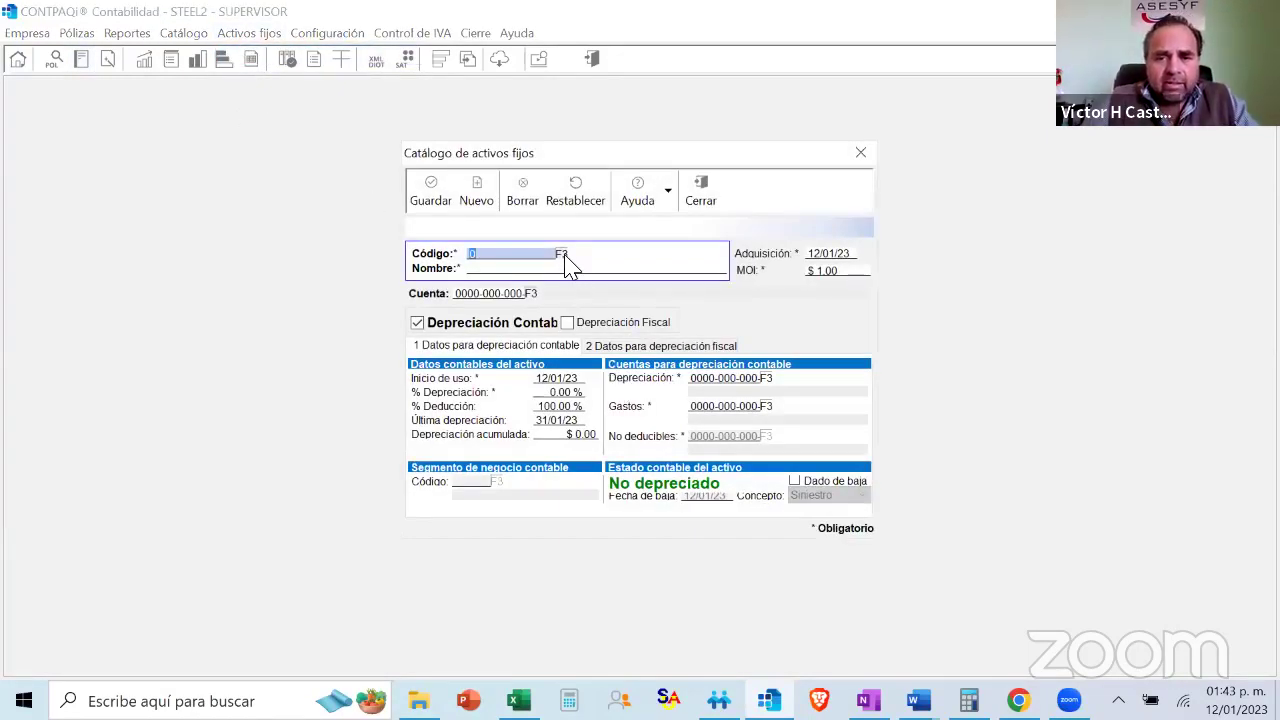
{"action": "left_click", "coordinate": [565, 258]}
{"action": "double_click", "coordinate": [563, 307]}
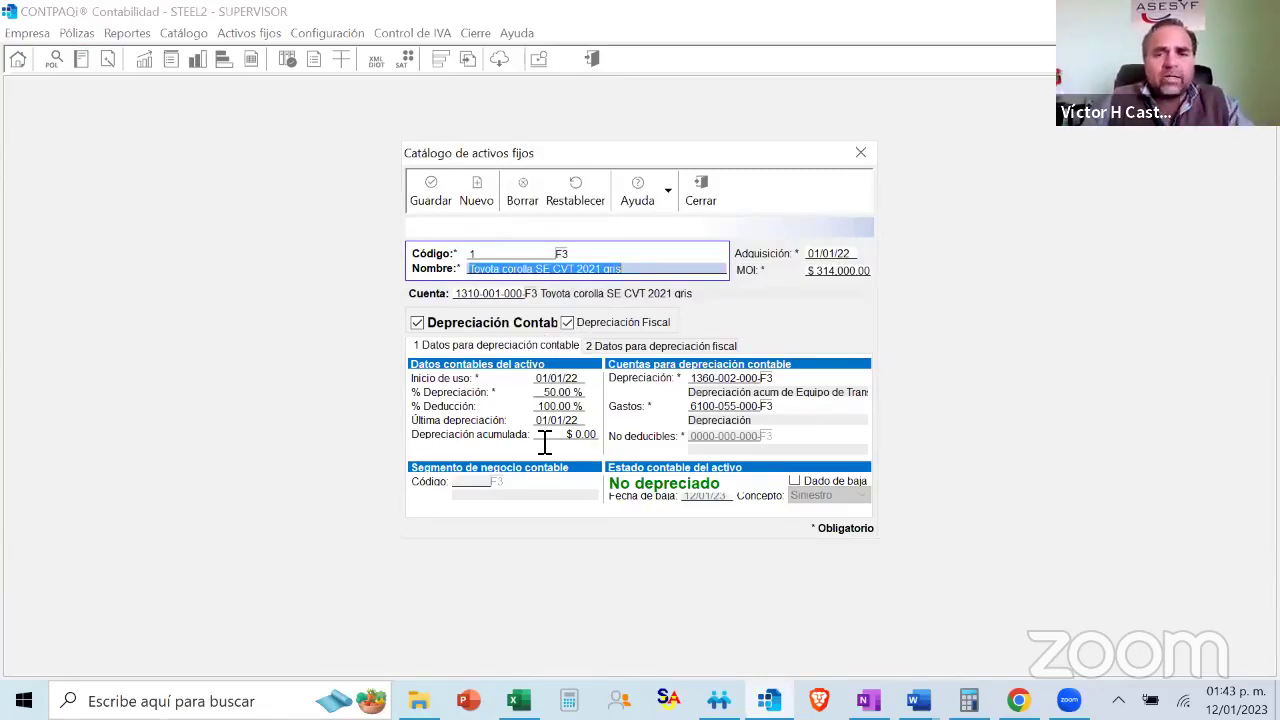
Close the fixed-asset catalogue, simulate the Enero depreciation of all assets on the Contable basis, and review and close the results summary
{"action": "left_click", "coordinate": [701, 200]}
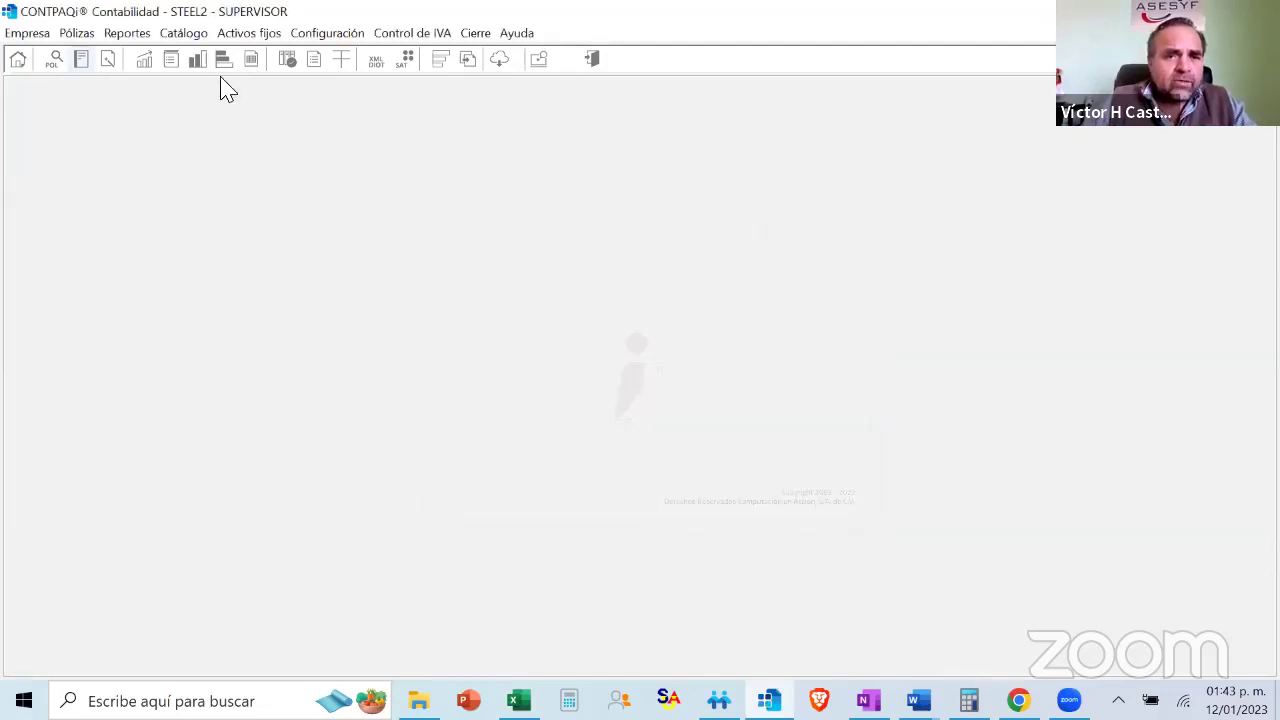
{"action": "left_click", "coordinate": [249, 37]}
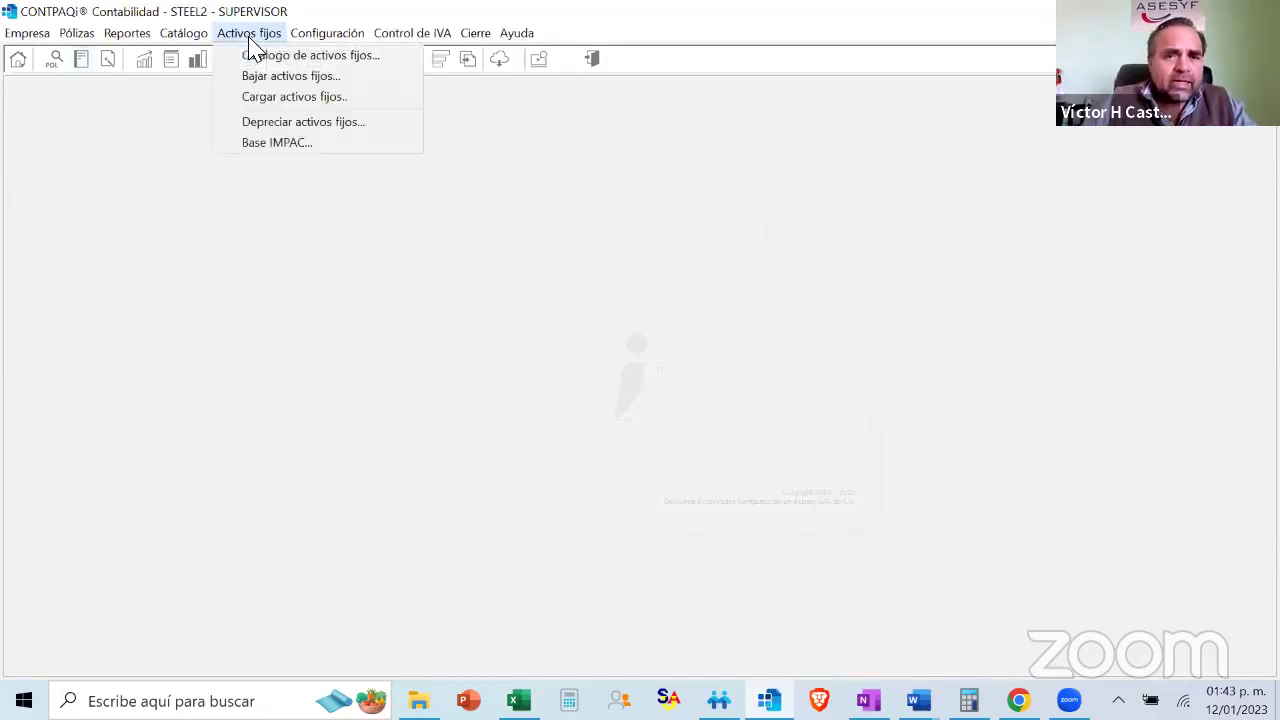
{"action": "left_click", "coordinate": [288, 126]}
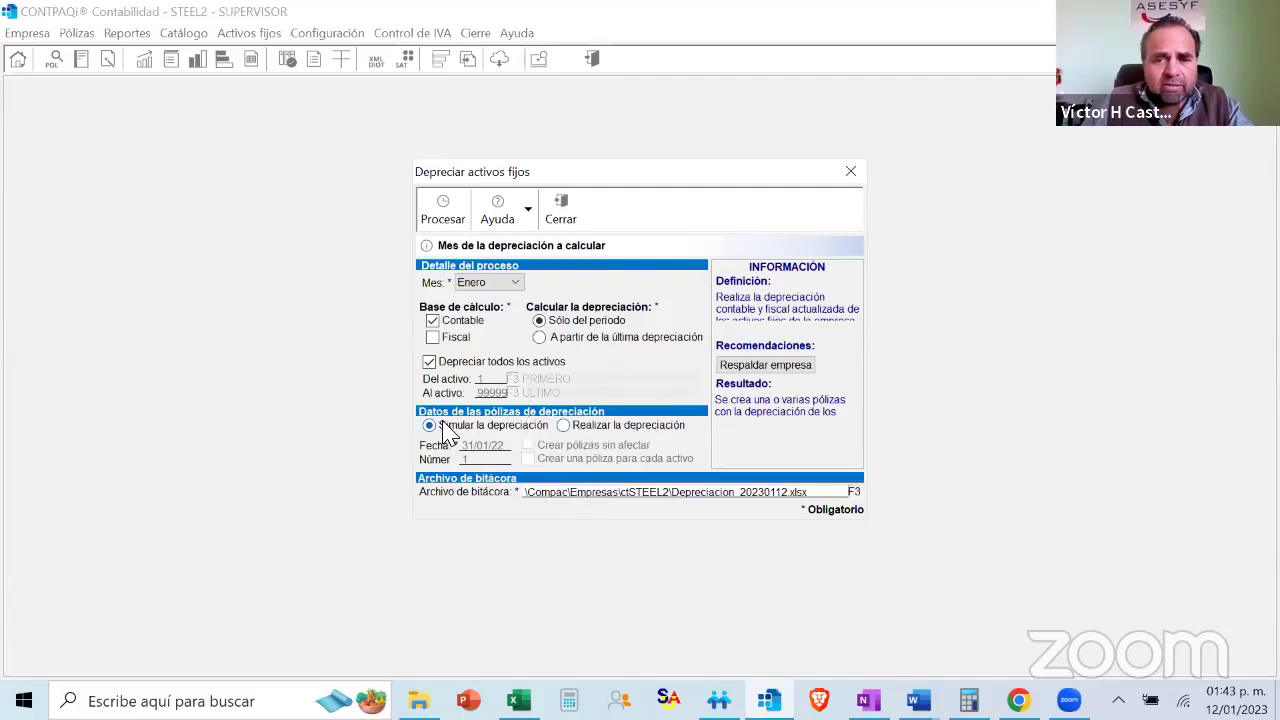
{"action": "left_click", "coordinate": [443, 210]}
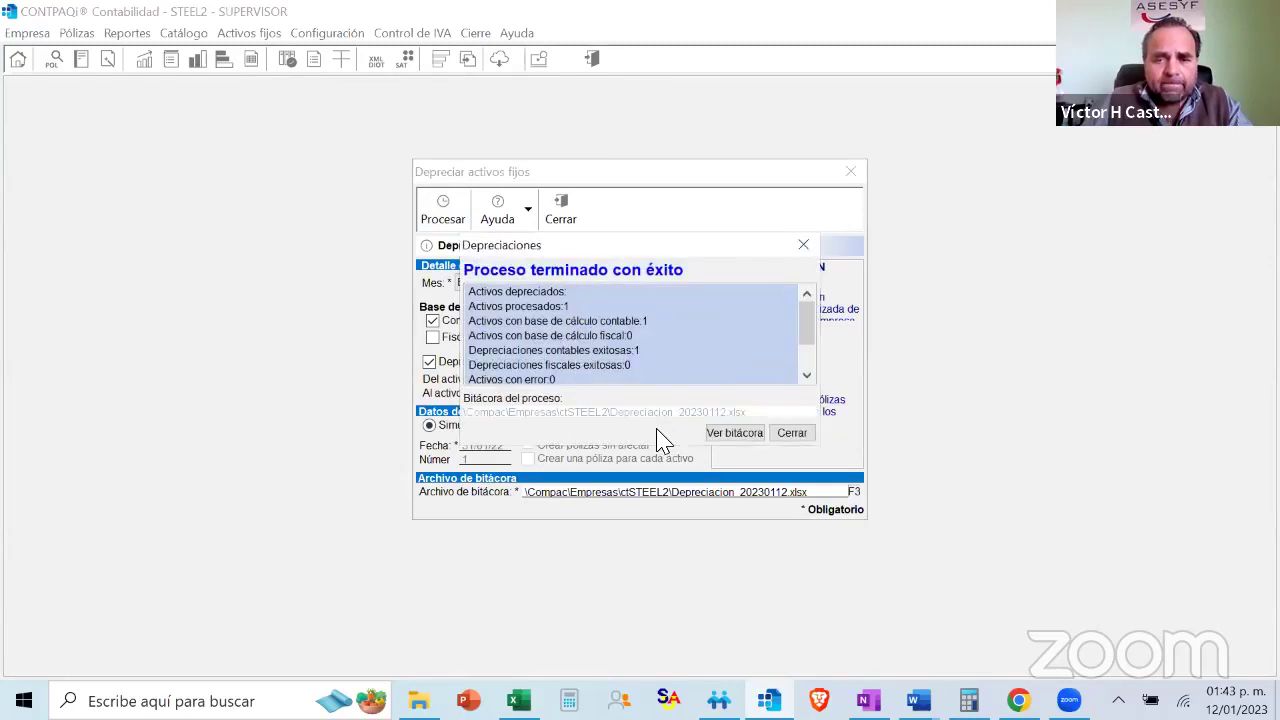
{"action": "scroll", "coordinate": [605, 340], "scroll_direction": "down", "scroll_amount": 1}
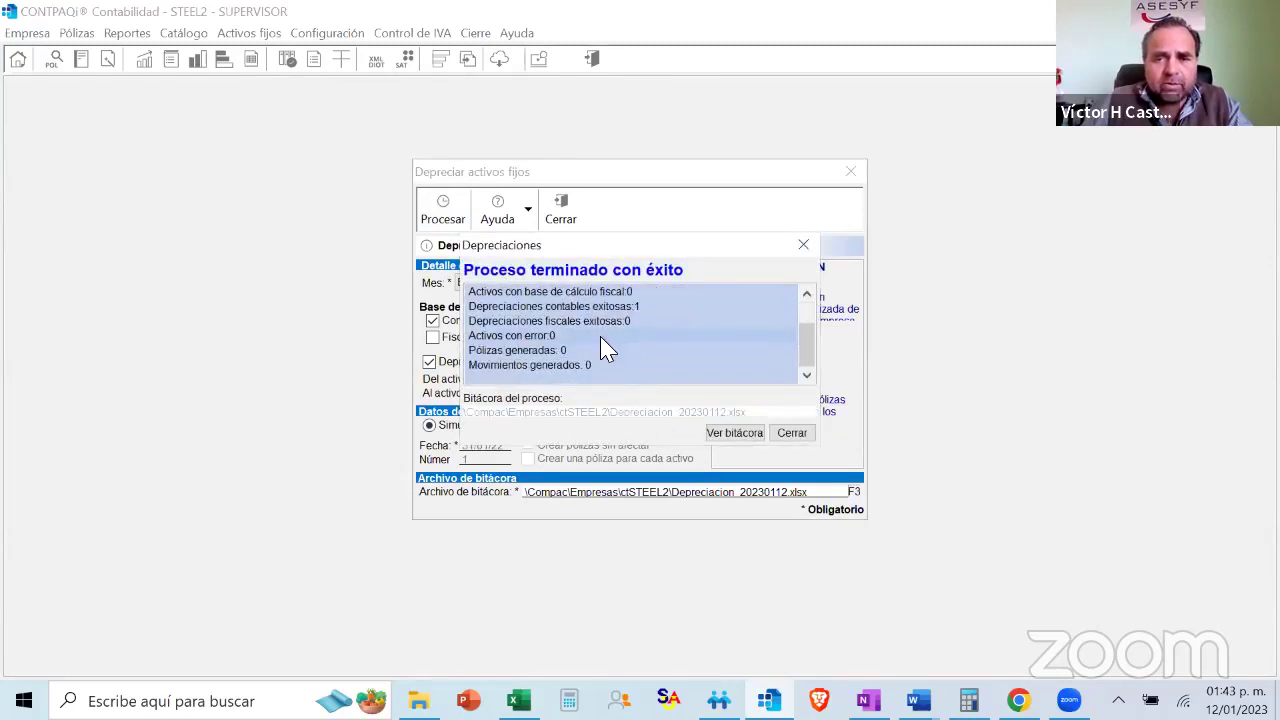
{"action": "scroll", "coordinate": [585, 350], "scroll_direction": "up", "scroll_amount": 1}
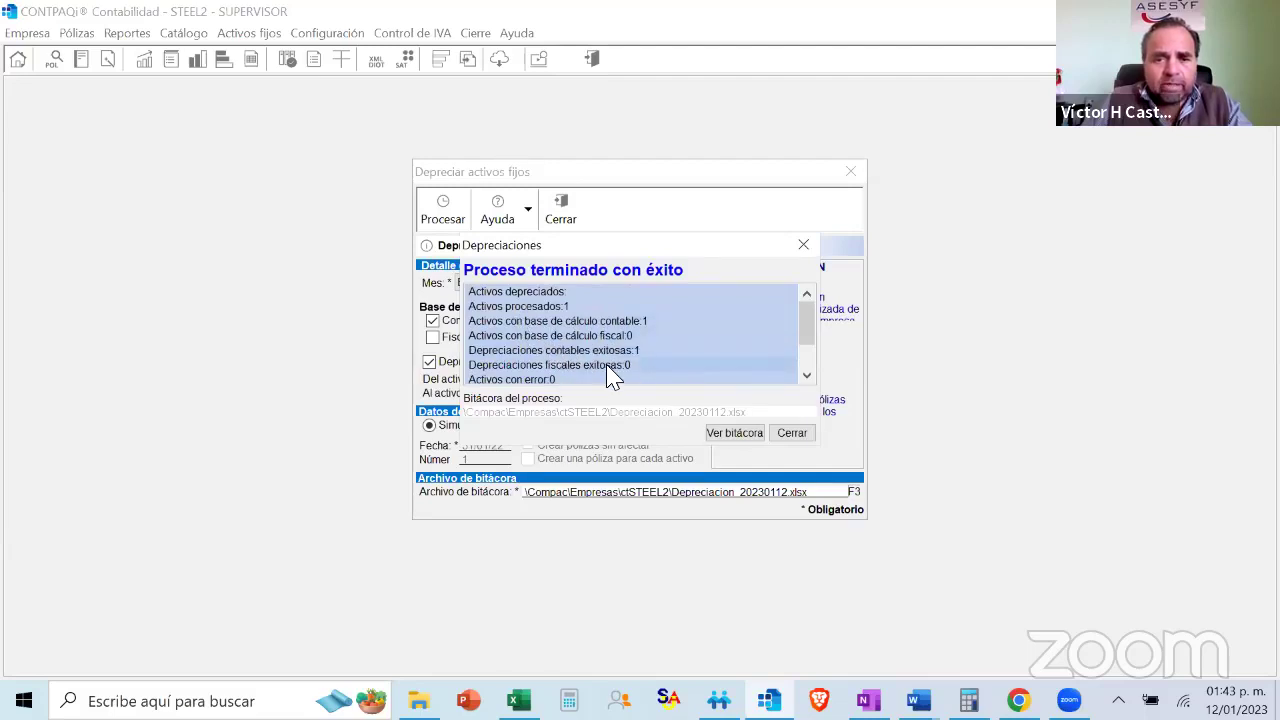
{"action": "scroll", "coordinate": [560, 372], "scroll_direction": "down", "scroll_amount": 1}
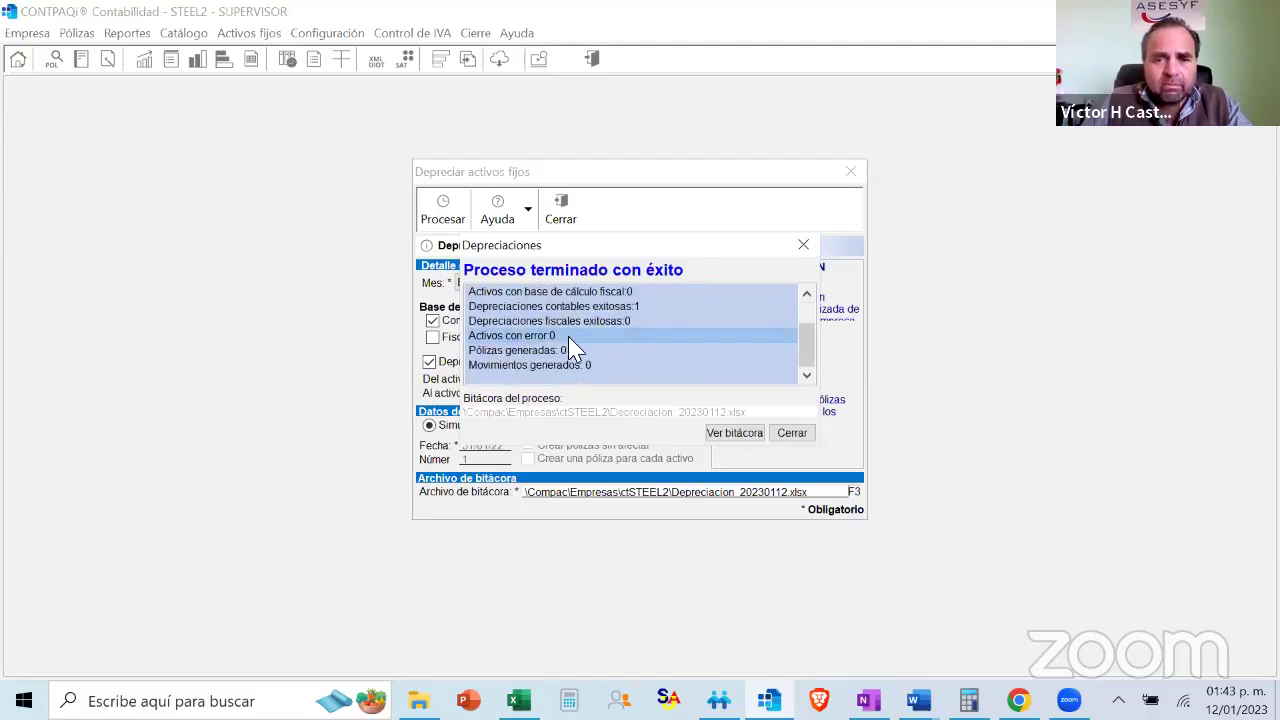
{"action": "left_click", "coordinate": [790, 434]}
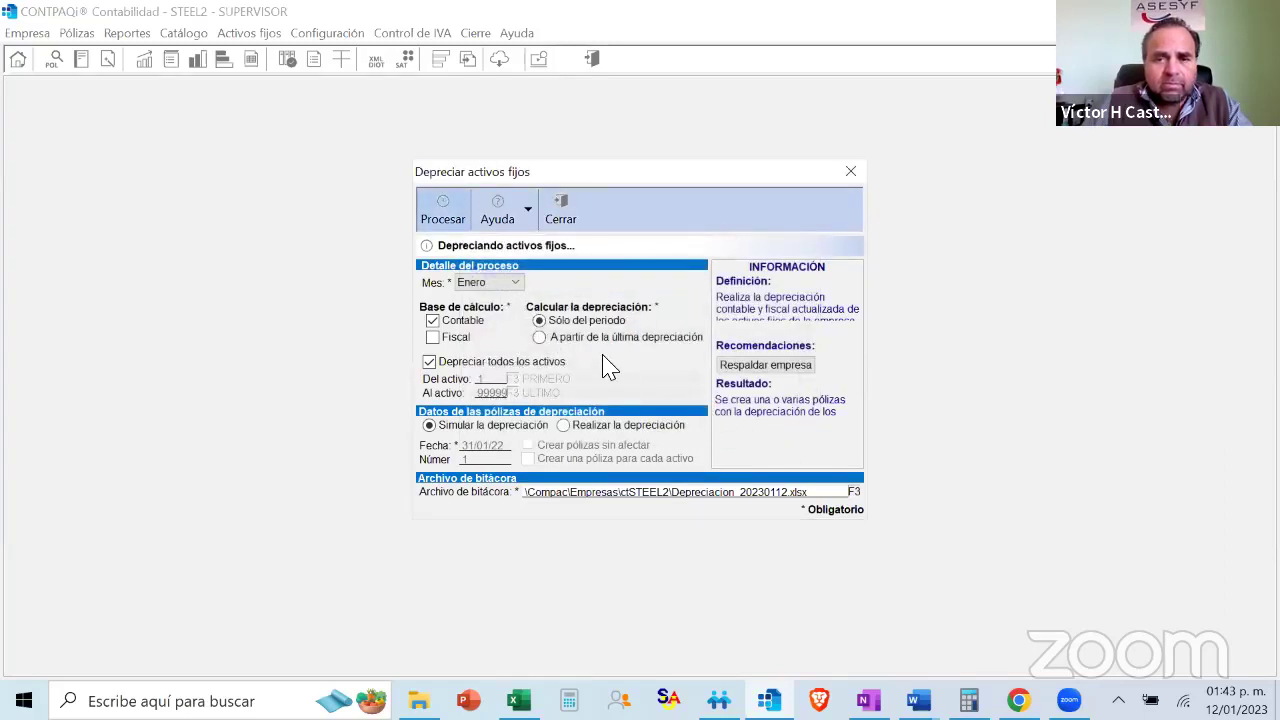
Rerun the Enero accounting depreciation simulation, overwrite the existing log file and open the log
{"action": "left_click", "coordinate": [440, 214]}
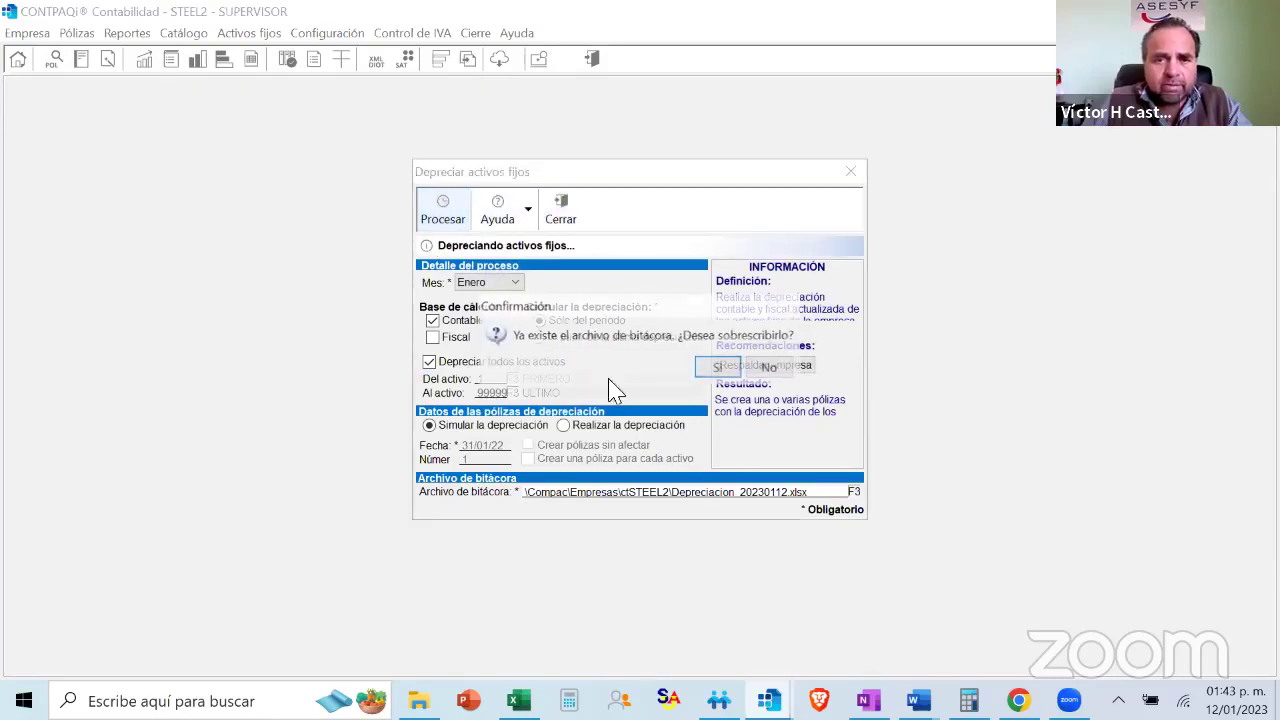
{"action": "left_click", "coordinate": [703, 367]}
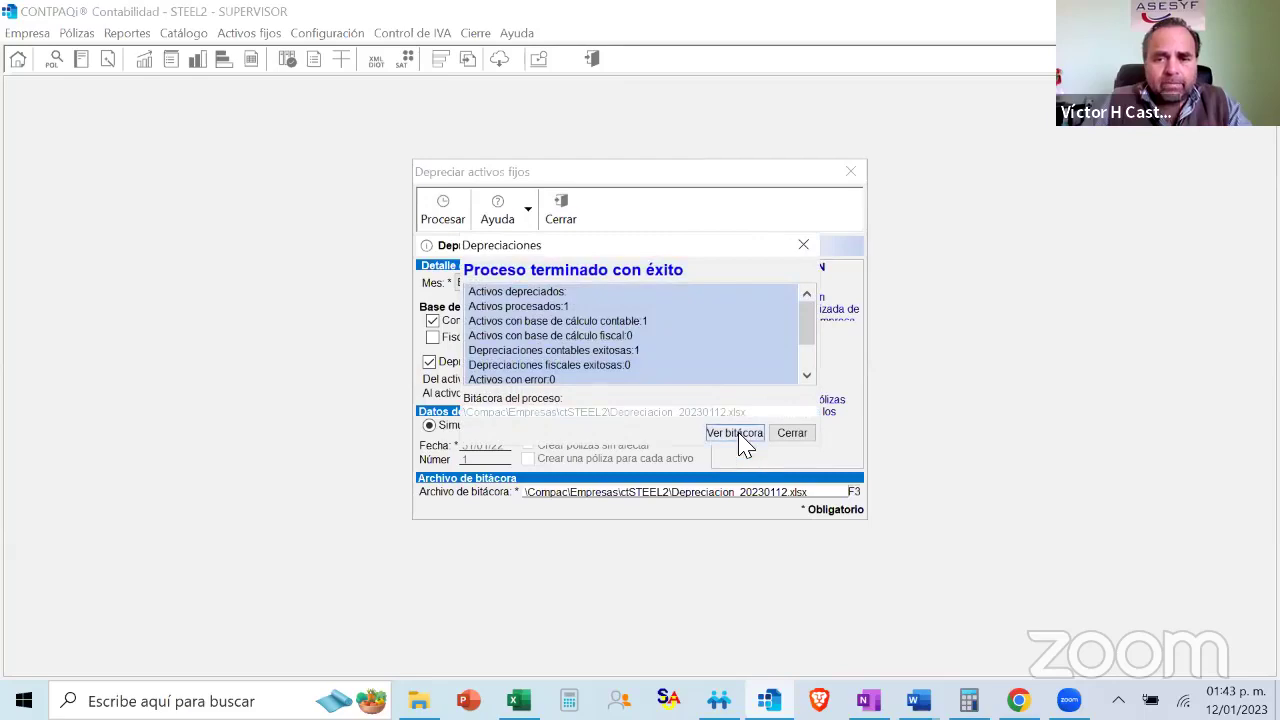
{"action": "left_click", "coordinate": [735, 435]}
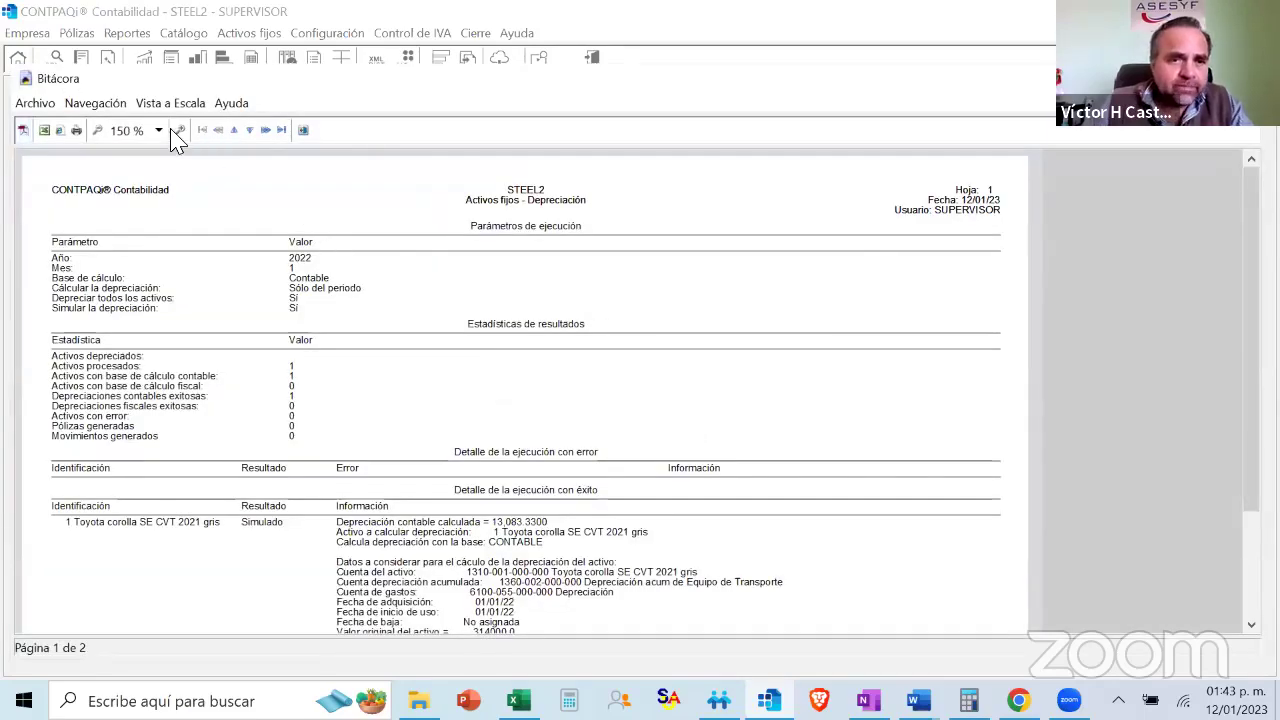
Enlarge the depreciation log and examine its run parameters, result statistics and the Toyota Corolla's calculation details
{"action": "left_click", "coordinate": [158, 131]}
{"action": "left_click", "coordinate": [158, 283]}
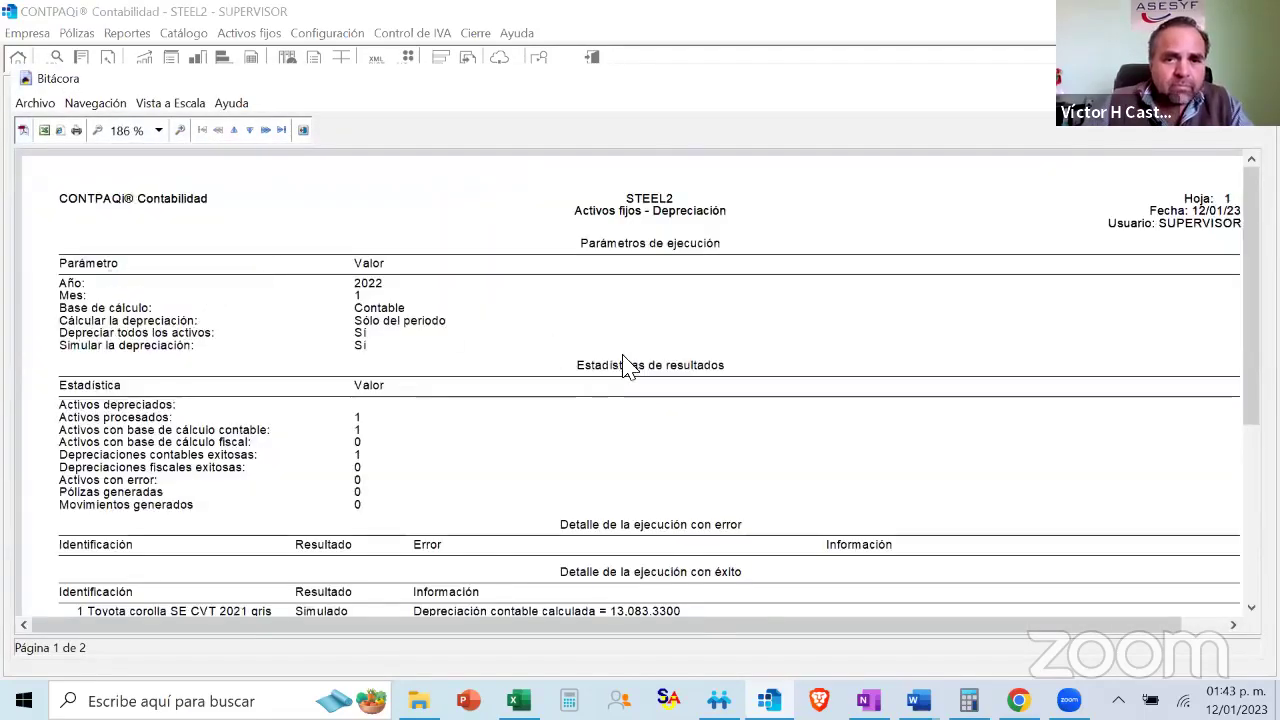
{"action": "scroll", "coordinate": [628, 368], "scroll_direction": "down", "scroll_amount": 1}
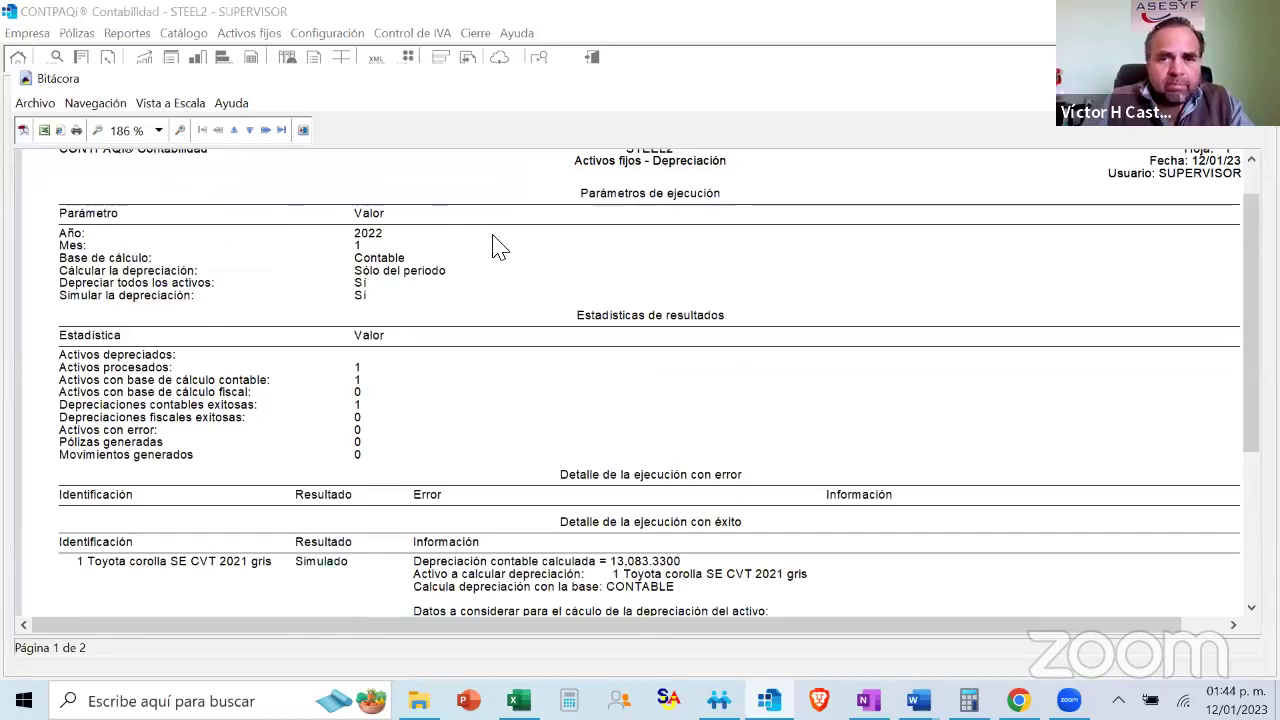
{"action": "scroll", "coordinate": [505, 250], "scroll_direction": "up", "scroll_amount": 1}
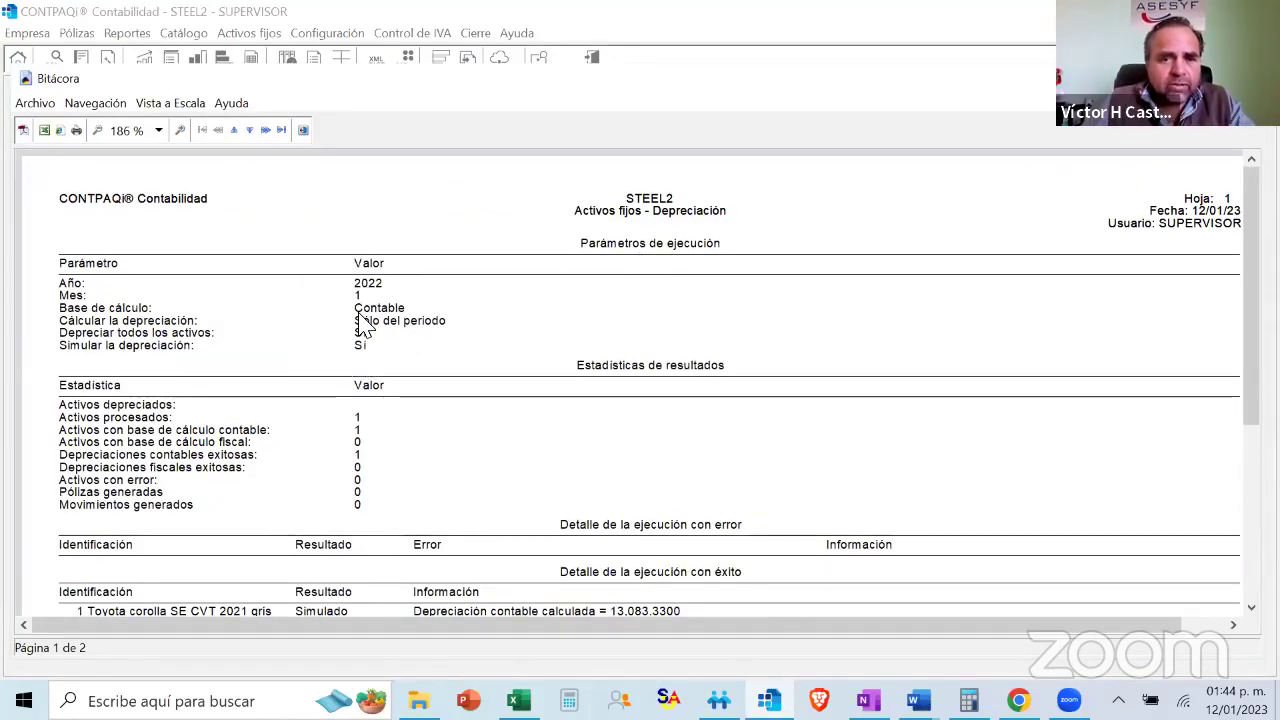
{"action": "scroll", "coordinate": [368, 328], "scroll_direction": "down", "scroll_amount": 2}
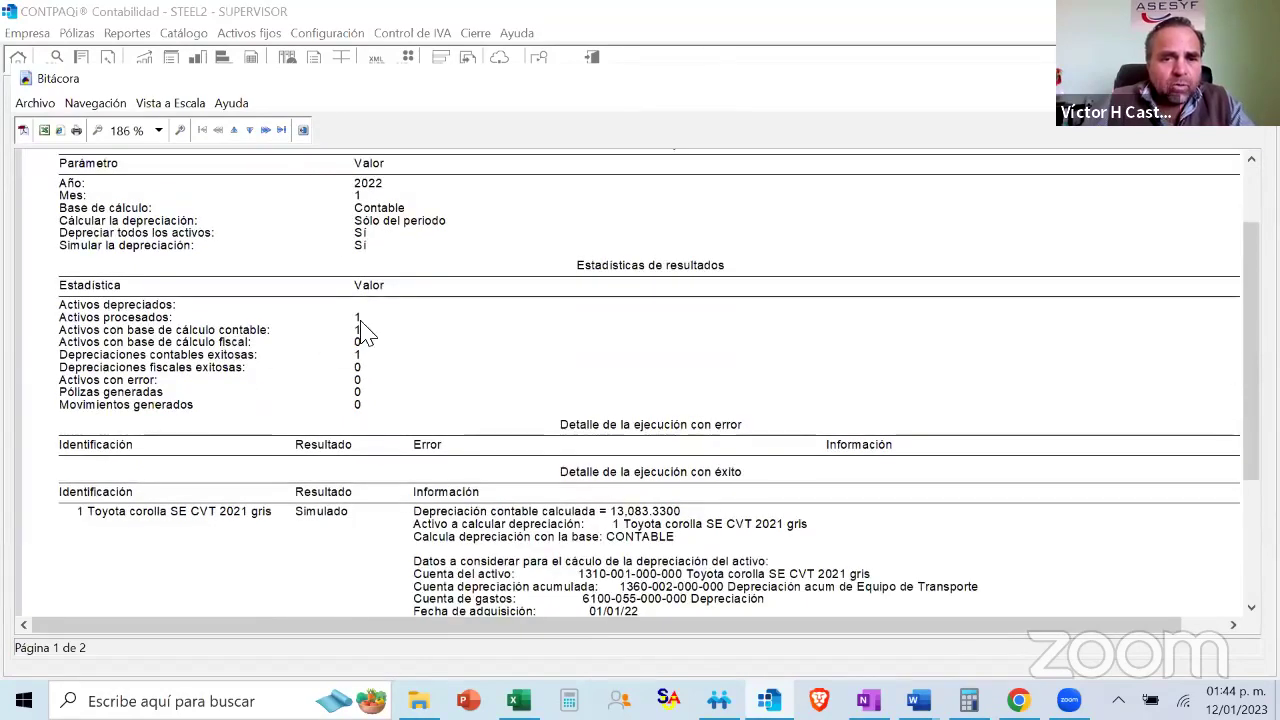
{"action": "scroll", "coordinate": [366, 335], "scroll_direction": "down", "scroll_amount": 1}
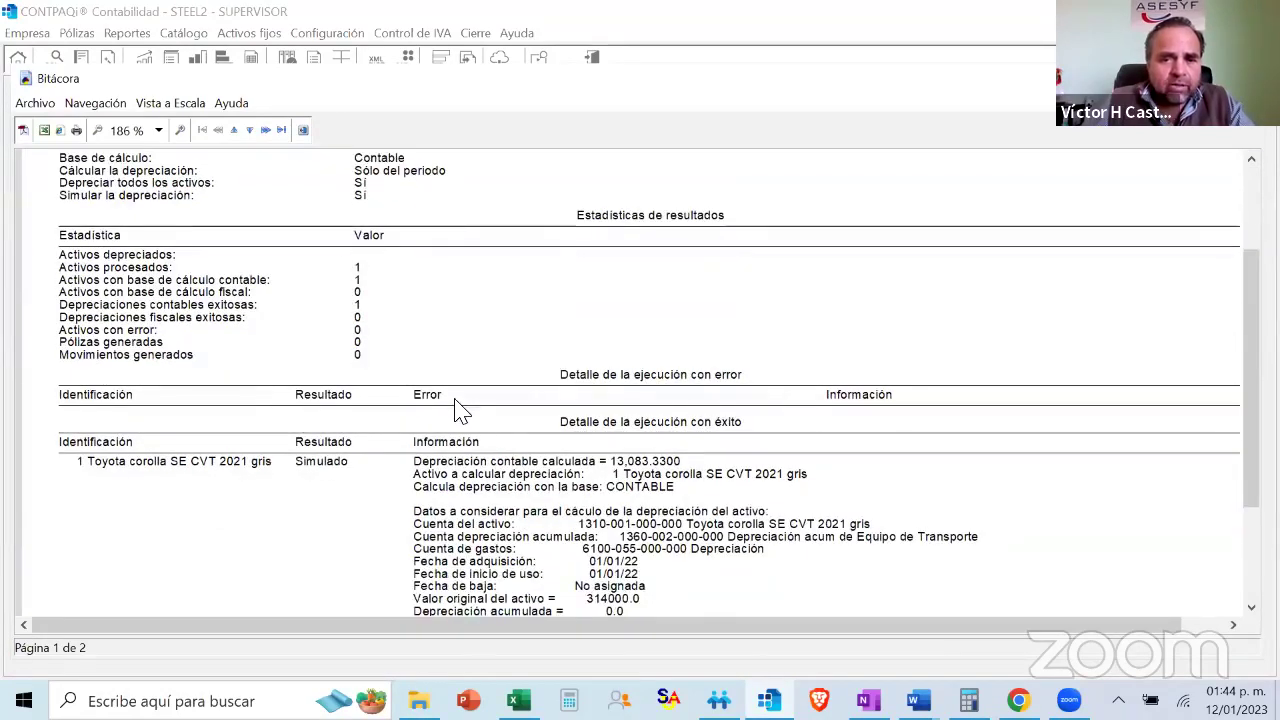
{"action": "scroll", "coordinate": [779, 398], "scroll_direction": "down", "scroll_amount": 2}
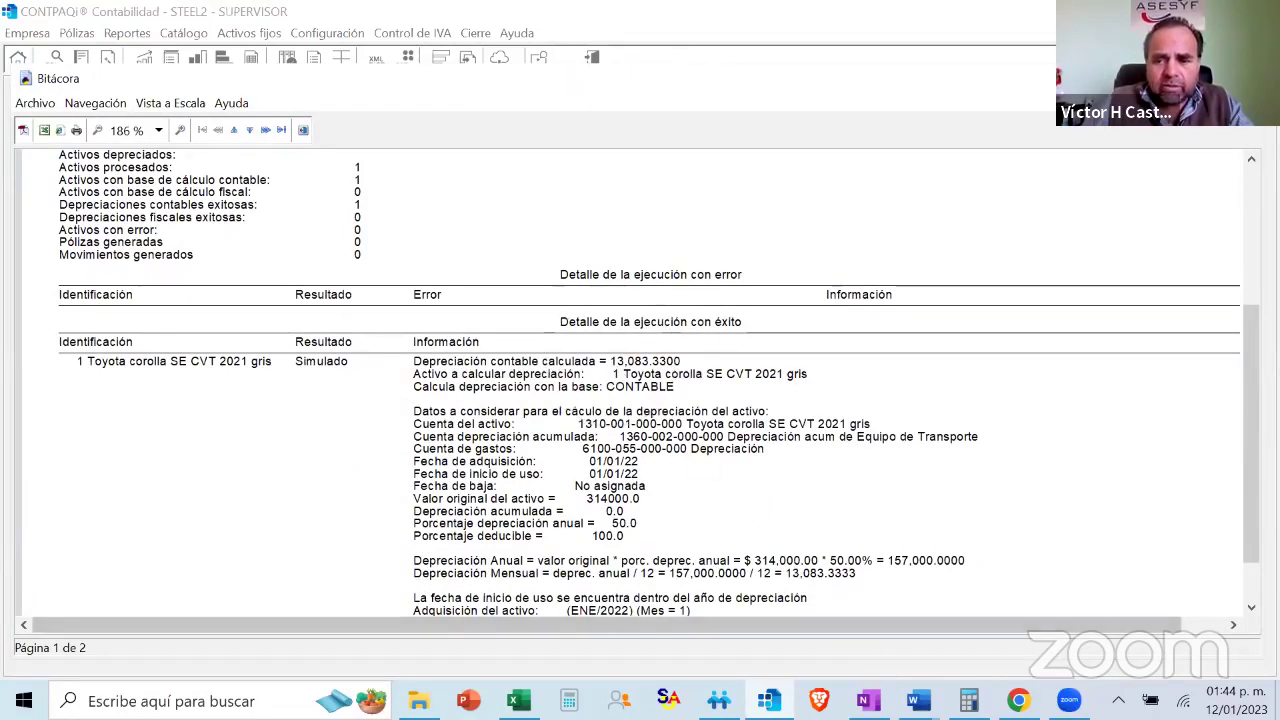
Switch to OneNote and circle the handwritten 13083.33 with the cyan highlighter
{"action": "left_click", "coordinate": [866, 700]}
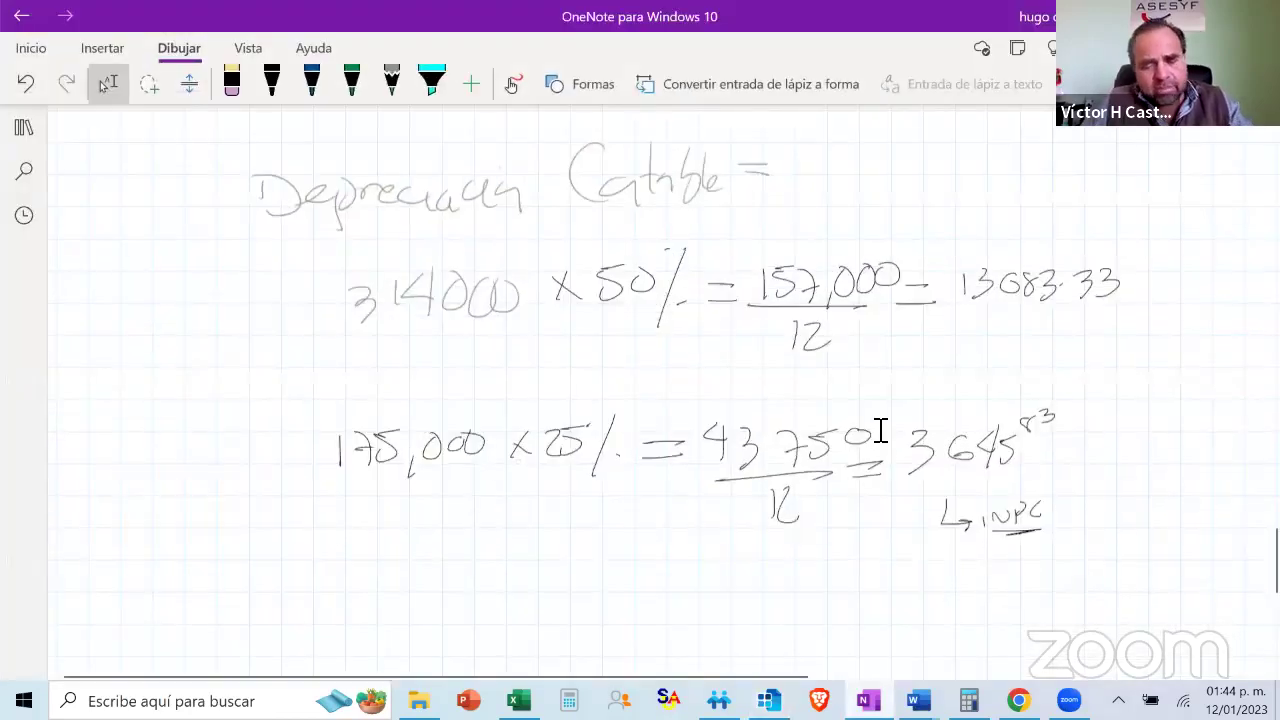
{"action": "left_click", "coordinate": [272, 83]}
{"action": "left_click", "coordinate": [432, 83]}
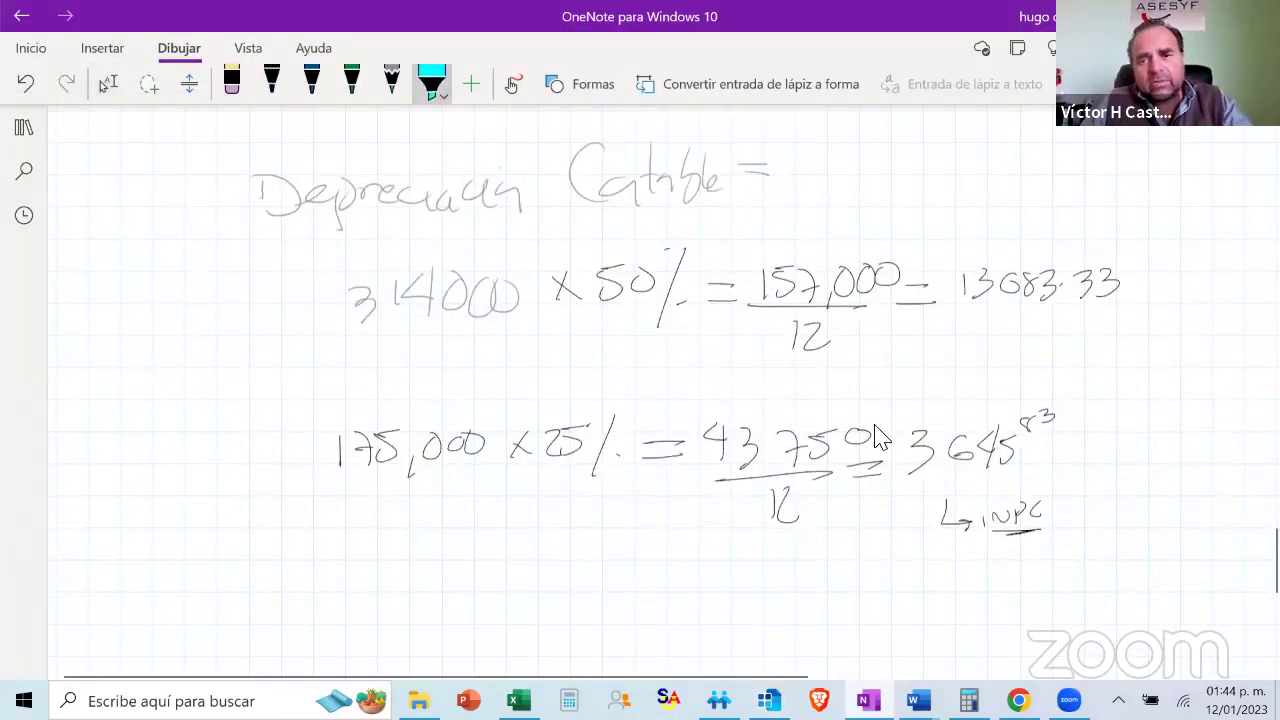
{"action": "mouse_move", "coordinate": [982, 244]}
{"action": "left_mouse_down"}
{"action": "mouse_move", "coordinate": [1034, 244]}
{"action": "mouse_move", "coordinate": [1060, 228]}
{"action": "mouse_move", "coordinate": [960, 270]}
{"action": "mouse_move", "coordinate": [1090, 285]}
{"action": "left_mouse_up"}
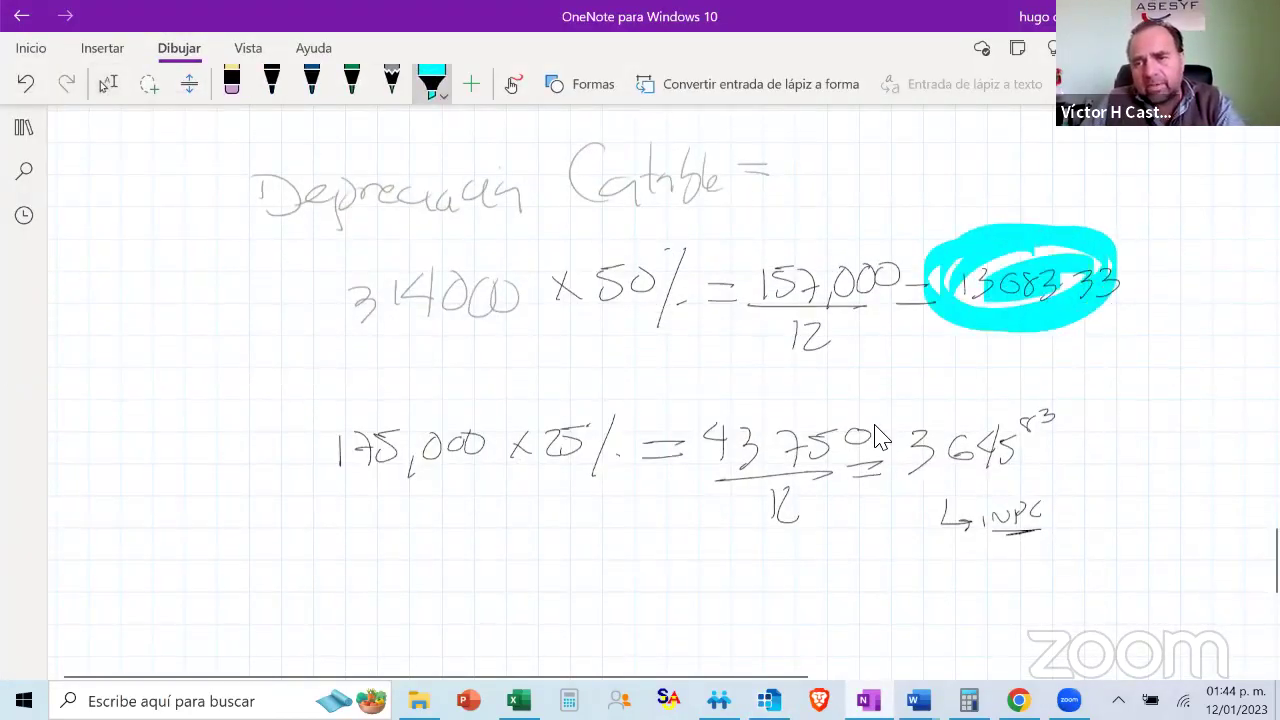
Return to the CONTPAQi log and examine the Corolla's annual and monthly depreciation formulas and the movements on page 2
{"action": "key", "text": "alt+Tab"}
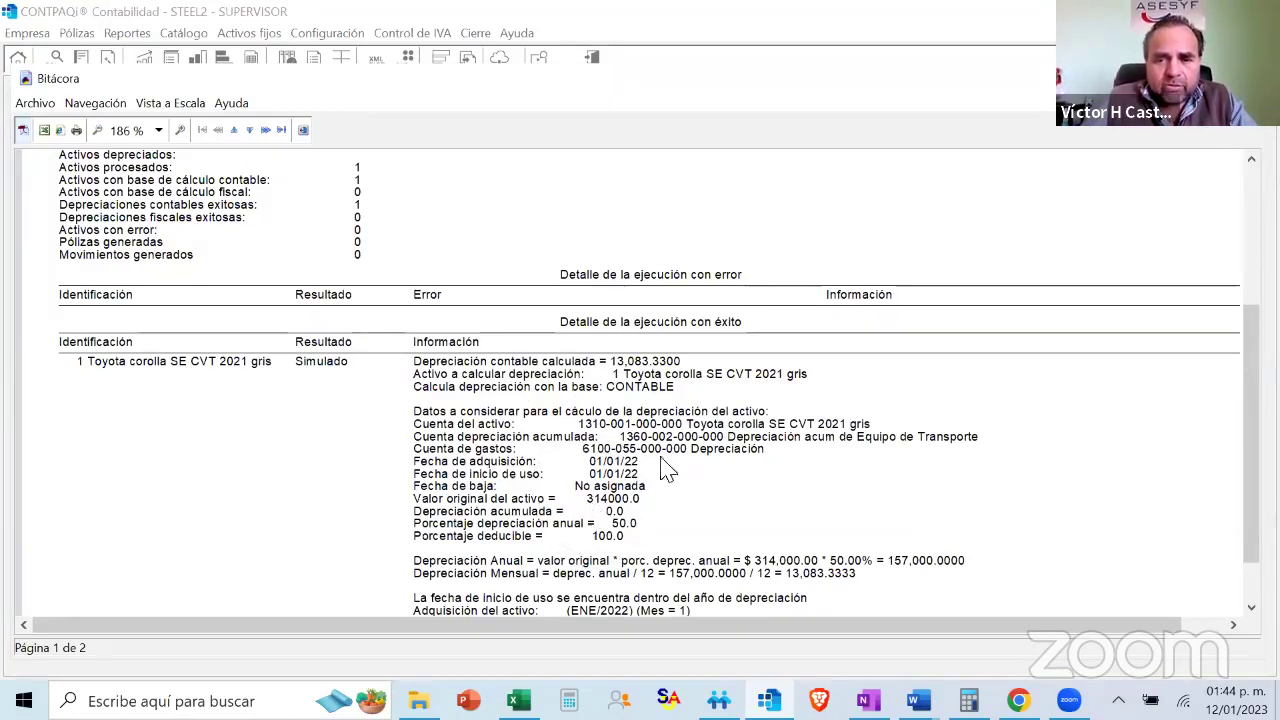
{"action": "scroll", "coordinate": [660, 465], "scroll_direction": "down", "scroll_amount": 1}
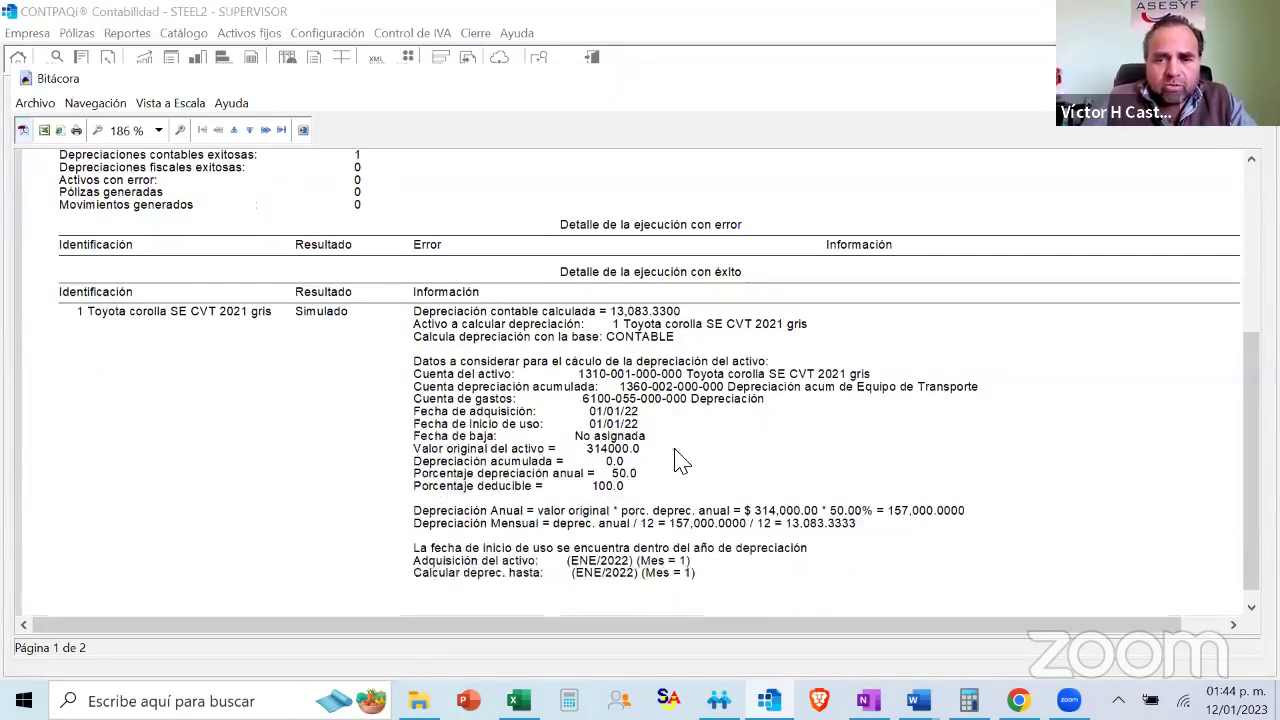
{"action": "left_click", "coordinate": [620, 486]}
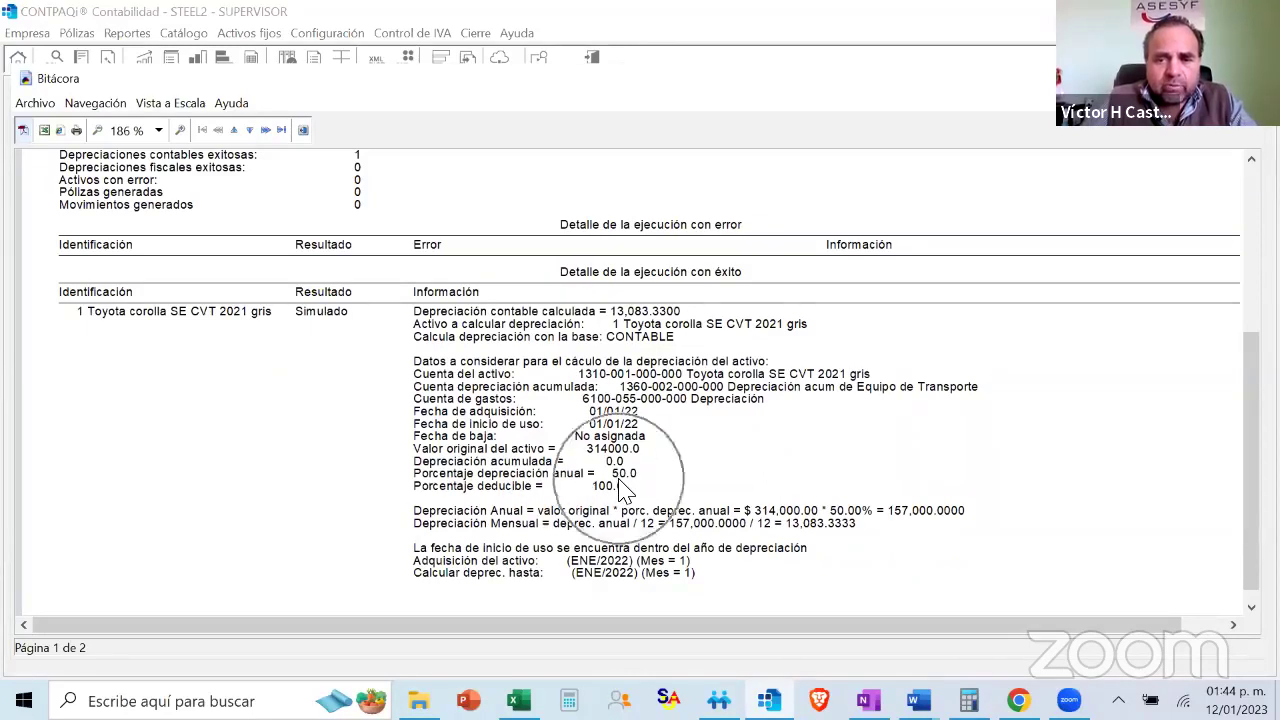
{"action": "left_click", "coordinate": [608, 495]}
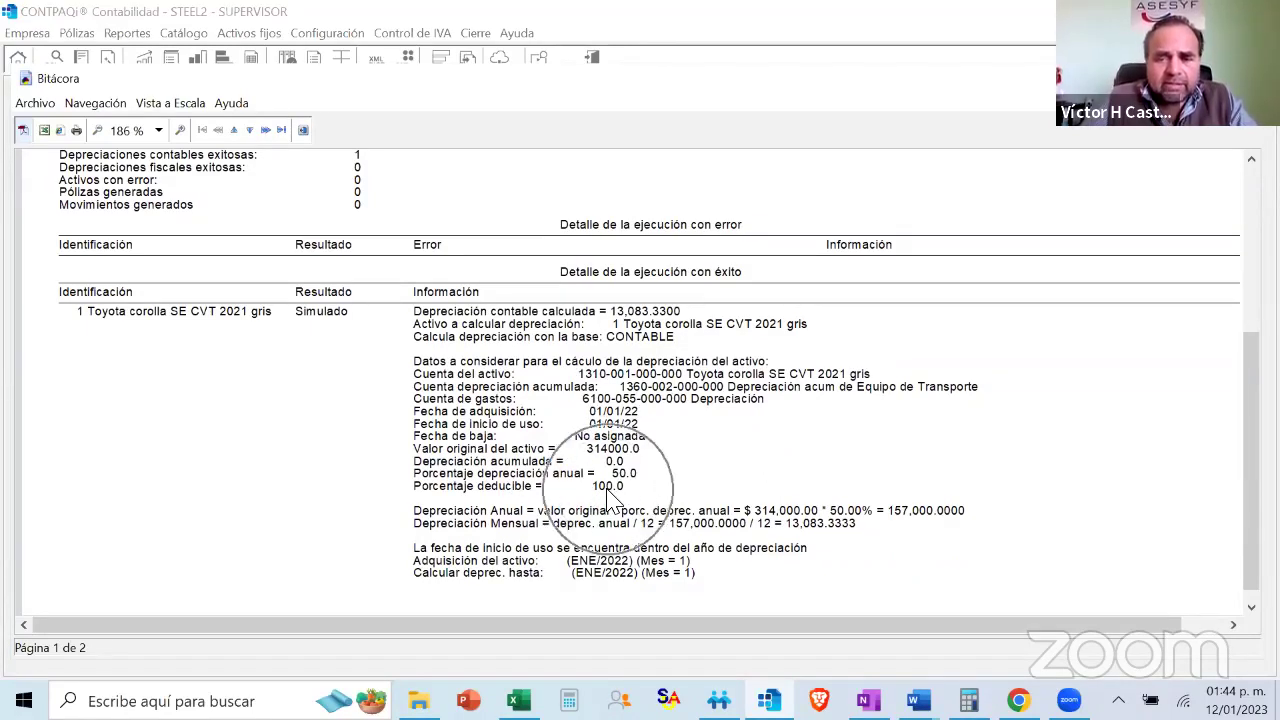
{"action": "left_click", "coordinate": [608, 494]}
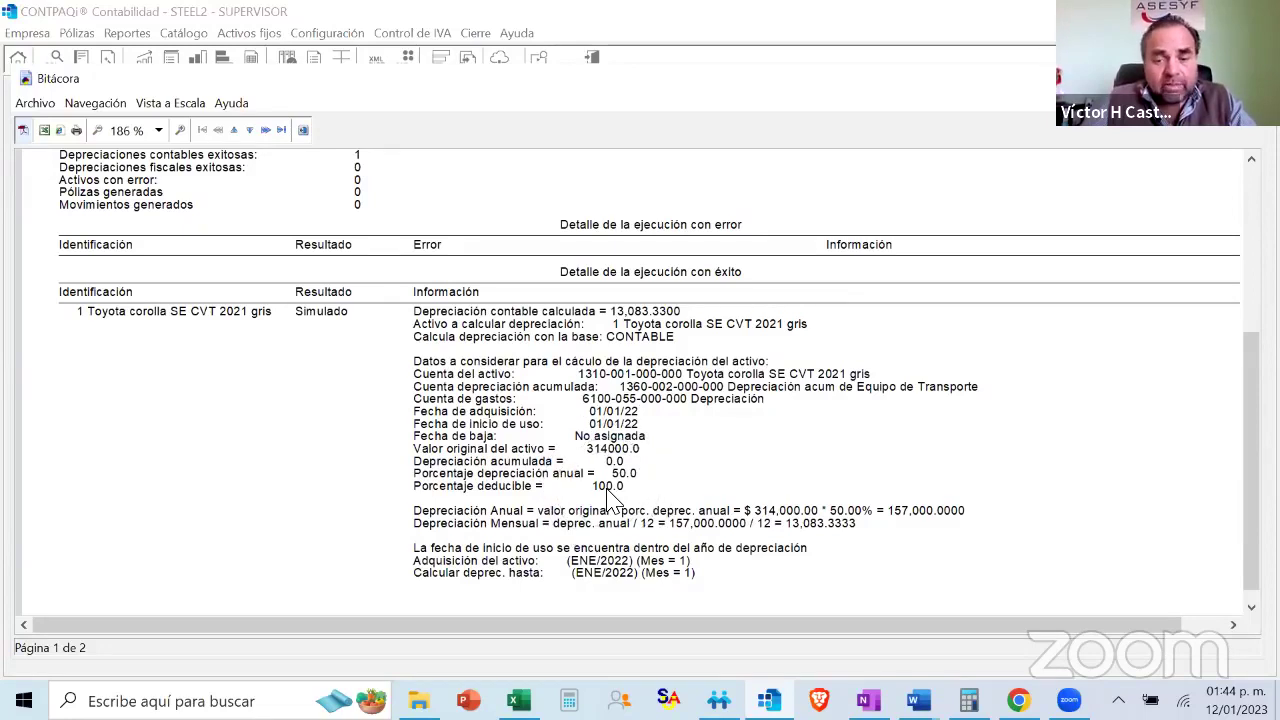
{"action": "left_click", "coordinate": [764, 525]}
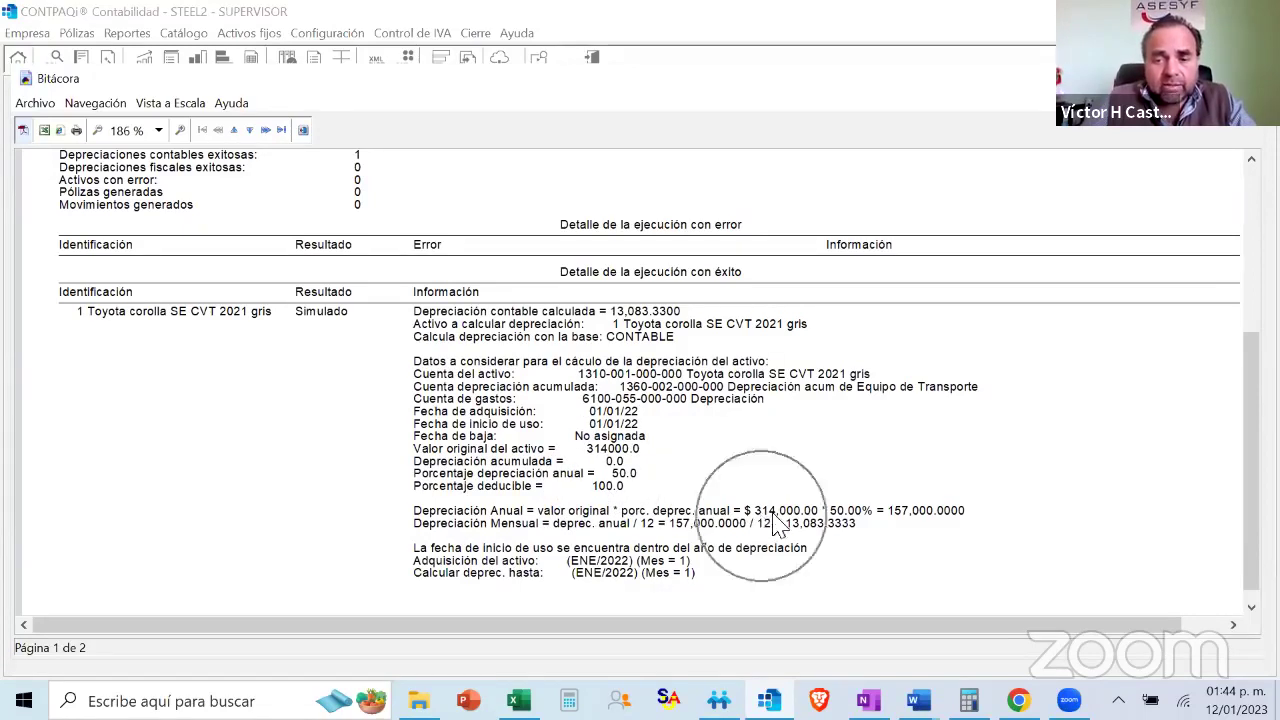
{"action": "left_click", "coordinate": [857, 524]}
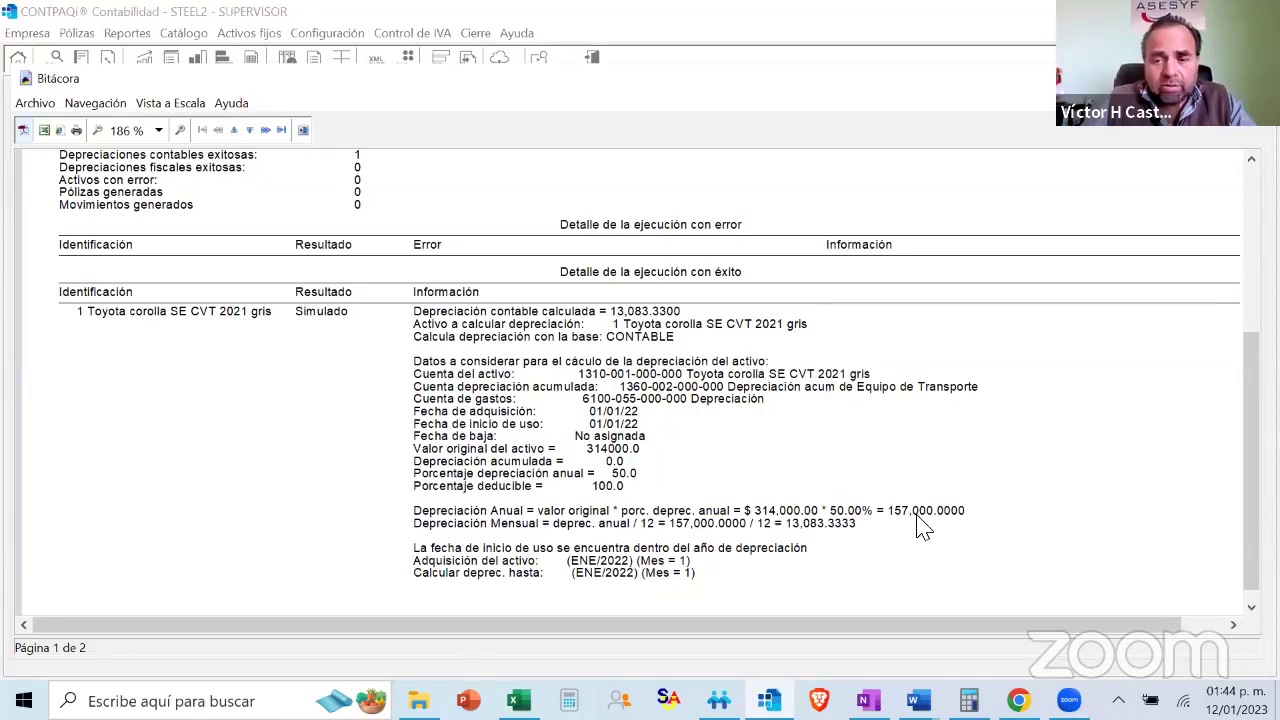
{"action": "left_click", "coordinate": [918, 517]}
{"action": "left_click", "coordinate": [918, 517]}
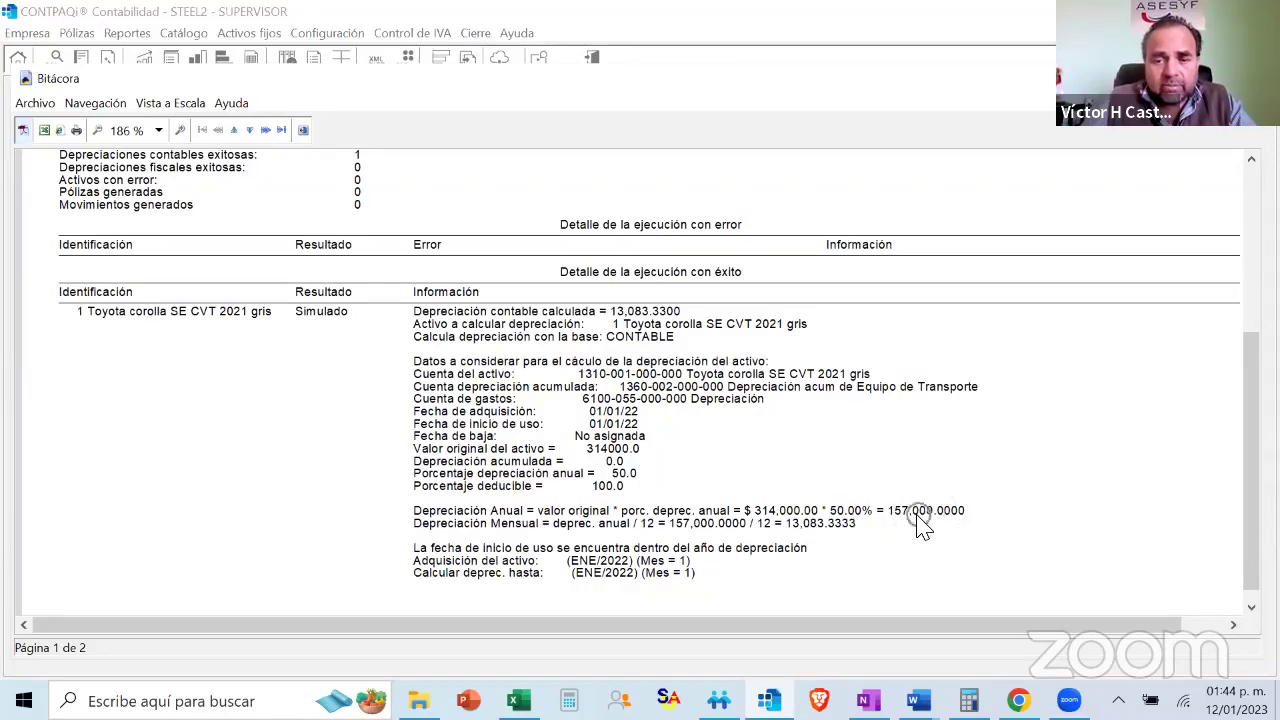
{"action": "left_click", "coordinate": [773, 530]}
{"action": "left_click", "coordinate": [821, 528]}
{"action": "scroll", "coordinate": [686, 526], "scroll_direction": "down", "scroll_amount": 1}
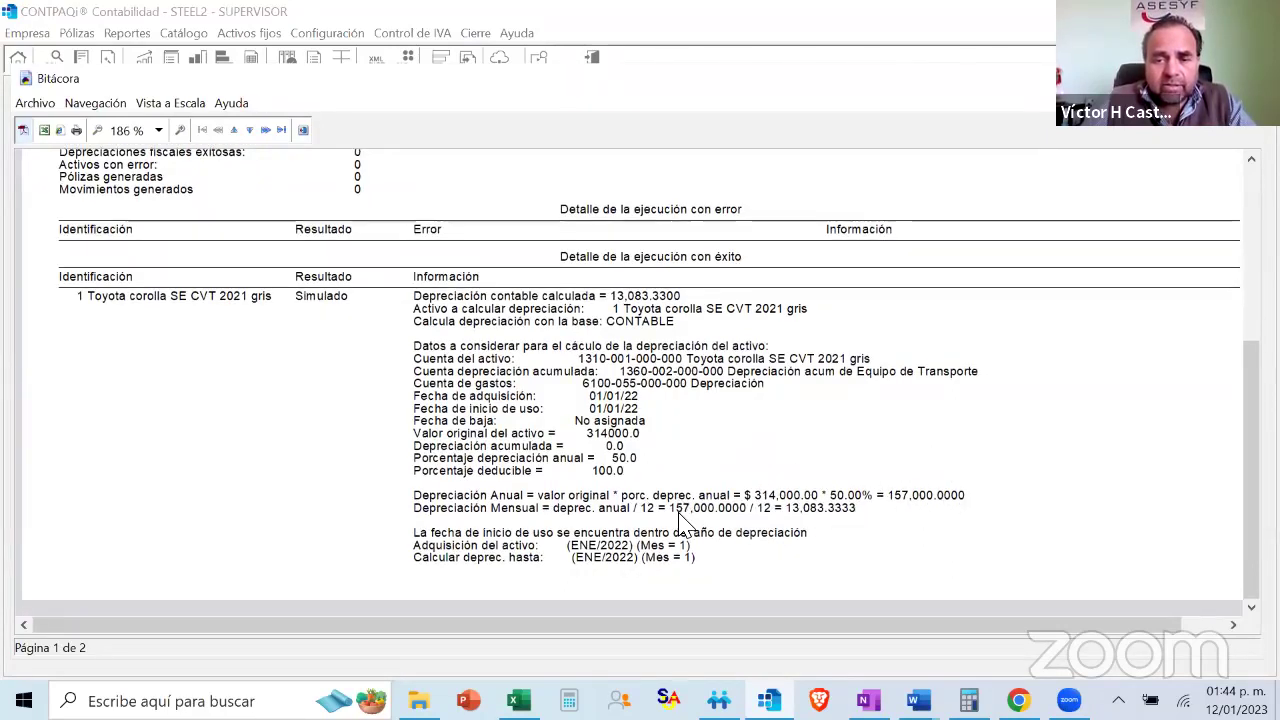
{"action": "left_click", "coordinate": [265, 130]}
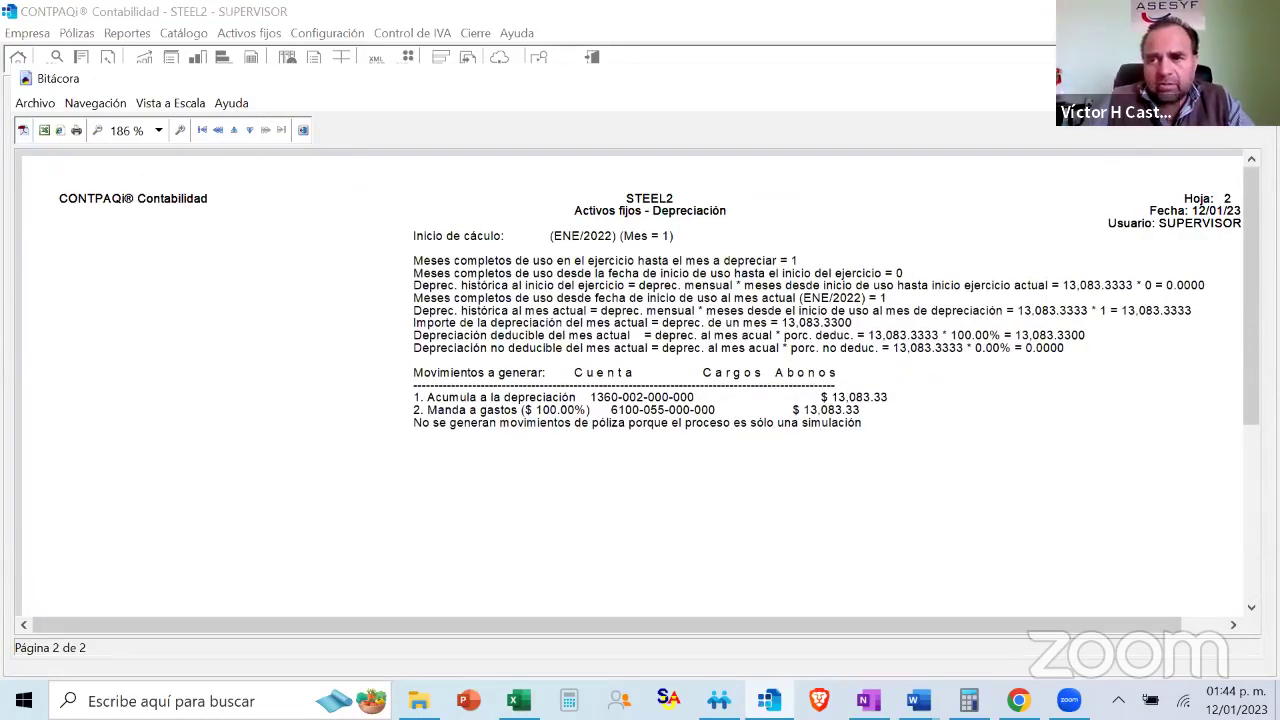
Close the log and results summary, and set the calculation basis to Fiscal only, with the depreciation simulated
{"action": "key", "text": "alt+F4"}
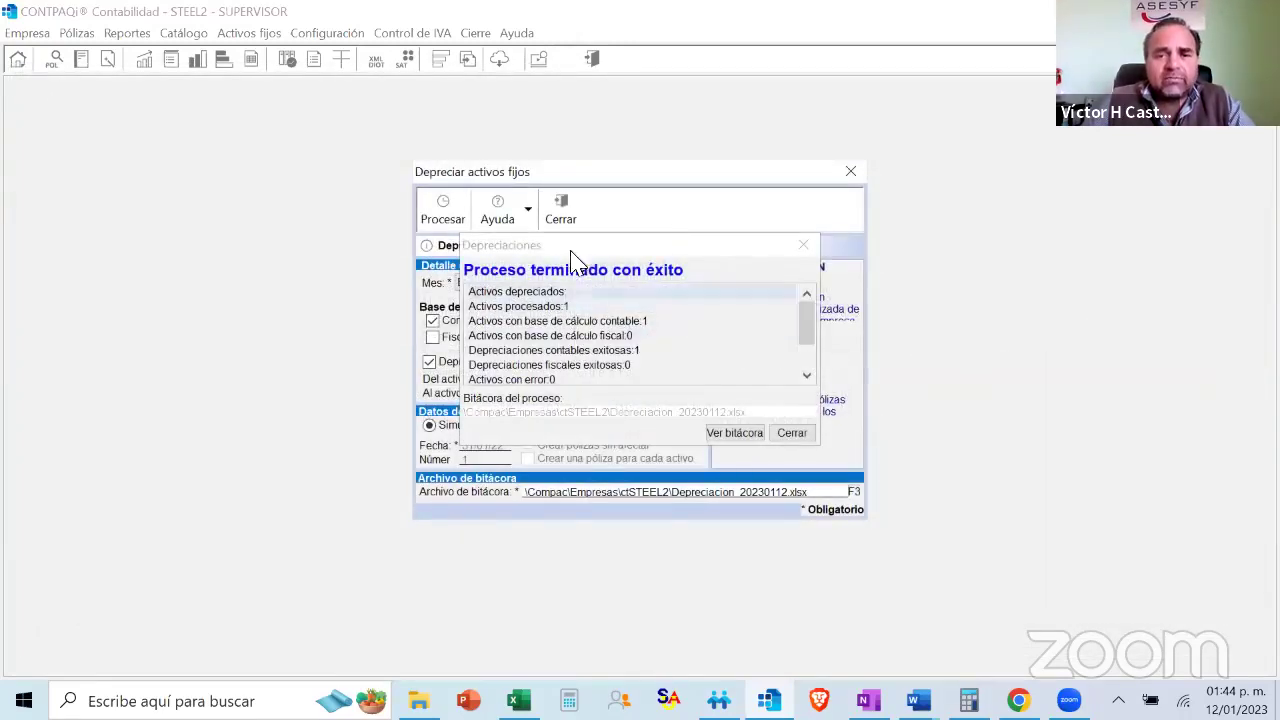
{"action": "left_click", "coordinate": [803, 245]}
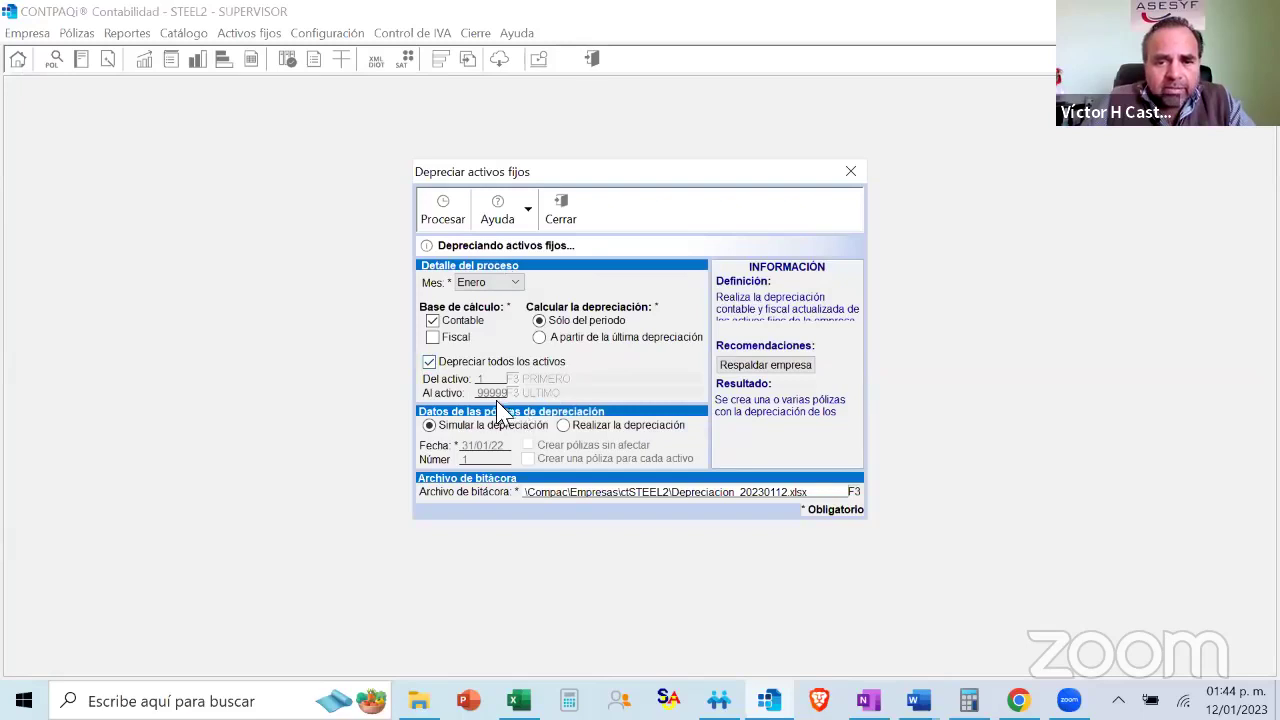
{"action": "left_click", "coordinate": [433, 337]}
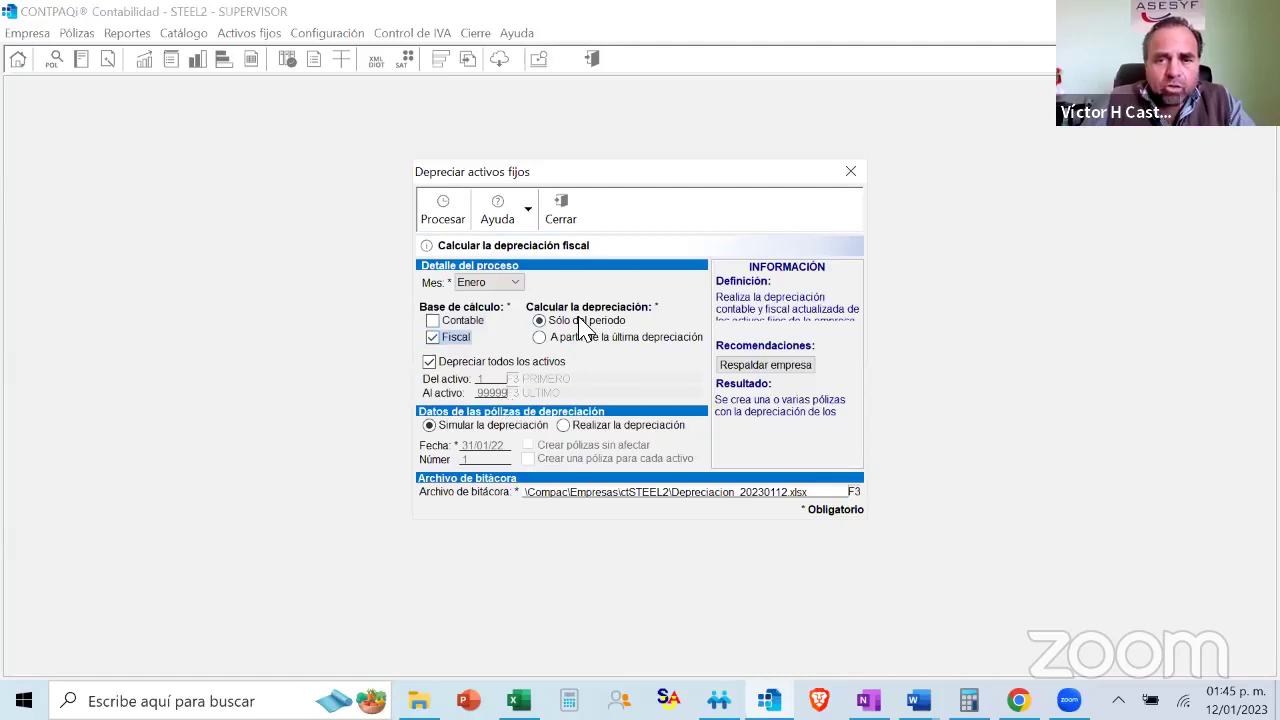
{"action": "left_click", "coordinate": [479, 431]}
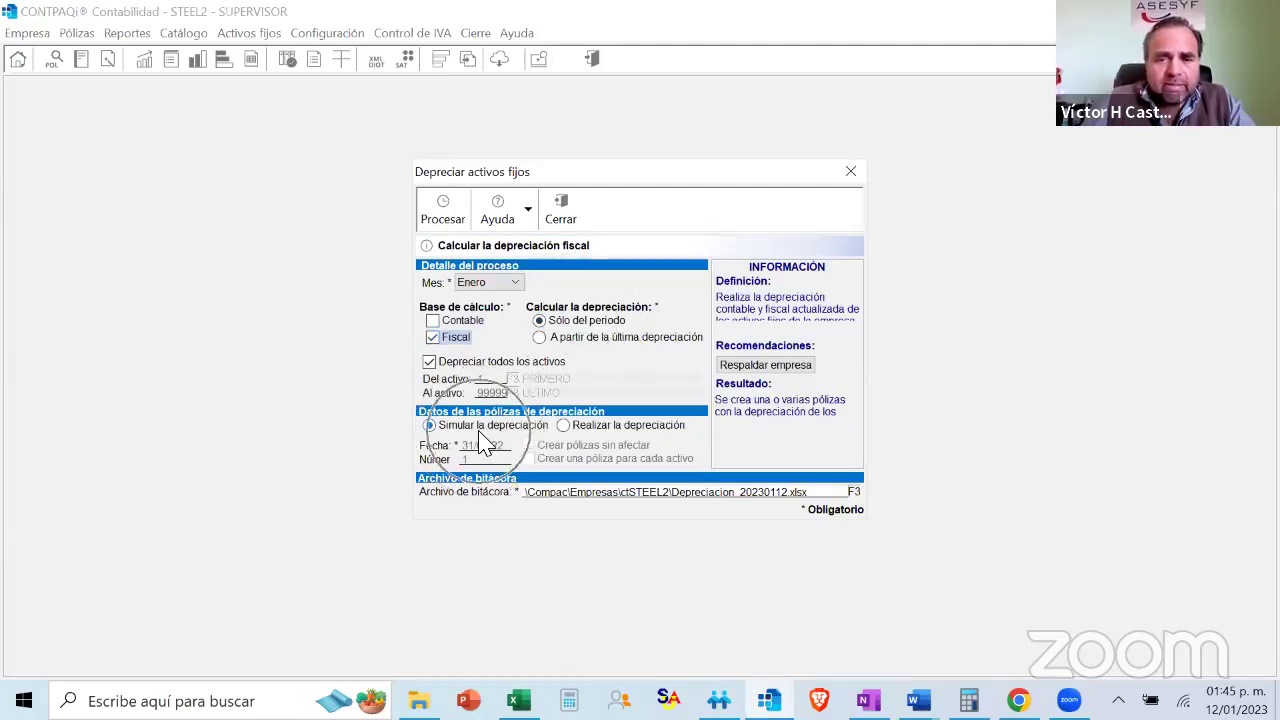
{"action": "left_click", "coordinate": [479, 431]}
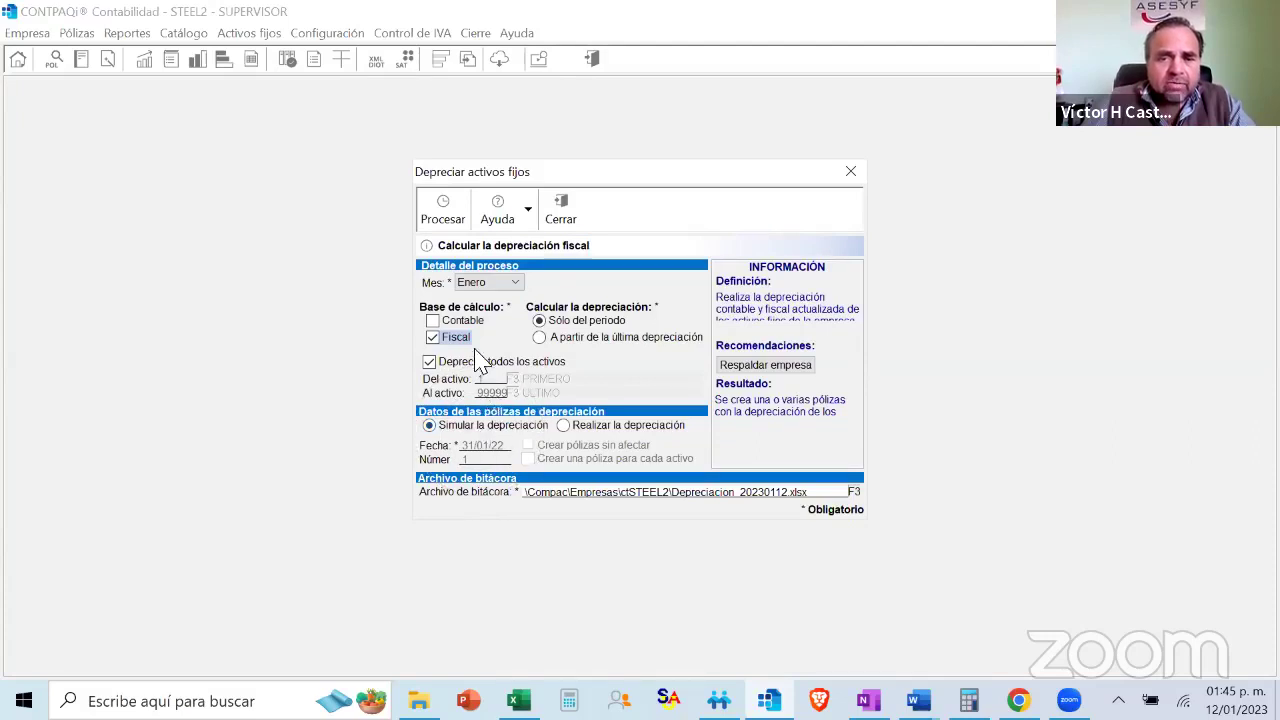
Simulate the January fiscal depreciation, overwriting the existing log, and examine the result statistics and the Corolla's calculation details
{"action": "left_click", "coordinate": [438, 214]}
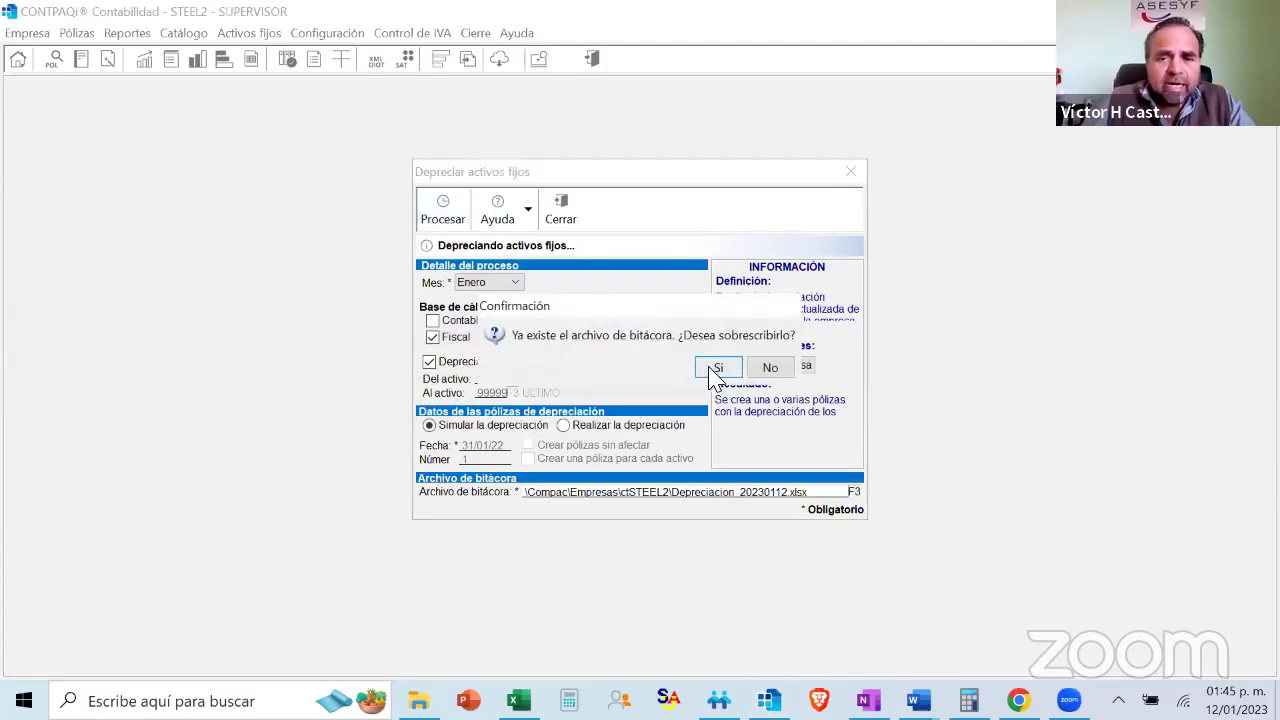
{"action": "left_click", "coordinate": [712, 372]}
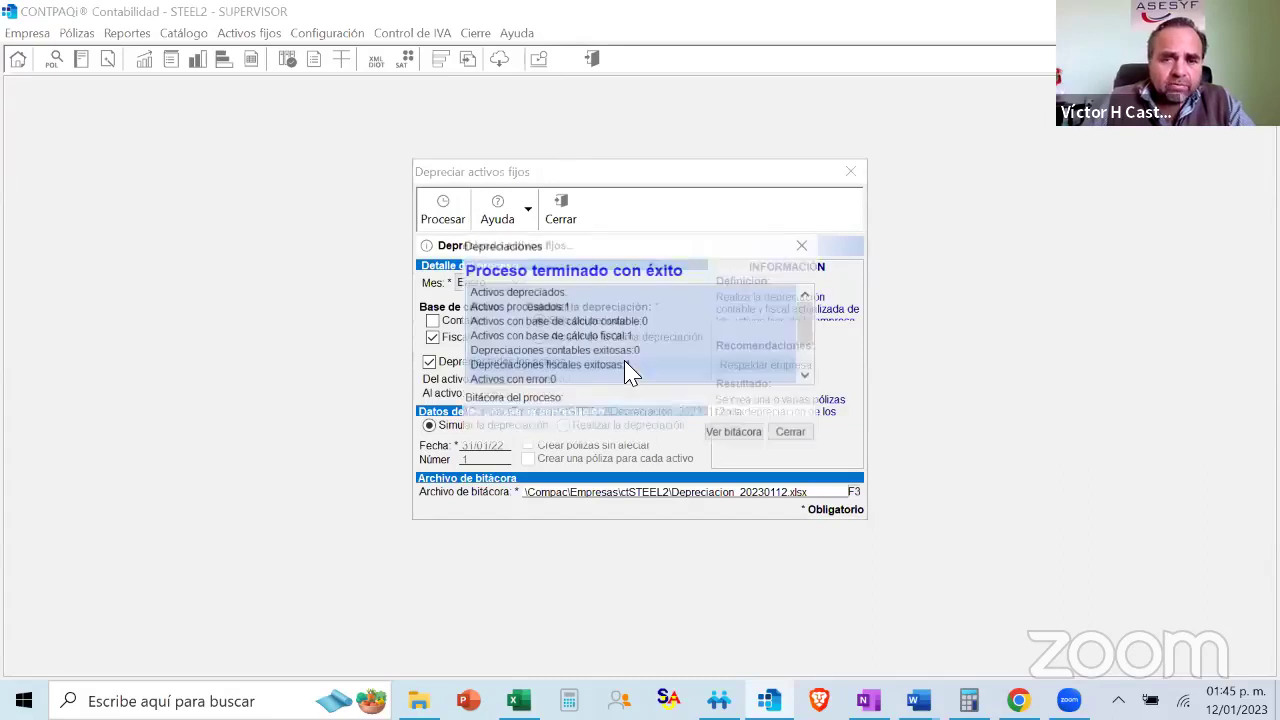
{"action": "scroll", "coordinate": [709, 344], "scroll_direction": "down", "scroll_amount": 1}
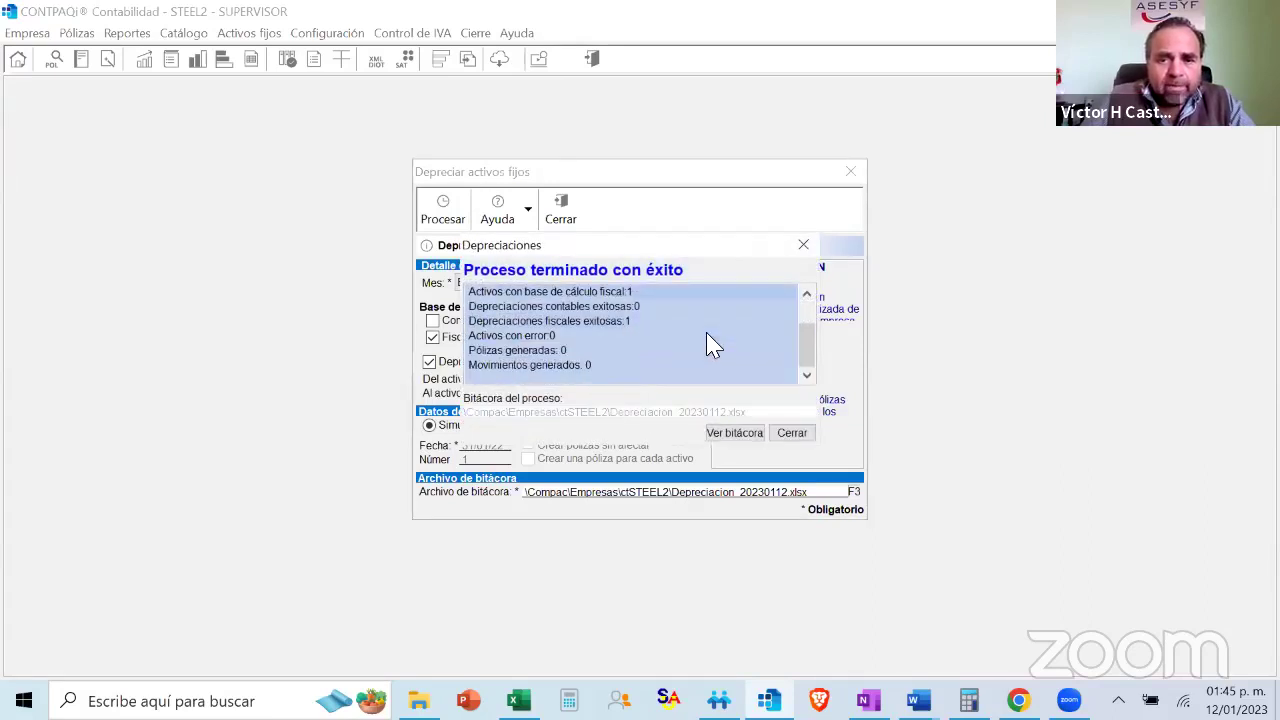
{"action": "scroll", "coordinate": [632, 360], "scroll_direction": "up", "scroll_amount": 1}
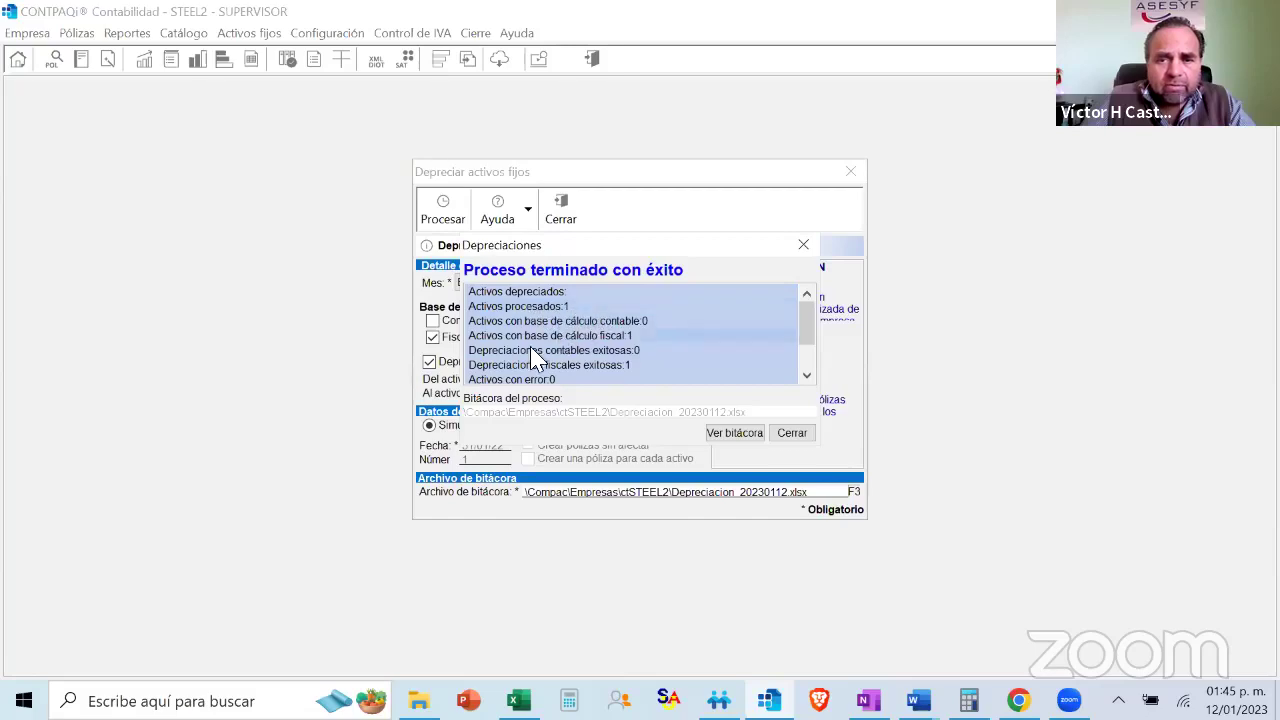
{"action": "left_click", "coordinate": [731, 435]}
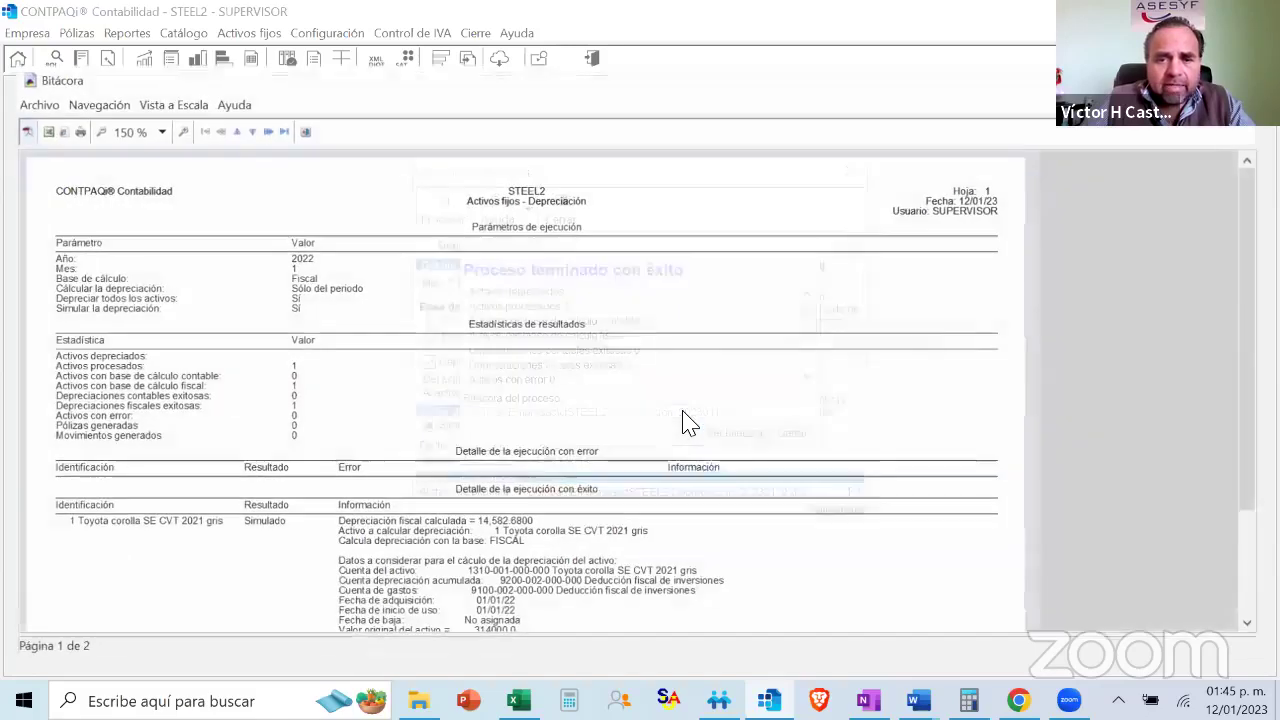
{"action": "scroll", "coordinate": [708, 400], "scroll_direction": "down", "scroll_amount": 3}
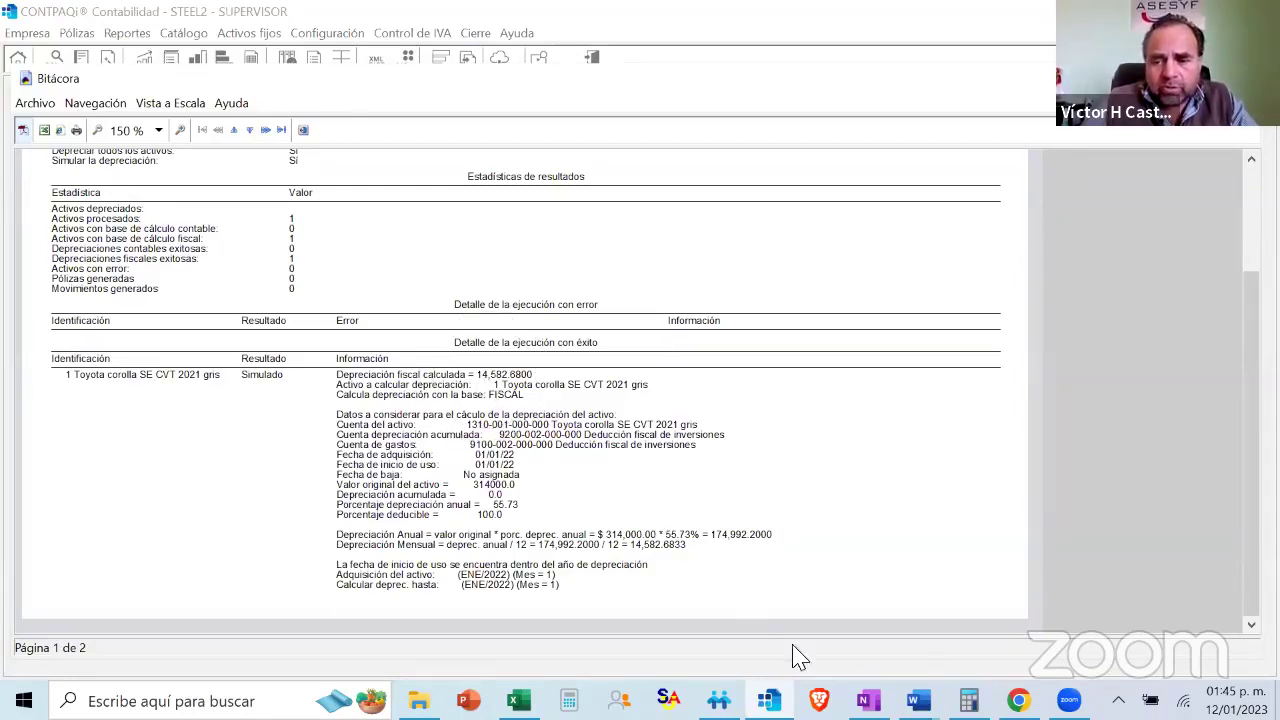
Switch to OneNote, divide 175000 by 12 in the calculator, and compare the result with the handwritten monthly fiscal amount
{"action": "left_click", "coordinate": [868, 700]}
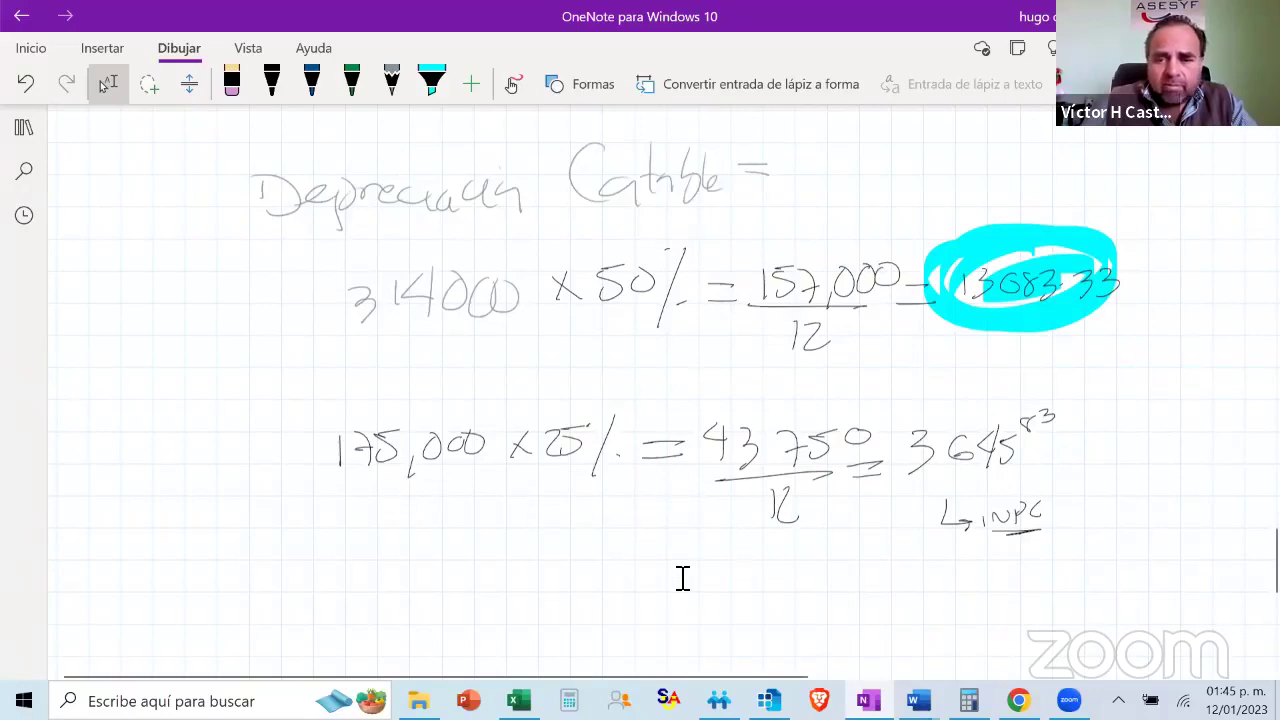
{"action": "left_click", "coordinate": [968, 700]}
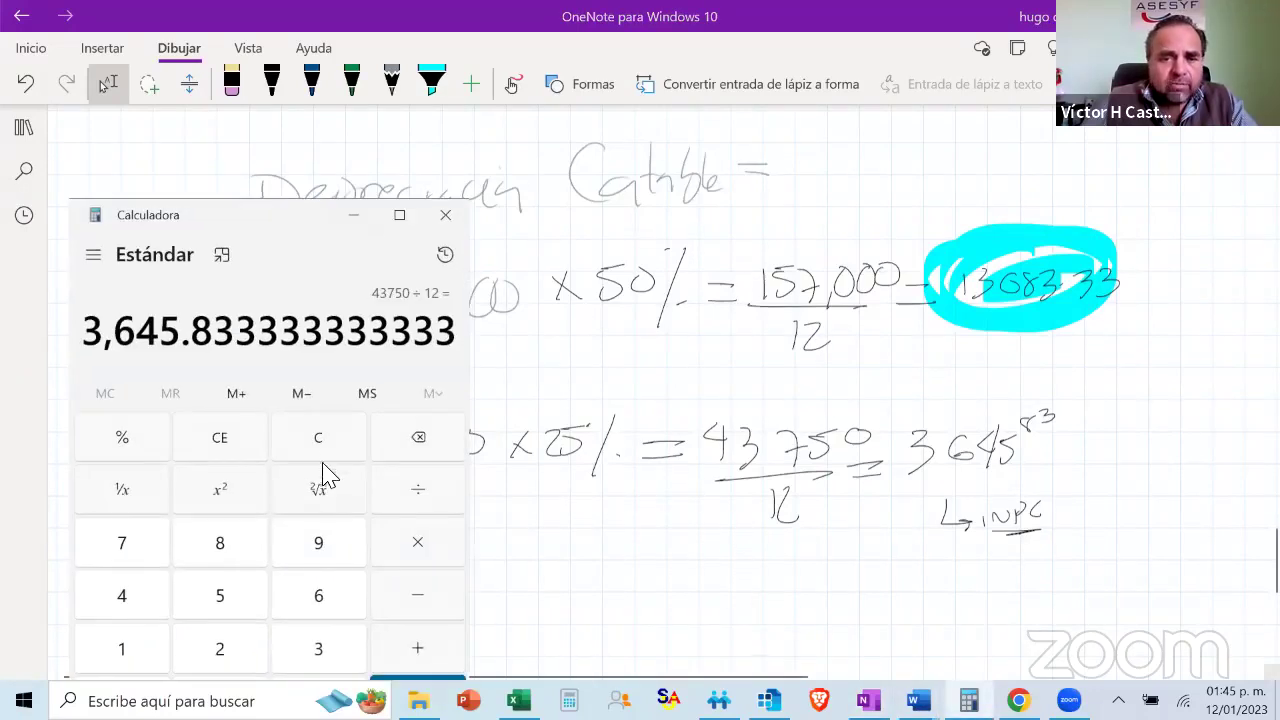
{"action": "left_click", "coordinate": [323, 463]}
{"action": "type", "text": "1750000"}
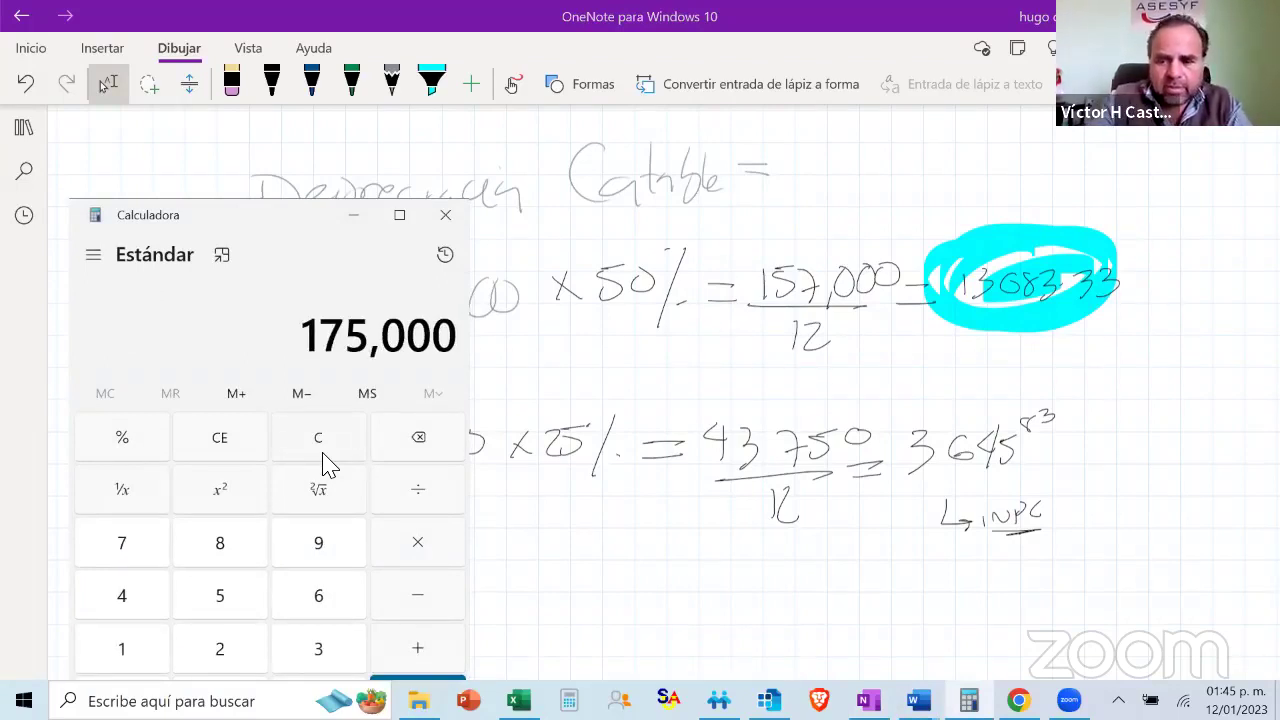
{"action": "key", "text": "plus"}
{"action": "type", "text": "2"}
{"action": "key", "text": "Return"}
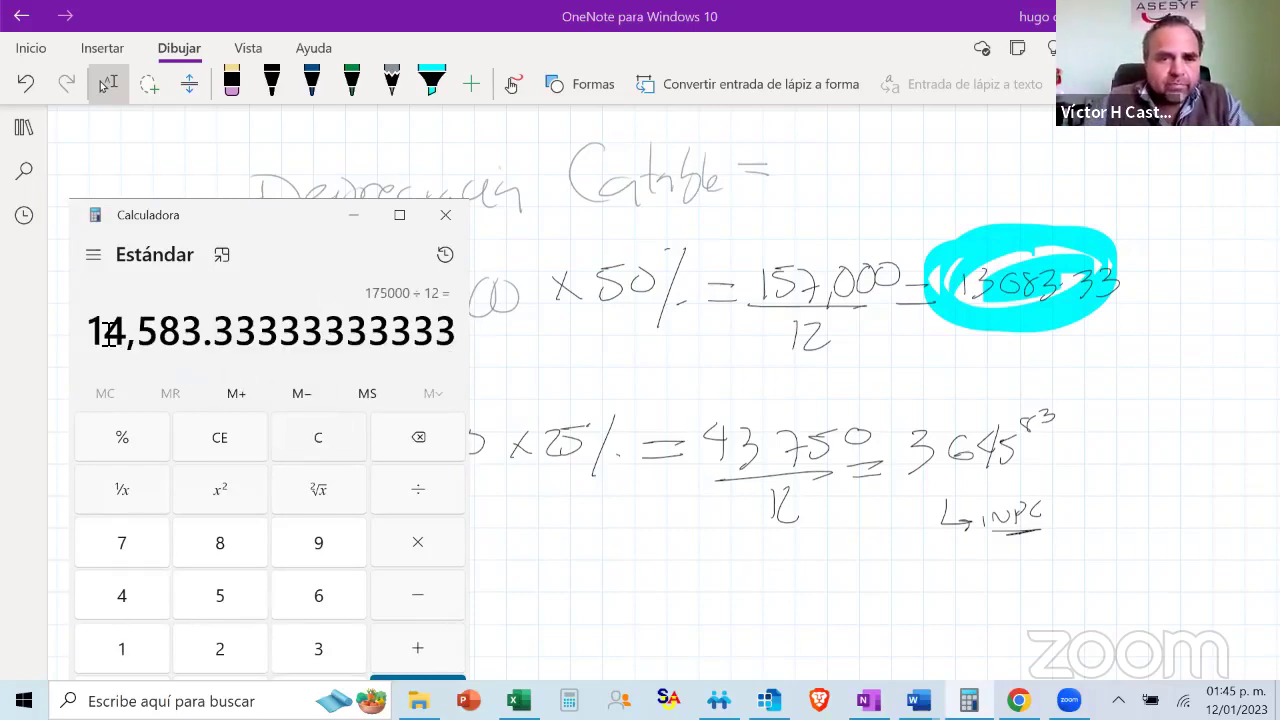
{"action": "left_click_drag", "start_coordinate": [97, 335], "coordinate": [456, 358]}
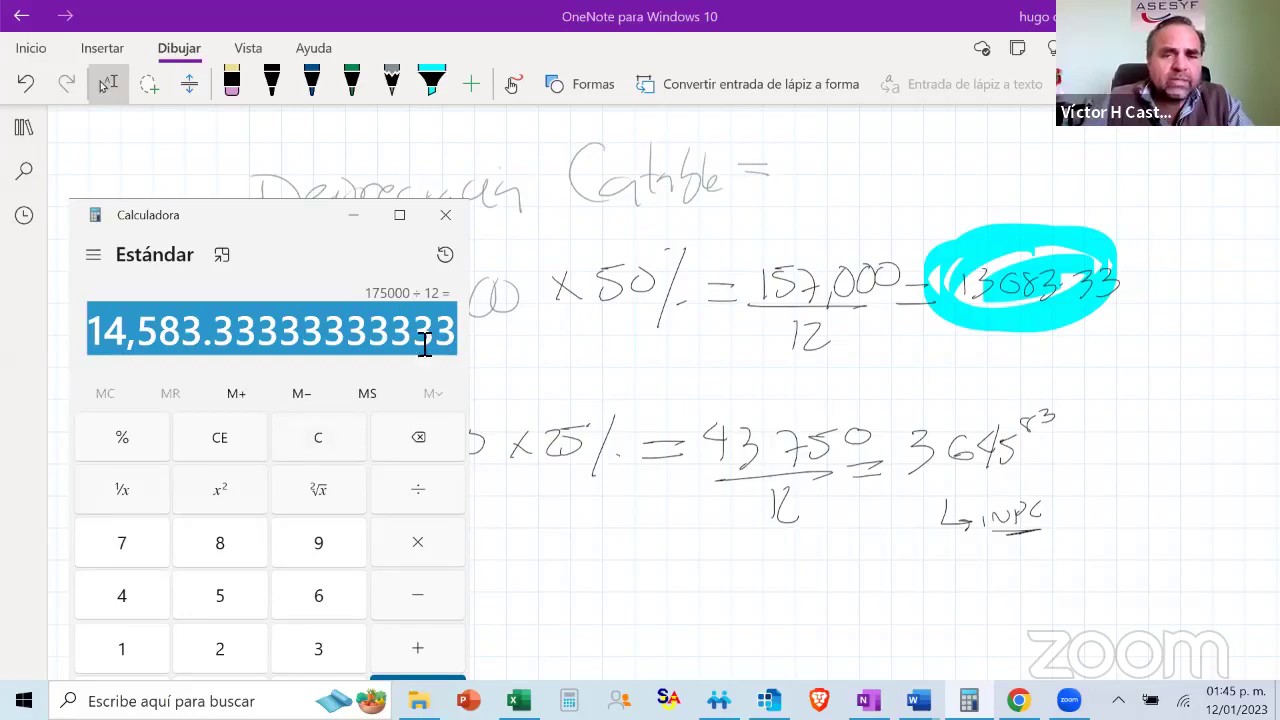
{"action": "left_click", "coordinate": [350, 218]}
{"action": "key", "text": "ctrl"}
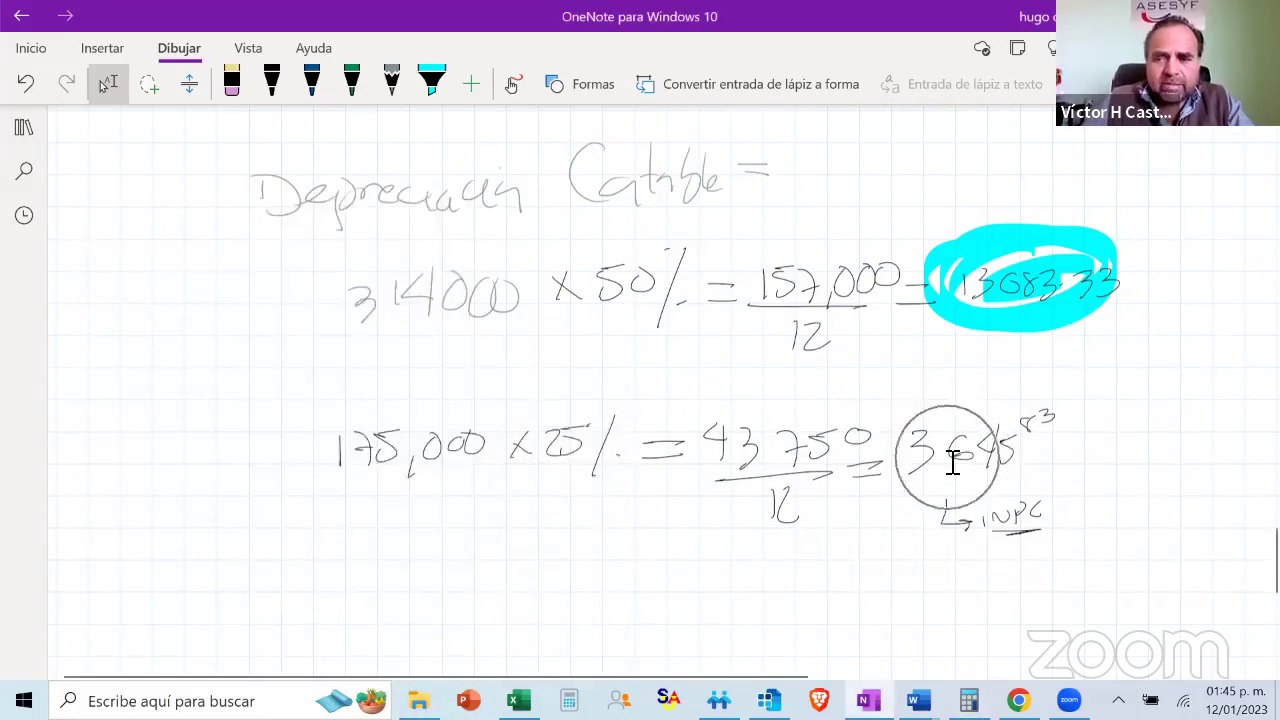
Return to the CONTPAQi depreciation log and close it, the results summary and the asset depreciation window
{"action": "key", "text": "alt+Tab"}
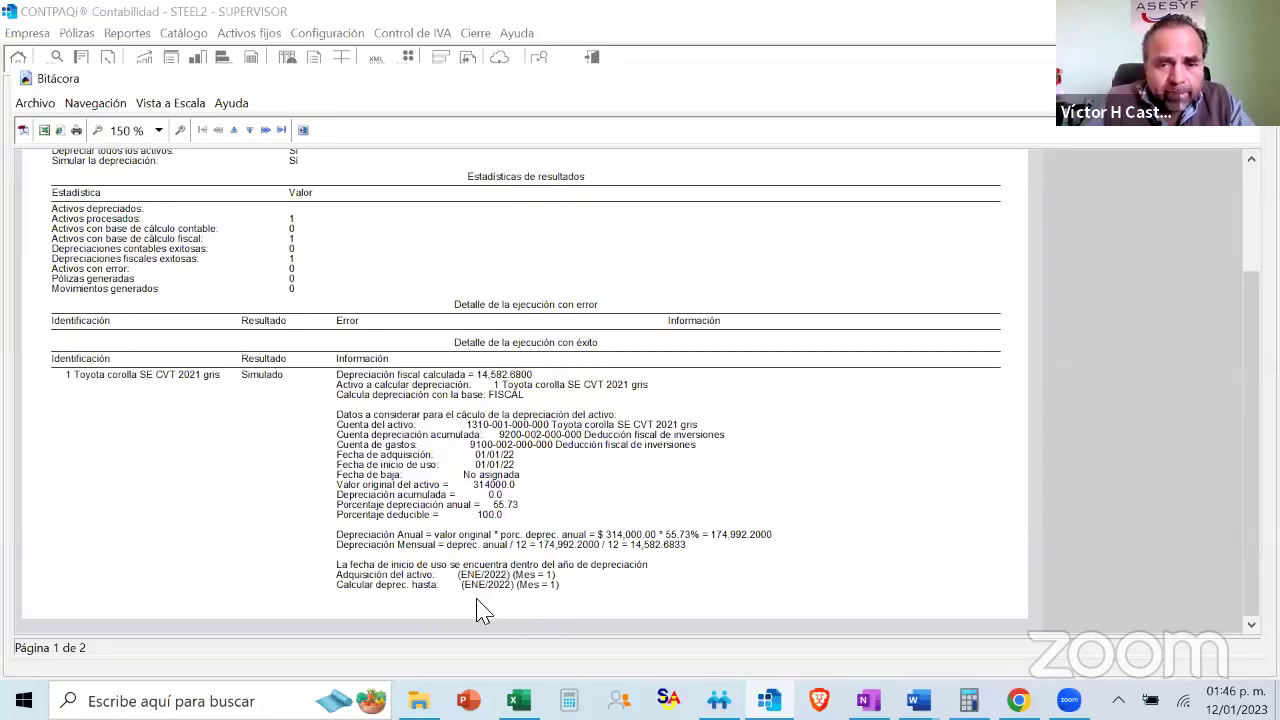
{"action": "left_click", "coordinate": [303, 130]}
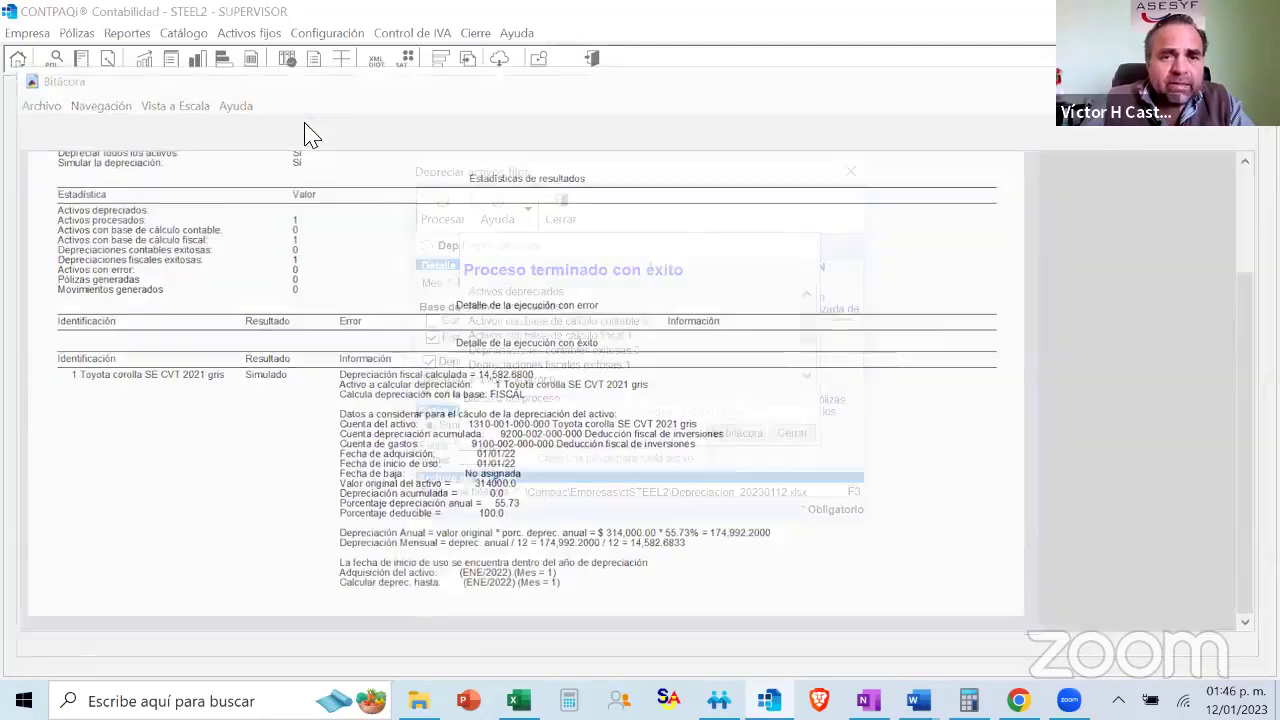
{"action": "left_click", "coordinate": [790, 435]}
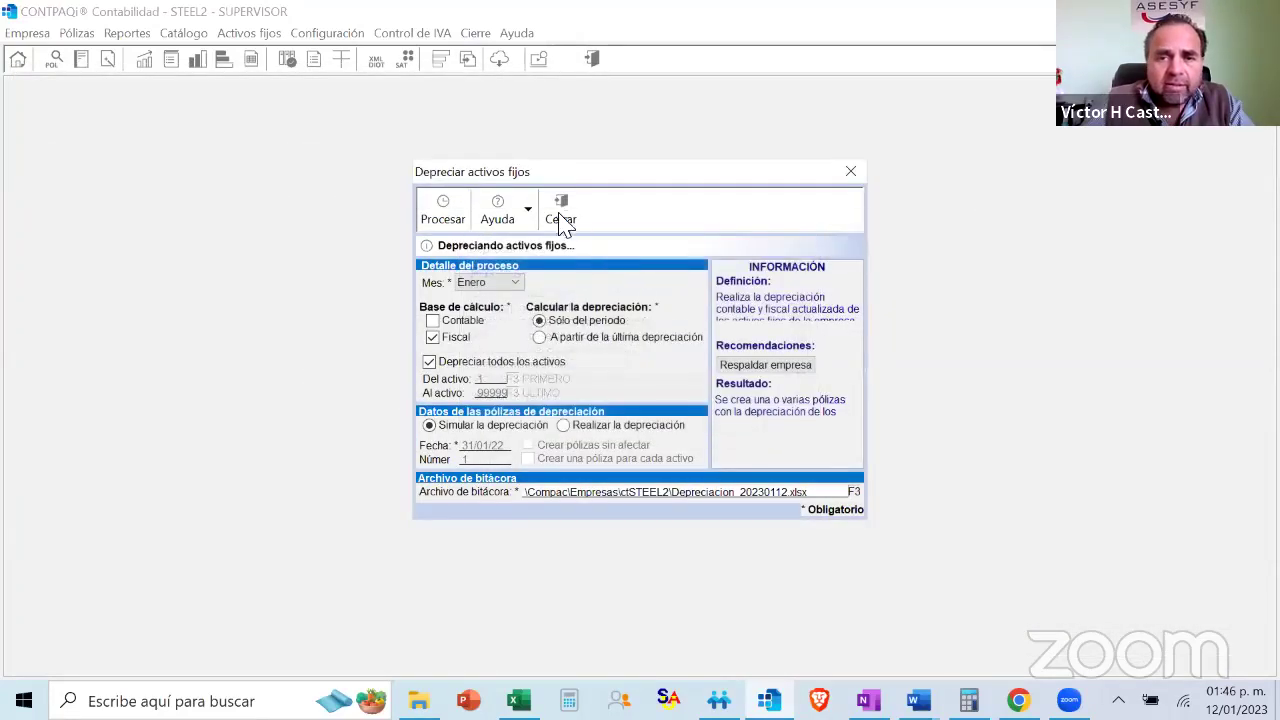
{"action": "left_click", "coordinate": [561, 211]}
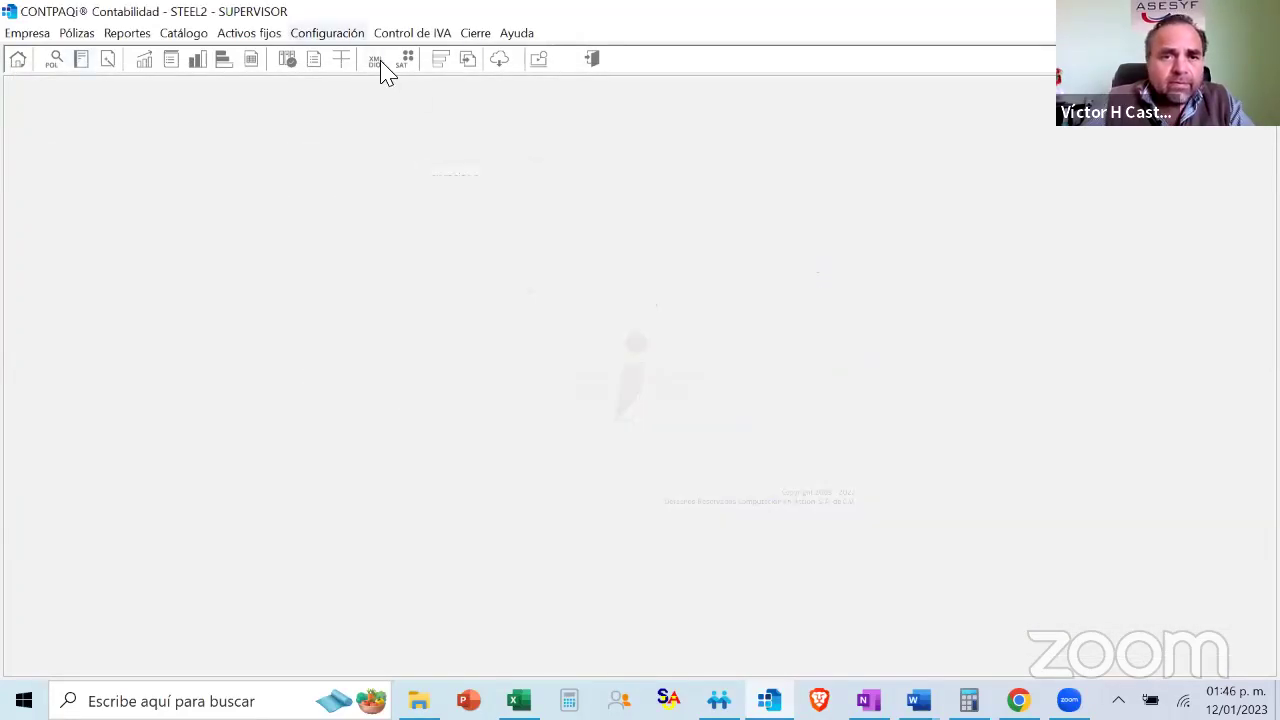
Set the January INPC index for 2022 to 0.000000, save the record and close the INPC indices window
{"action": "left_click", "coordinate": [318, 33]}
{"action": "left_click", "coordinate": [390, 297]}
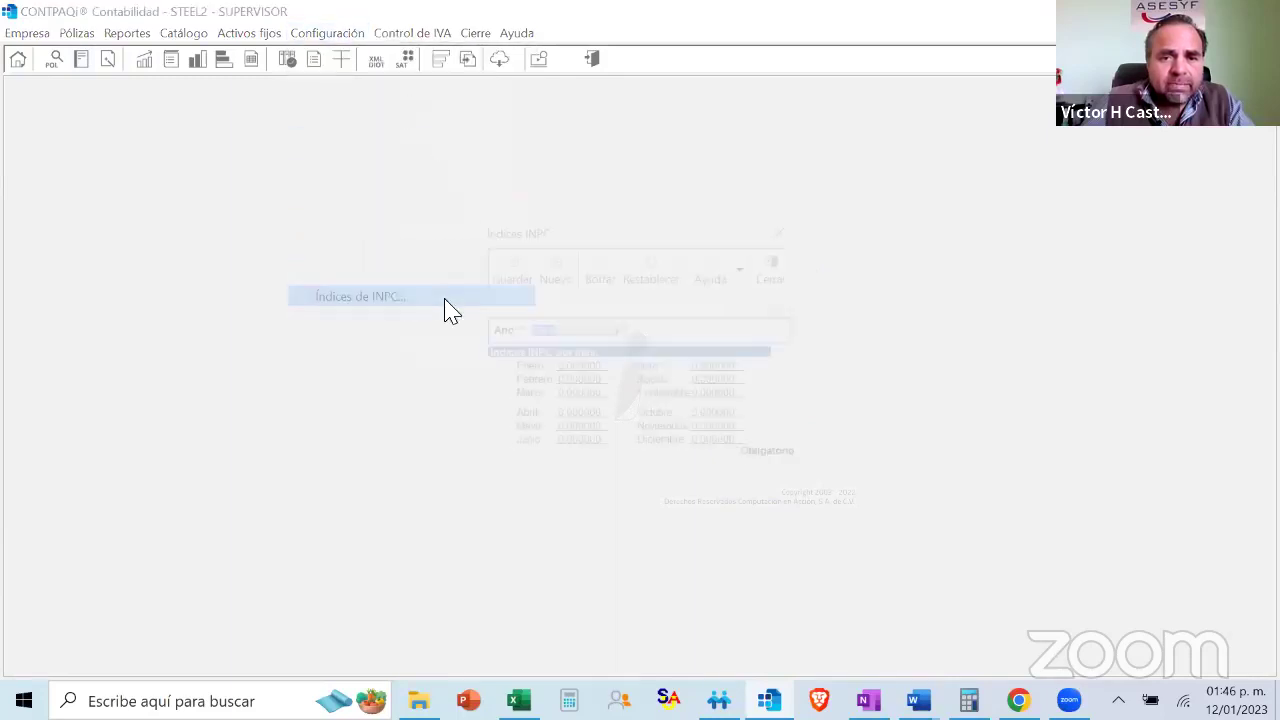
{"action": "left_click", "coordinate": [619, 331]}
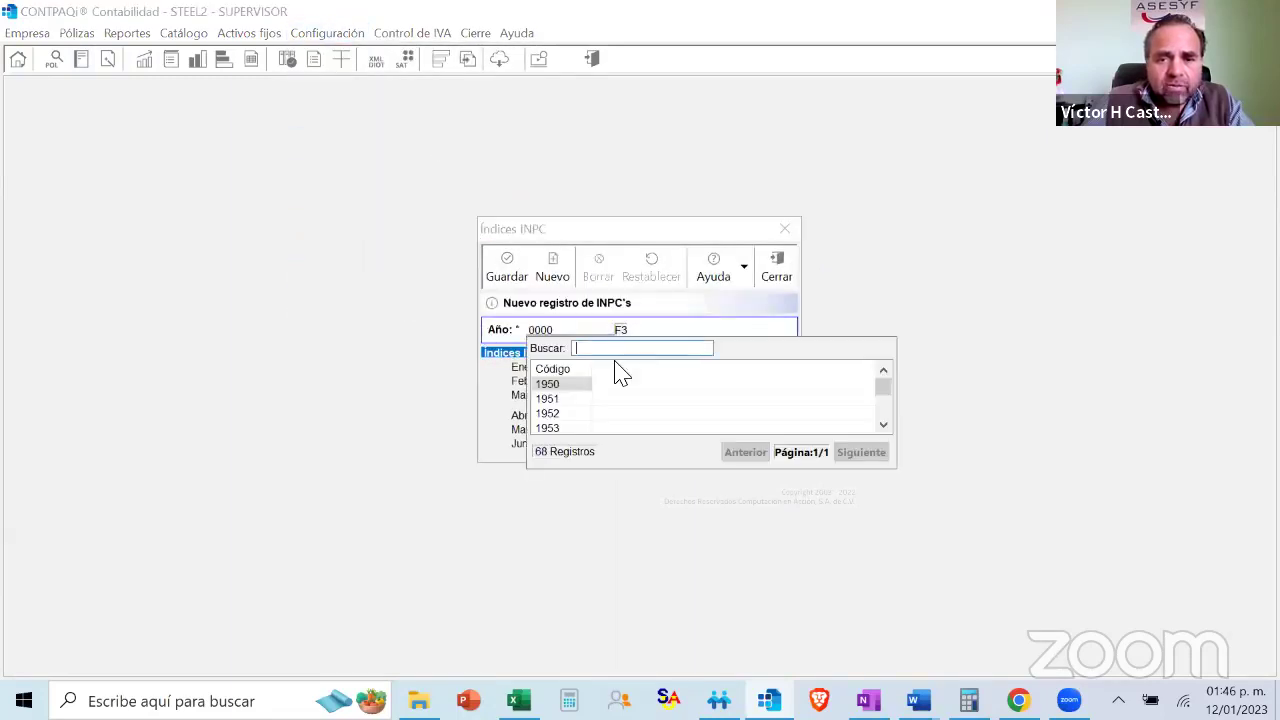
{"action": "scroll", "coordinate": [600, 432], "scroll_direction": "down", "scroll_amount": 10}
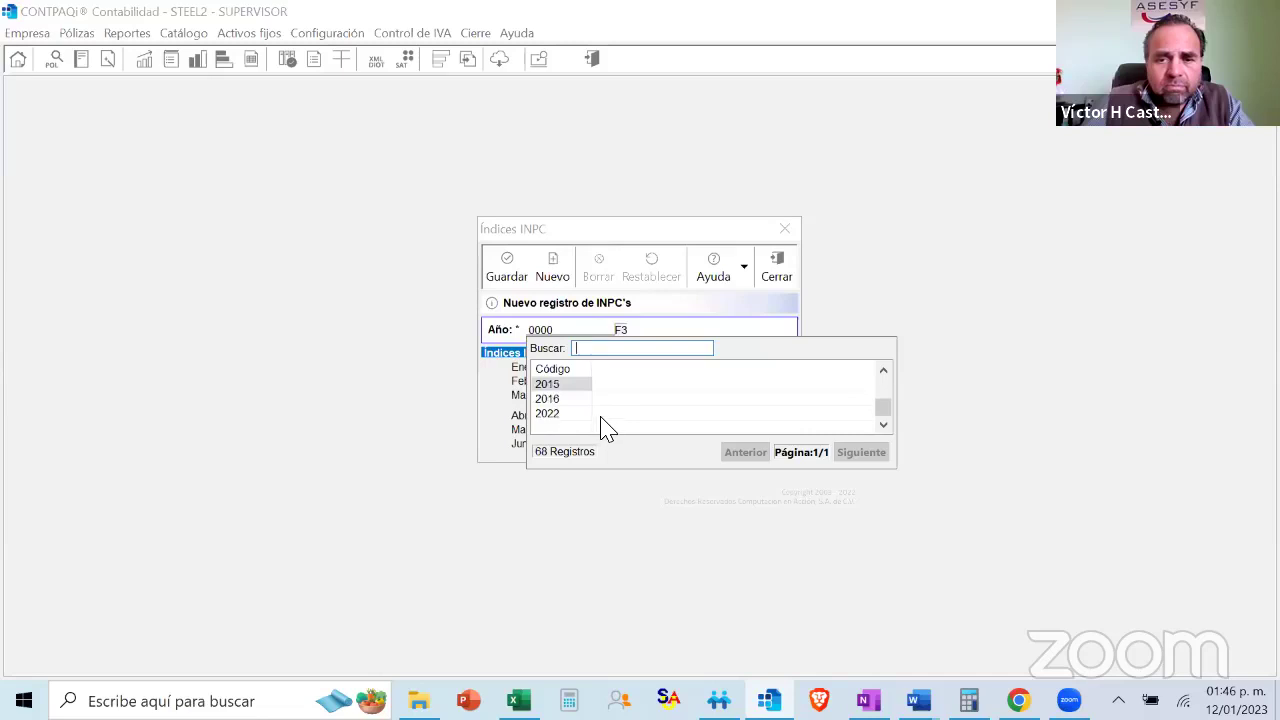
{"action": "double_click", "coordinate": [553, 415]}
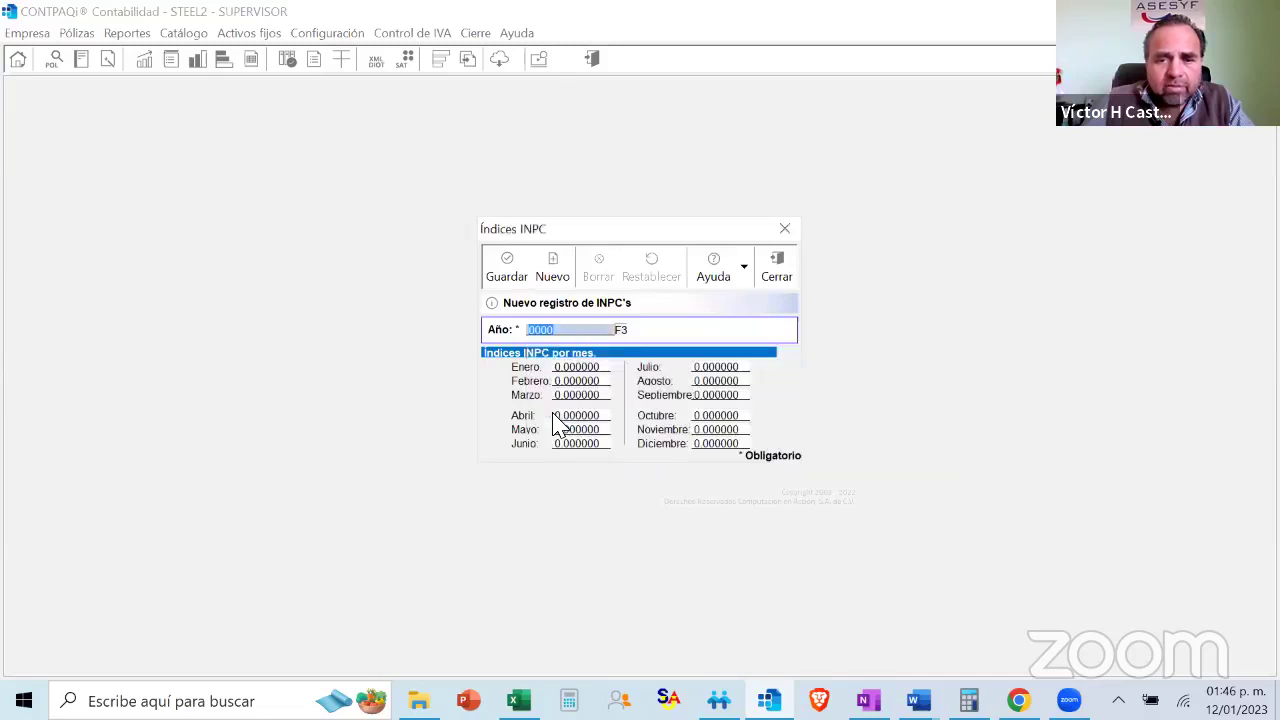
{"action": "left_click", "coordinate": [598, 369]}
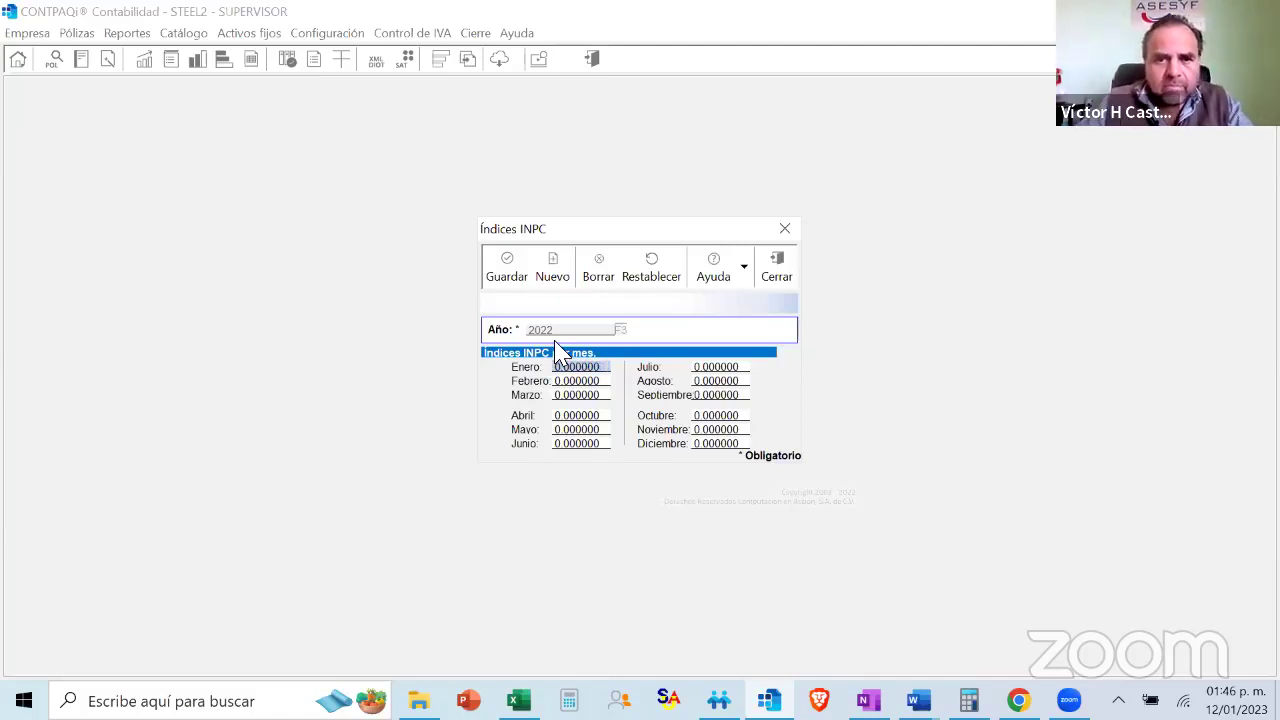
{"action": "left_click", "coordinate": [506, 268]}
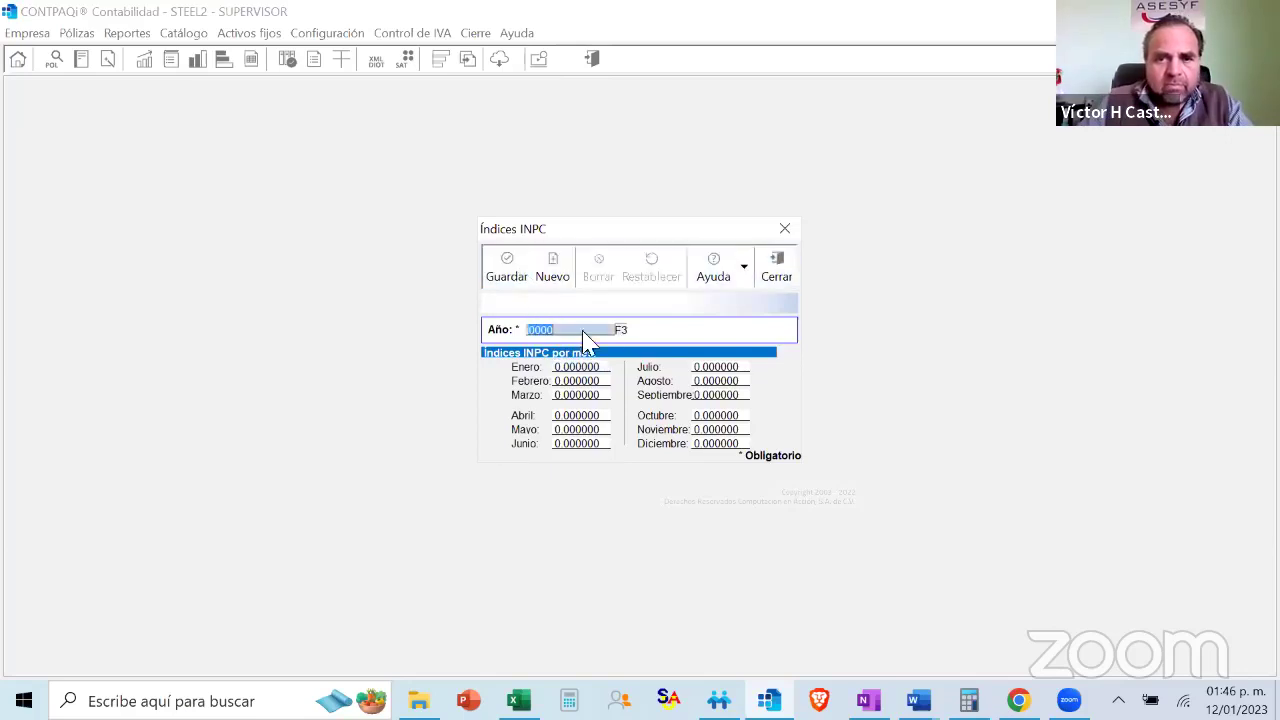
{"action": "left_click", "coordinate": [777, 272]}
Reopen the fixed-asset depreciation process for January and set the calculation basis to Fiscal only
{"action": "left_click", "coordinate": [248, 36]}
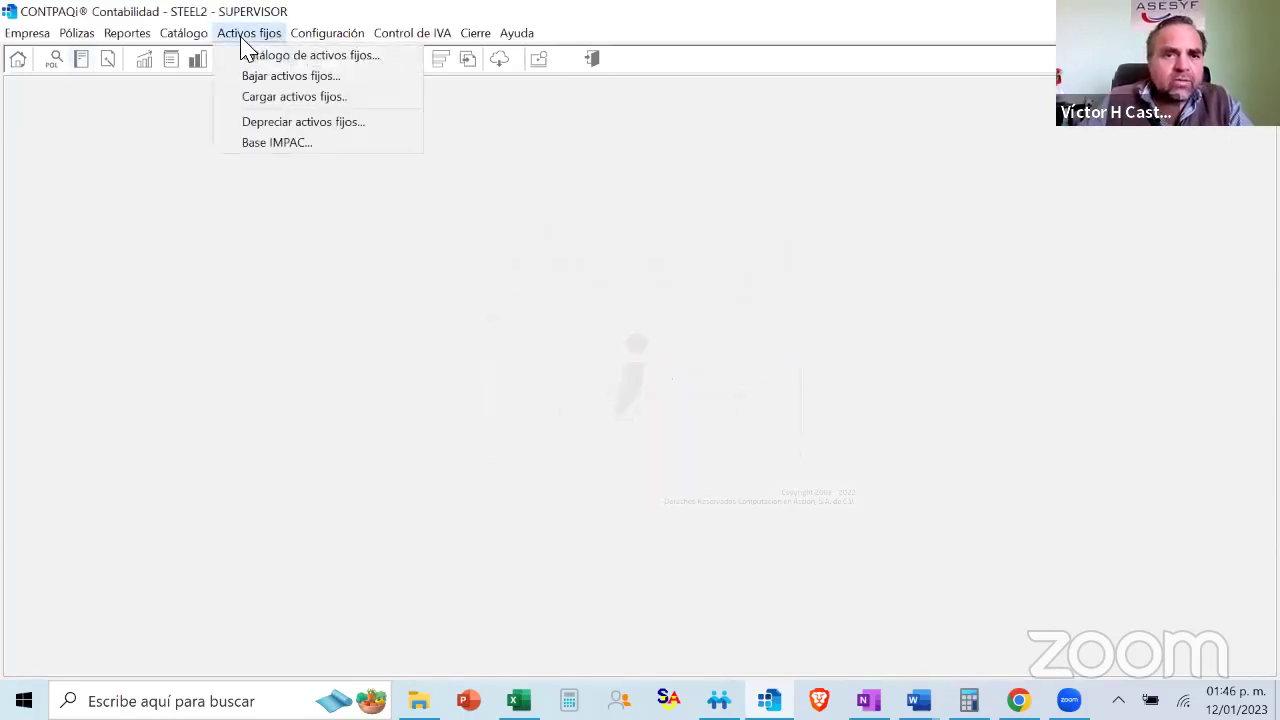
{"action": "left_click", "coordinate": [276, 124]}
{"action": "left_click", "coordinate": [434, 337]}
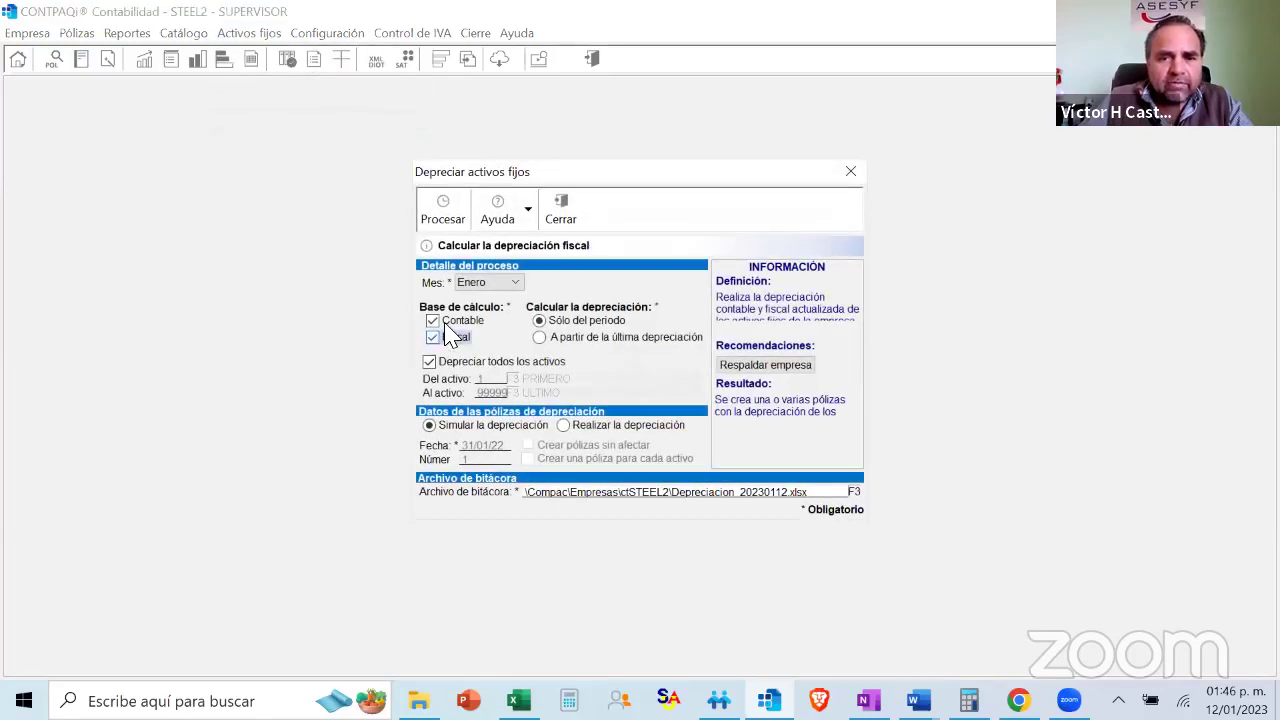
{"action": "left_click", "coordinate": [434, 320]}
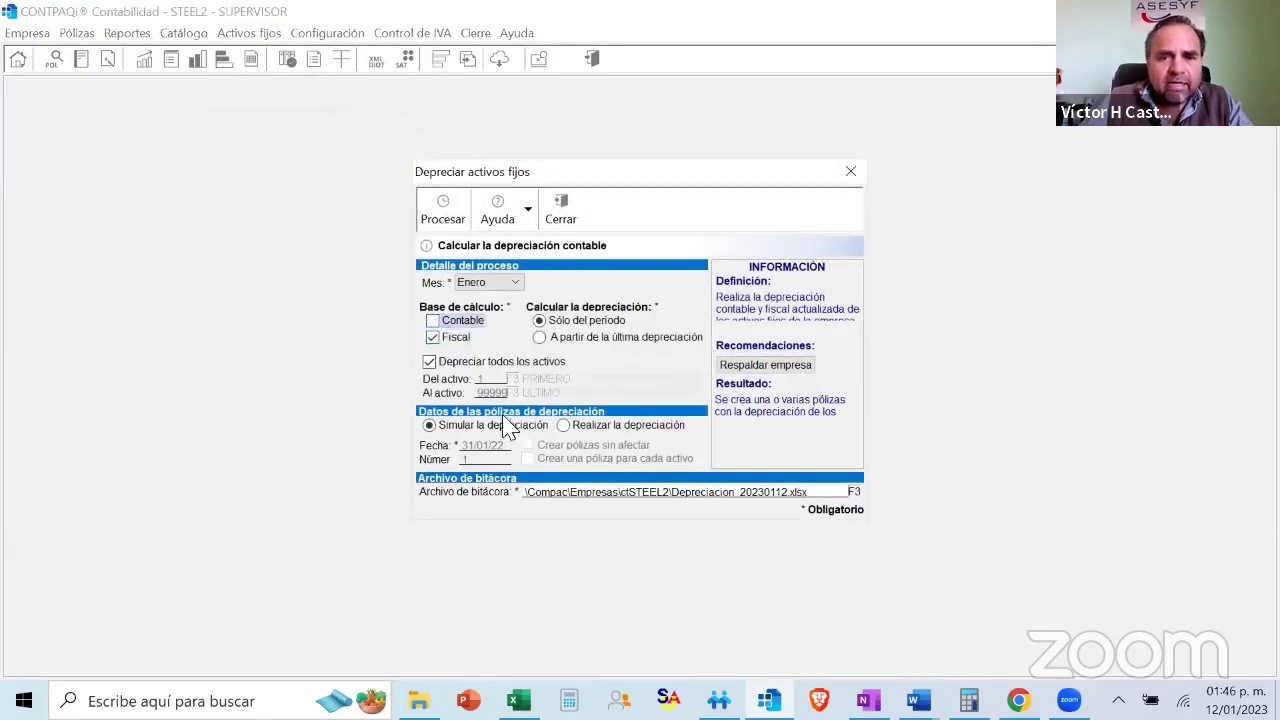
Rerun the simulated fiscal depreciation, overwriting the log, examine the error and depreciation counts, and close the results and process windows
{"action": "left_click", "coordinate": [443, 212]}
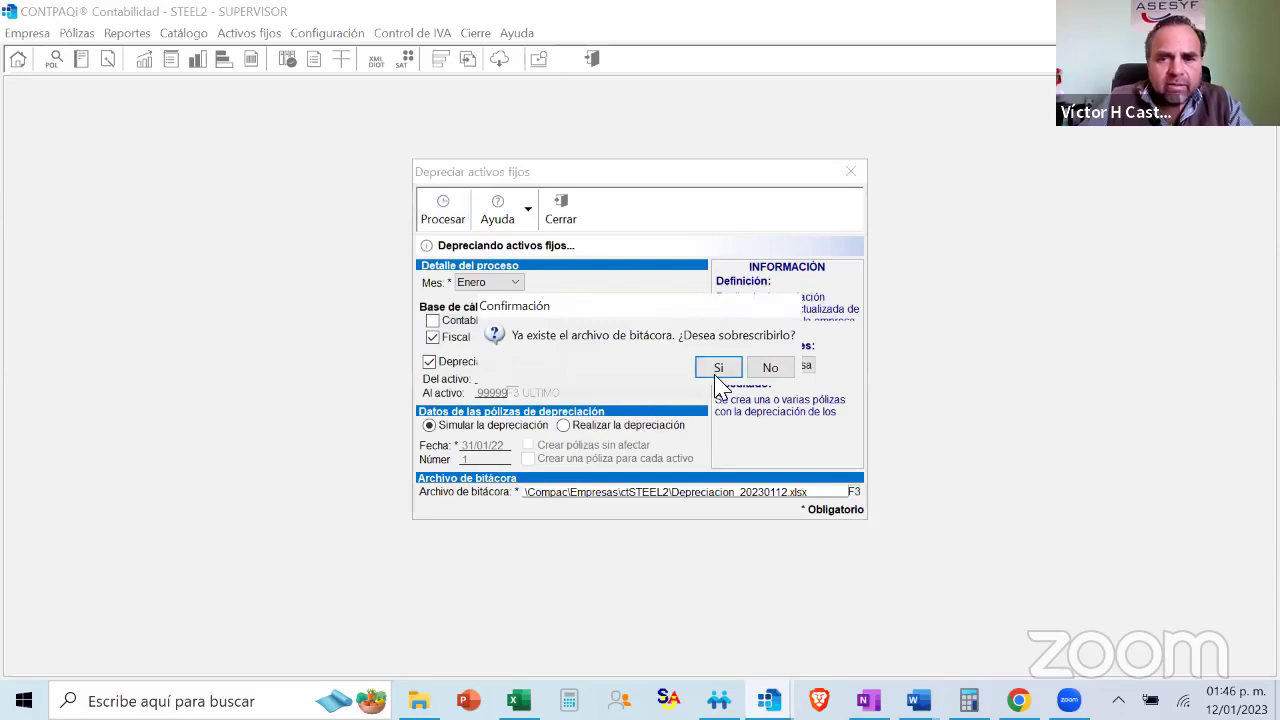
{"action": "left_click", "coordinate": [718, 367]}
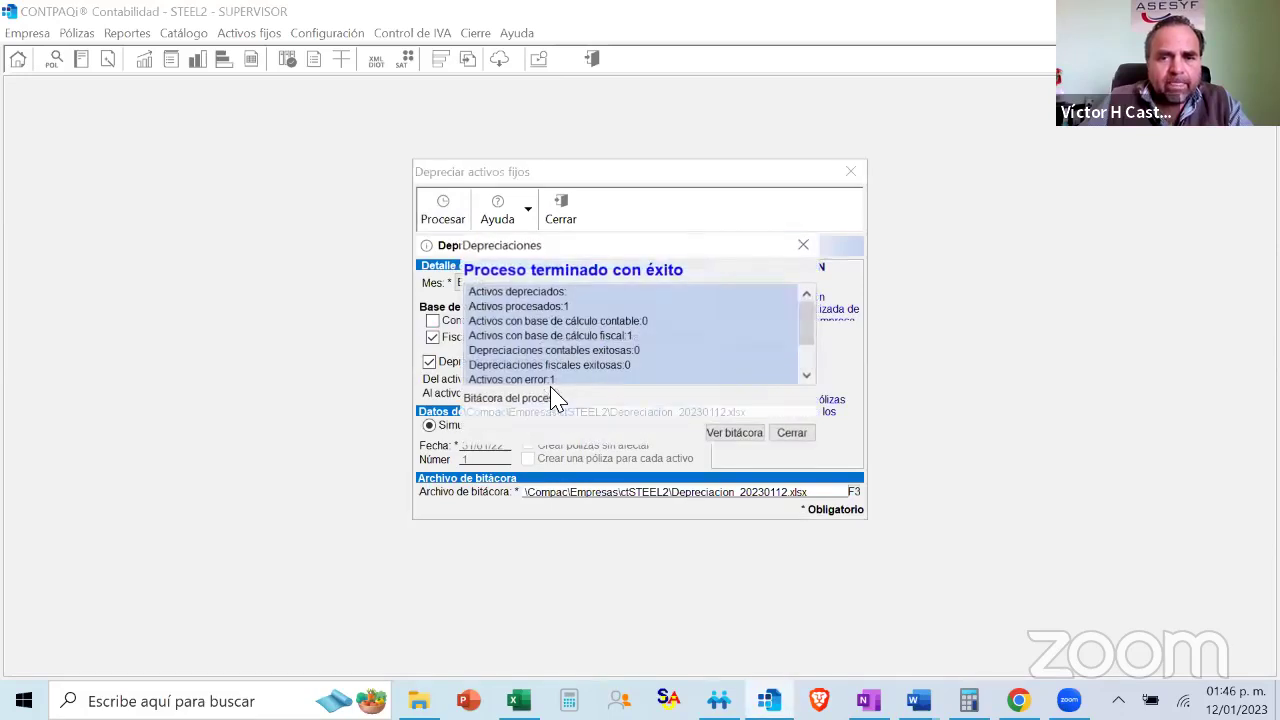
{"action": "scroll", "coordinate": [600, 360], "scroll_direction": "down", "scroll_amount": 1}
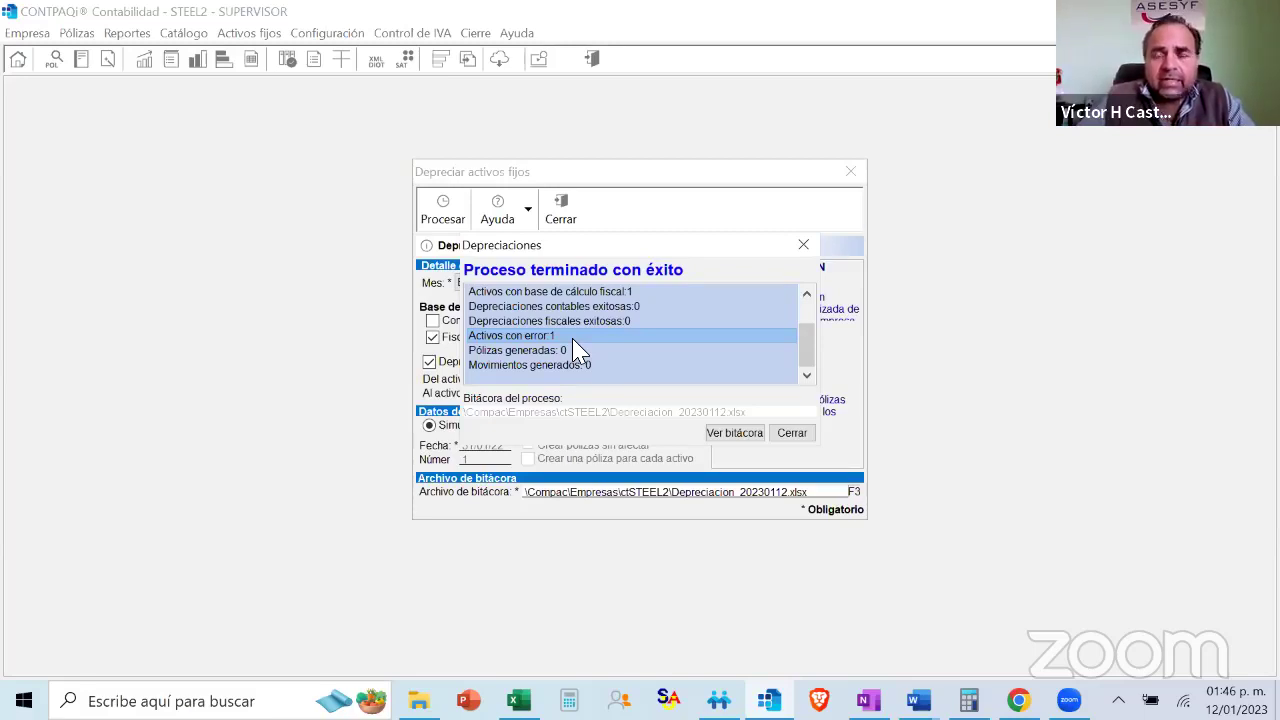
{"action": "left_click", "coordinate": [788, 437]}
{"action": "left_click", "coordinate": [568, 214]}
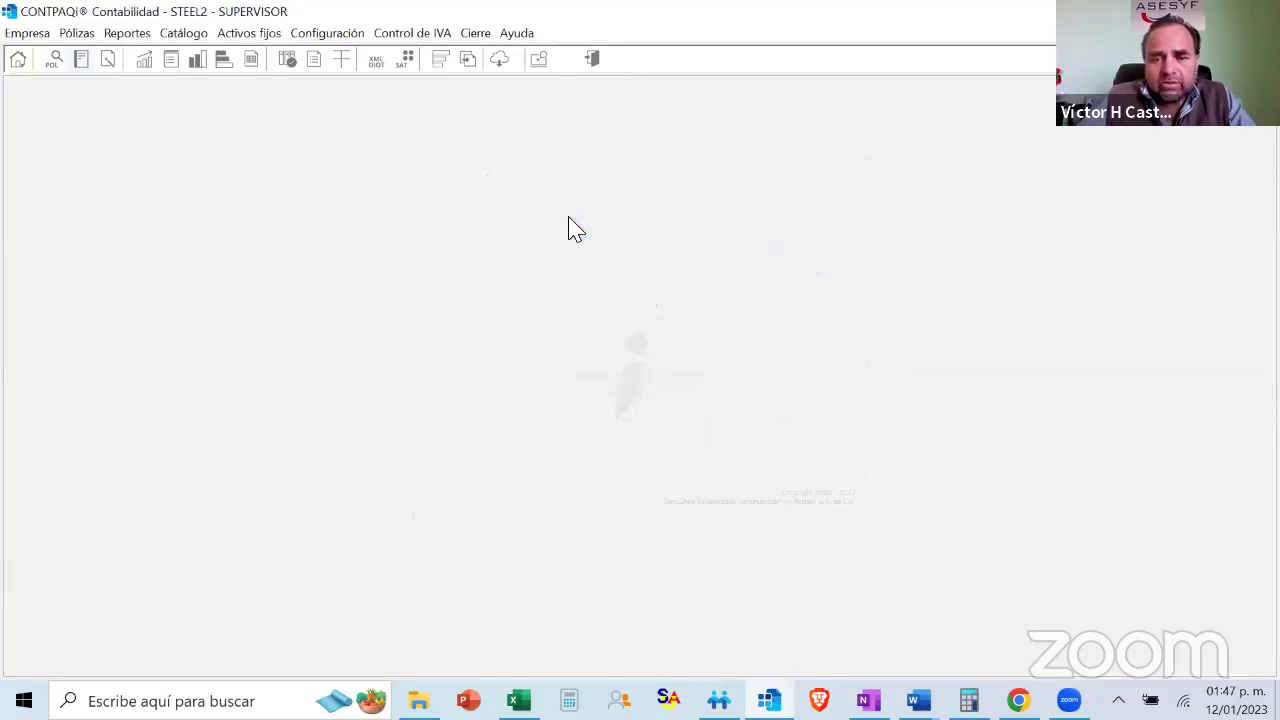
Switch to Chrome and search Google for inpc in a new tab
{"action": "left_click", "coordinate": [1018, 700]}
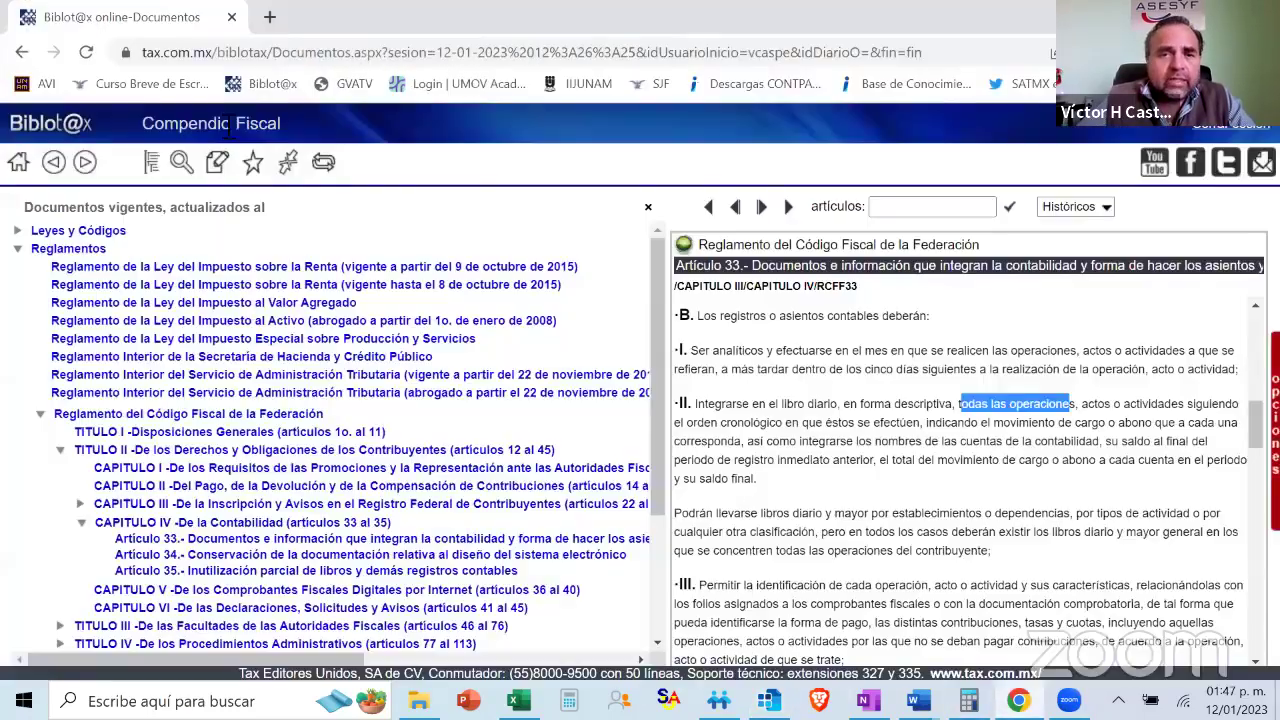
{"action": "left_click", "coordinate": [269, 17]}
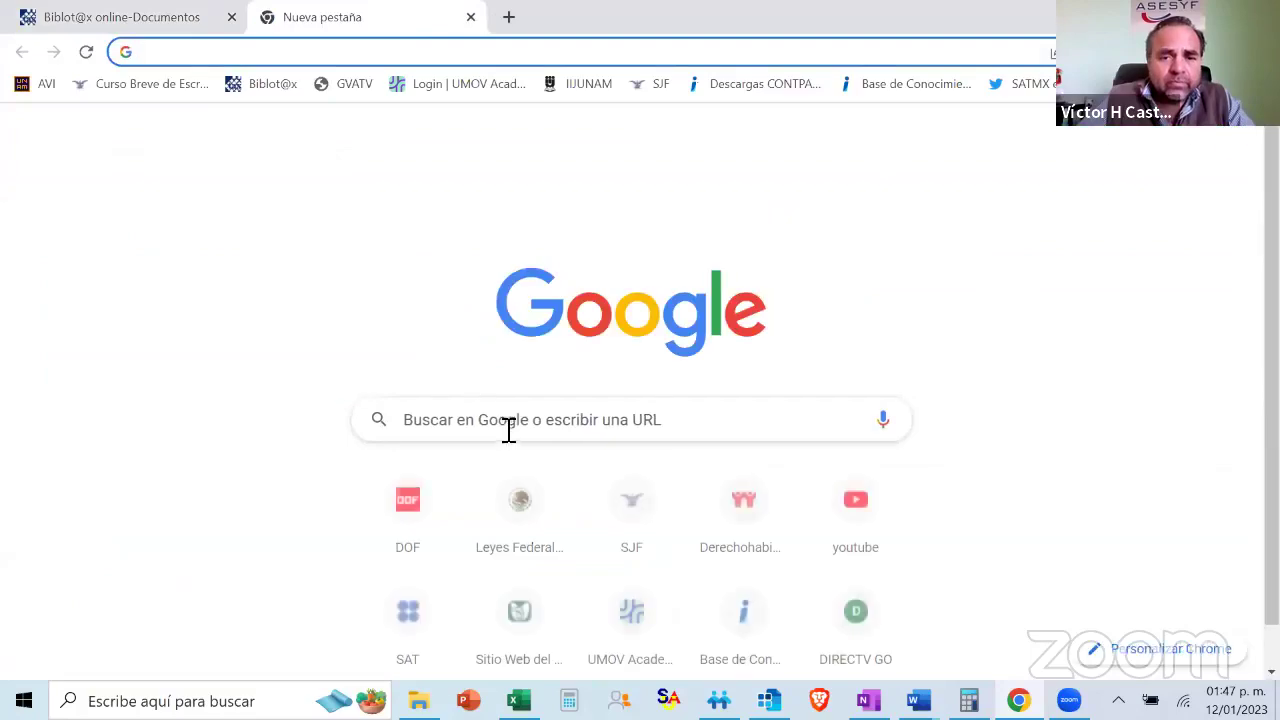
{"action": "left_click", "coordinate": [510, 420]}
{"action": "left_click", "coordinate": [500, 466]}
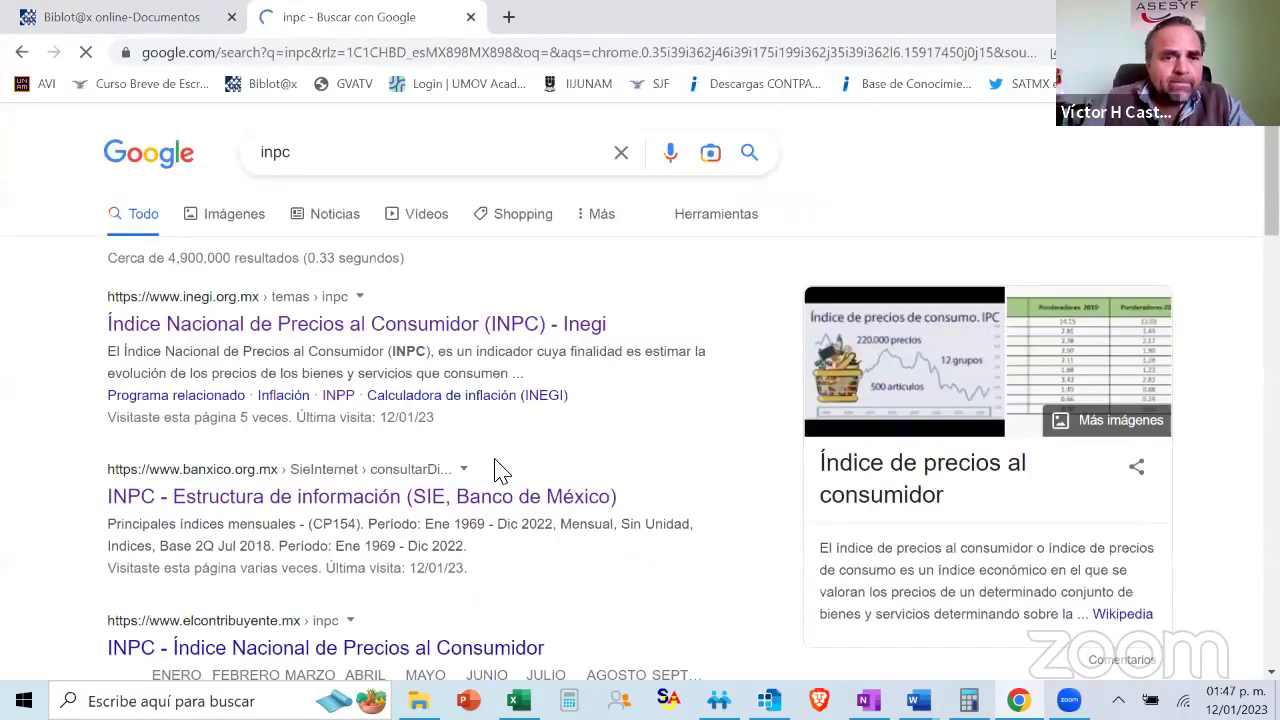
Open Banco de México's INPC information structure result and examine the monthly price indices table (CP154)
{"action": "scroll", "coordinate": [420, 432], "scroll_direction": "down", "scroll_amount": 1}
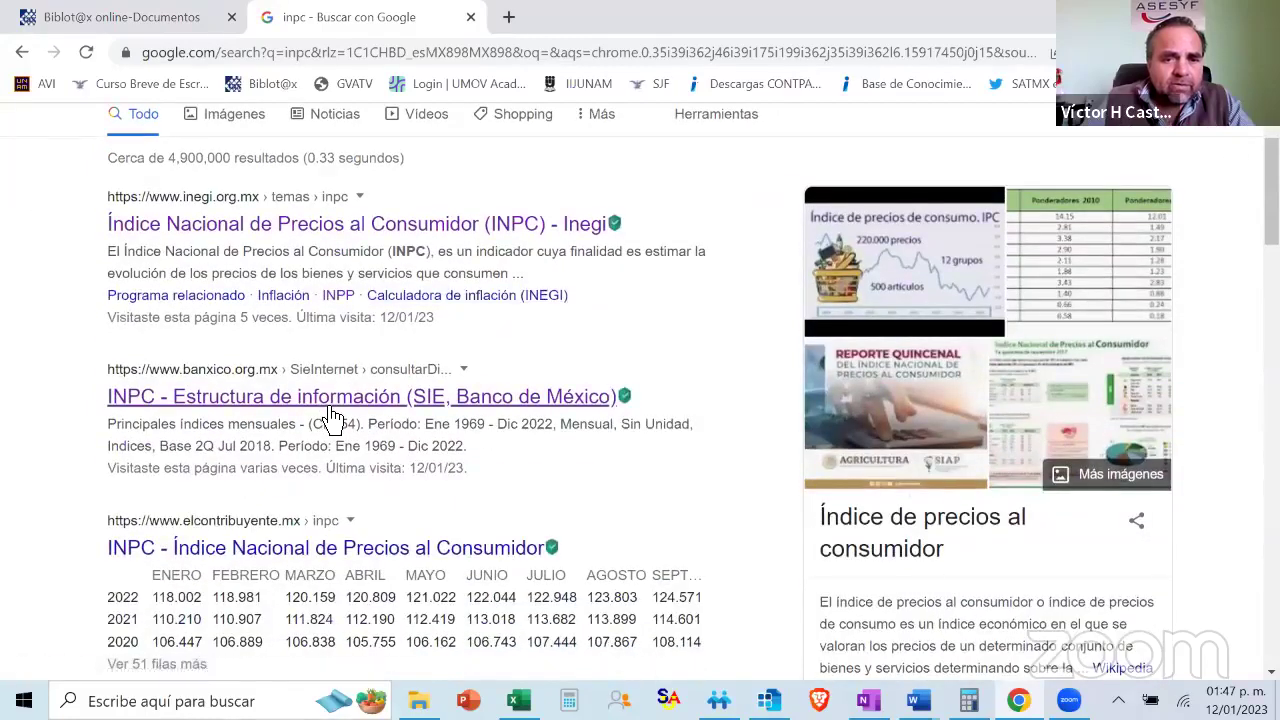
{"action": "left_click", "coordinate": [331, 410]}
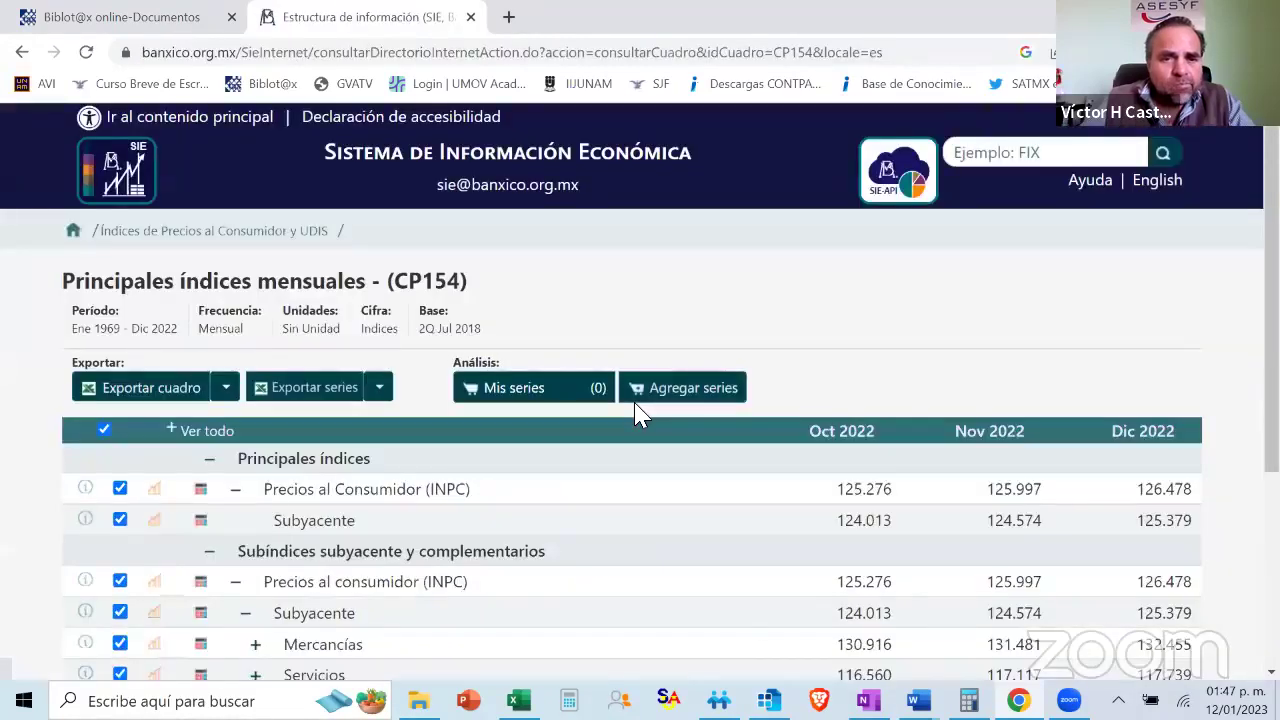
{"action": "scroll", "coordinate": [640, 415], "scroll_direction": "down", "scroll_amount": 2}
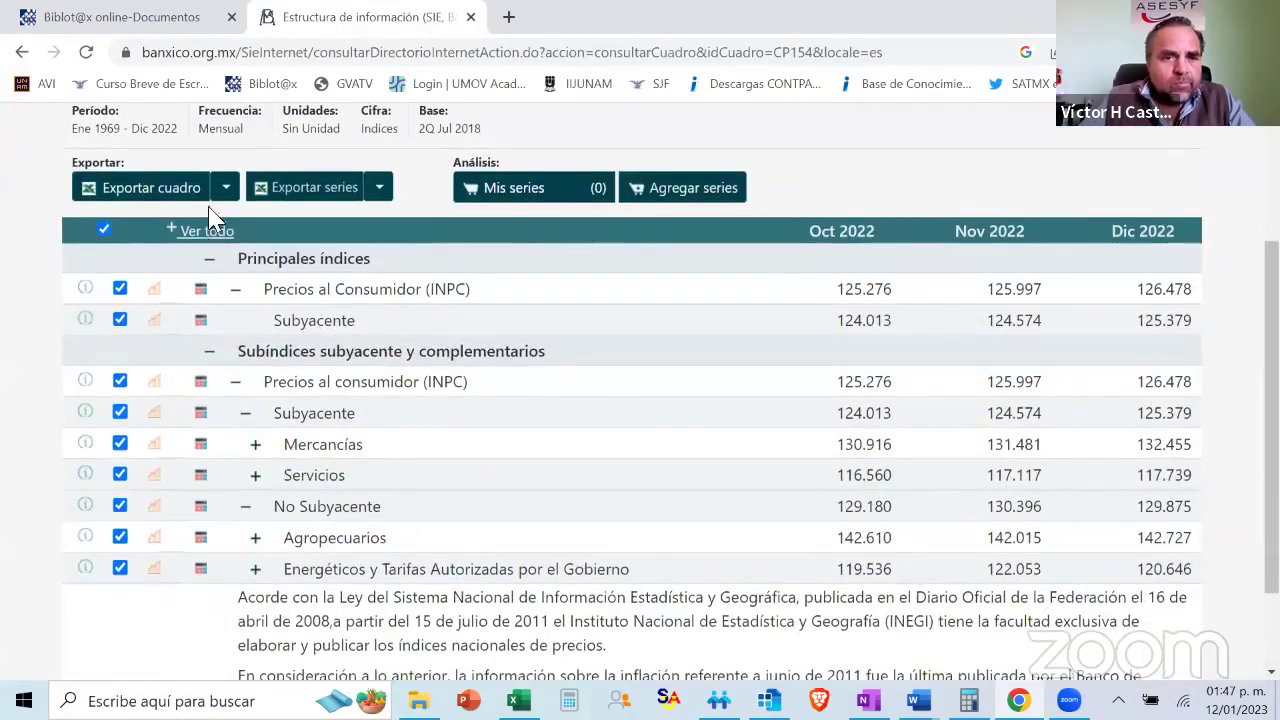
Export the CP154 price indices table to Excel for the period Ene 2022 to Dic 2022
{"action": "left_click", "coordinate": [225, 190]}
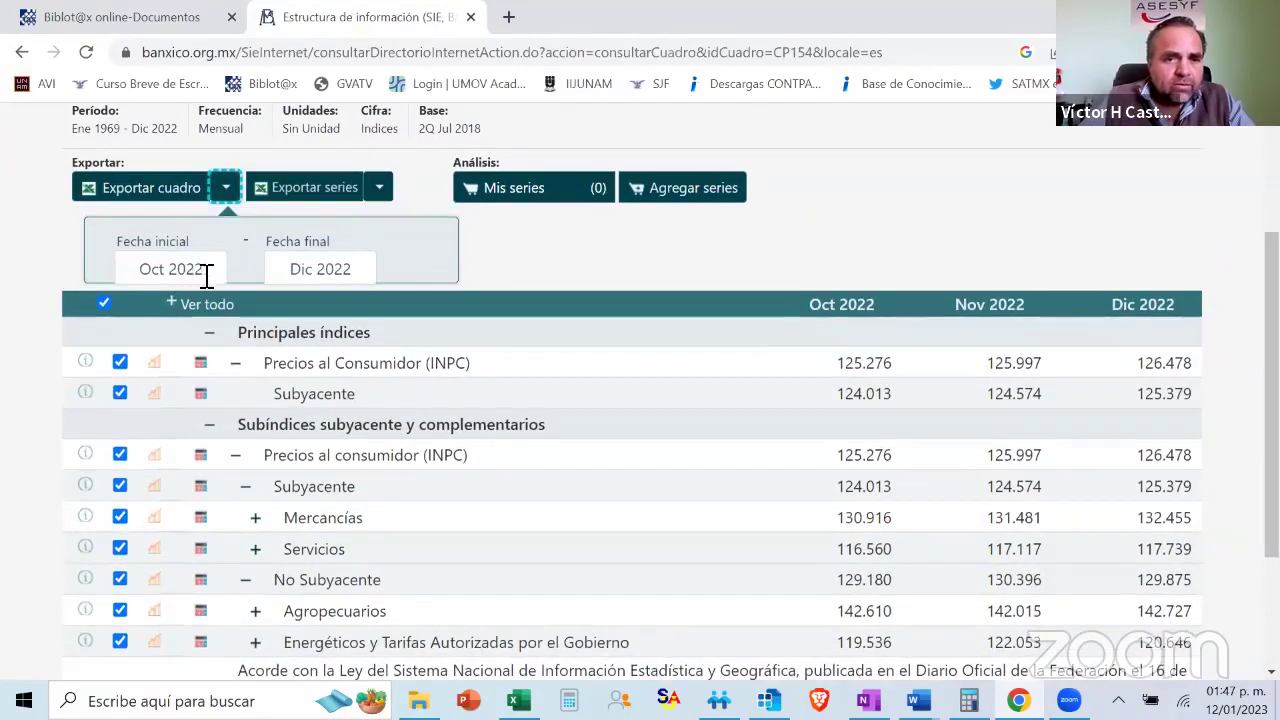
{"action": "left_click", "coordinate": [205, 273]}
{"action": "left_click", "coordinate": [146, 352]}
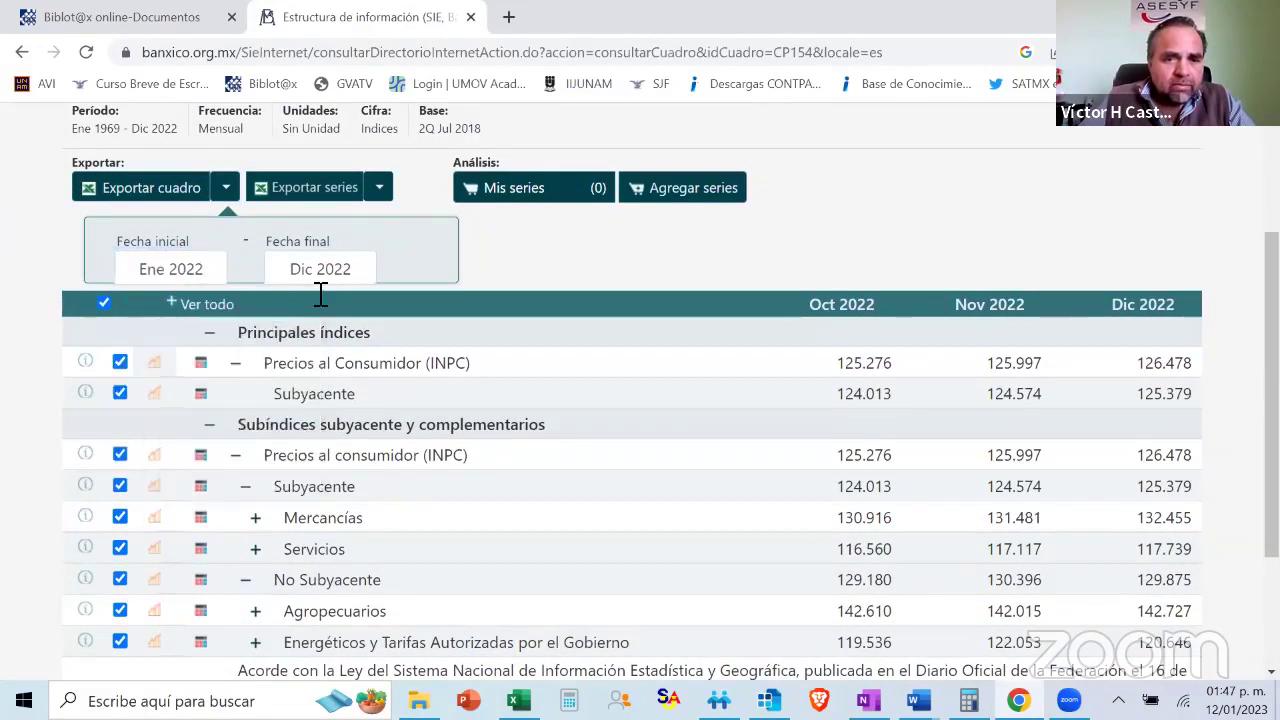
{"action": "left_click", "coordinate": [150, 188]}
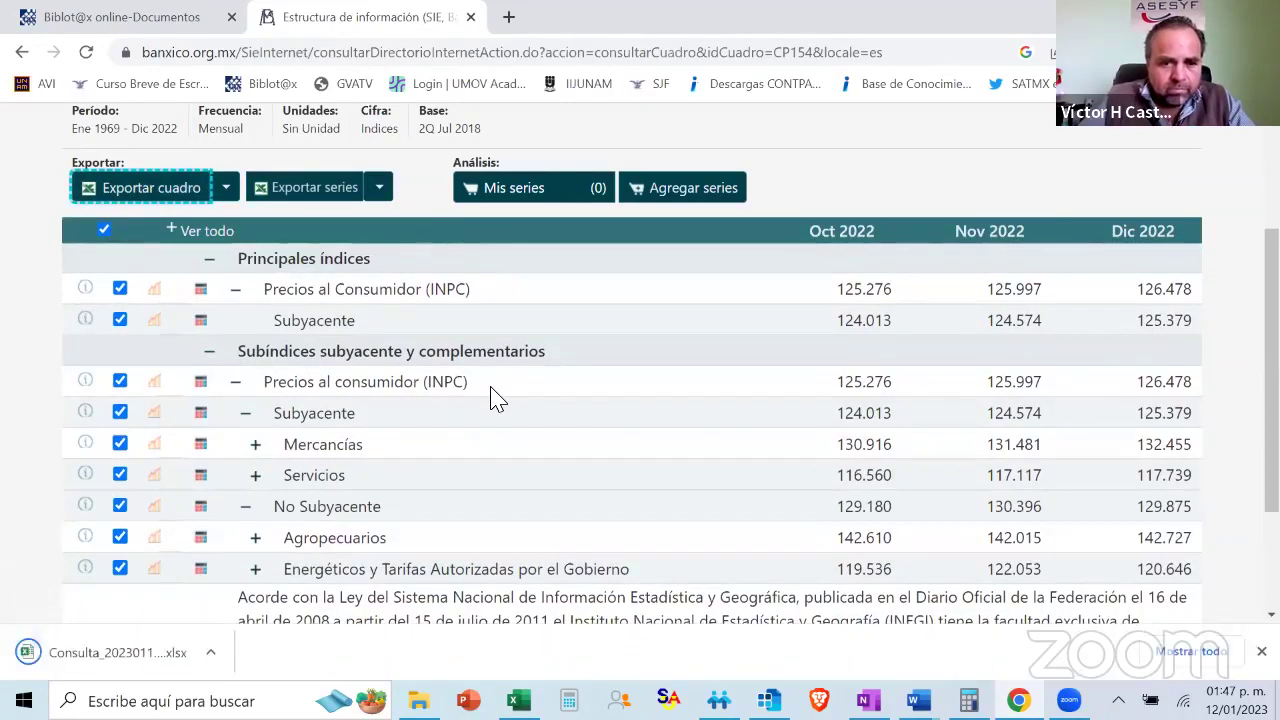
Open the downloaded Consulta workbook and locate the January 2022 consumer price index (INPC) value
{"action": "left_click", "coordinate": [213, 660]}
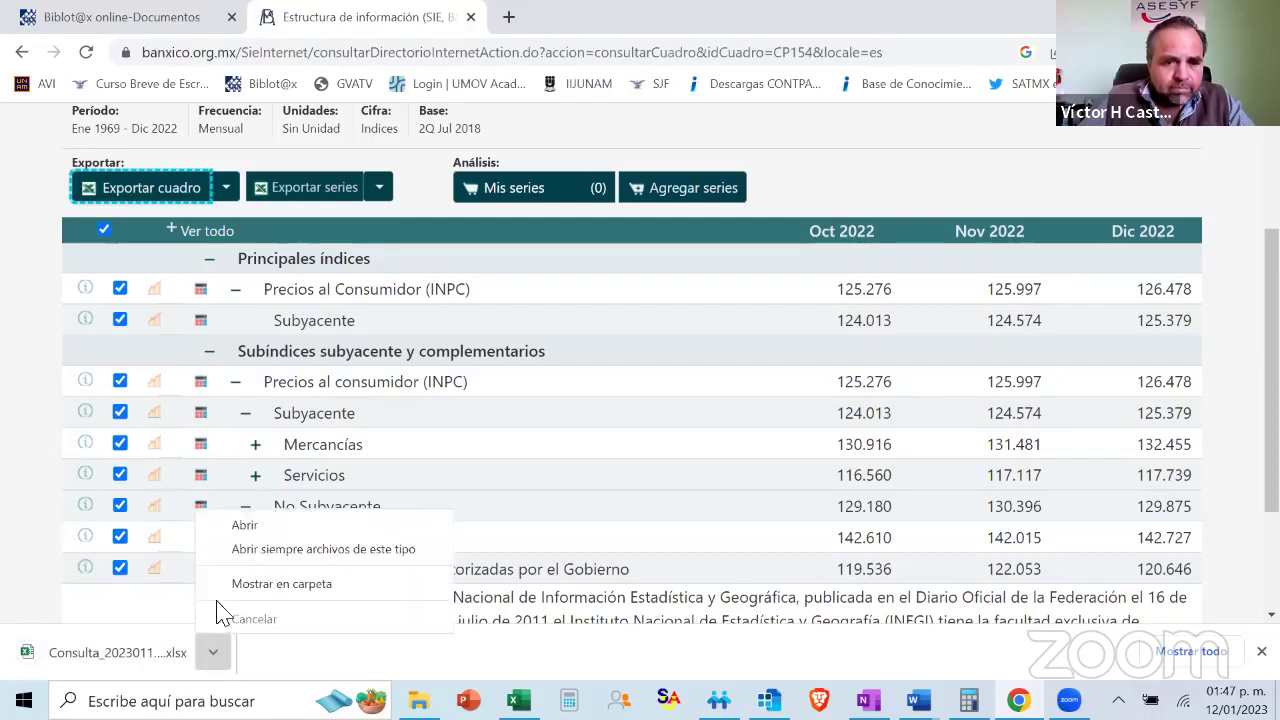
{"action": "left_click", "coordinate": [243, 524]}
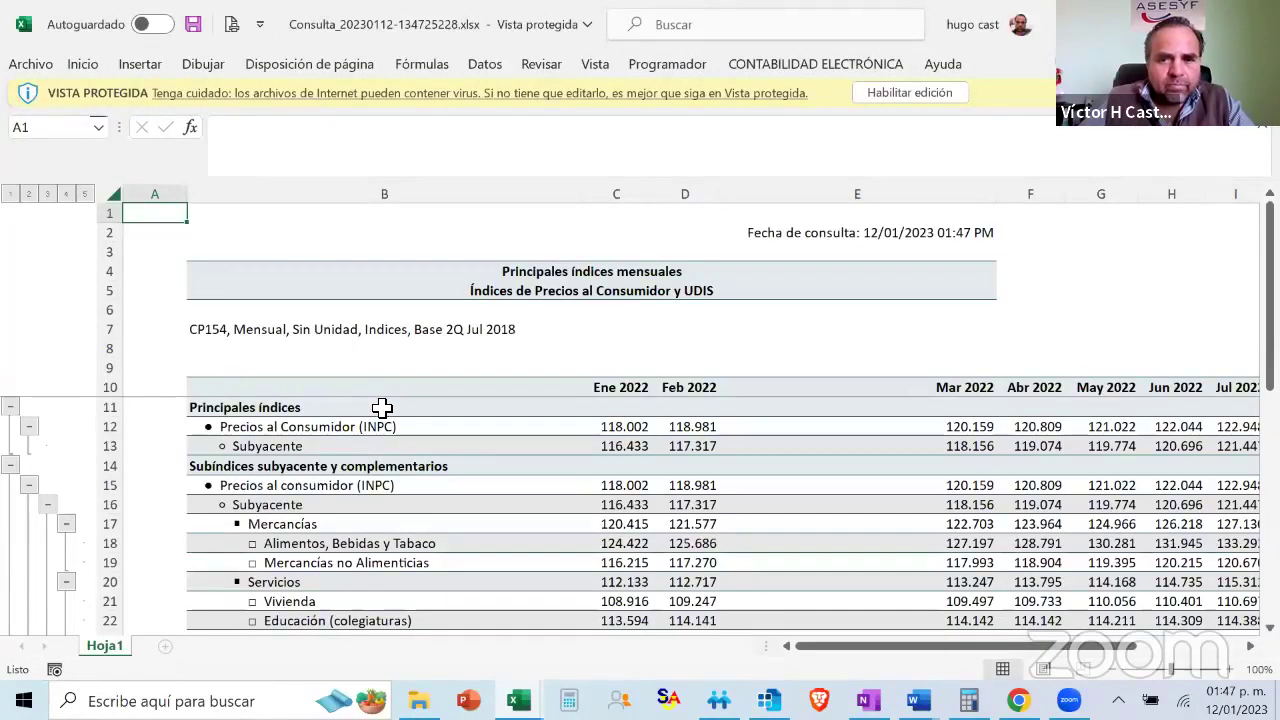
{"action": "left_click", "coordinate": [636, 428]}
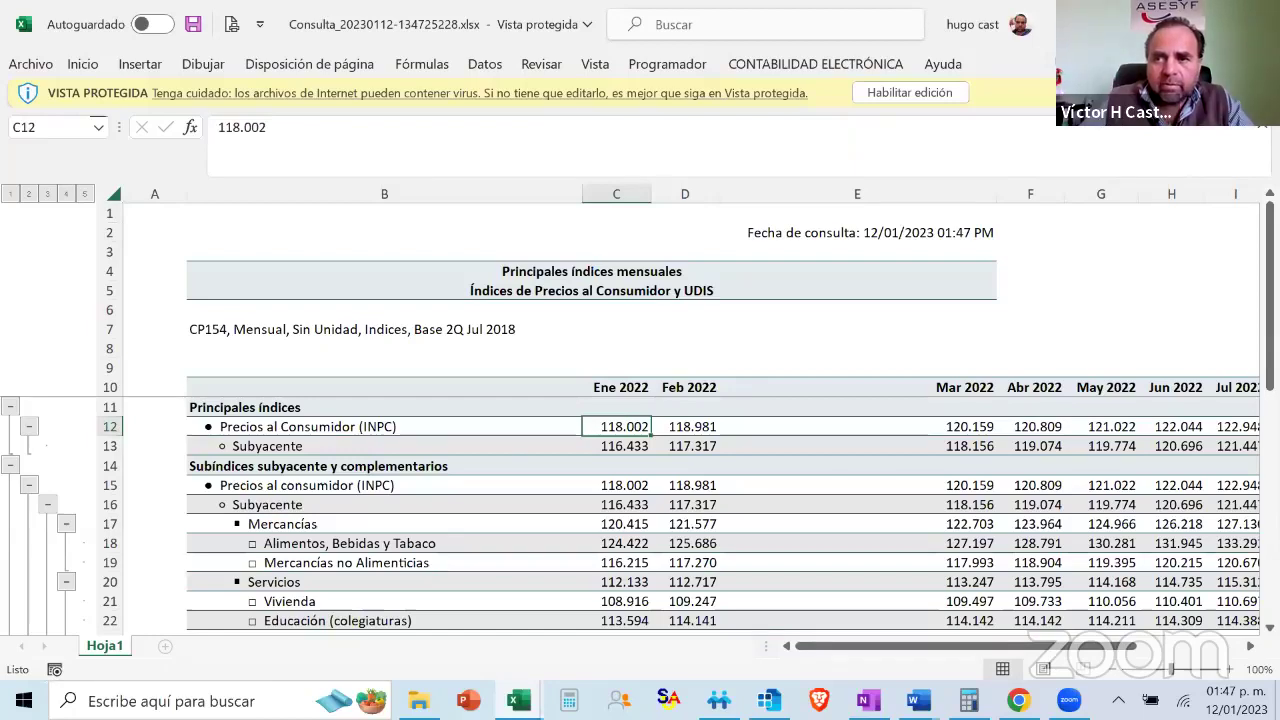
Switch to CONTPAQi Contabilidad and open the 2022 record in the INPC indices configuration
{"action": "key", "text": "alt+Tab"}
{"action": "key", "text": "alt+Tab"}
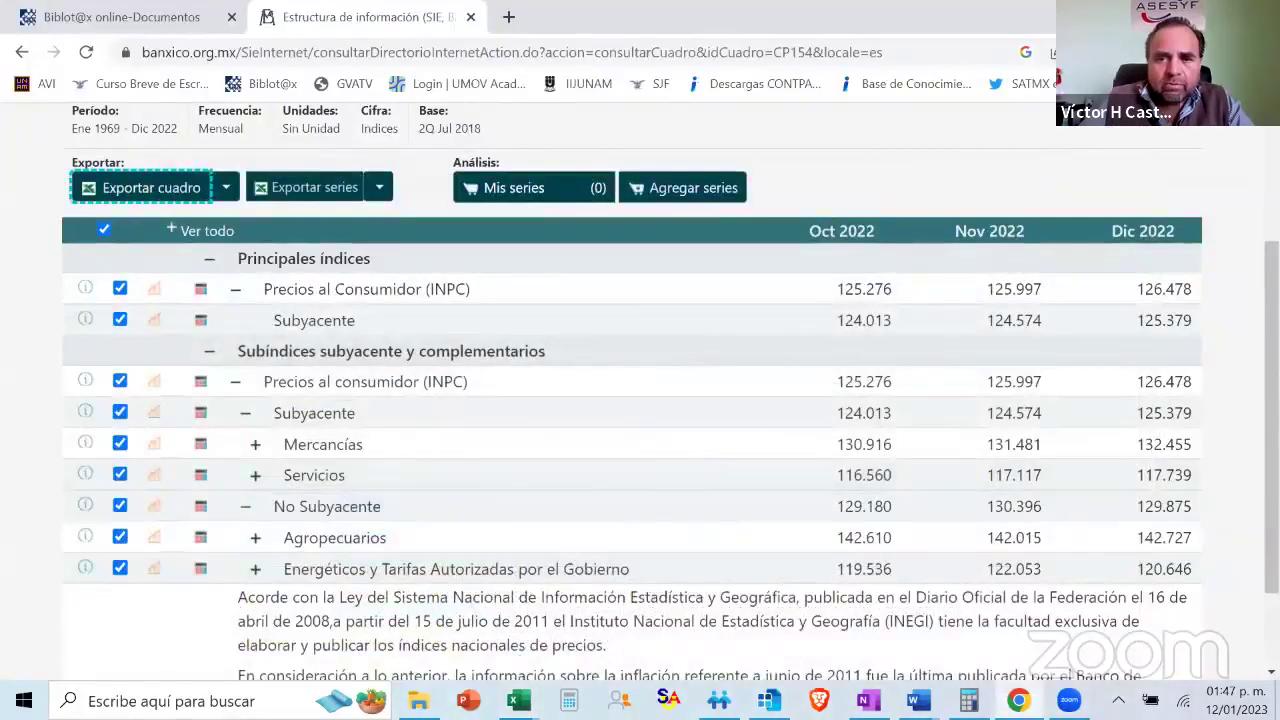
{"action": "key", "text": "alt+Tab"}
{"action": "left_click", "coordinate": [327, 33]}
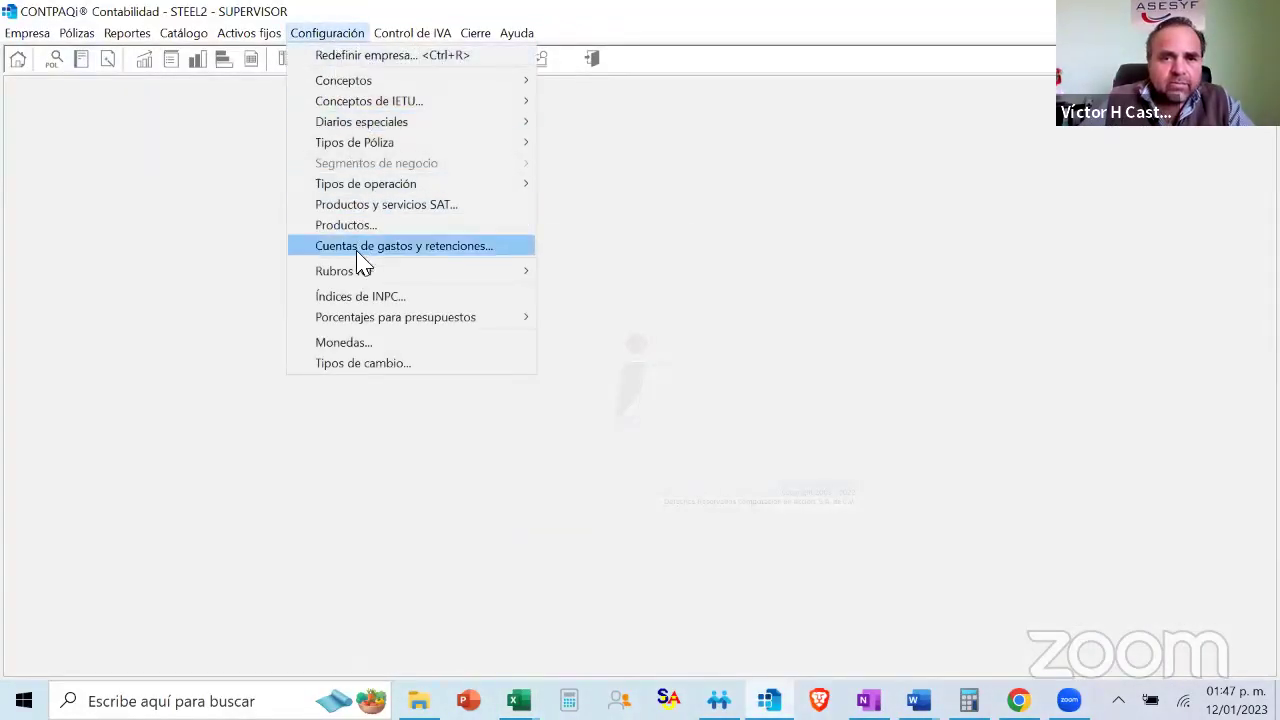
{"action": "left_click", "coordinate": [363, 295]}
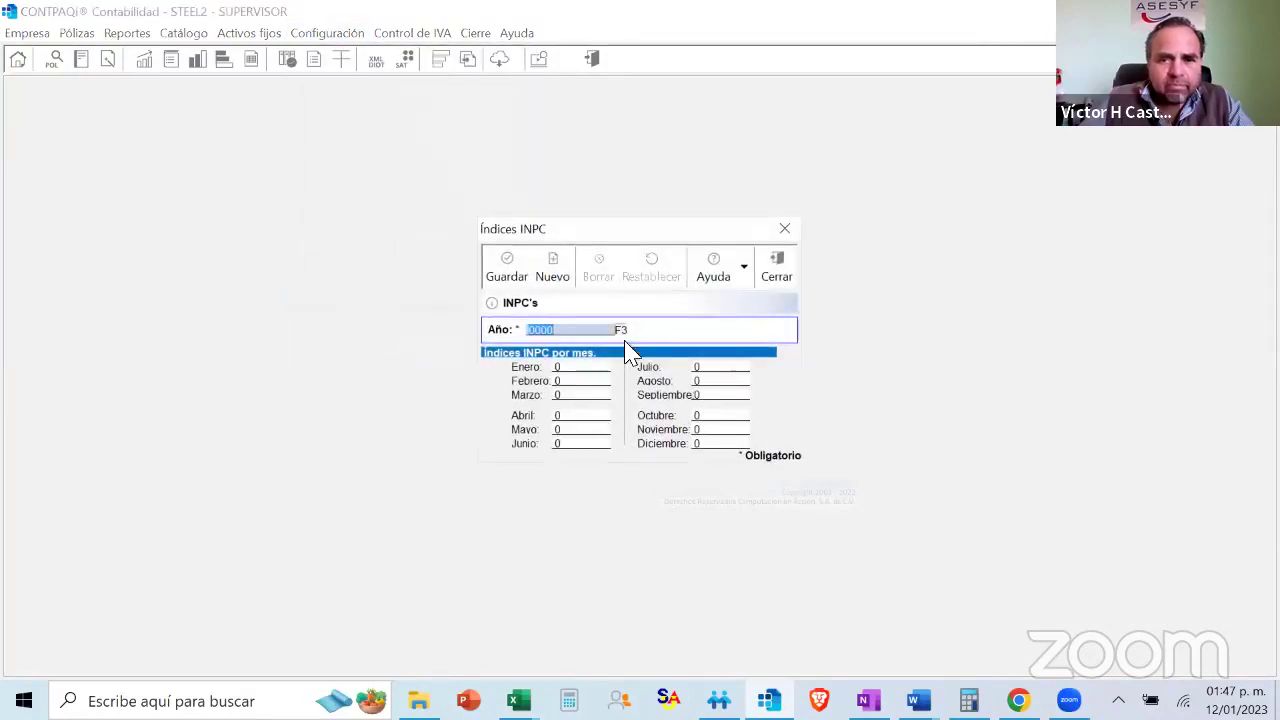
{"action": "left_click", "coordinate": [630, 335]}
{"action": "scroll", "coordinate": [630, 382], "scroll_direction": "down", "scroll_amount": 10}
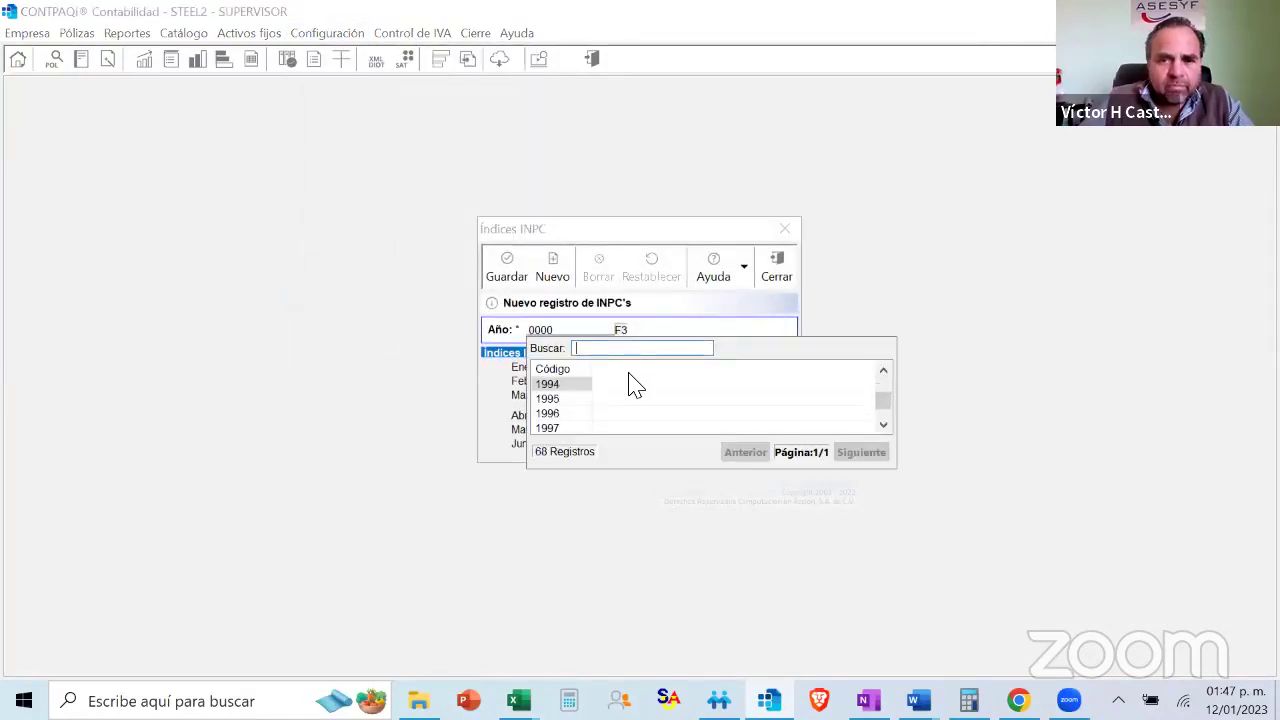
{"action": "scroll", "coordinate": [634, 382], "scroll_direction": "down", "scroll_amount": 6}
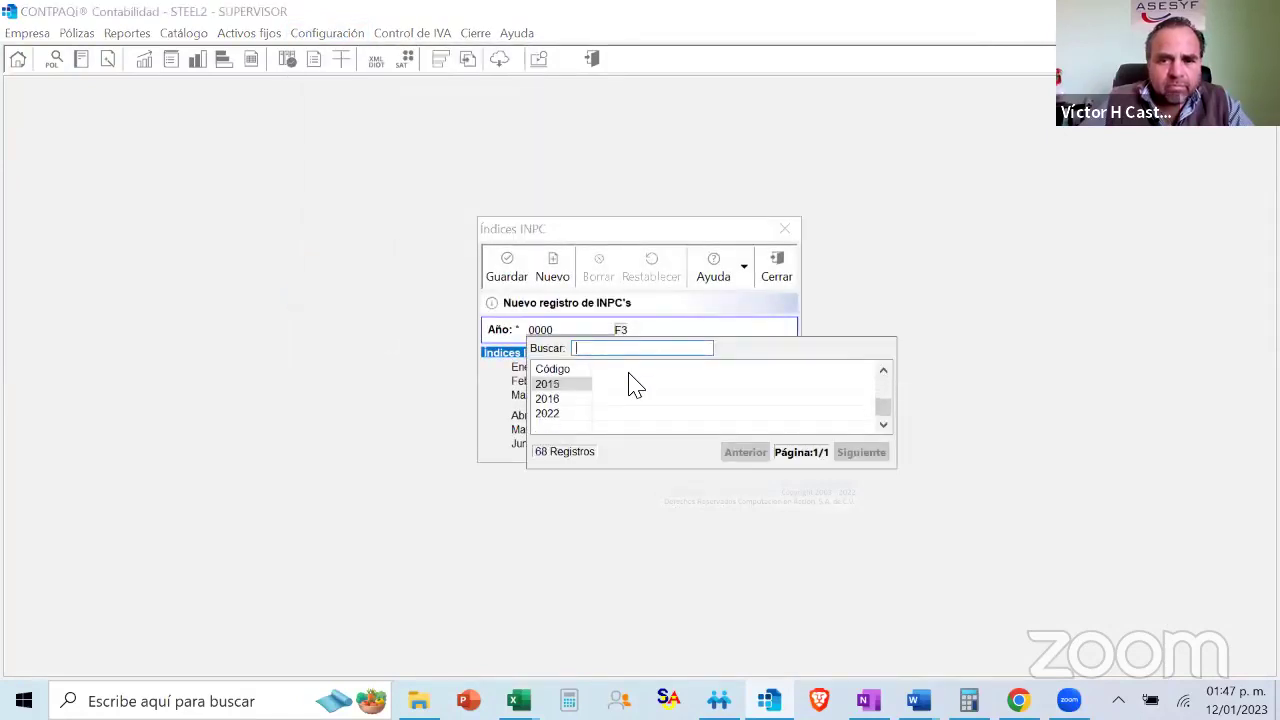
{"action": "left_click", "coordinate": [550, 414]}
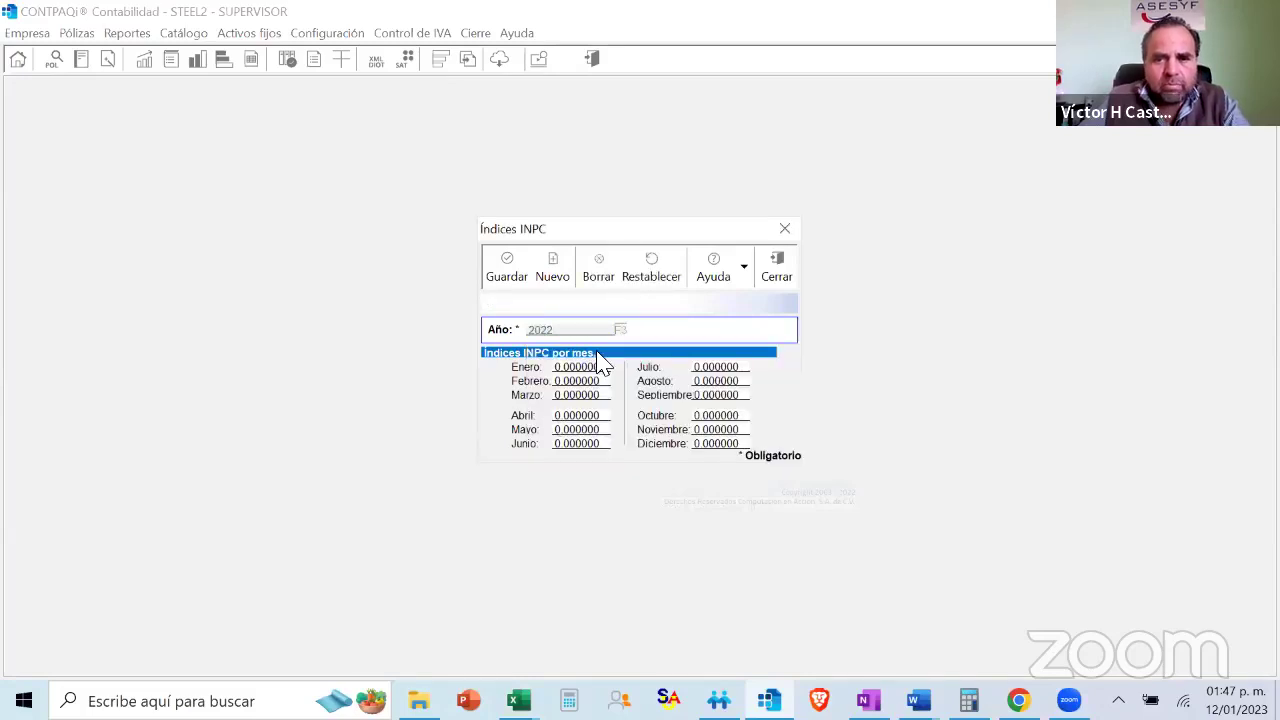
Check the January INPC in the exported Excel workbook, set Enero 2022 to 118.002 in CONTPAQi, and save the record
{"action": "left_click", "coordinate": [561, 369]}
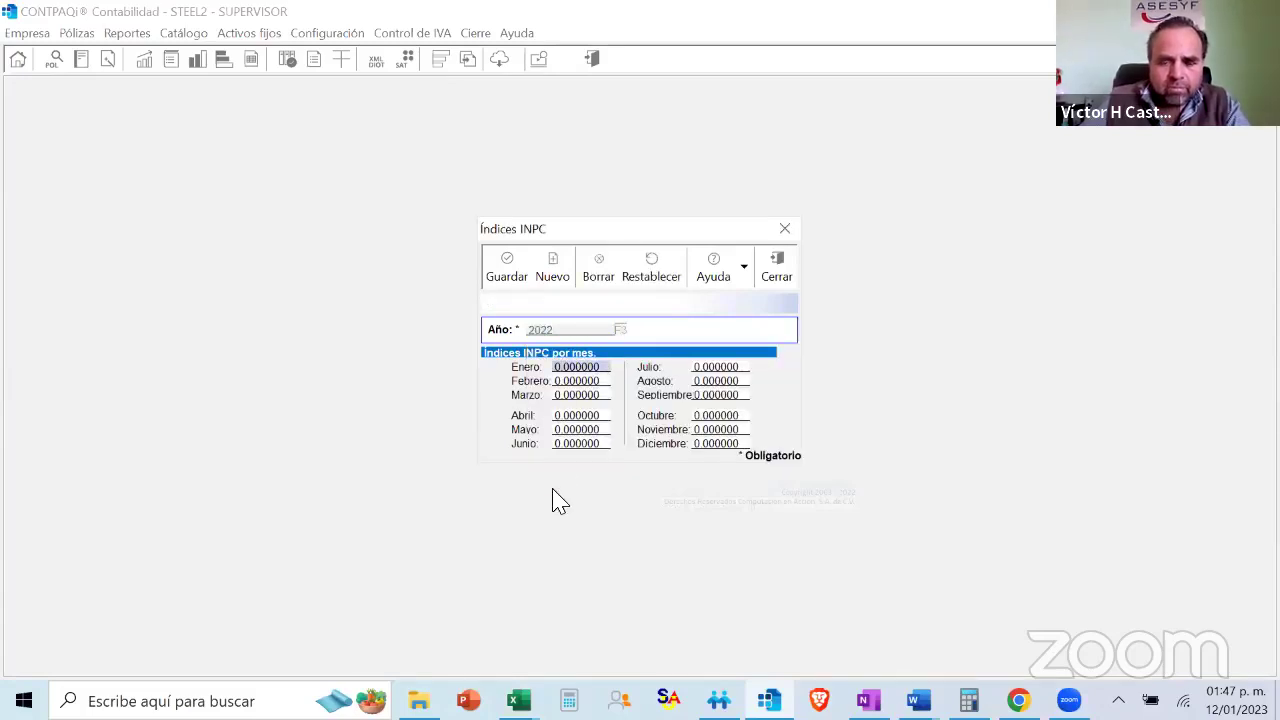
{"action": "mouse_move", "coordinate": [518, 700]}
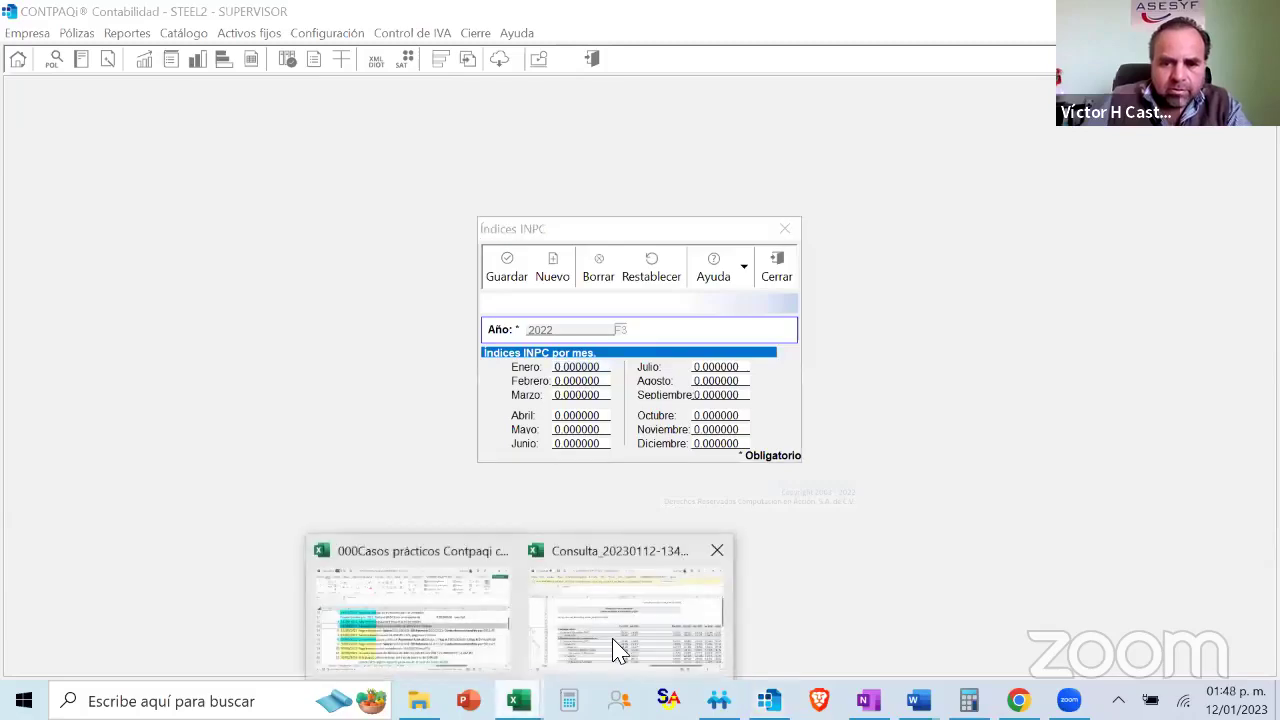
{"action": "left_click", "coordinate": [614, 651]}
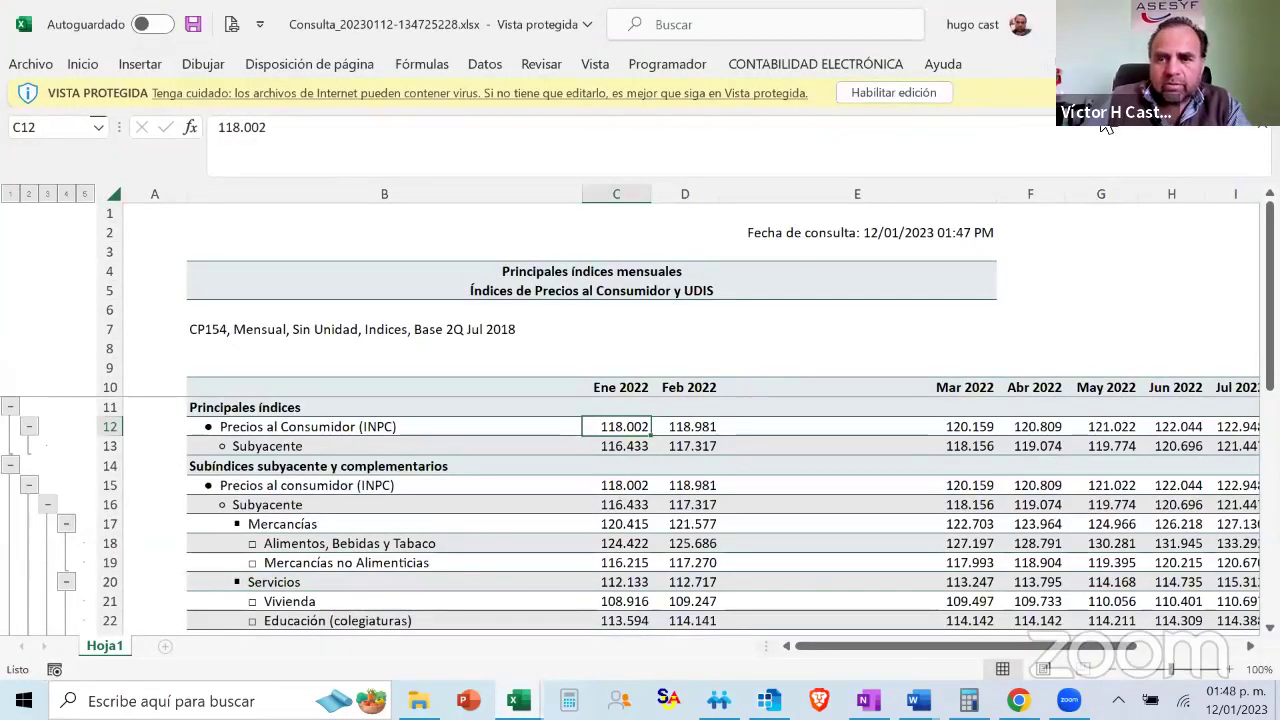
{"action": "key", "text": "alt+Tab"}
{"action": "type", "text": "118"}
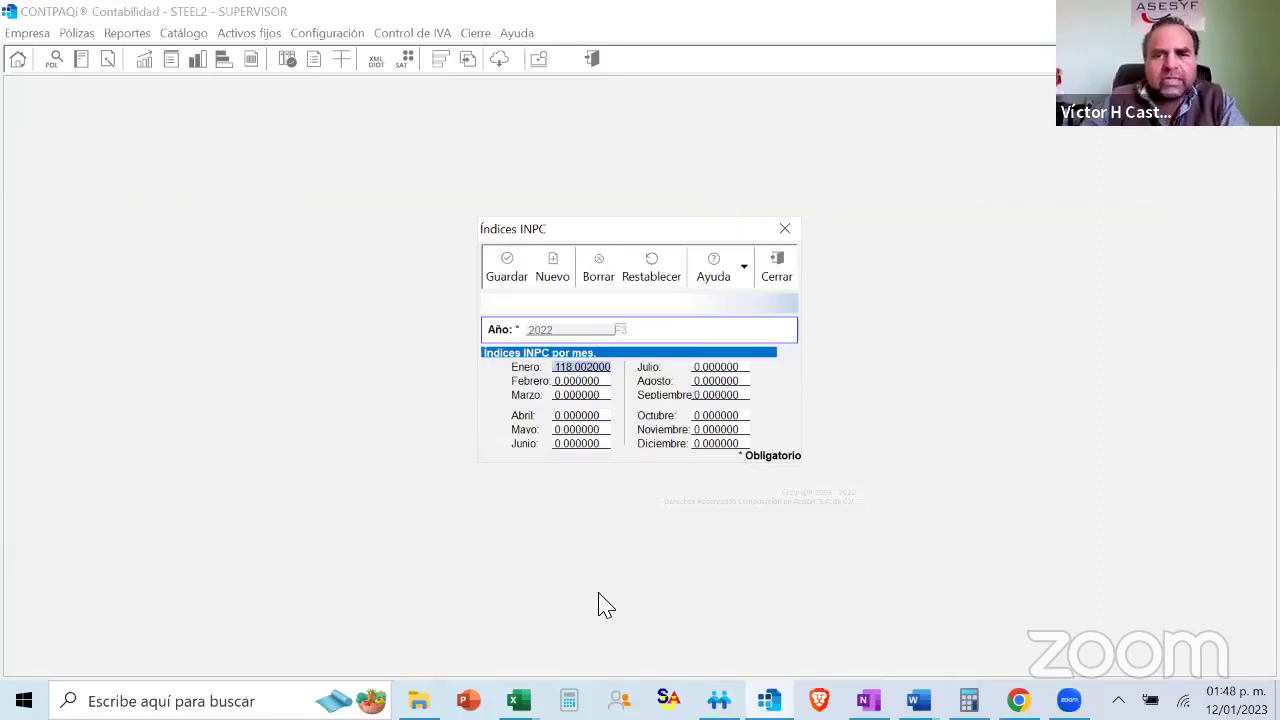
{"action": "left_click", "coordinate": [506, 271]}
{"action": "left_click", "coordinate": [503, 272]}
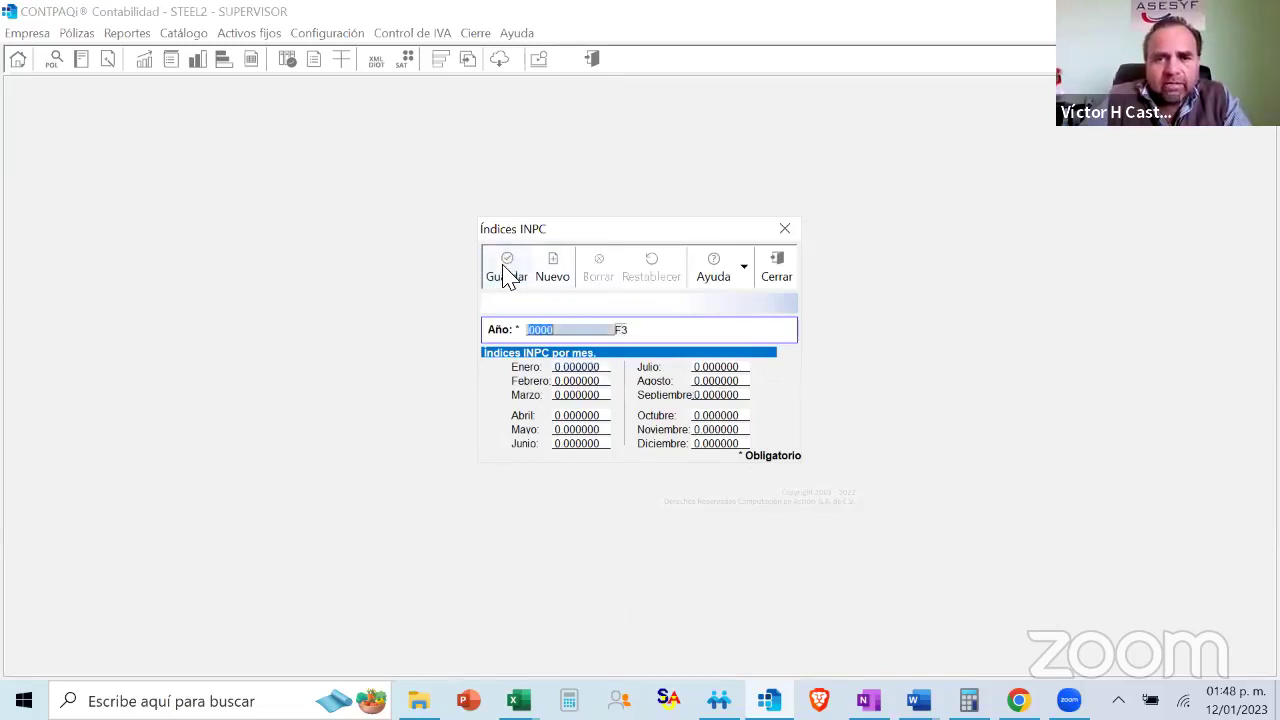
Reopen the 2022 INPC record to check the saved January index, and close the indices window
{"action": "left_click", "coordinate": [621, 331]}
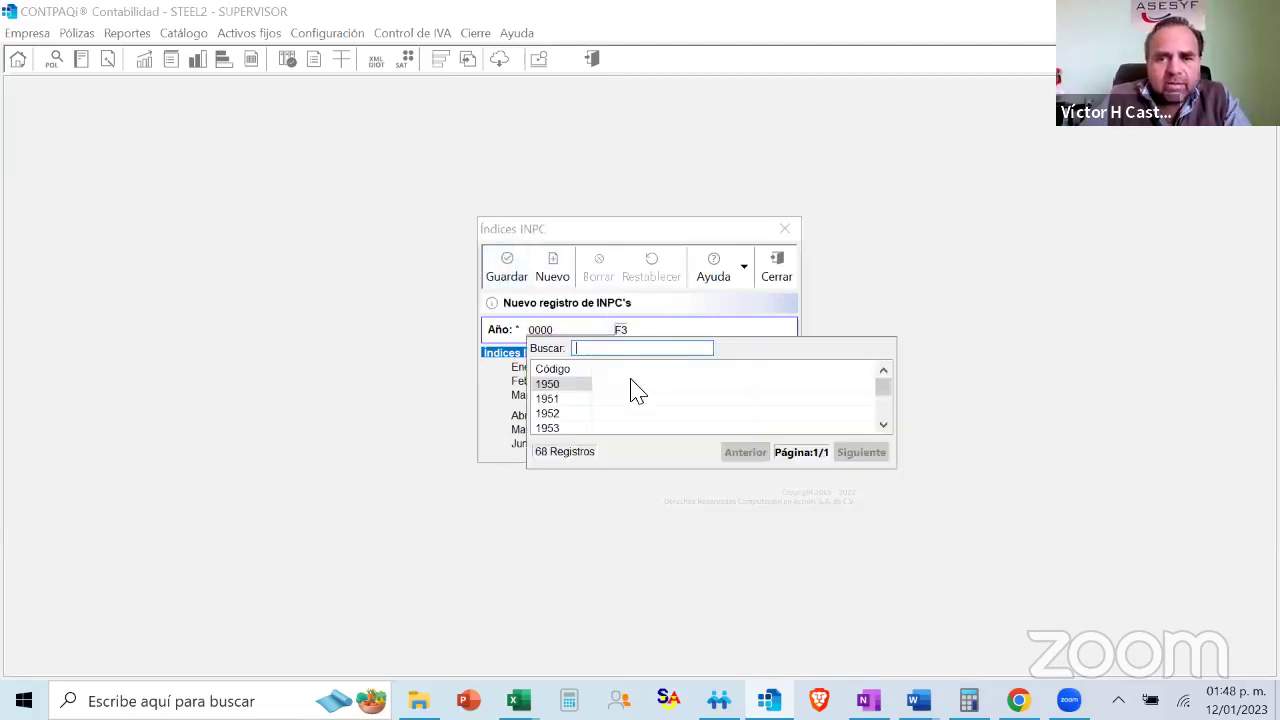
{"action": "scroll", "coordinate": [655, 415], "scroll_direction": "down", "scroll_amount": 10}
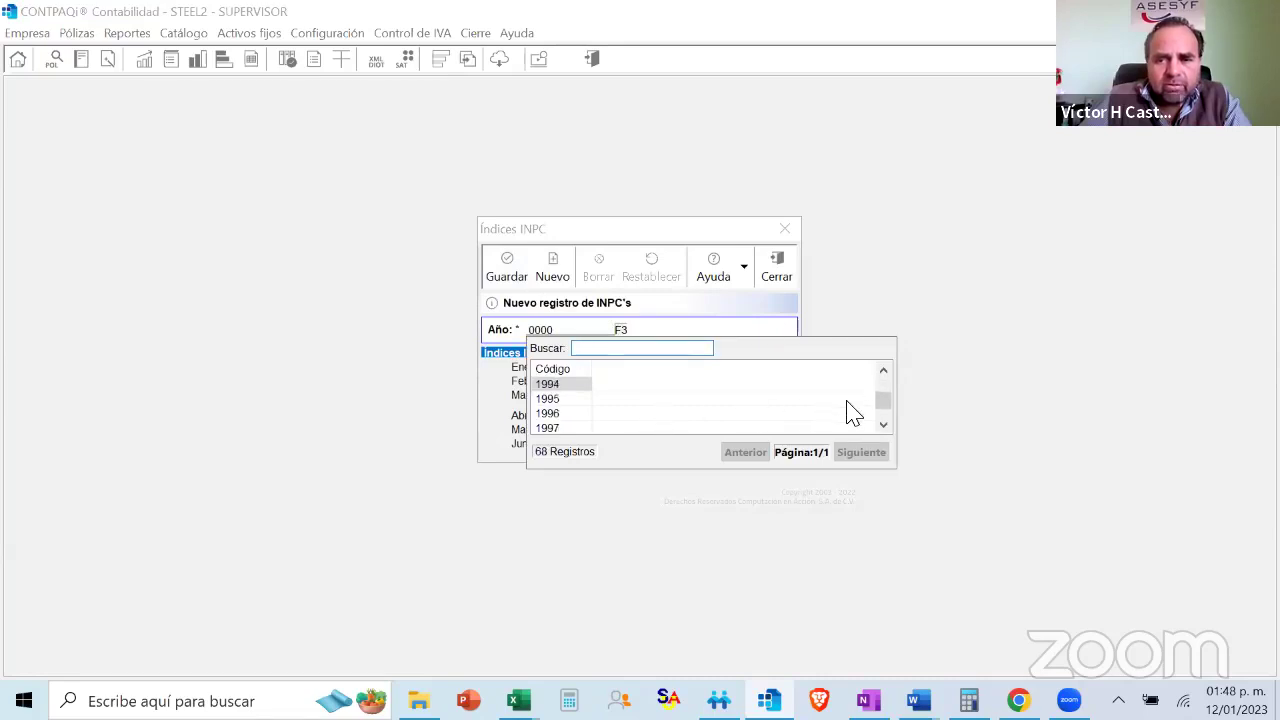
{"action": "left_click_drag", "start_coordinate": [883, 405], "coordinate": [883, 430]}
{"action": "double_click", "coordinate": [545, 413]}
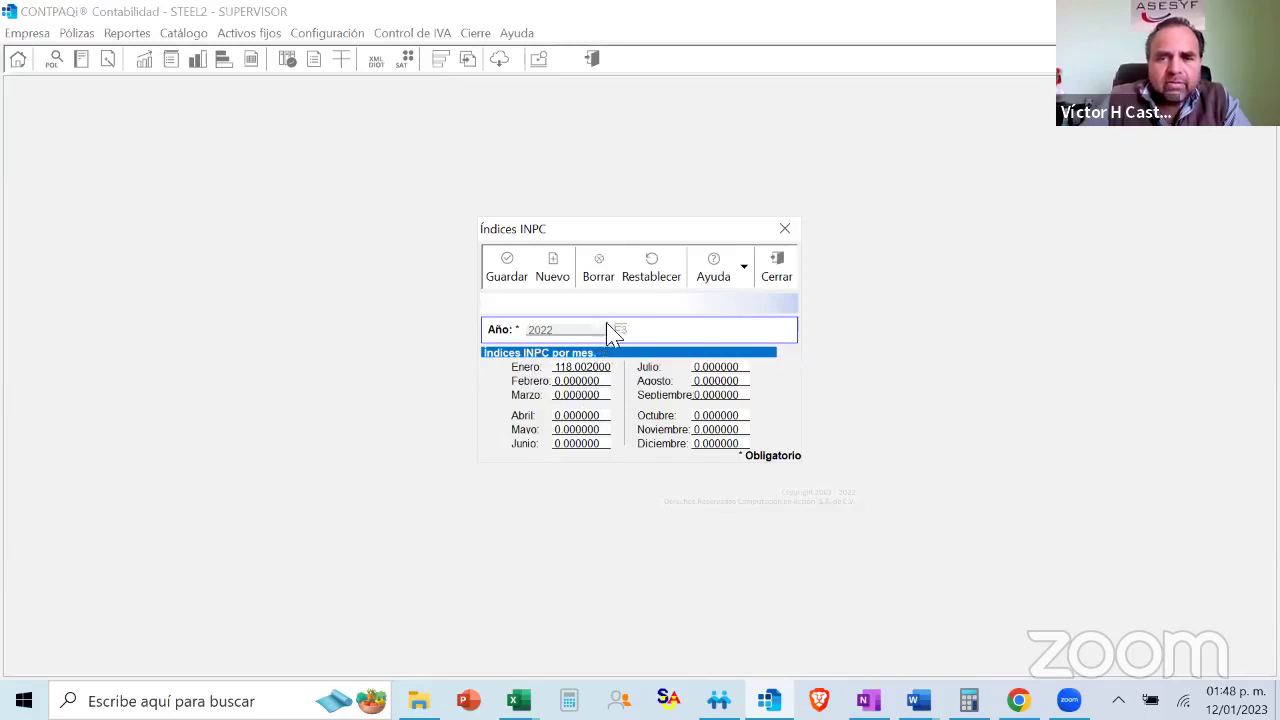
{"action": "left_click", "coordinate": [787, 270]}
Rerun the simulated January fixed-asset depreciation with Fiscal as the only calculation basis, overwriting the existing log file
{"action": "left_click", "coordinate": [249, 33]}
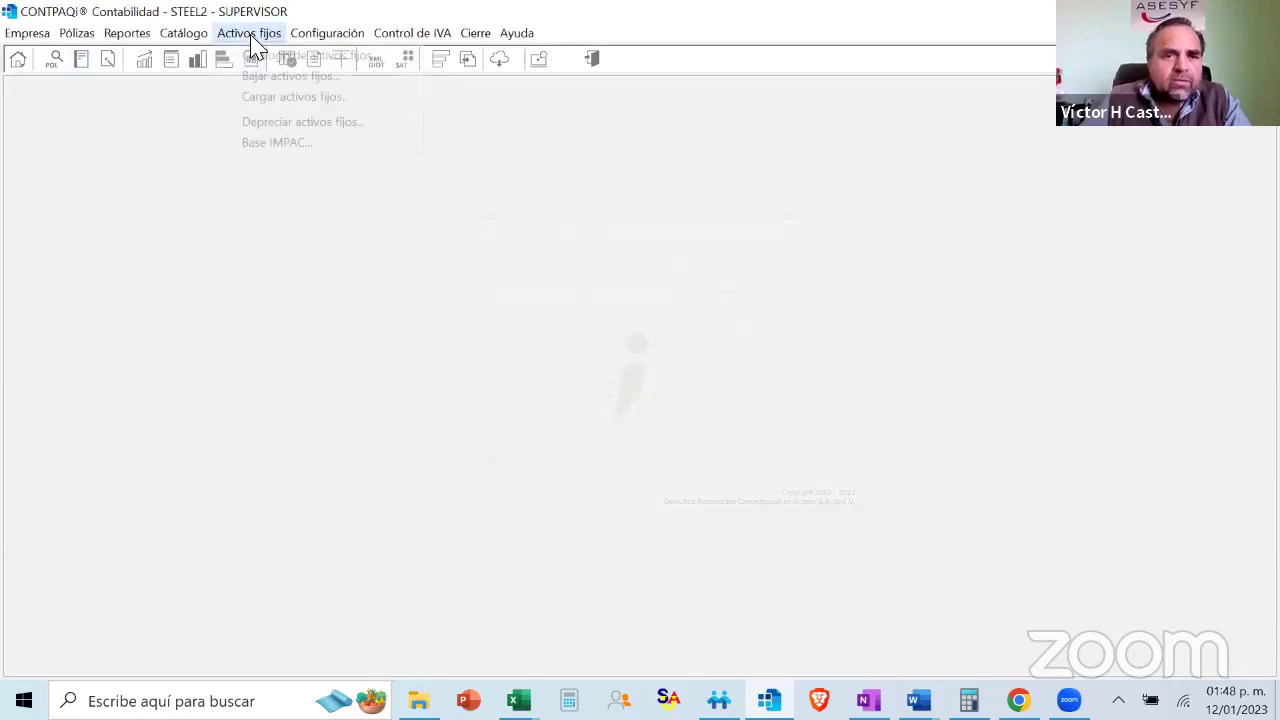
{"action": "left_click", "coordinate": [280, 122]}
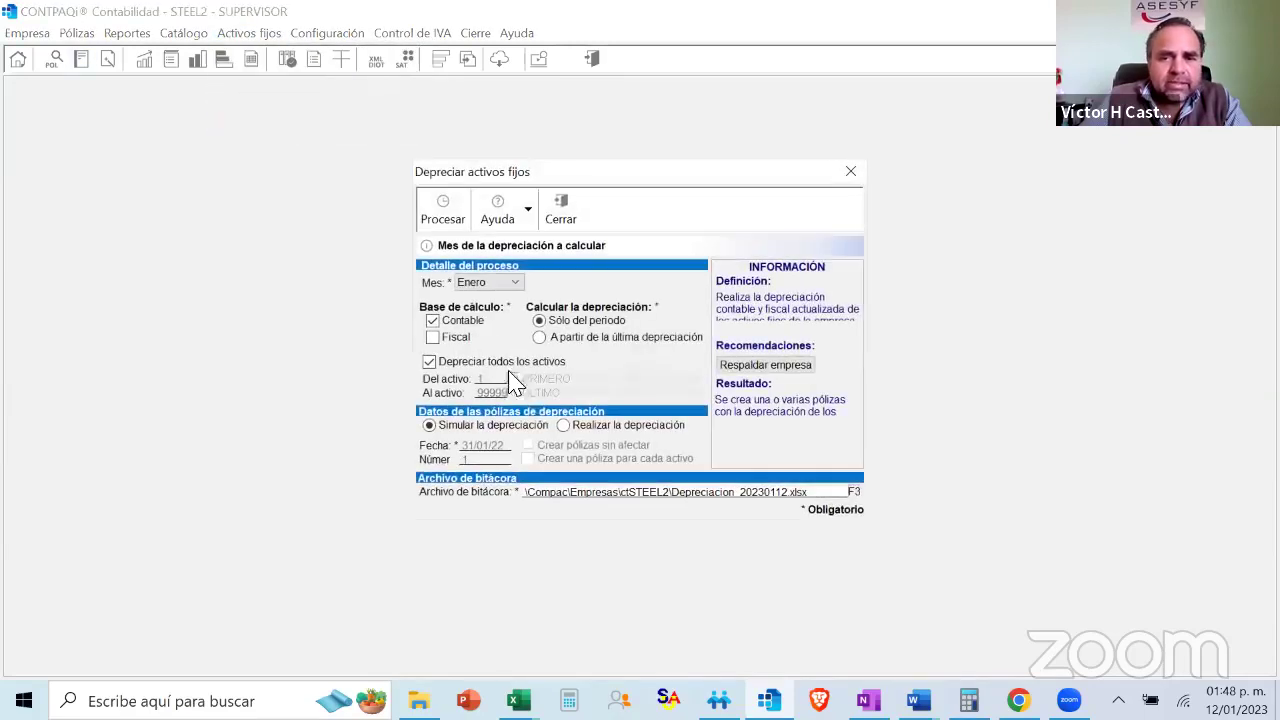
{"action": "left_click", "coordinate": [452, 337]}
{"action": "left_click", "coordinate": [455, 322]}
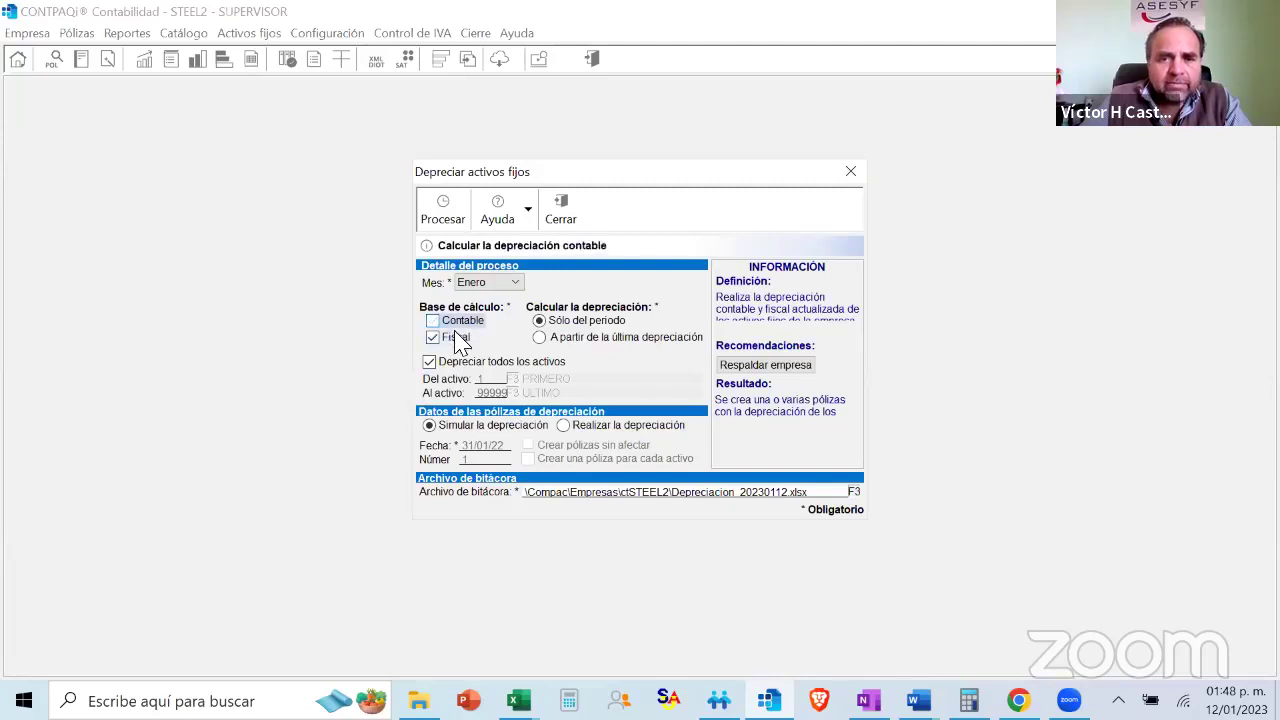
{"action": "left_click", "coordinate": [440, 212]}
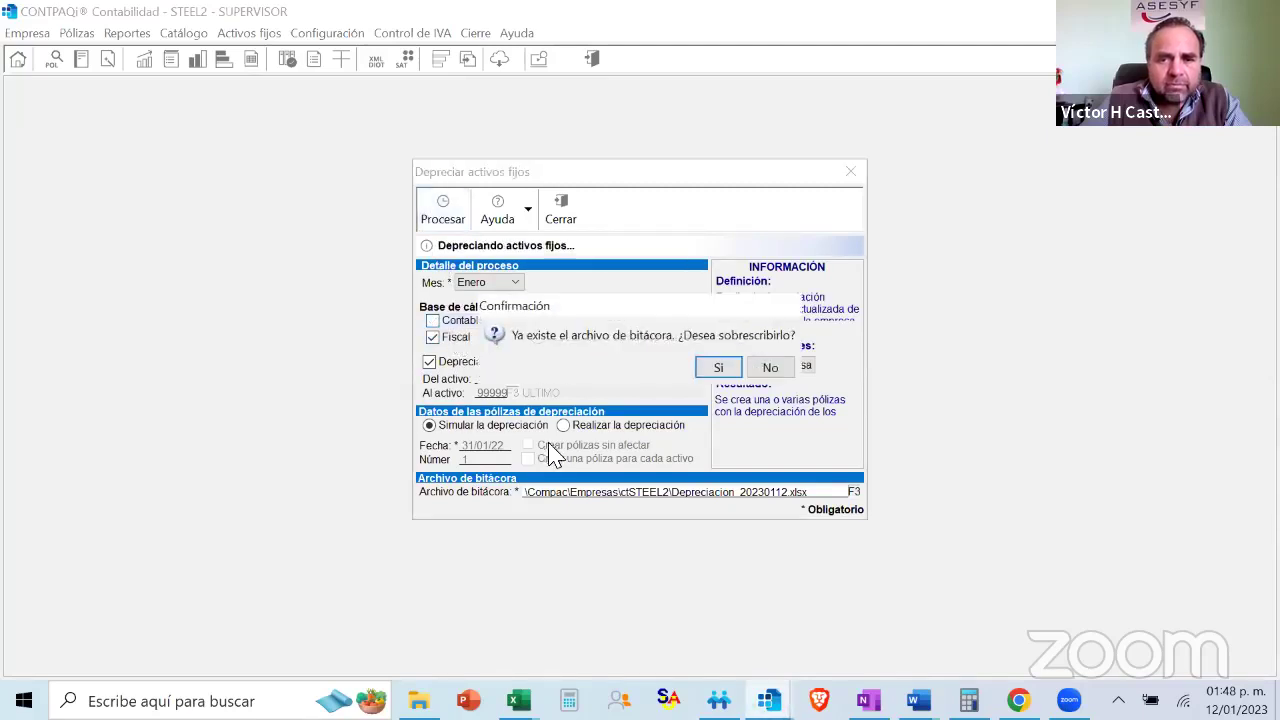
{"action": "left_click", "coordinate": [706, 372]}
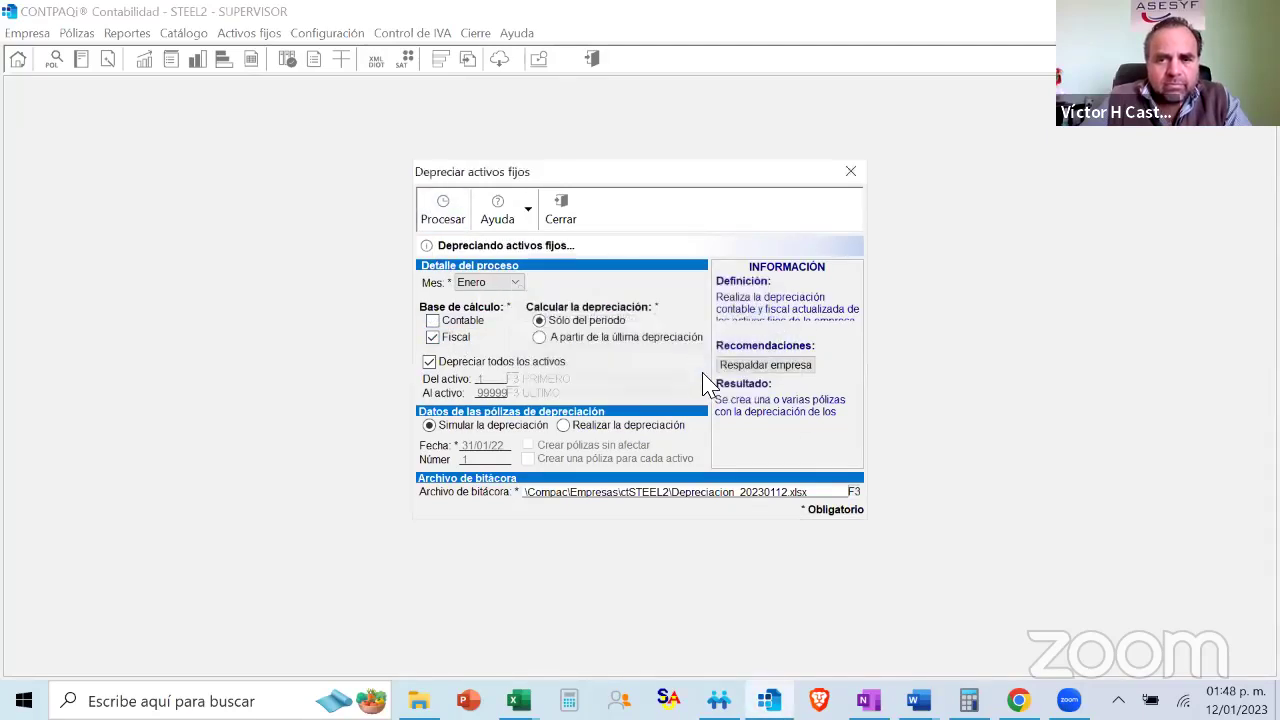
Review the process result counts and examine the Toyota Corolla's fiscal depreciation calculation in the log
{"action": "scroll", "coordinate": [553, 367], "scroll_direction": "down", "scroll_amount": 1}
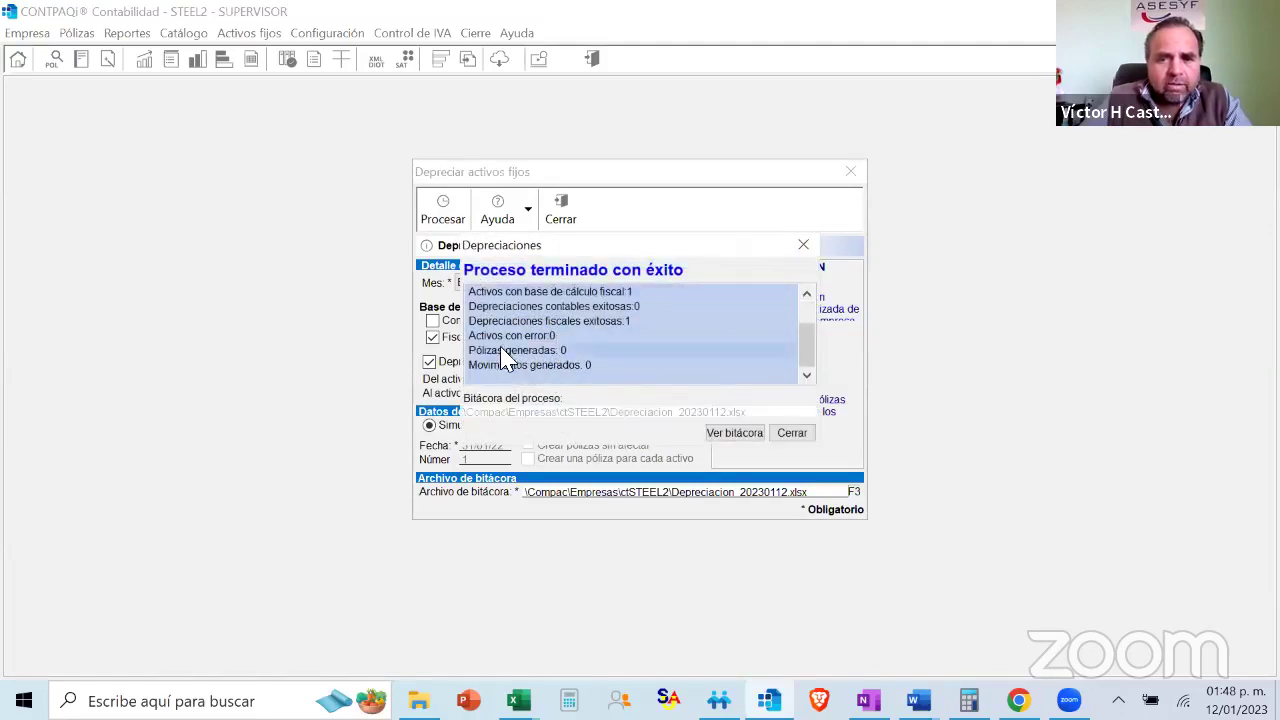
{"action": "left_click", "coordinate": [720, 436]}
{"action": "scroll", "coordinate": [455, 405], "scroll_direction": "down", "scroll_amount": 3}
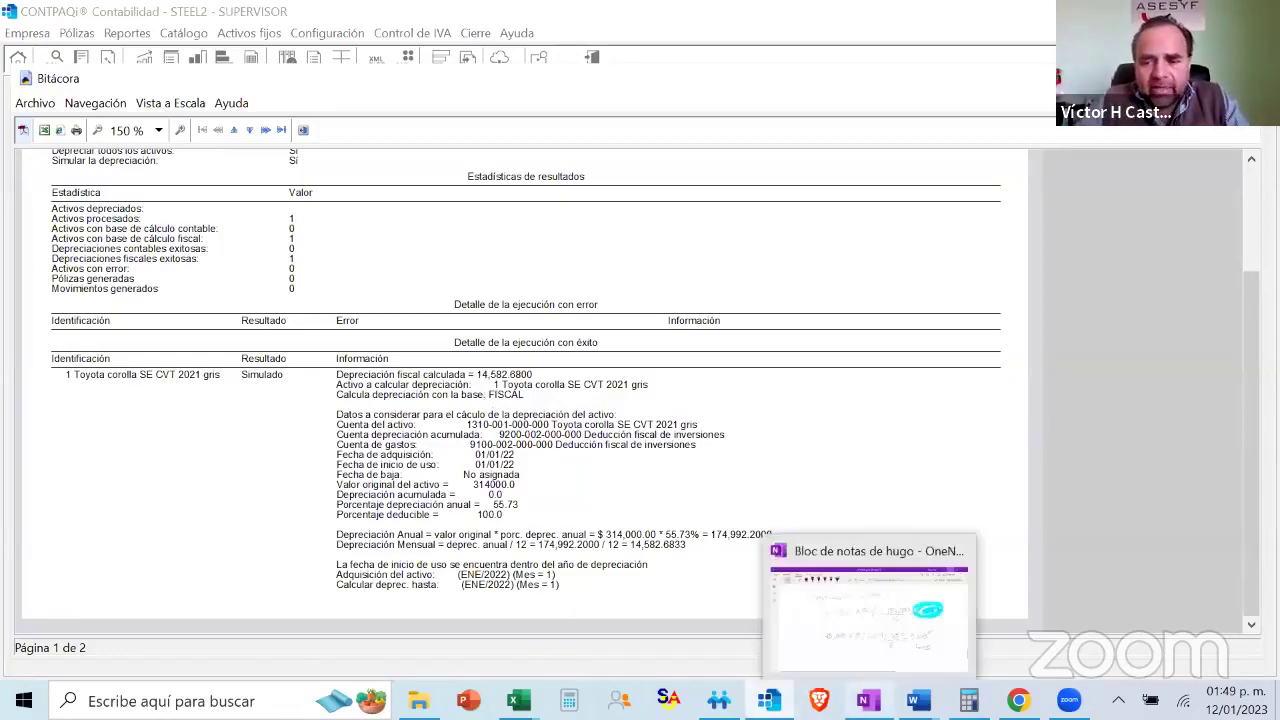
Switch to OneNote, circle the handwritten 3645.83 monthly amount in cyan highlighter, and return to CONTPAQi
{"action": "left_click", "coordinate": [866, 700]}
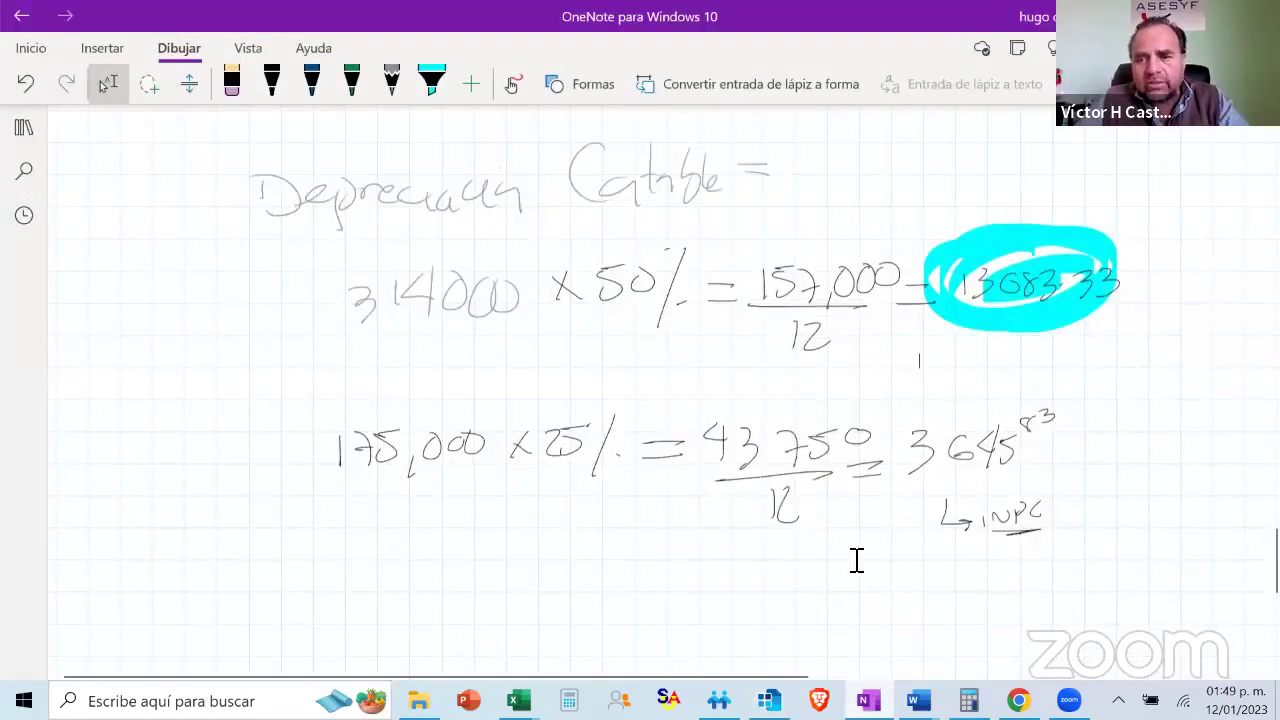
{"action": "mouse_move", "coordinate": [990, 368]}
{"action": "left_mouse_down"}
{"action": "mouse_move", "coordinate": [965, 378]}
{"action": "mouse_move", "coordinate": [915, 522]}
{"action": "mouse_move", "coordinate": [995, 390]}
{"action": "left_mouse_up"}
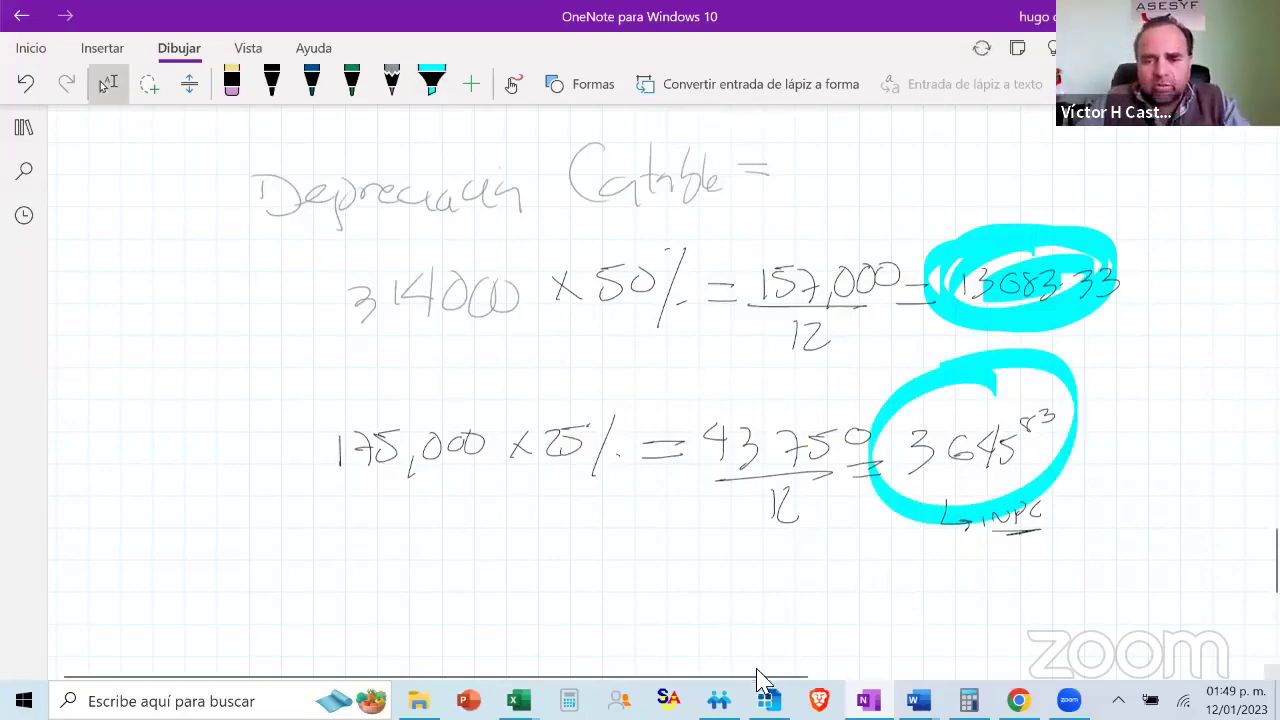
{"action": "left_click", "coordinate": [768, 700]}
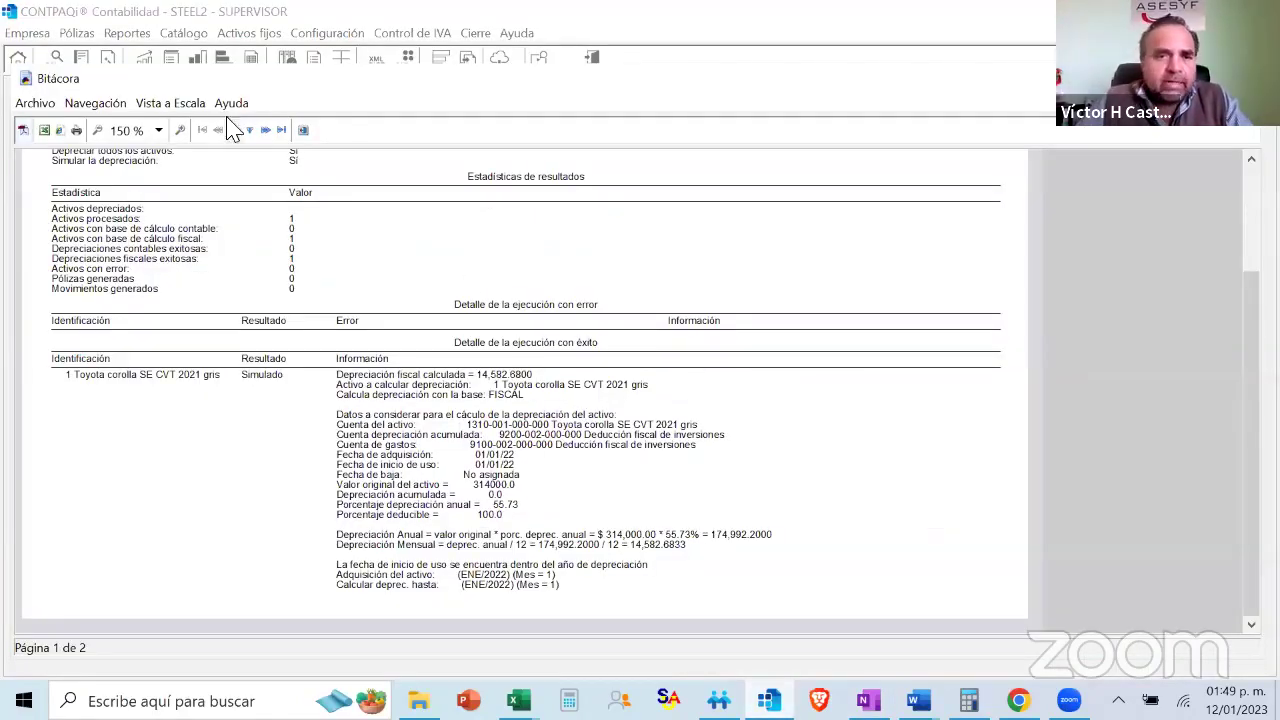
Close the depreciation log, the results summary and the fixed-asset depreciation window
{"action": "left_click", "coordinate": [303, 130]}
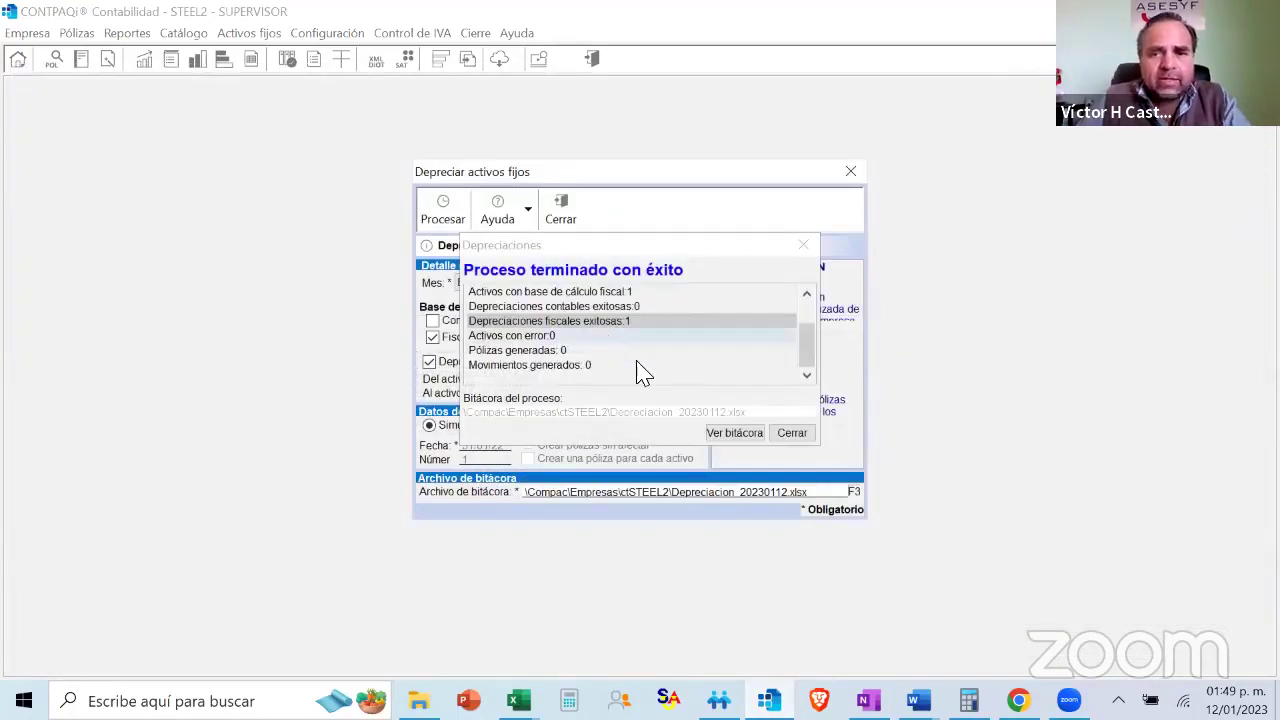
{"action": "left_click", "coordinate": [798, 433]}
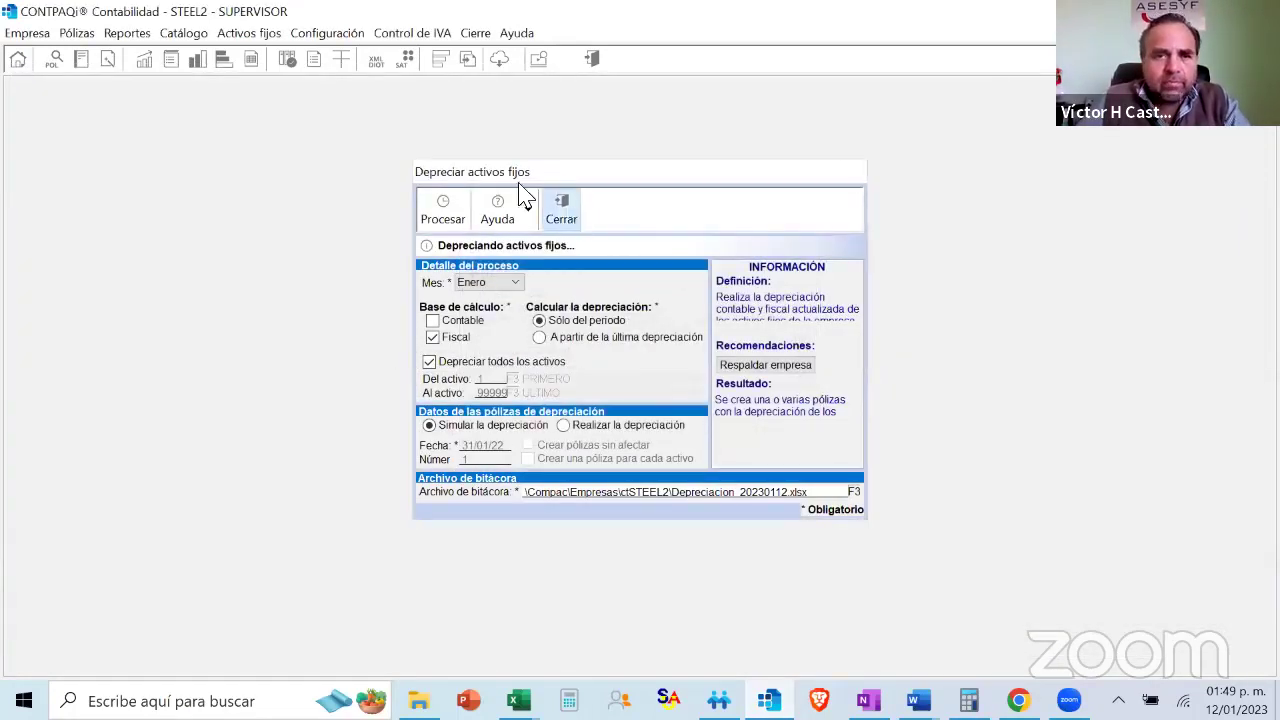
{"action": "left_click", "coordinate": [560, 212]}
Open the Toyota Corolla SE CVT 2021 gris record in the fixed-asset catalog
{"action": "left_click", "coordinate": [232, 36]}
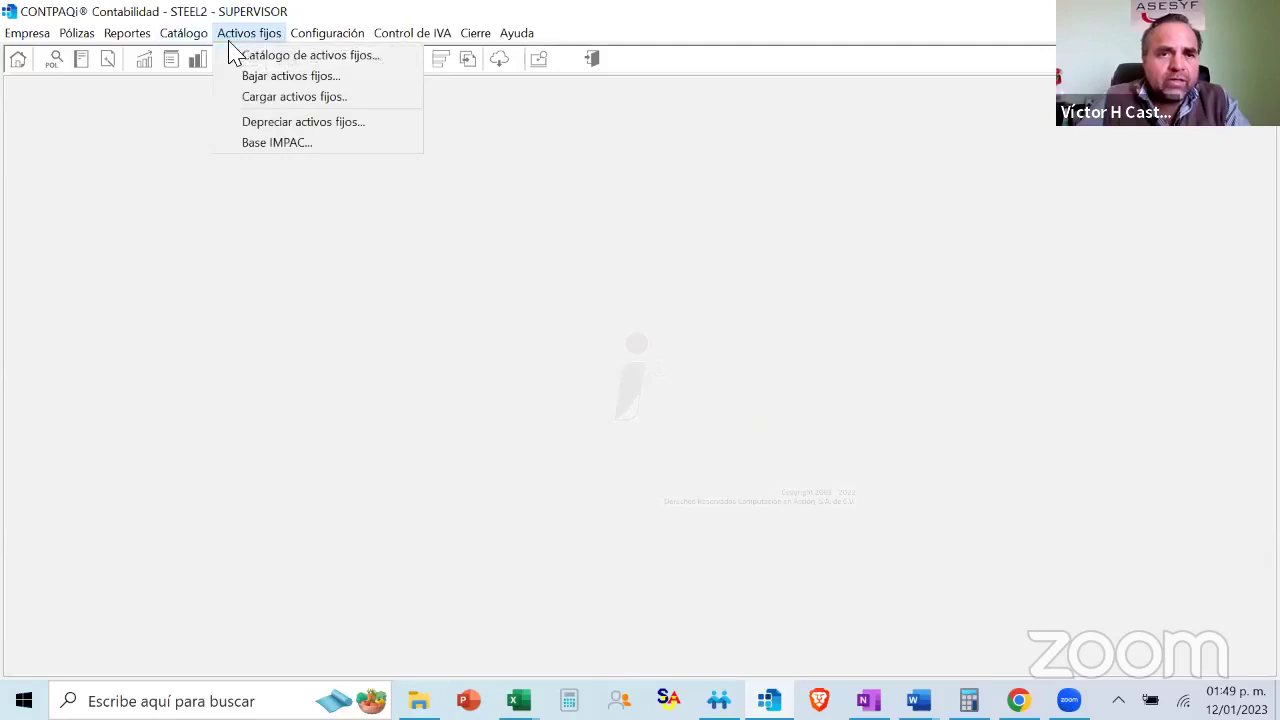
{"action": "left_click", "coordinate": [290, 55]}
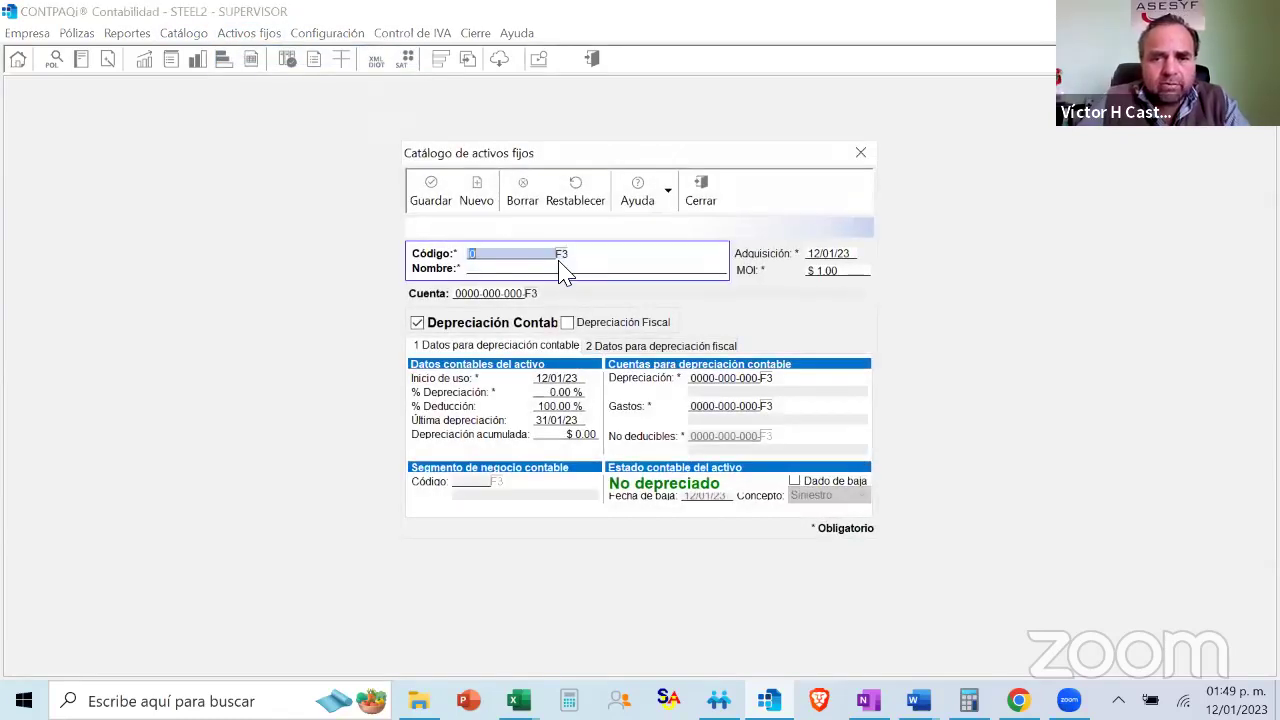
{"action": "left_click", "coordinate": [561, 256]}
{"action": "double_click", "coordinate": [537, 308]}
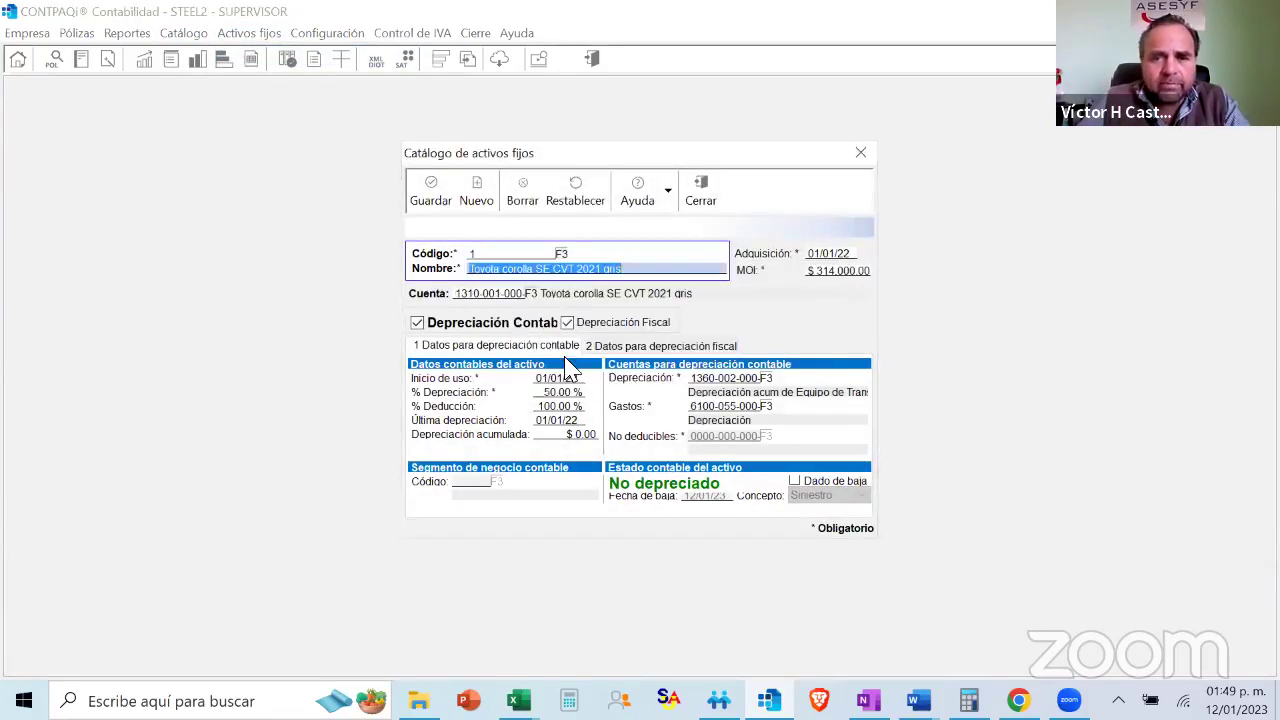
Open the Toyota Corolla's fiscal depreciation data and set its deduction percentage to 25%
{"action": "left_click", "coordinate": [630, 348]}
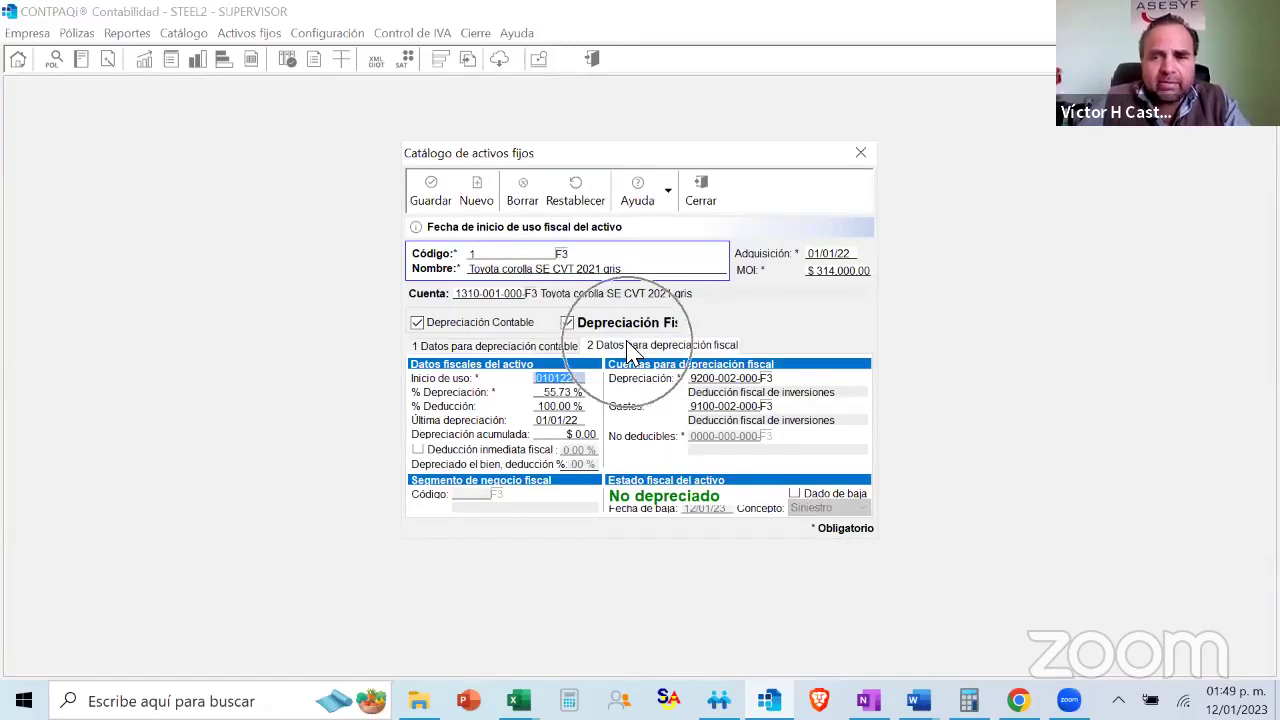
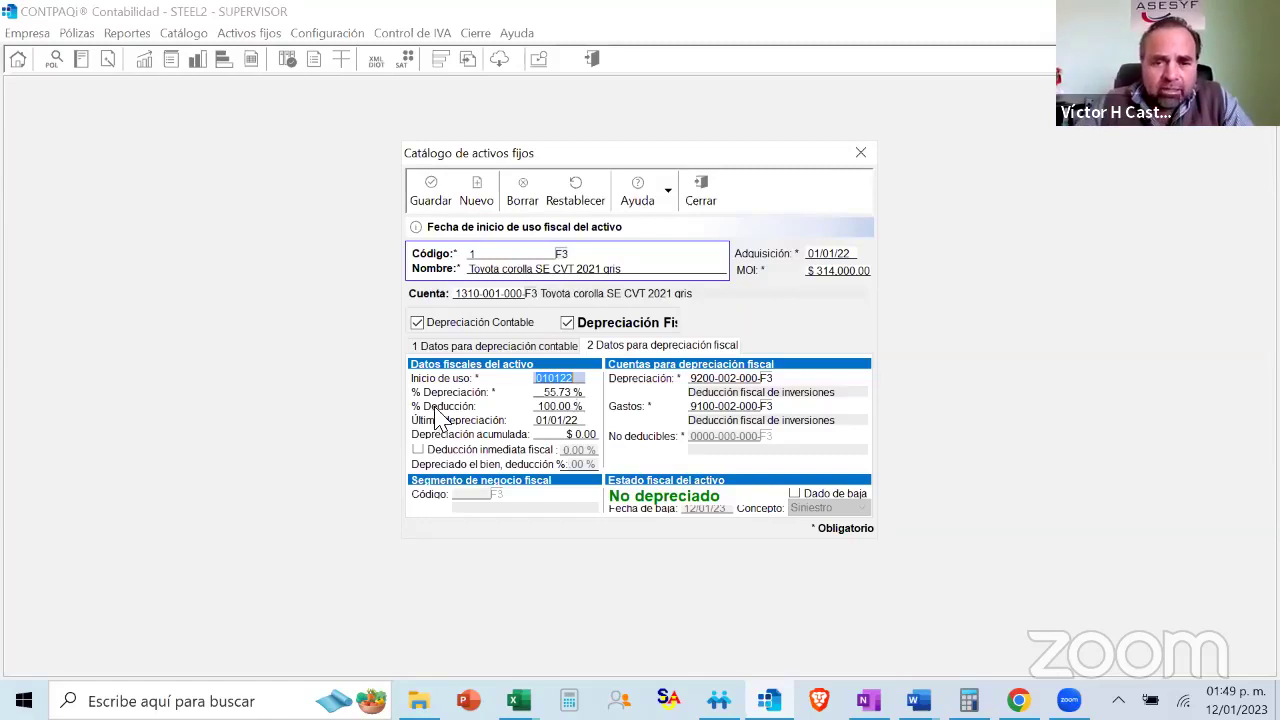
{"action": "left_click", "coordinate": [580, 406]}
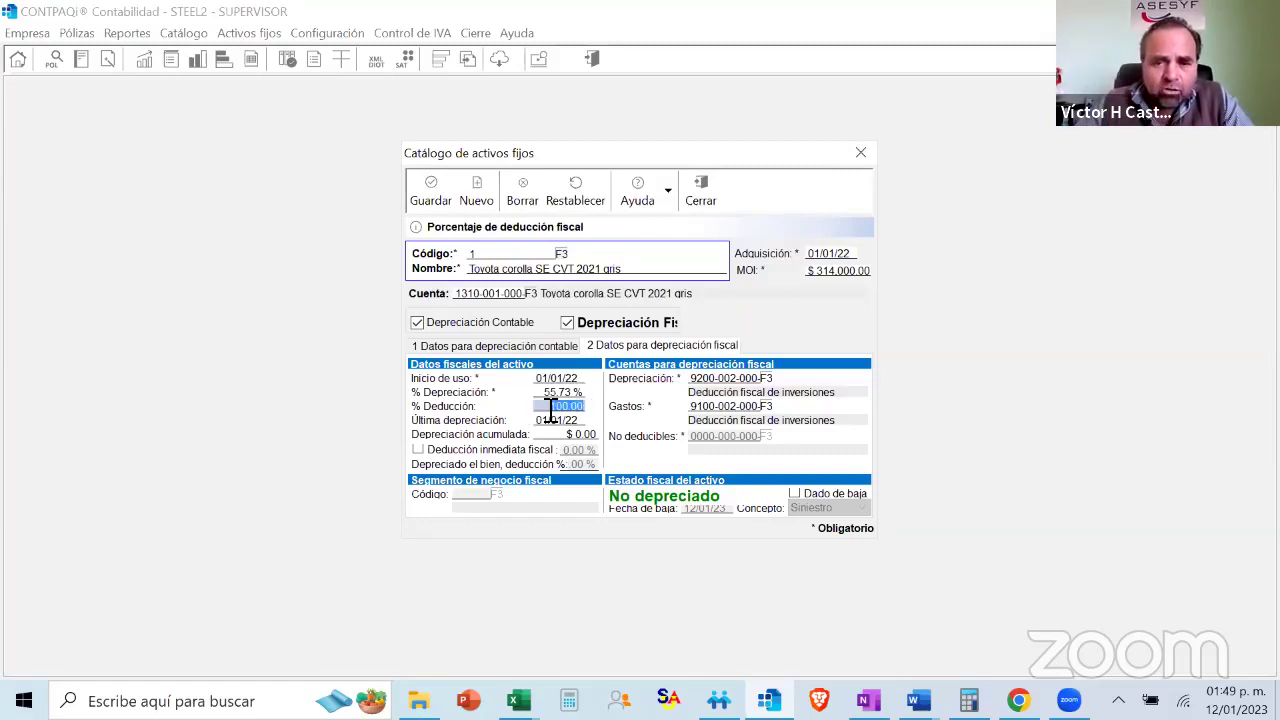
{"action": "type", "text": "24"}
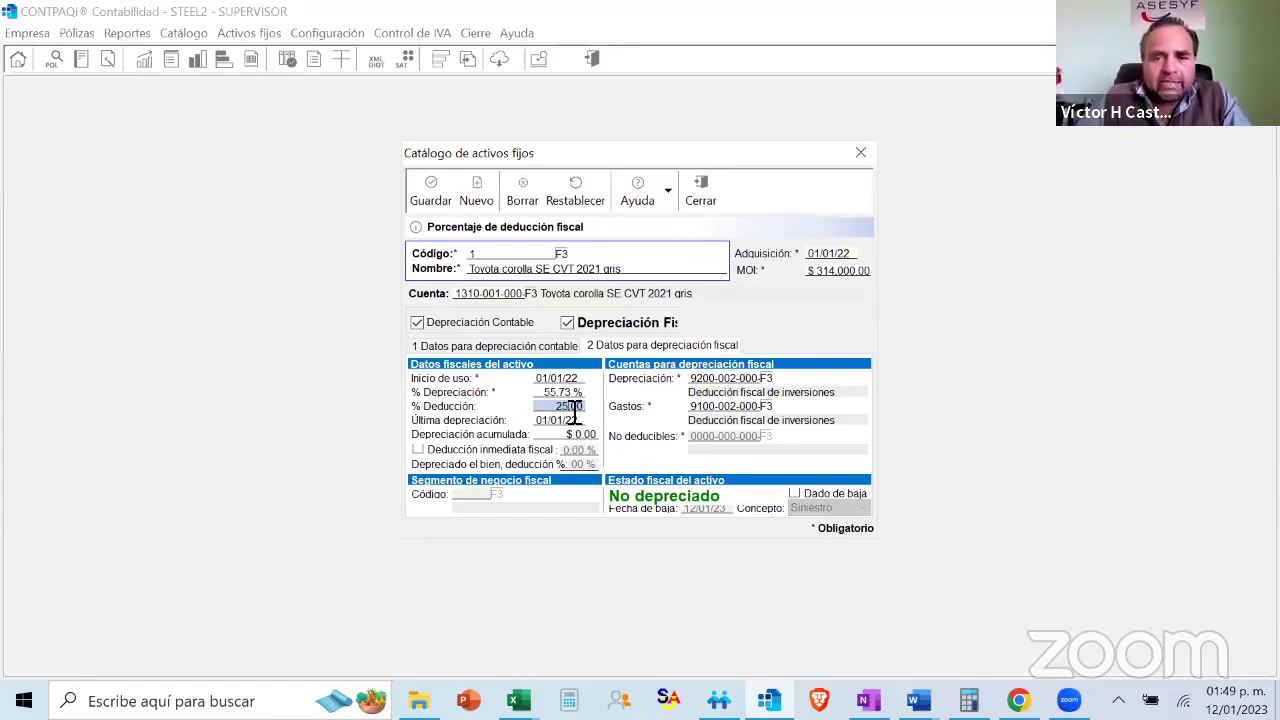
{"action": "left_click", "coordinate": [655, 451]}
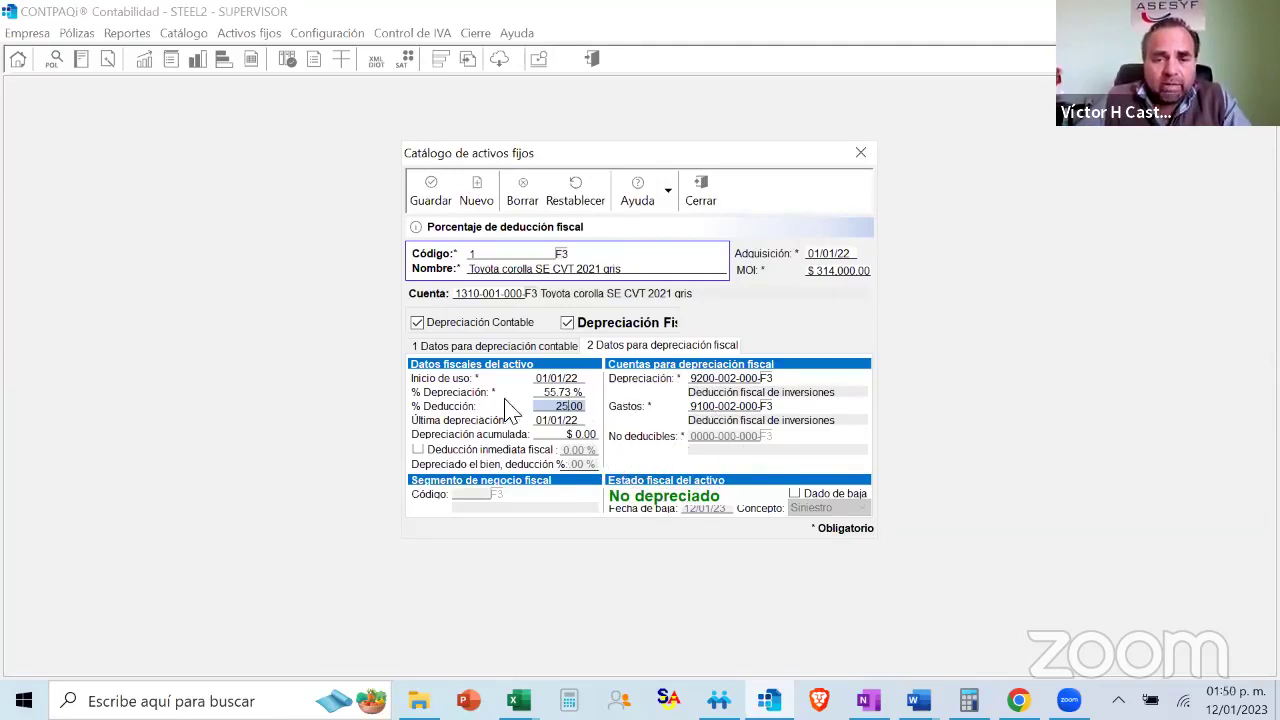
{"action": "left_click", "coordinate": [572, 402]}
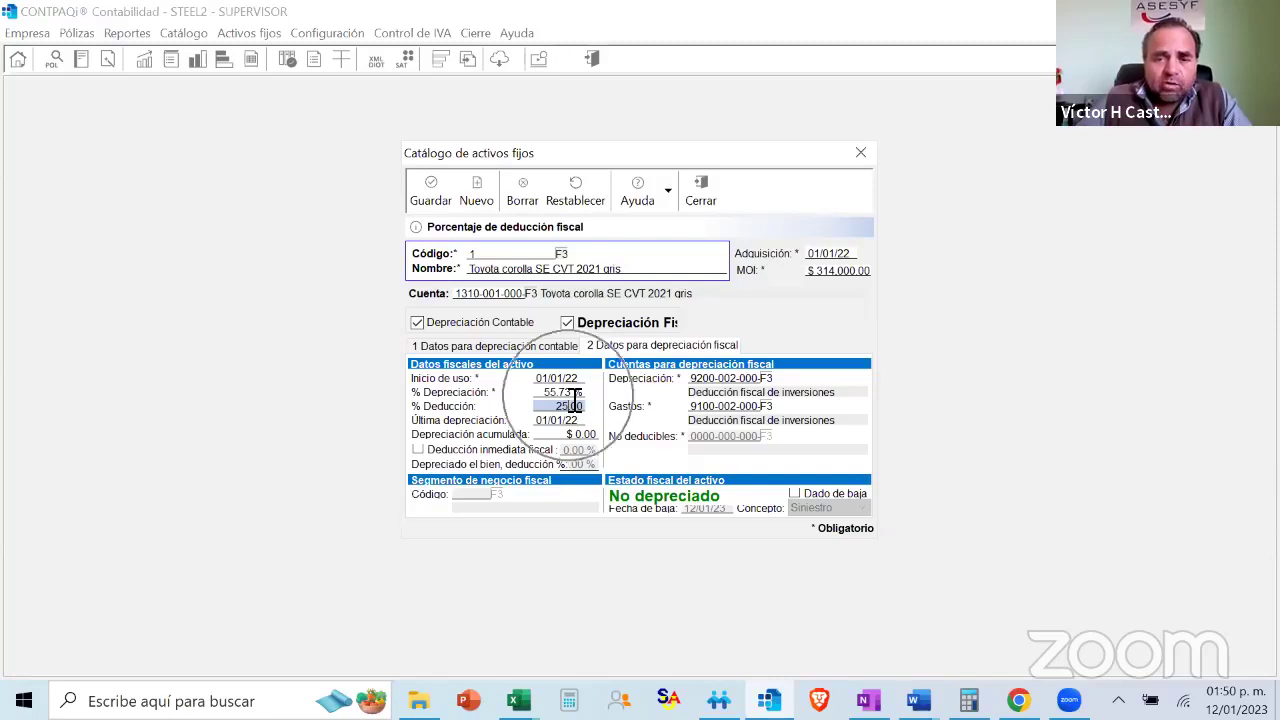
{"action": "left_click", "coordinate": [845, 272]}
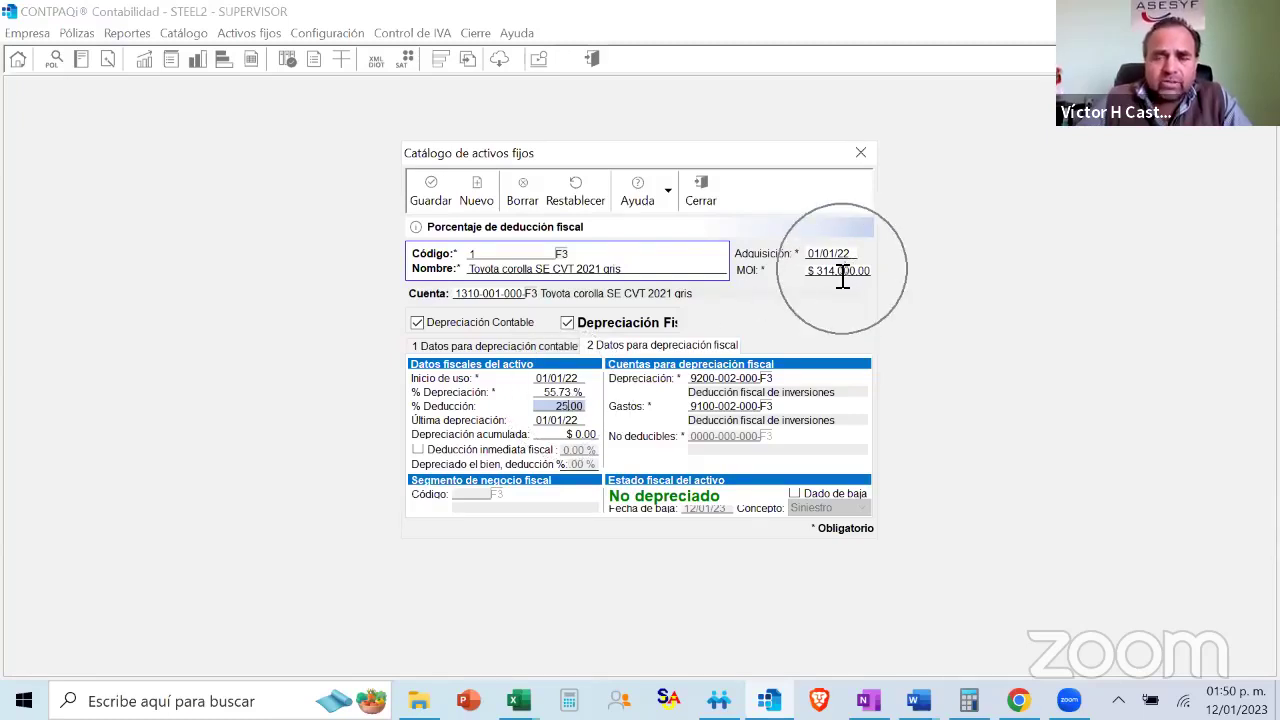
{"action": "left_click", "coordinate": [580, 408]}
{"action": "left_click", "coordinate": [580, 408]}
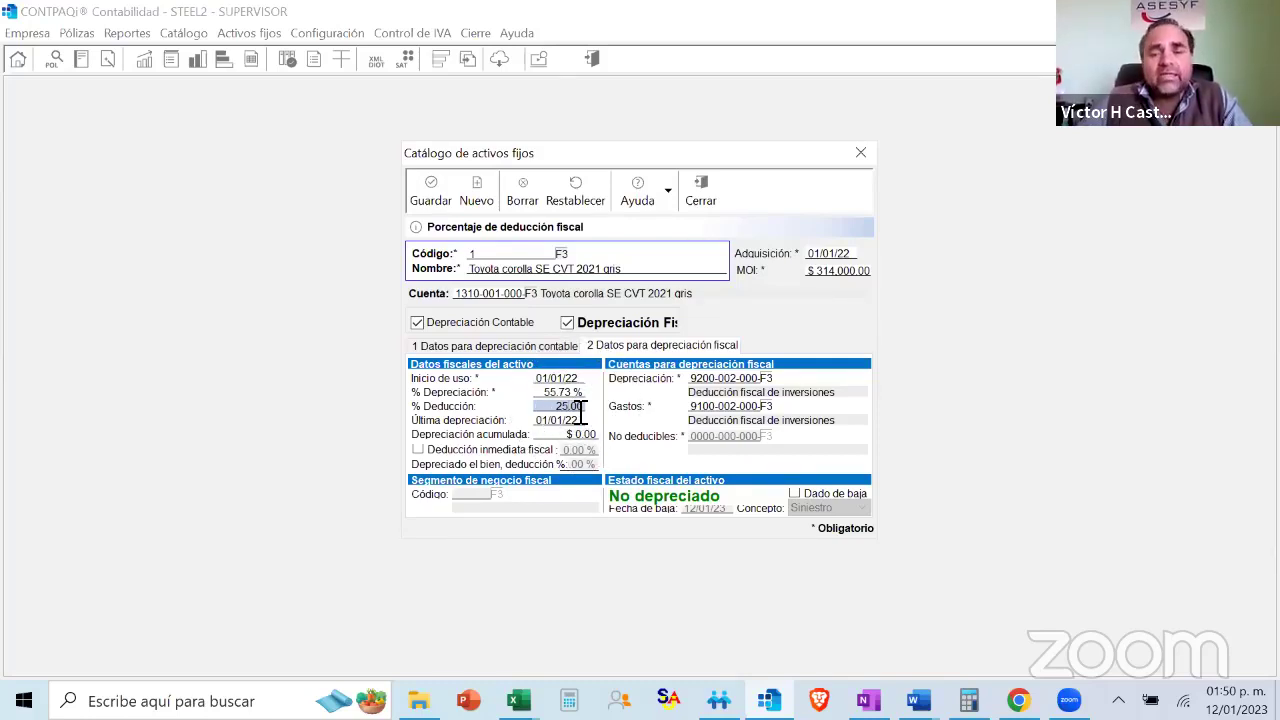
{"action": "left_click", "coordinate": [704, 451]}
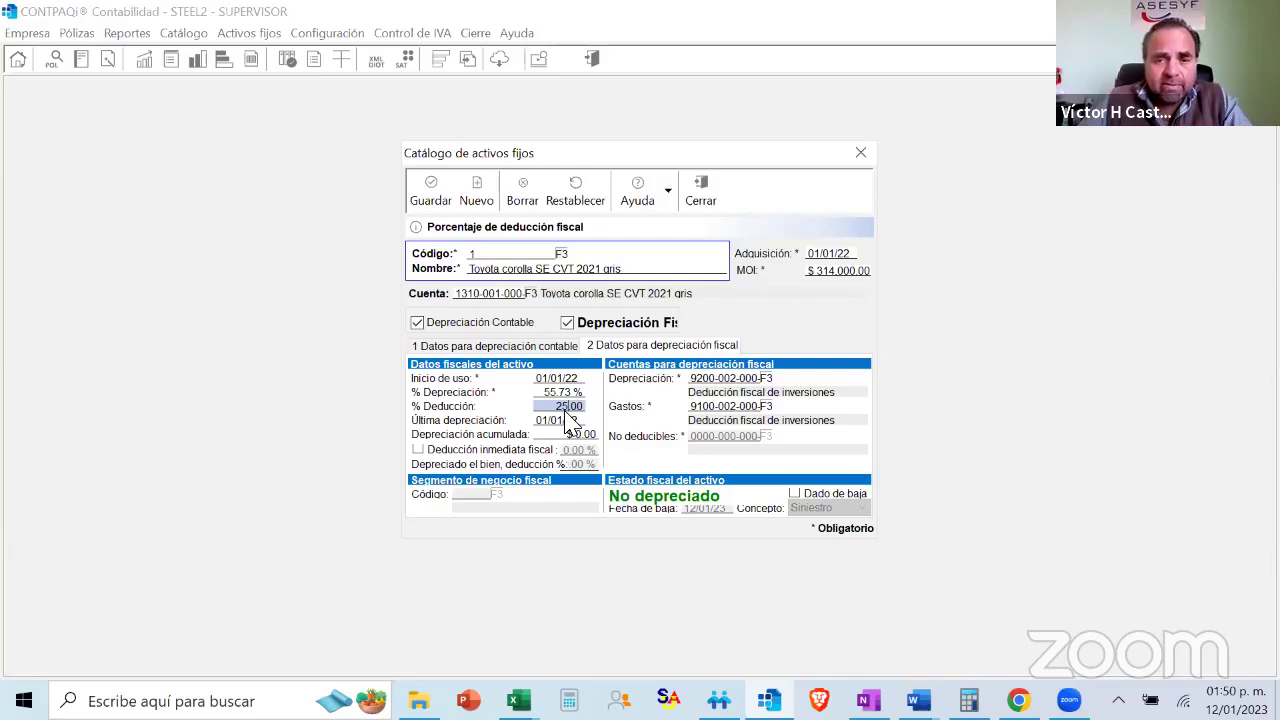
{"action": "key", "text": "Tab"}
{"action": "left_click", "coordinate": [735, 445]}
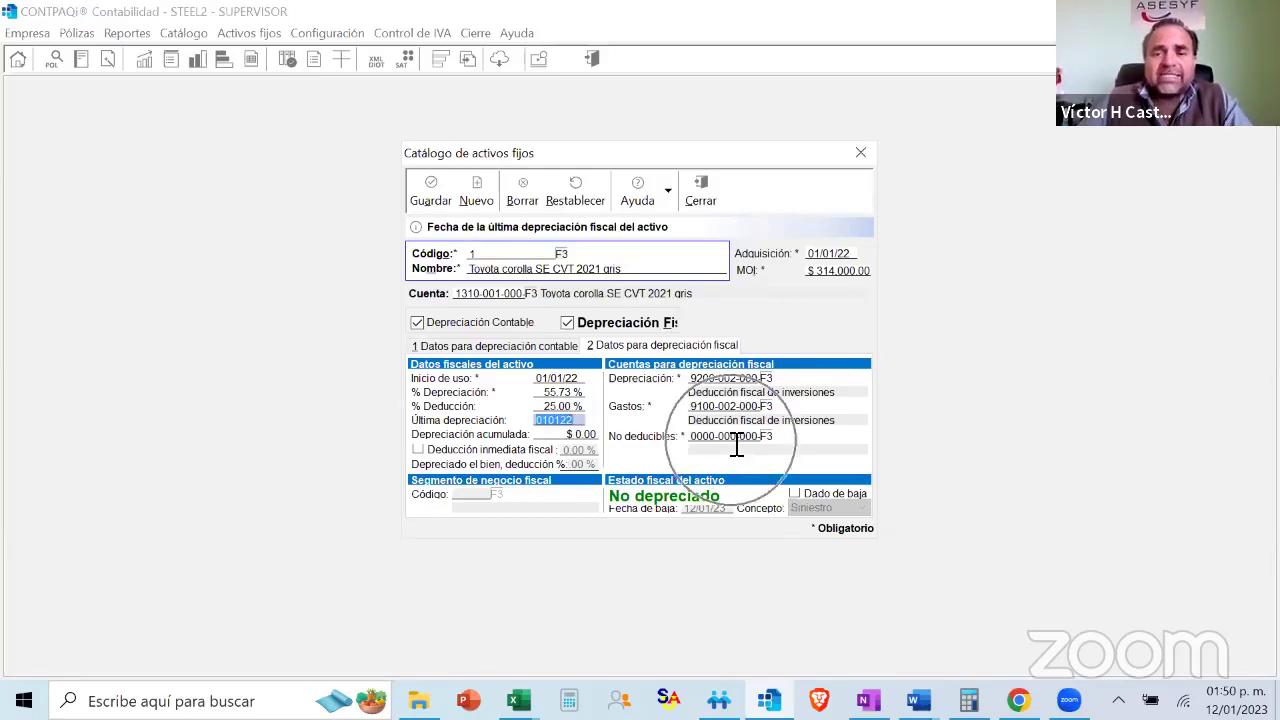
Try to save the asset, dismiss the error, and reset the fiscal deduction percentage to 100%
{"action": "left_click", "coordinate": [431, 195]}
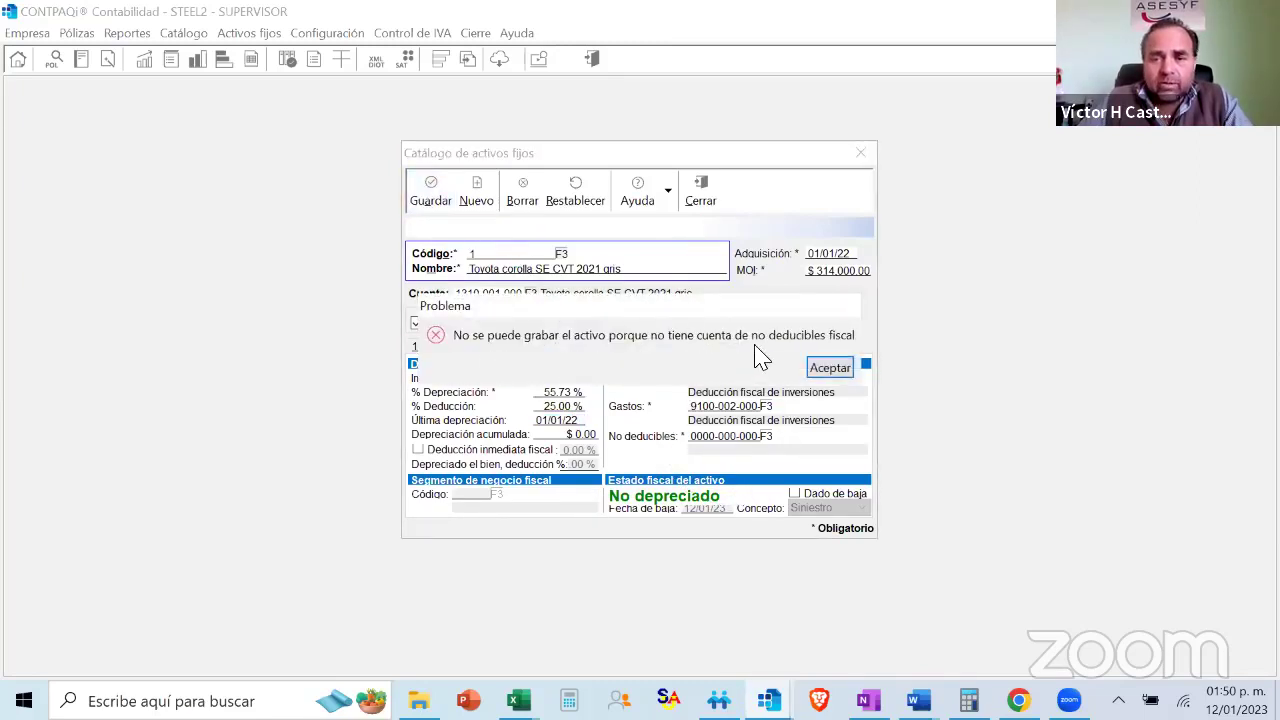
{"action": "left_click", "coordinate": [830, 368]}
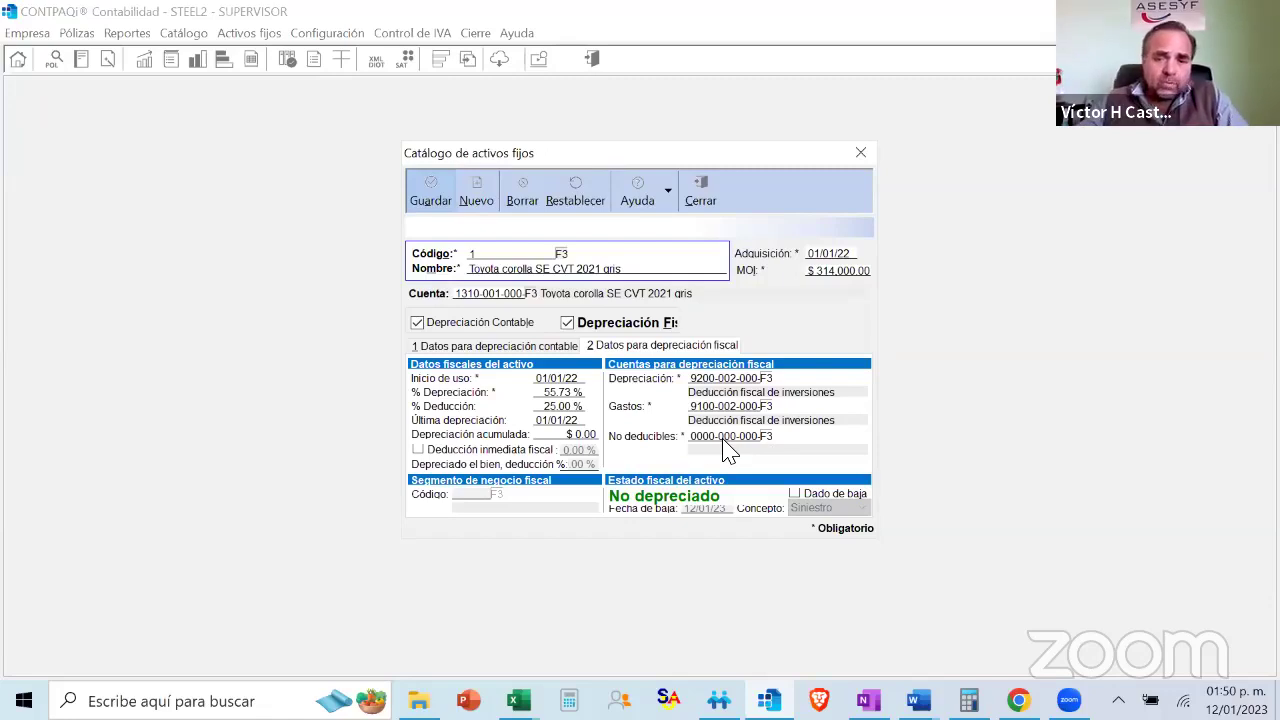
{"action": "left_click", "coordinate": [570, 407]}
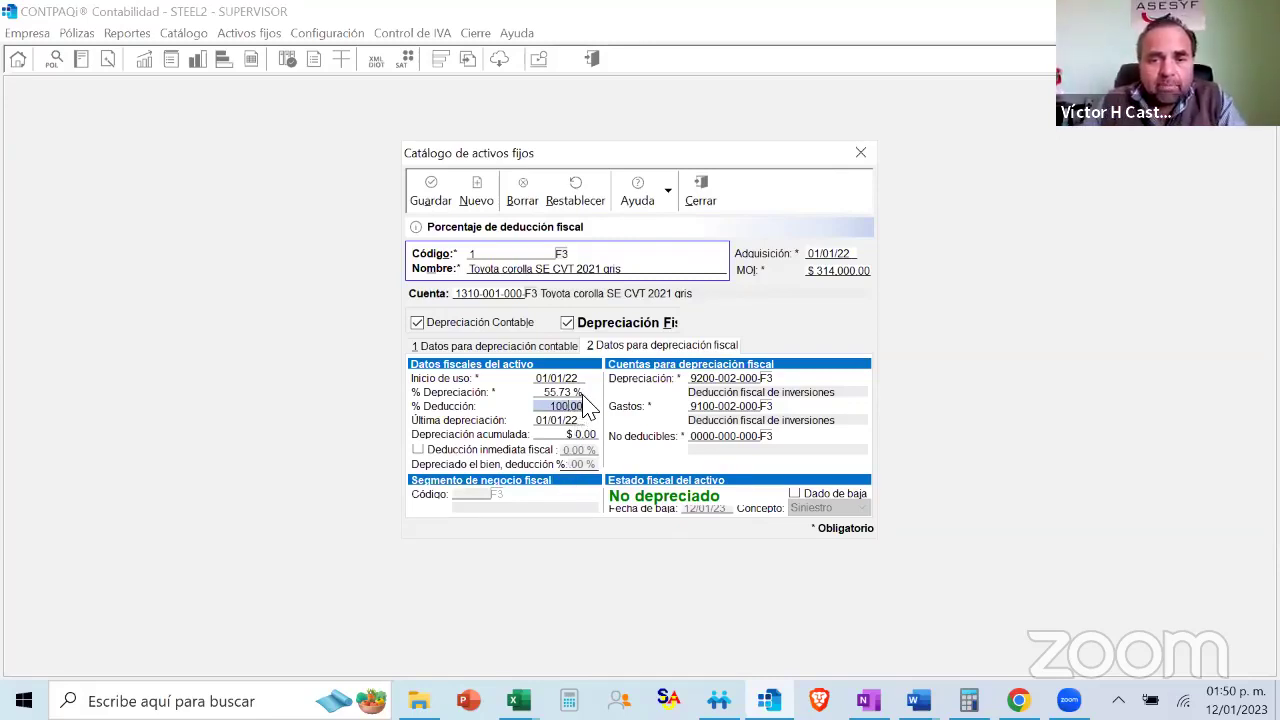
{"action": "left_click", "coordinate": [582, 393]}
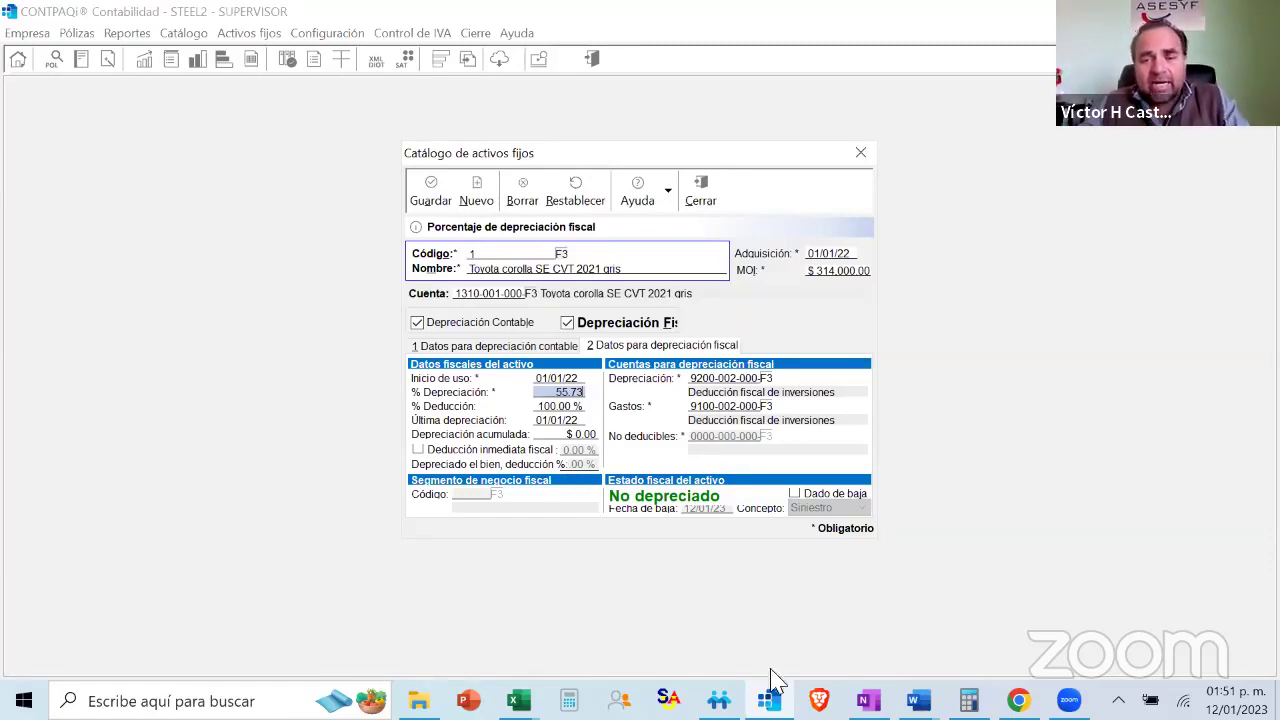
Switch to OneNote and circle the handwritten 175,000 amount in cyan highlighter
{"action": "left_click", "coordinate": [866, 700]}
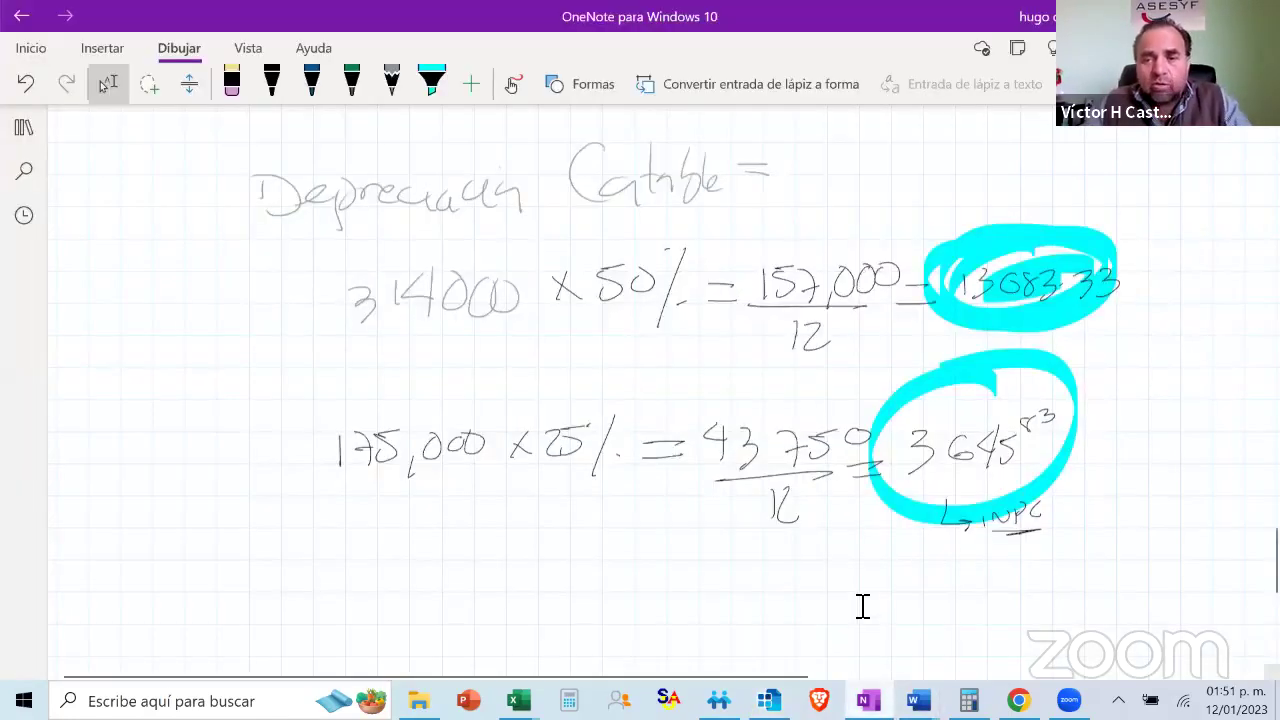
{"action": "mouse_move", "coordinate": [394, 396]}
{"action": "left_mouse_down"}
{"action": "mouse_move", "coordinate": [391, 530]}
{"action": "mouse_move", "coordinate": [340, 390]}
{"action": "left_mouse_up"}
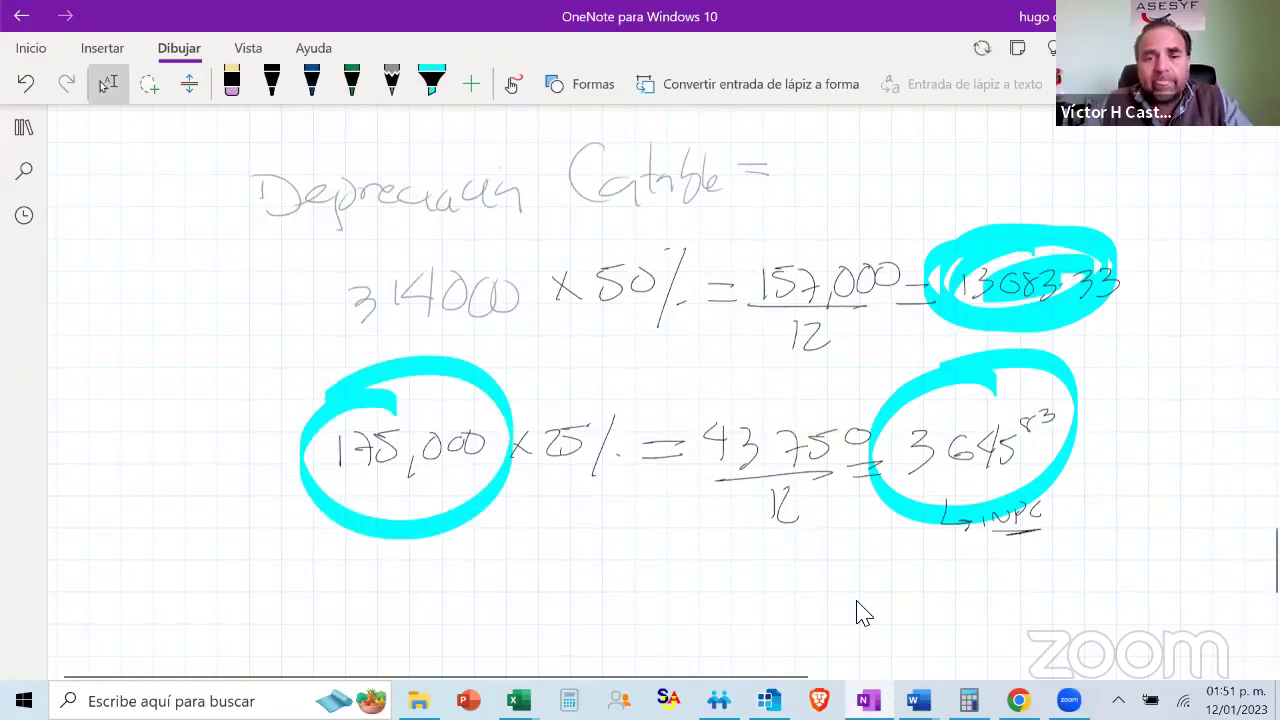
{"action": "scroll", "coordinate": [835, 520], "scroll_direction": "down", "scroll_amount": 2}
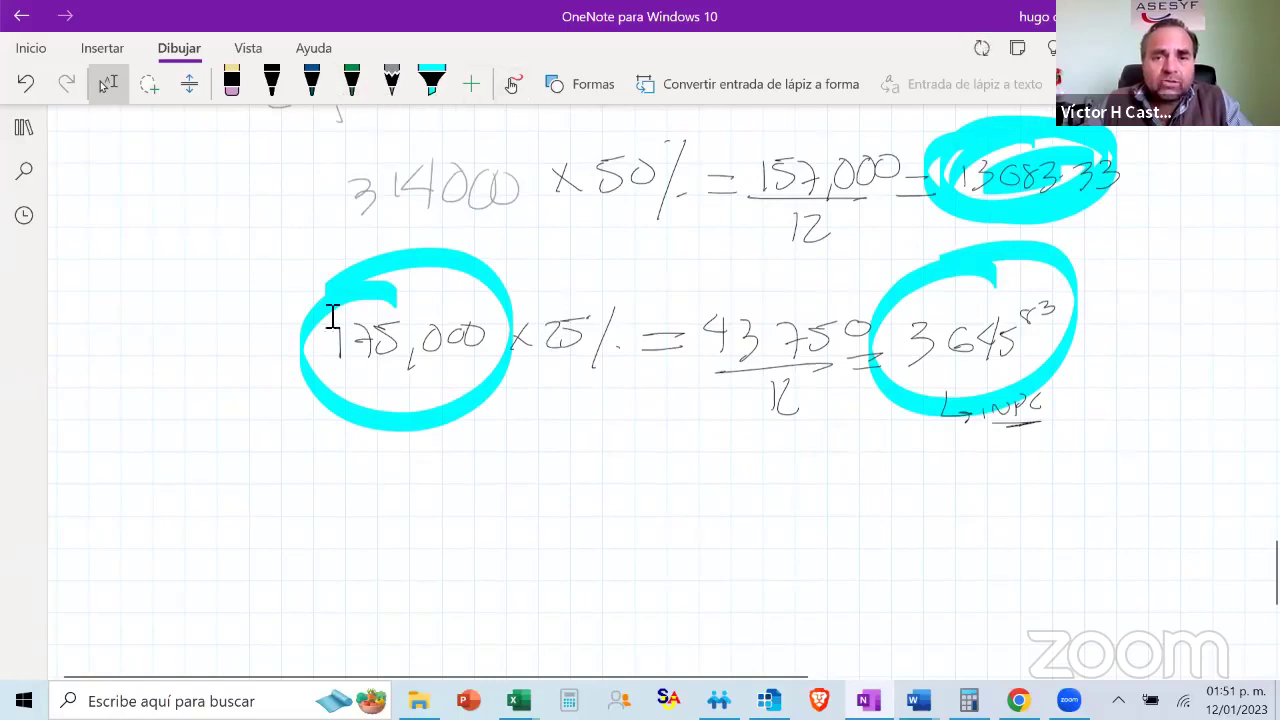
Handwrite a division by 4 in black pen beneath the circled 175,000 amount
{"action": "left_click", "coordinate": [432, 80]}
{"action": "left_click", "coordinate": [271, 80]}
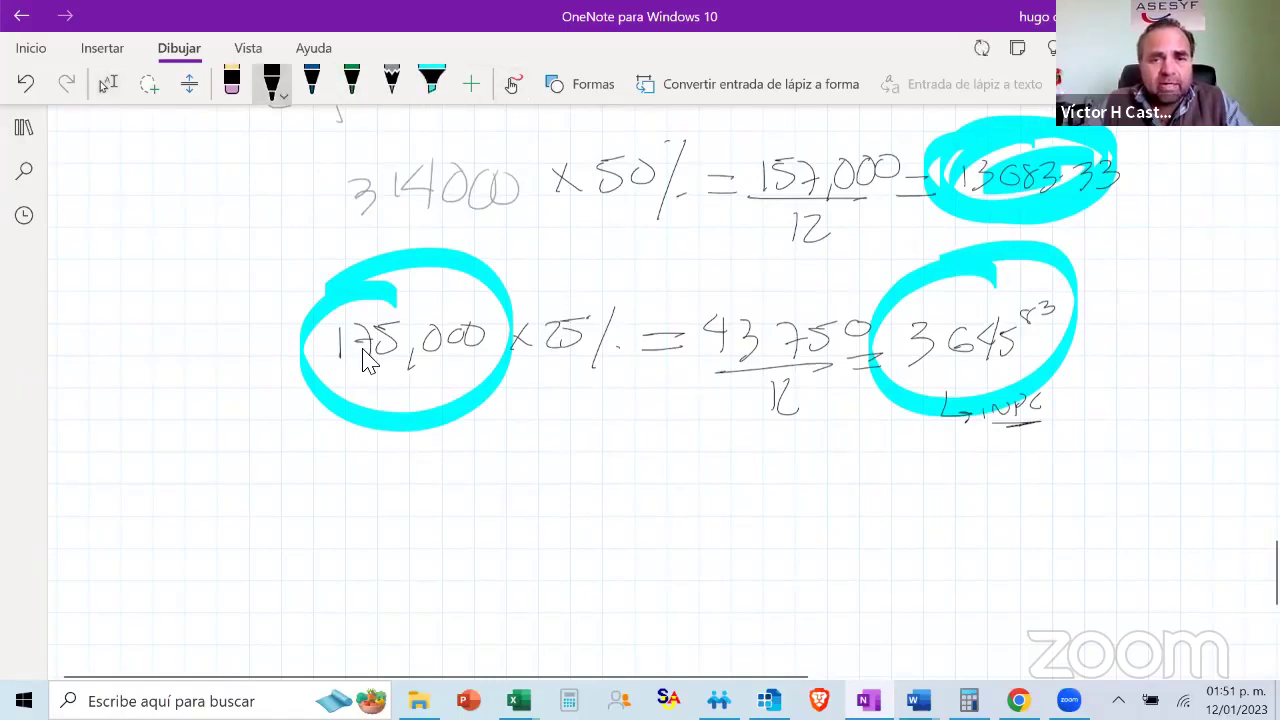
{"action": "mouse_move", "coordinate": [310, 398]}
{"action": "left_mouse_down"}
{"action": "mouse_move", "coordinate": [305, 410]}
{"action": "mouse_move", "coordinate": [470, 406]}
{"action": "left_mouse_up"}
{"action": "left_click_drag", "start_coordinate": [406, 434], "coordinate": [386, 456]}
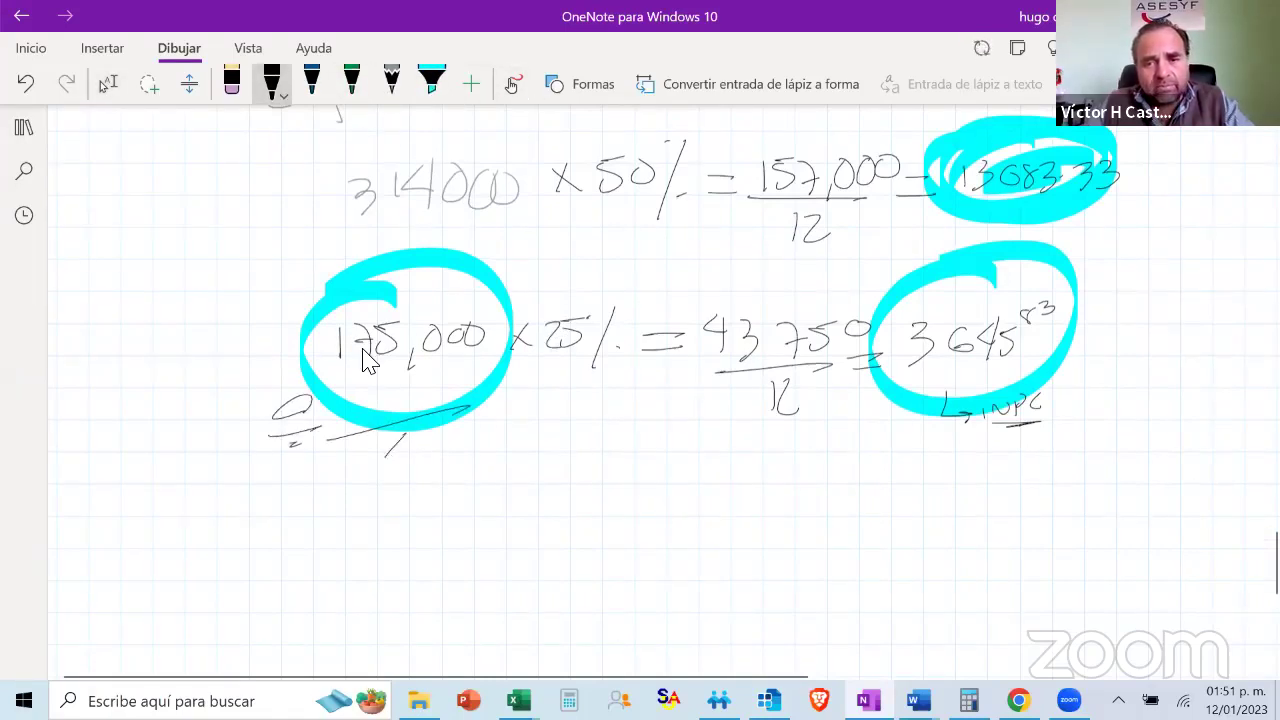
Circle the 43,750 over 12 fraction in black pen and draw arrows pointing to it and to the 314000 amount
{"action": "left_click_drag", "start_coordinate": [745, 256], "coordinate": [878, 300]}
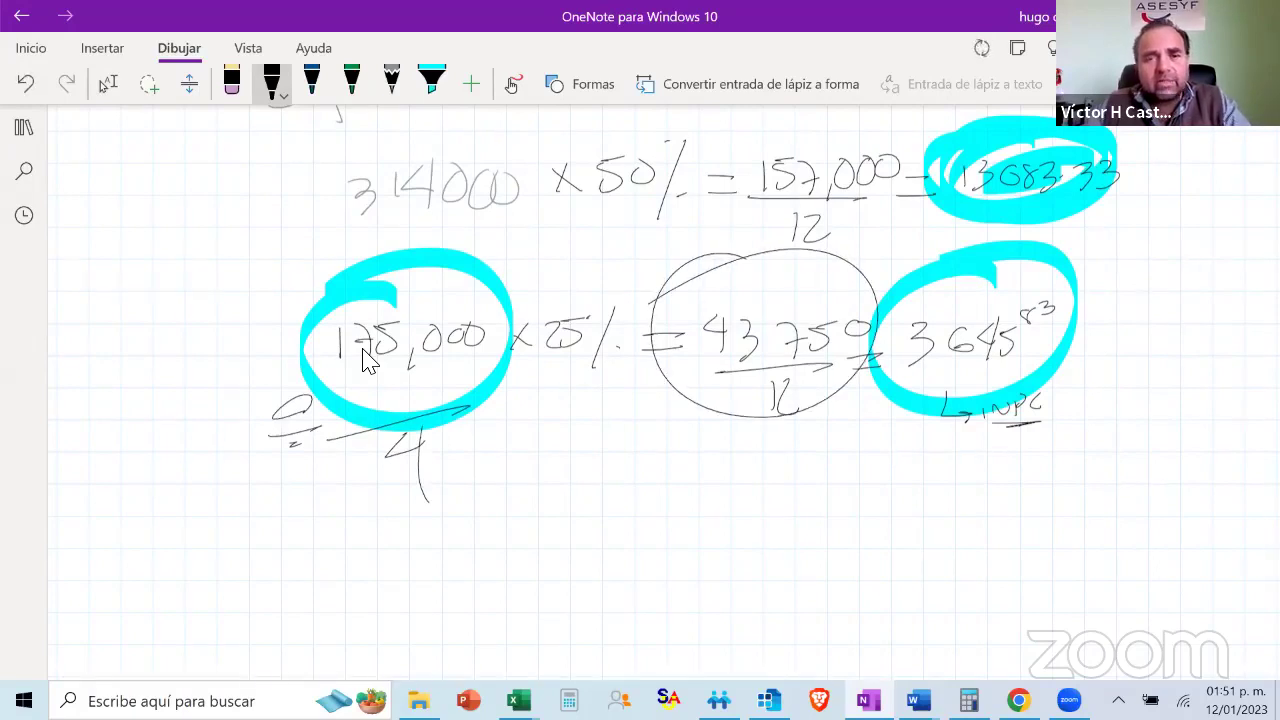
{"action": "mouse_move", "coordinate": [656, 432]}
{"action": "left_mouse_down"}
{"action": "mouse_move", "coordinate": [550, 518]}
{"action": "mouse_move", "coordinate": [680, 408]}
{"action": "left_mouse_up"}
{"action": "left_click_drag", "start_coordinate": [656, 420], "coordinate": [680, 406]}
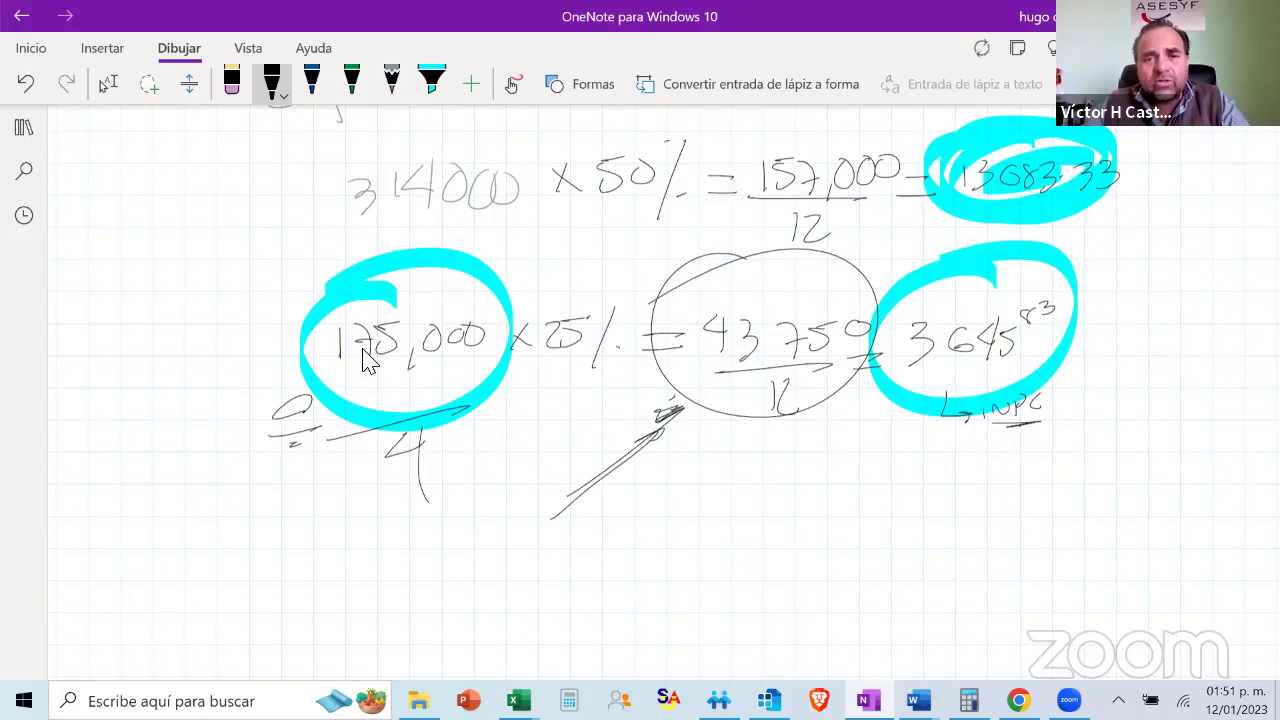
{"action": "mouse_move", "coordinate": [555, 239]}
{"action": "left_mouse_down"}
{"action": "mouse_move", "coordinate": [646, 273]}
{"action": "mouse_move", "coordinate": [521, 212]}
{"action": "left_mouse_up"}
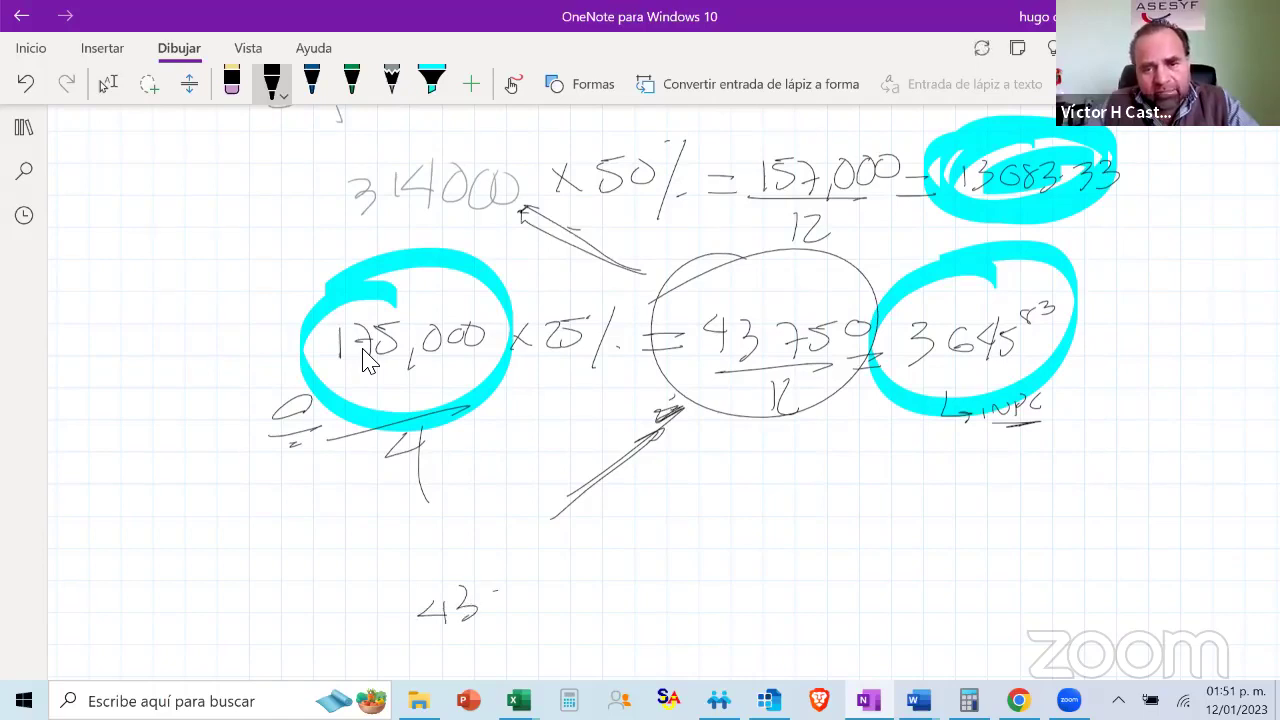
Handwrite the division 43750/314000 = below the fiscal depreciation calculation
{"action": "left_click_drag", "start_coordinate": [558, 584], "coordinate": [552, 586]}
{"action": "left_click_drag", "start_coordinate": [578, 550], "coordinate": [548, 636]}
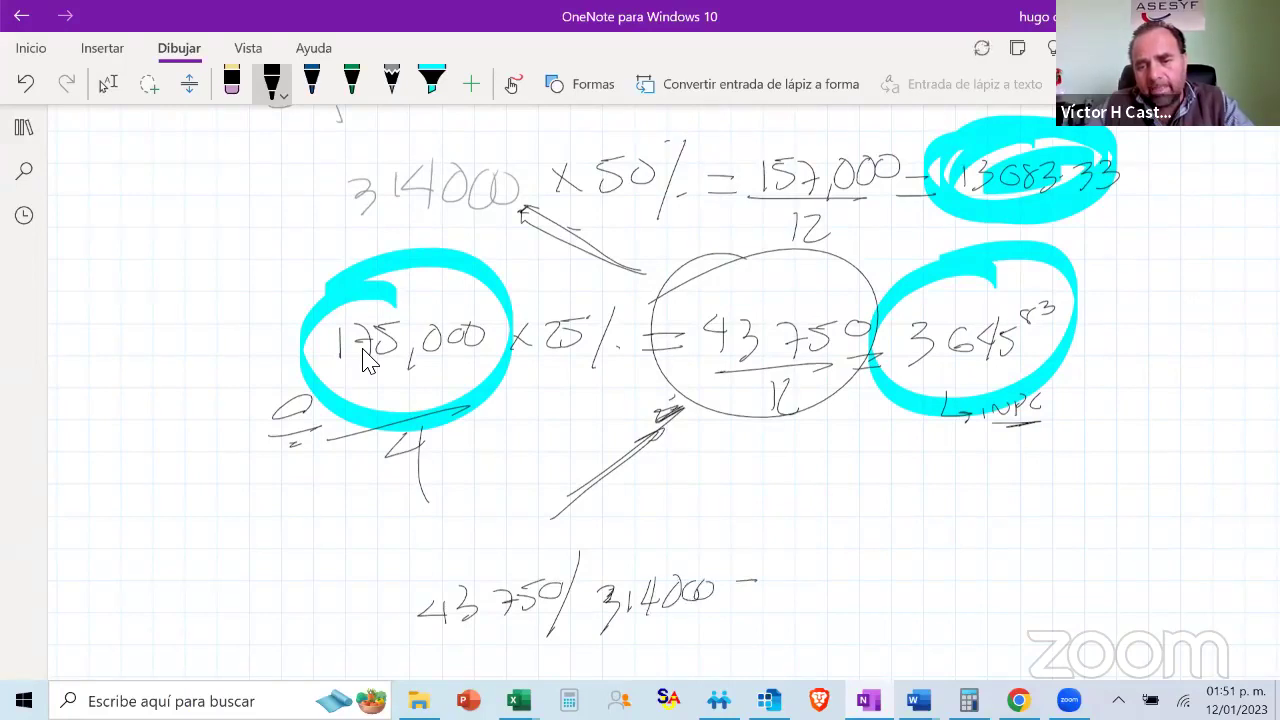
{"action": "left_click_drag", "start_coordinate": [735, 597], "coordinate": [762, 596]}
{"action": "left_click", "coordinate": [108, 83]}
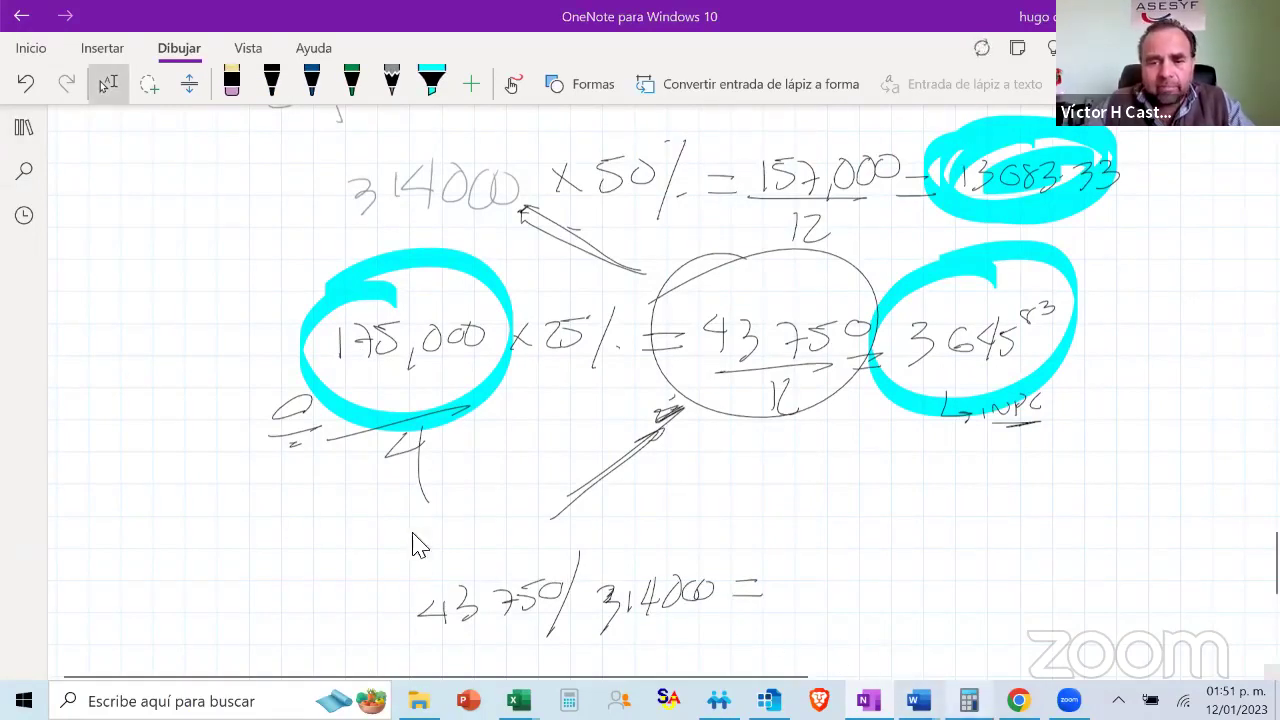
Divide 43,750 by 314,000 in the calculator and handwrite the underlined result 13.93% in OneNote
{"action": "key", "text": "alt+Tab"}
{"action": "left_click", "coordinate": [307, 452]}
{"action": "type", "text": "43"}
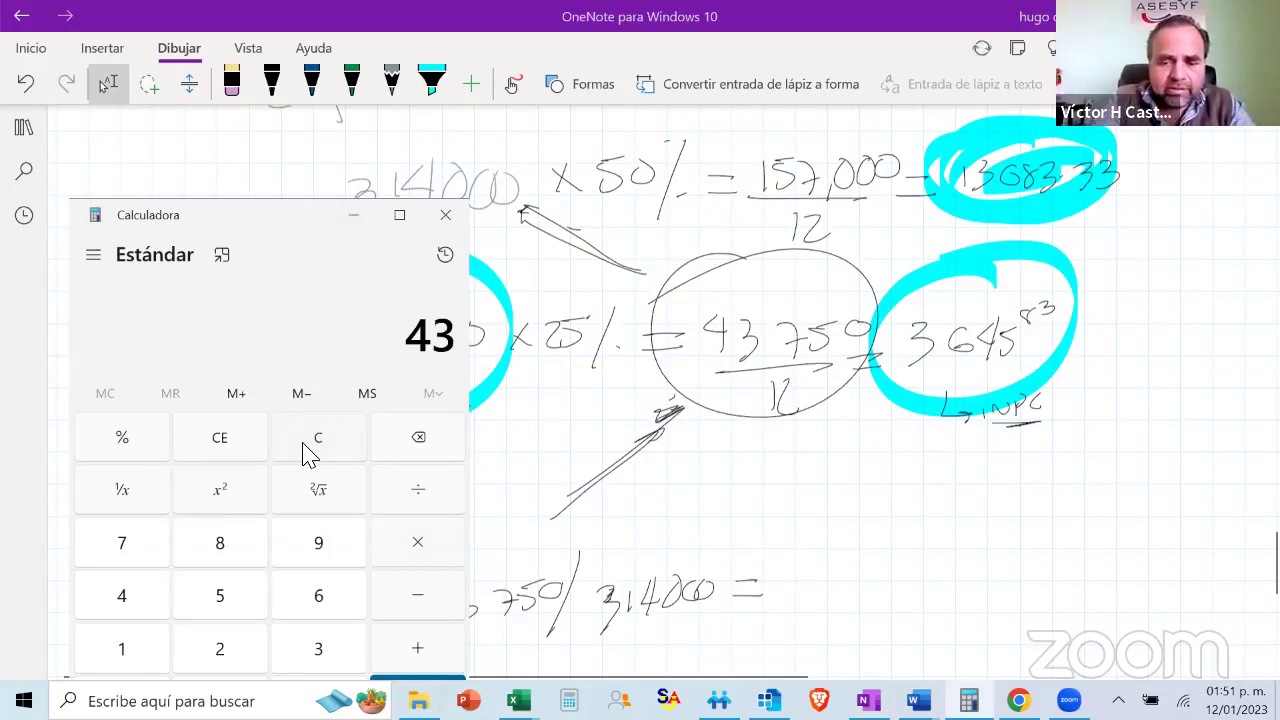
{"action": "type", "text": ",750"}
{"action": "key", "text": "slash"}
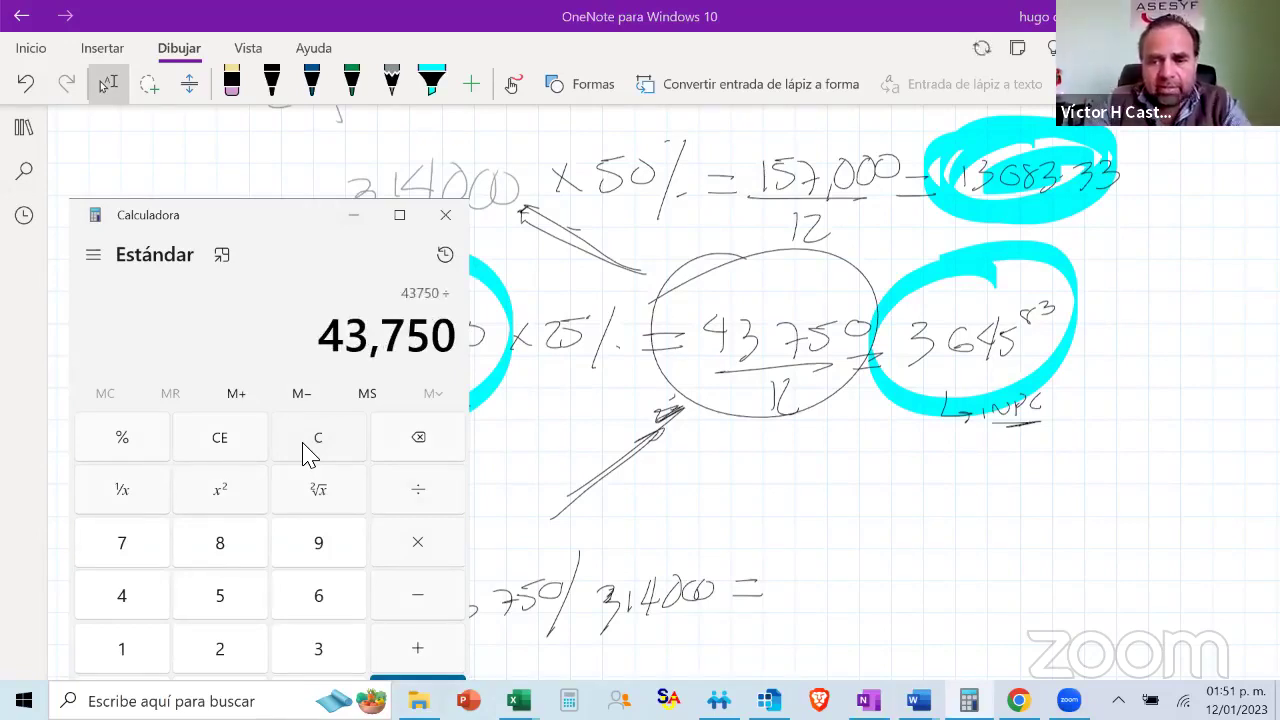
{"action": "type", "text": "3140000"}
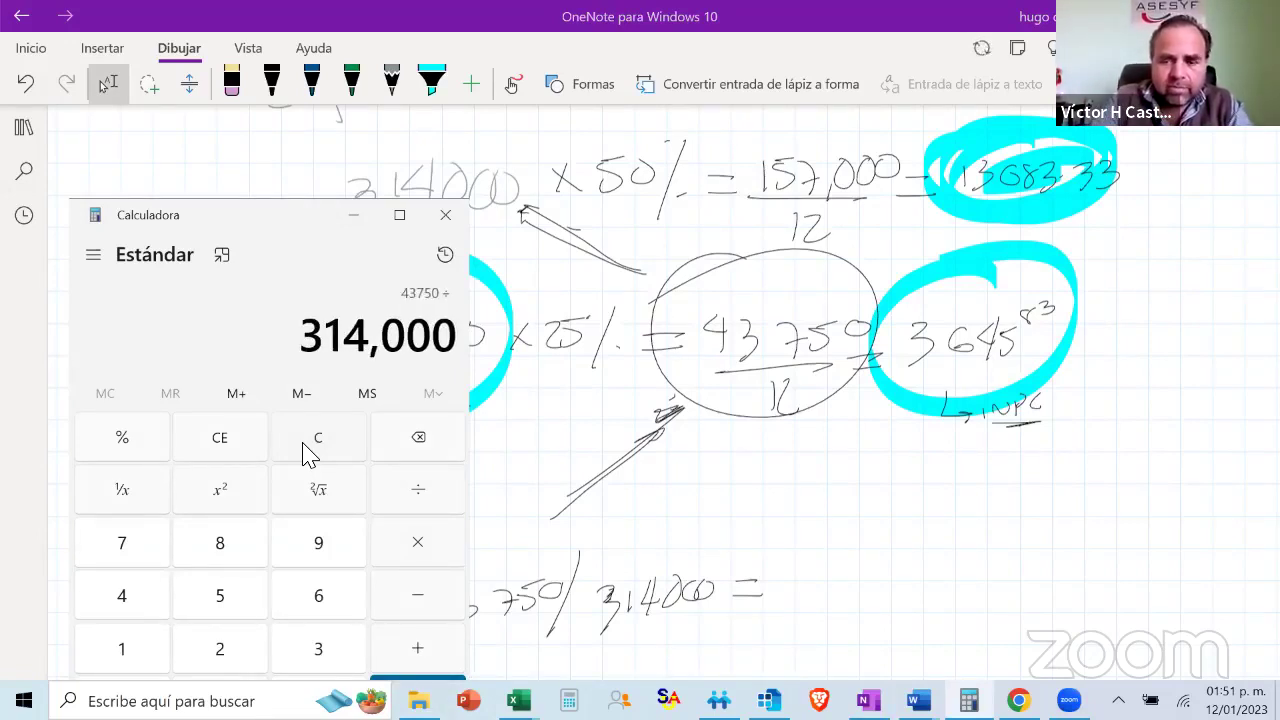
{"action": "key", "text": "Return"}
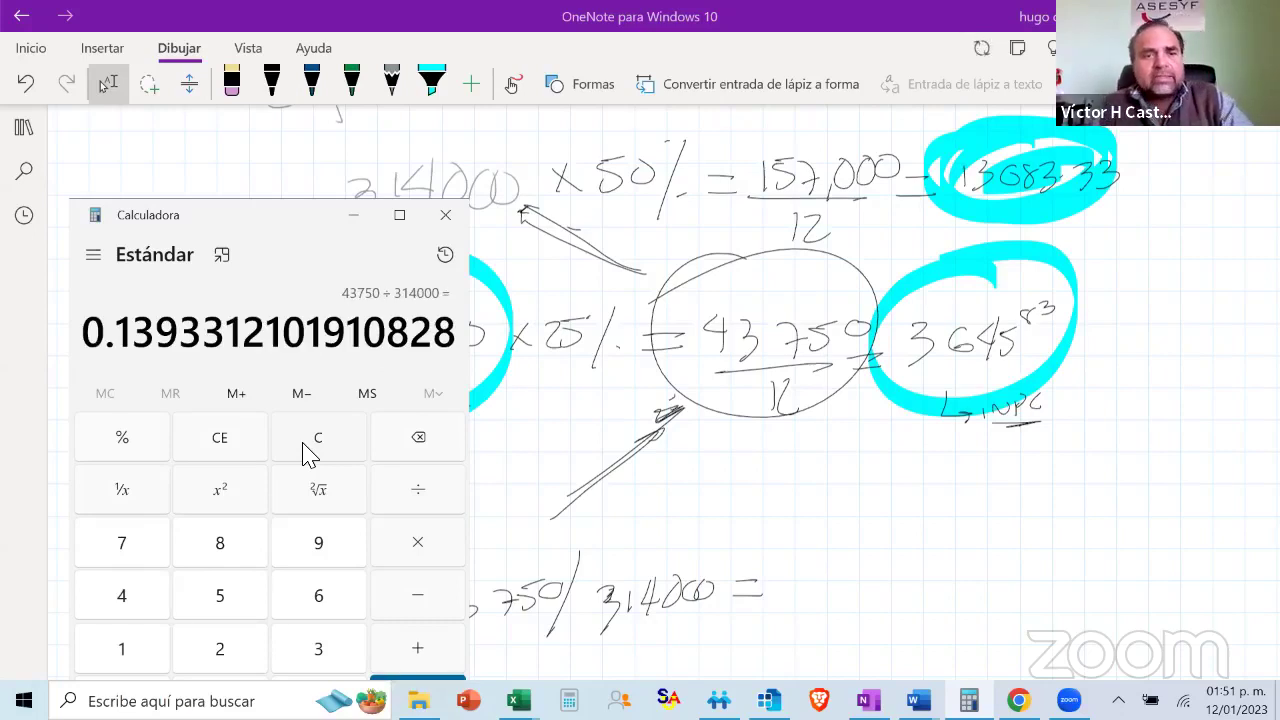
{"action": "mouse_move", "coordinate": [777, 575]}
{"action": "left_mouse_down"}
{"action": "mouse_move", "coordinate": [776, 602]}
{"action": "mouse_move", "coordinate": [790, 600]}
{"action": "left_mouse_up"}
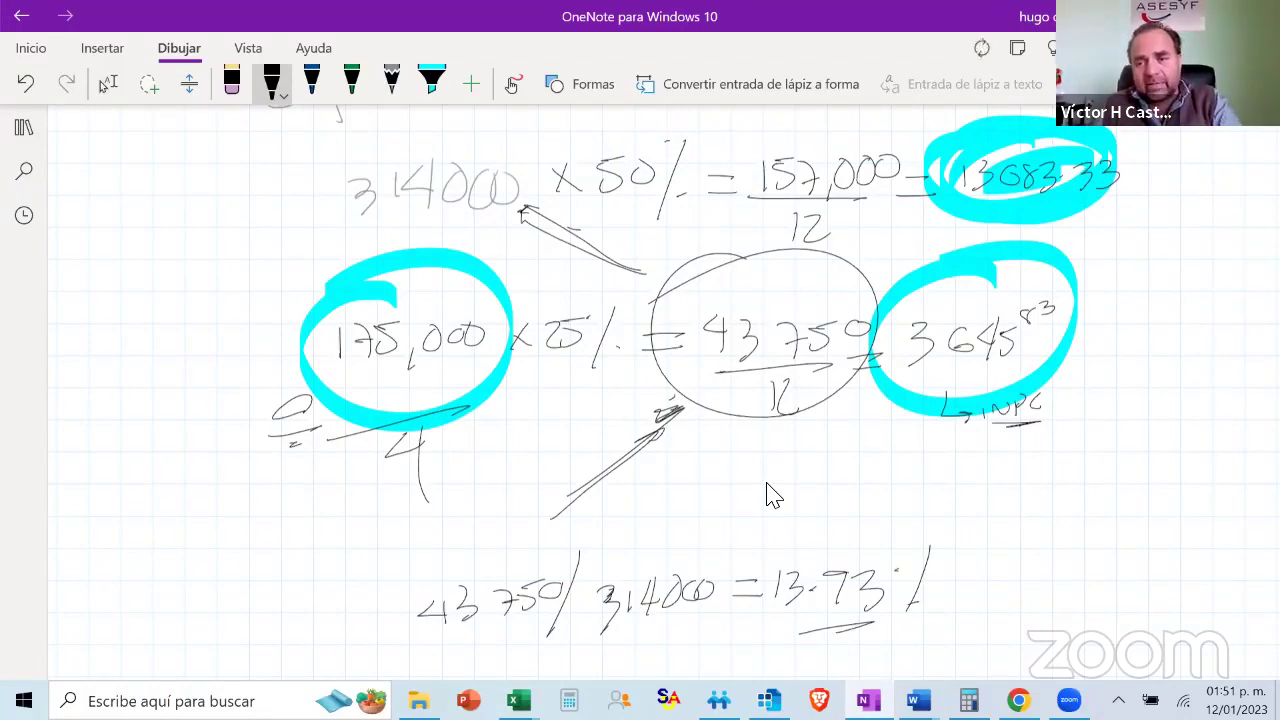
Mark the 3645.83 monthly amount with a black circle and a yellow highlighter underline, and return to CONTPAQi
{"action": "mouse_move", "coordinate": [990, 262]}
{"action": "left_mouse_down"}
{"action": "mouse_move", "coordinate": [920, 425]}
{"action": "mouse_move", "coordinate": [900, 305]}
{"action": "left_mouse_up"}
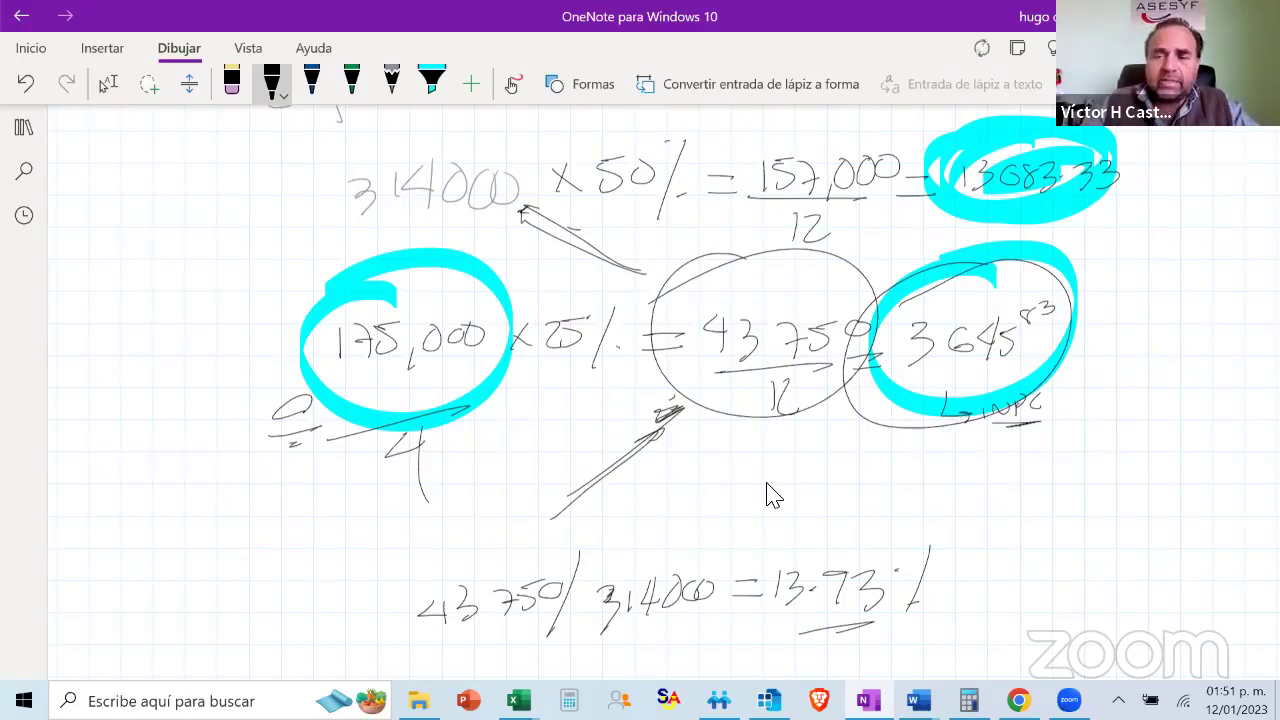
{"action": "left_click", "coordinate": [432, 83]}
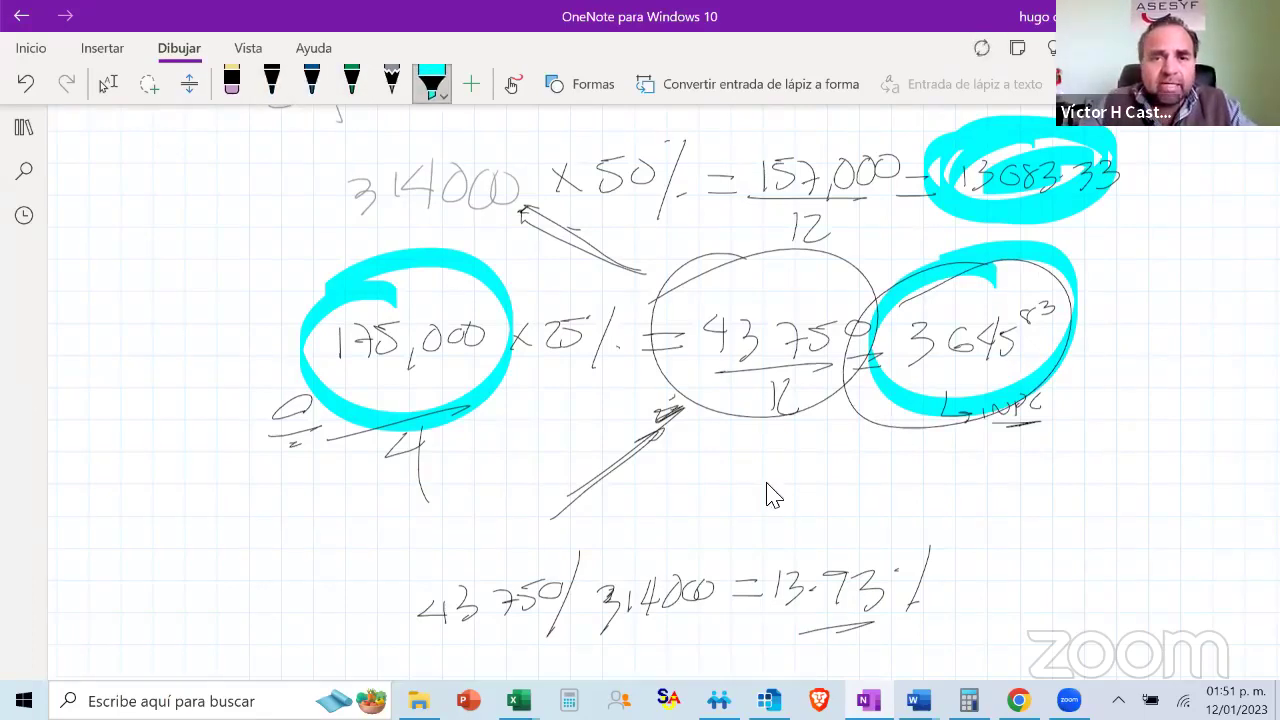
{"action": "left_click", "coordinate": [432, 83]}
{"action": "left_click", "coordinate": [443, 217]}
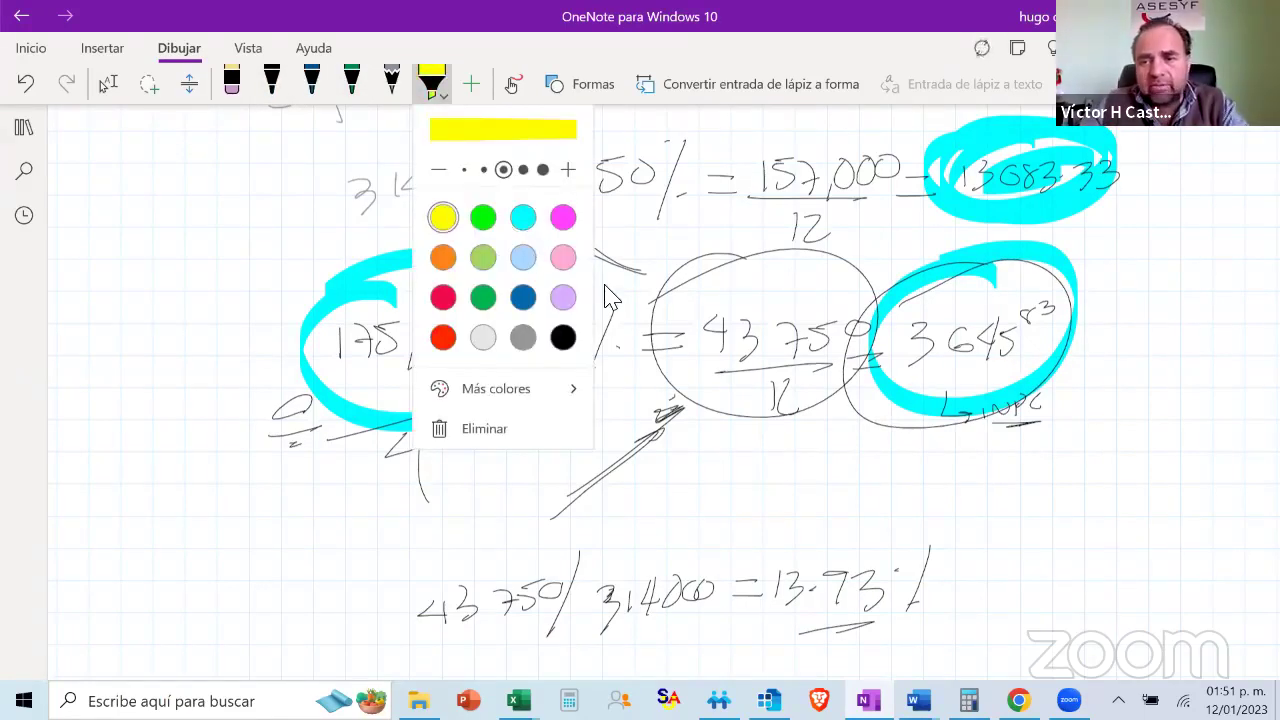
{"action": "left_click_drag", "start_coordinate": [925, 372], "coordinate": [1055, 340]}
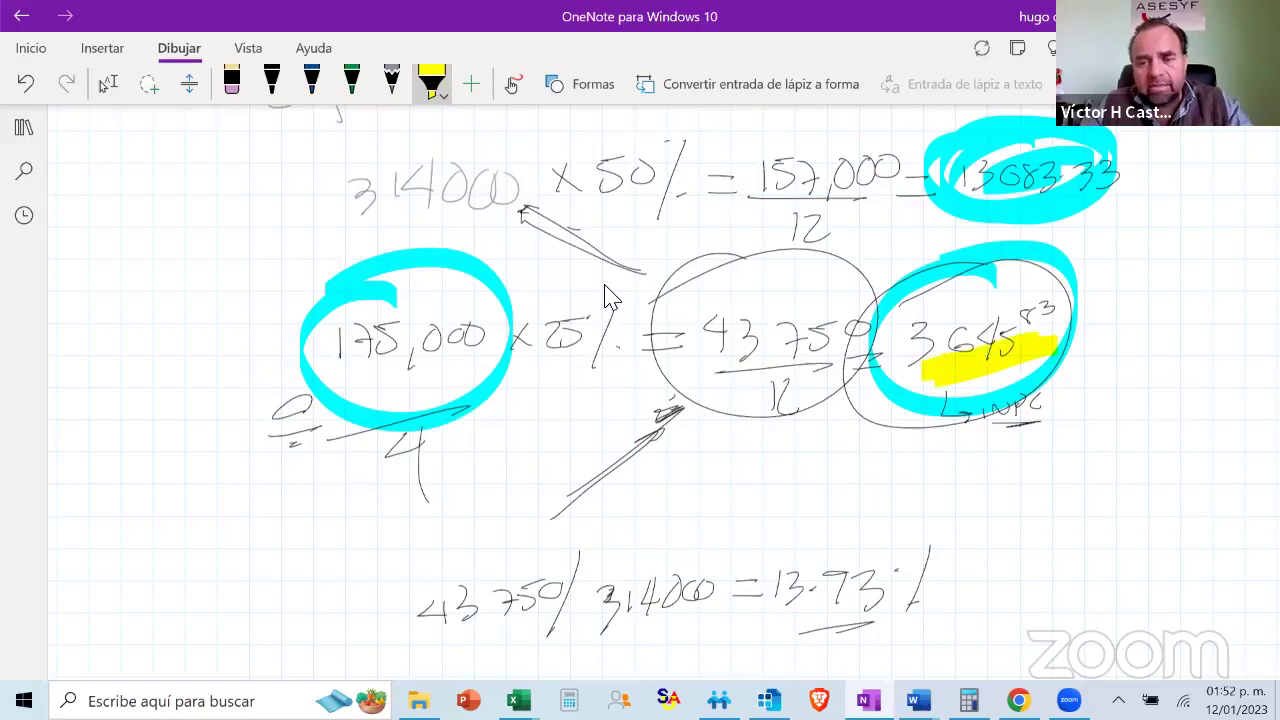
{"action": "left_click", "coordinate": [107, 83]}
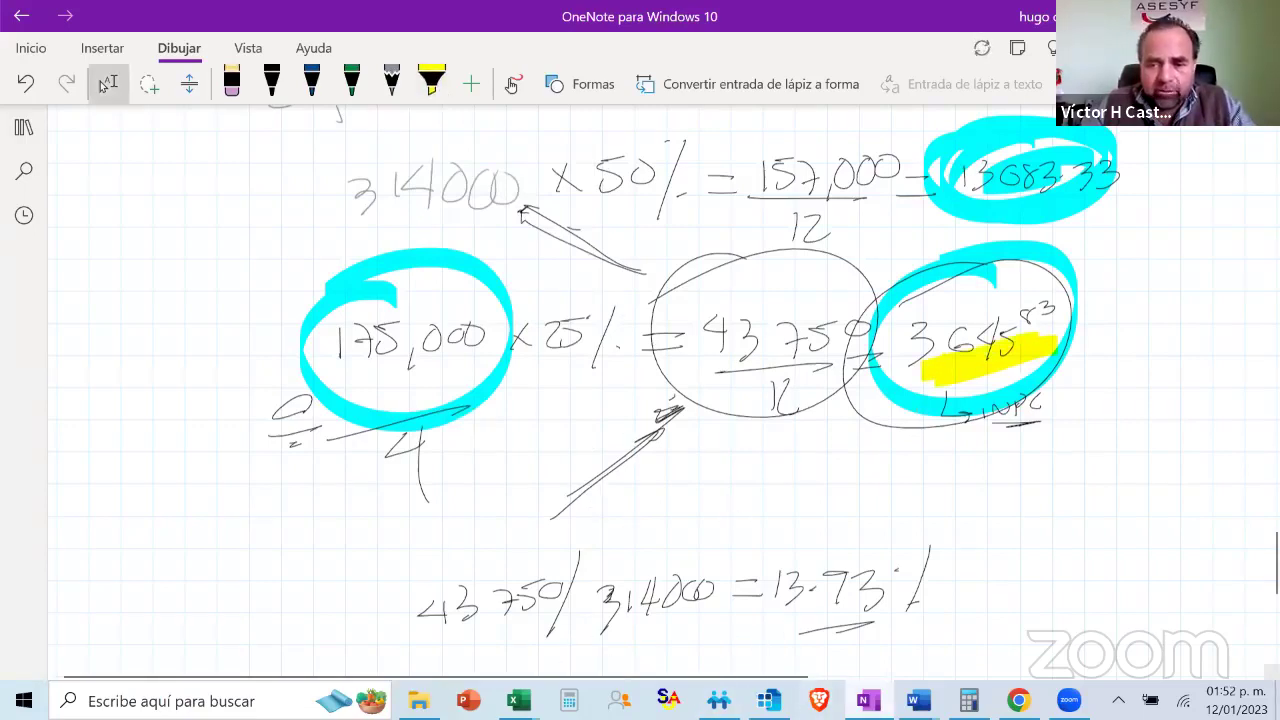
{"action": "left_click", "coordinate": [769, 701]}
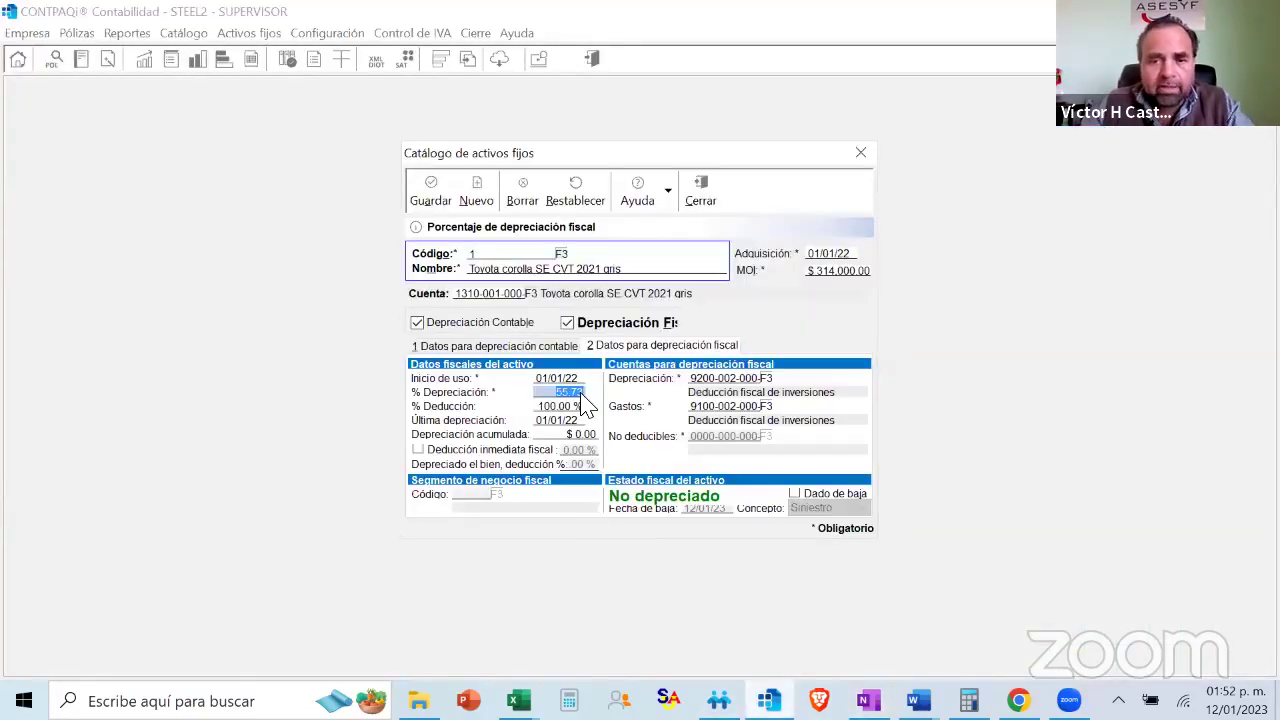
Set the Toyota Corolla's fiscal depreciation percentage to 13.93, save the asset and close the fixed-asset catalog
{"action": "type", "text": "13"}
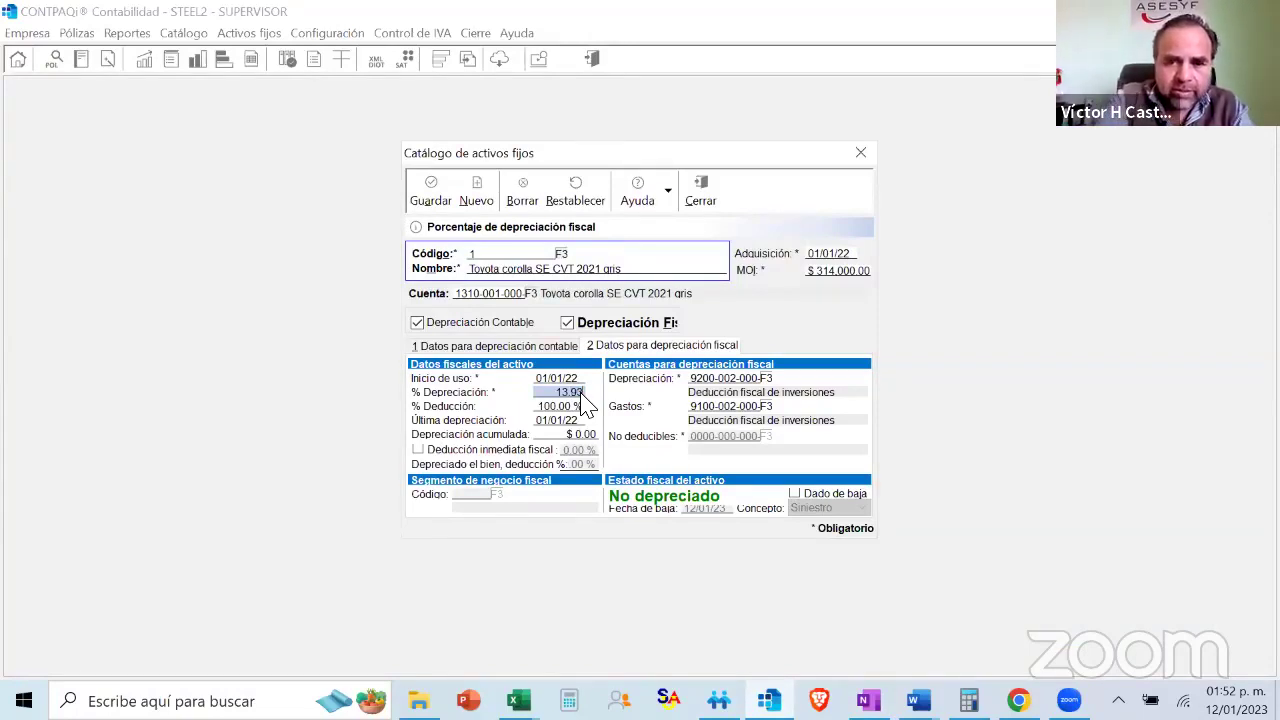
{"action": "type", "text": ".93"}
{"action": "key", "text": "Tab"}
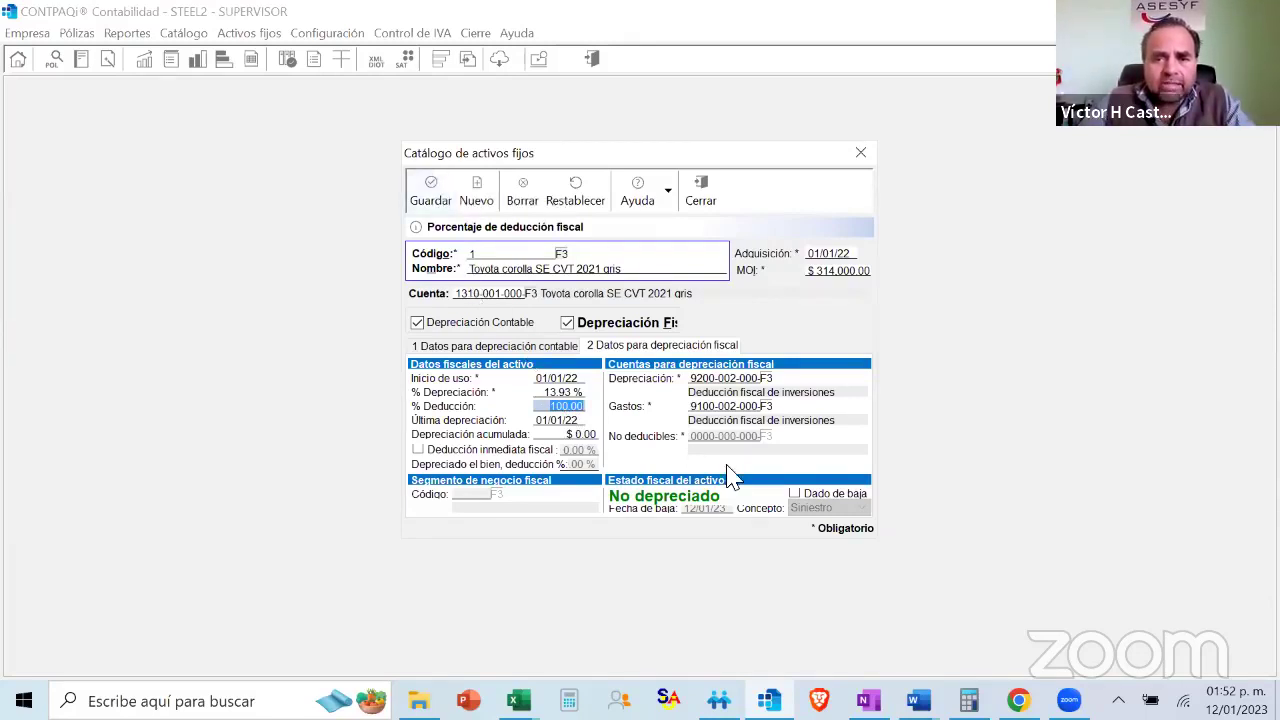
{"action": "left_click", "coordinate": [436, 193]}
{"action": "left_click", "coordinate": [708, 198]}
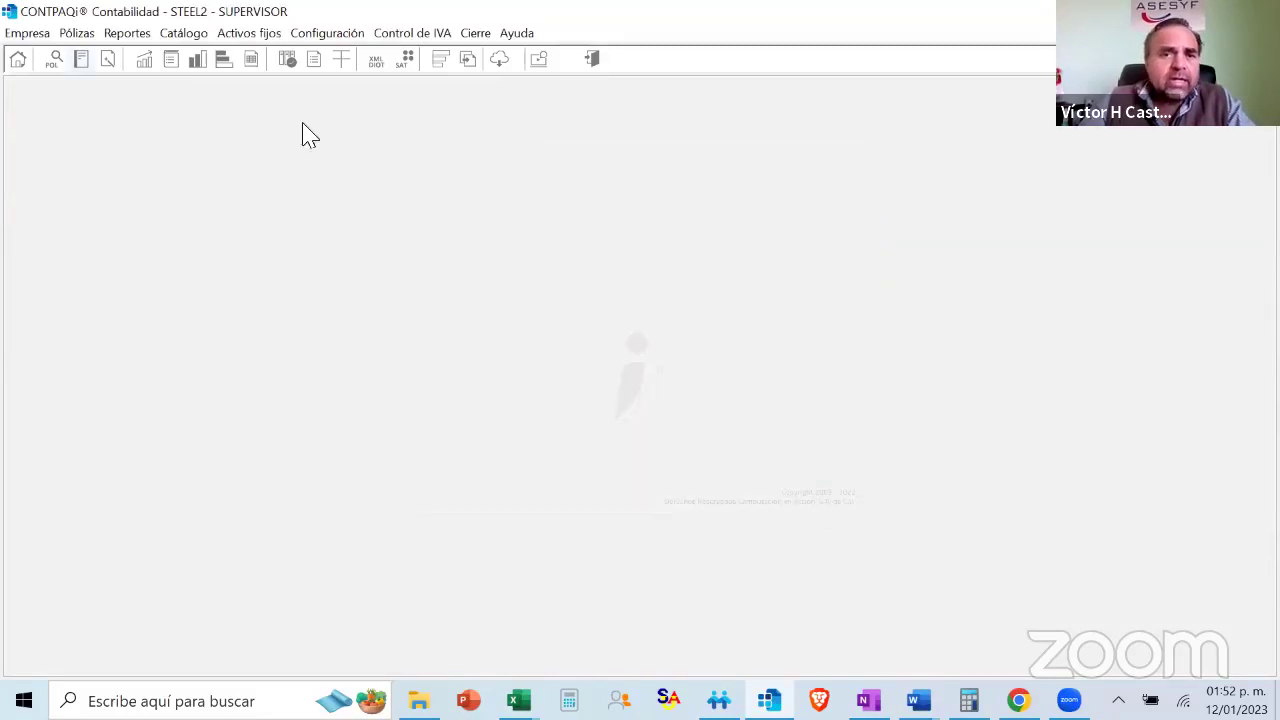
Simulate the January depreciation for all assets on the fiscal base only, overwriting the existing log file
{"action": "left_click", "coordinate": [252, 40]}
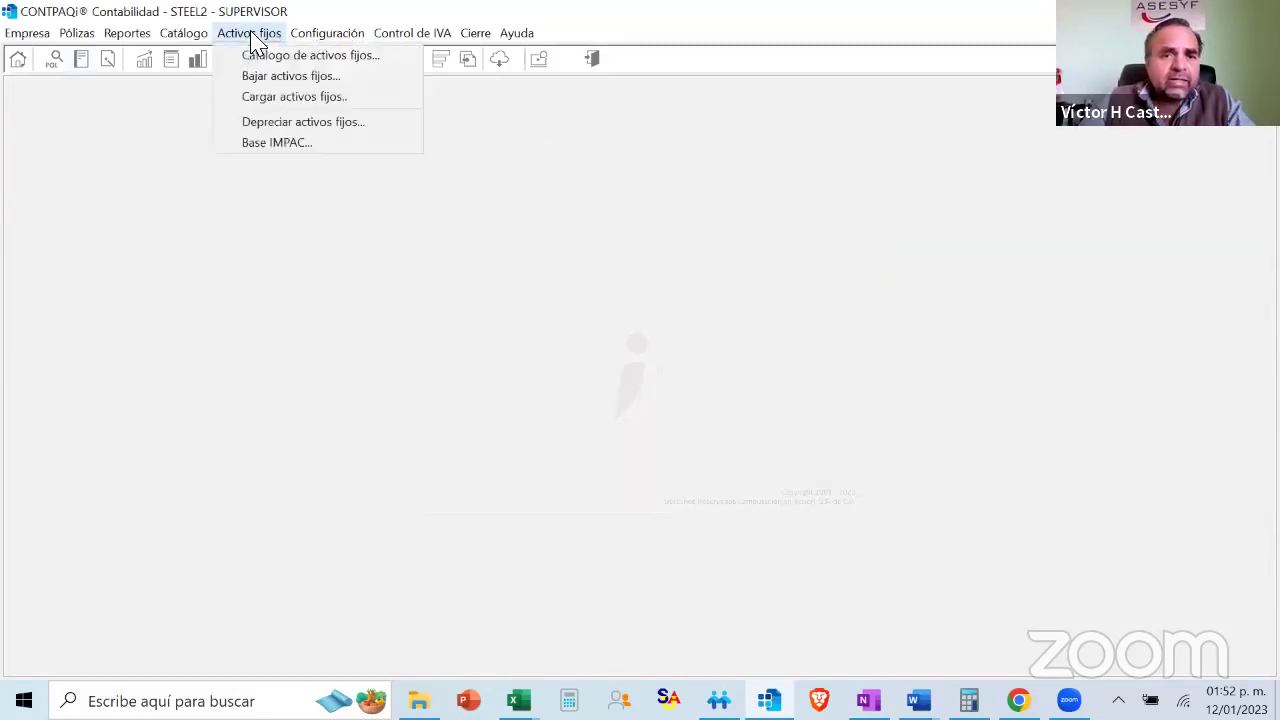
{"action": "left_click", "coordinate": [275, 122]}
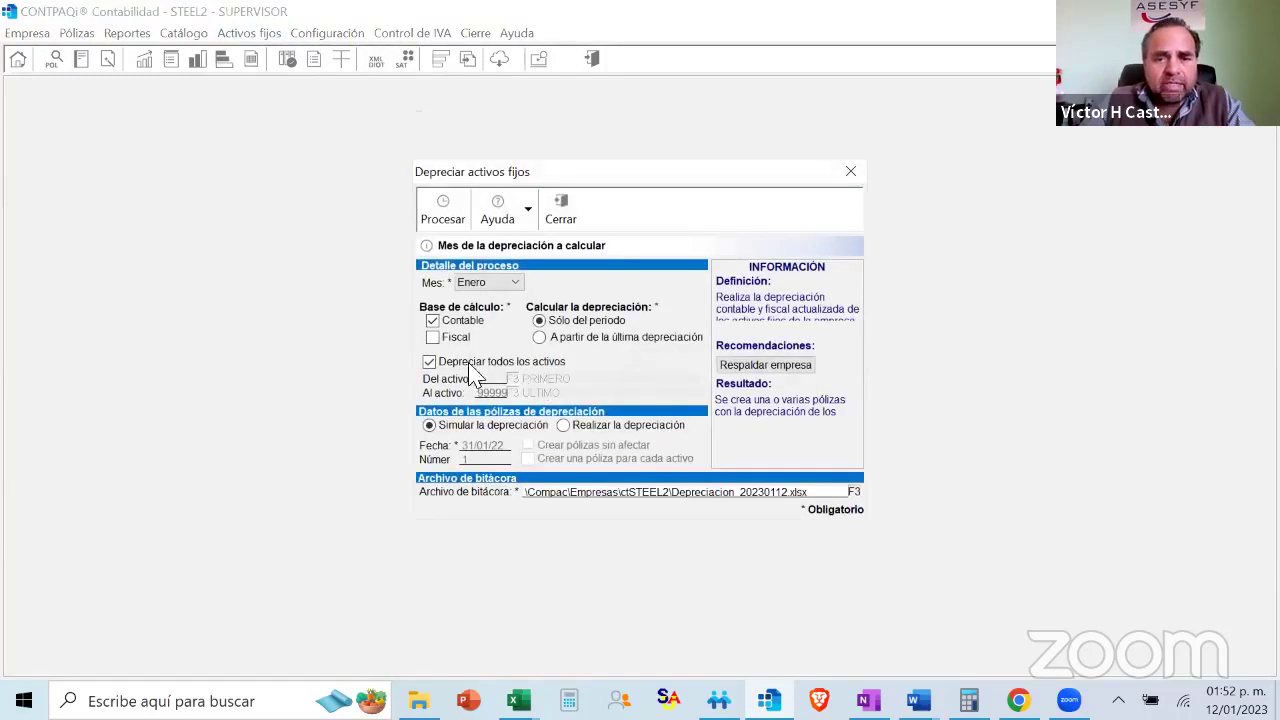
{"action": "left_click", "coordinate": [450, 337]}
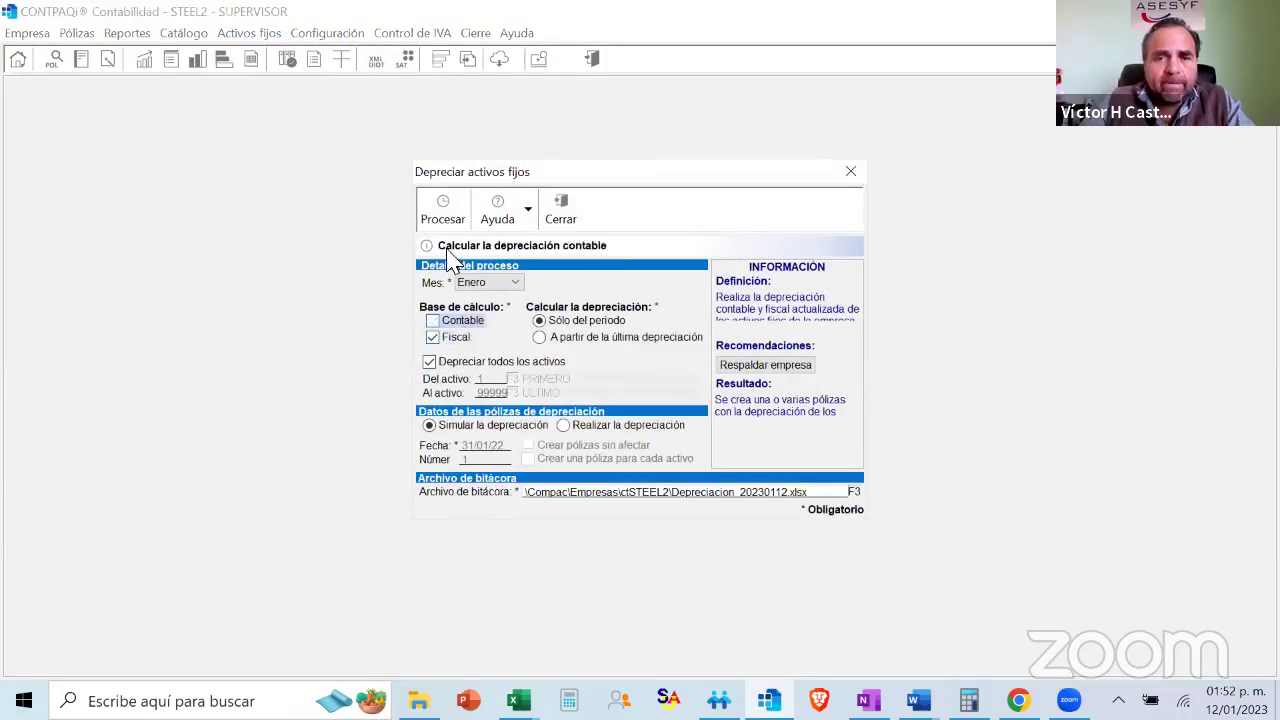
{"action": "left_click", "coordinate": [443, 212]}
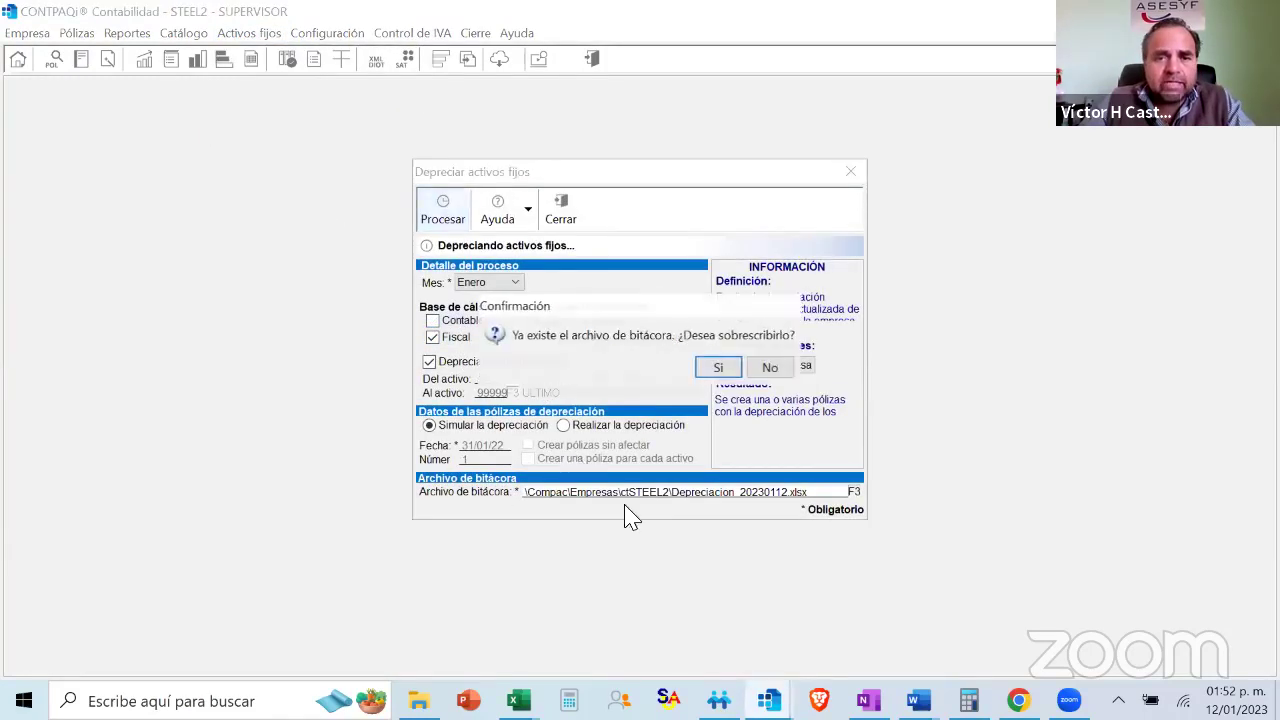
{"action": "left_click", "coordinate": [710, 367]}
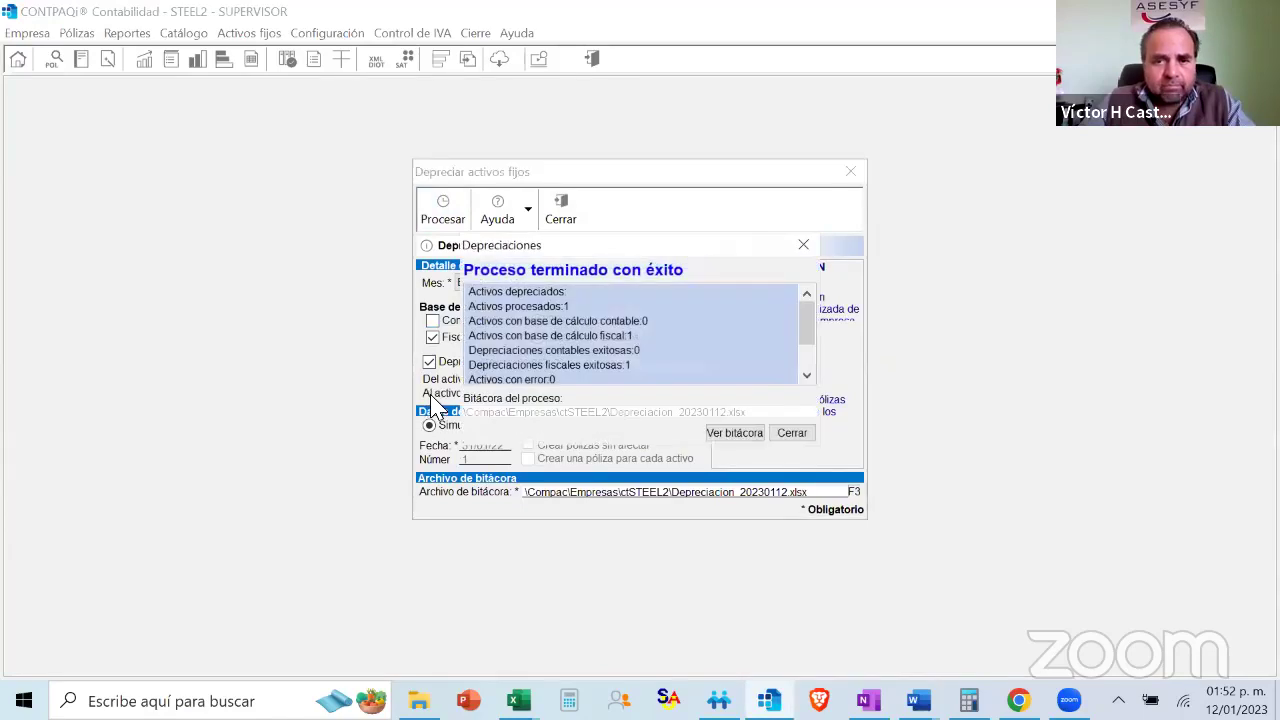
Open the depreciation log and examine the Corolla's calculated fiscal depreciation
{"action": "left_click", "coordinate": [731, 433]}
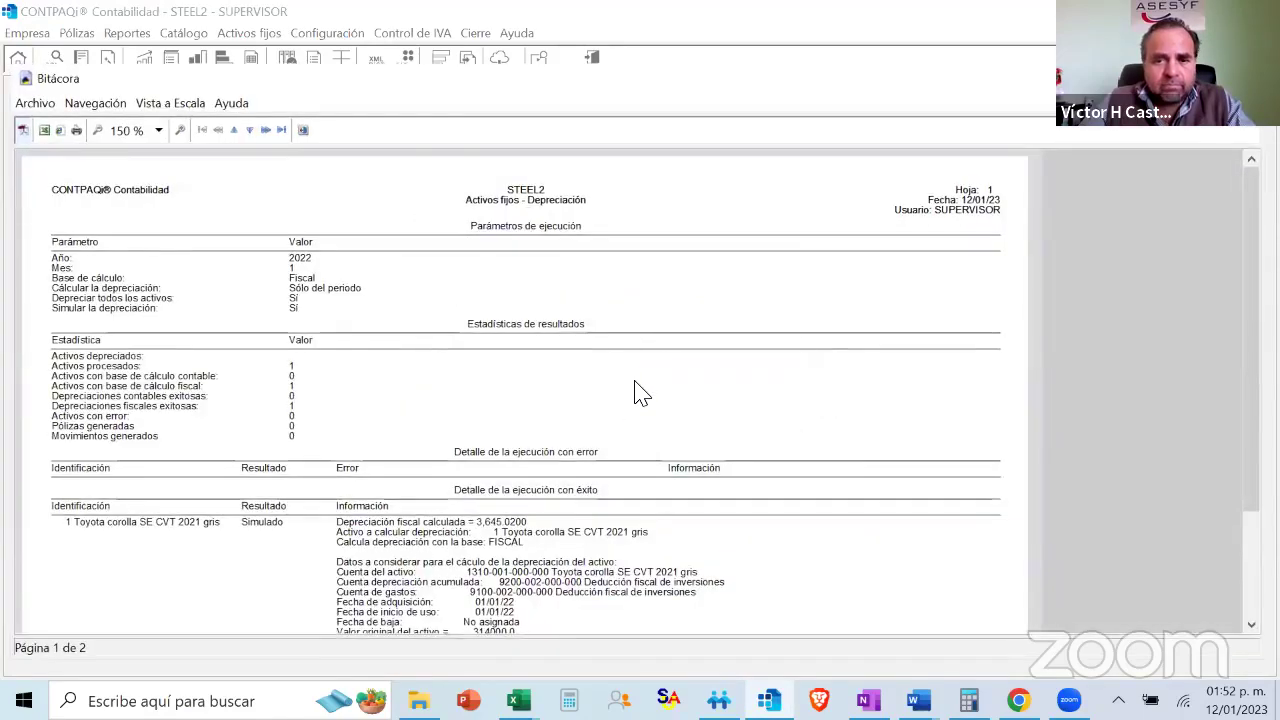
{"action": "scroll", "coordinate": [640, 390], "scroll_direction": "down", "scroll_amount": 3}
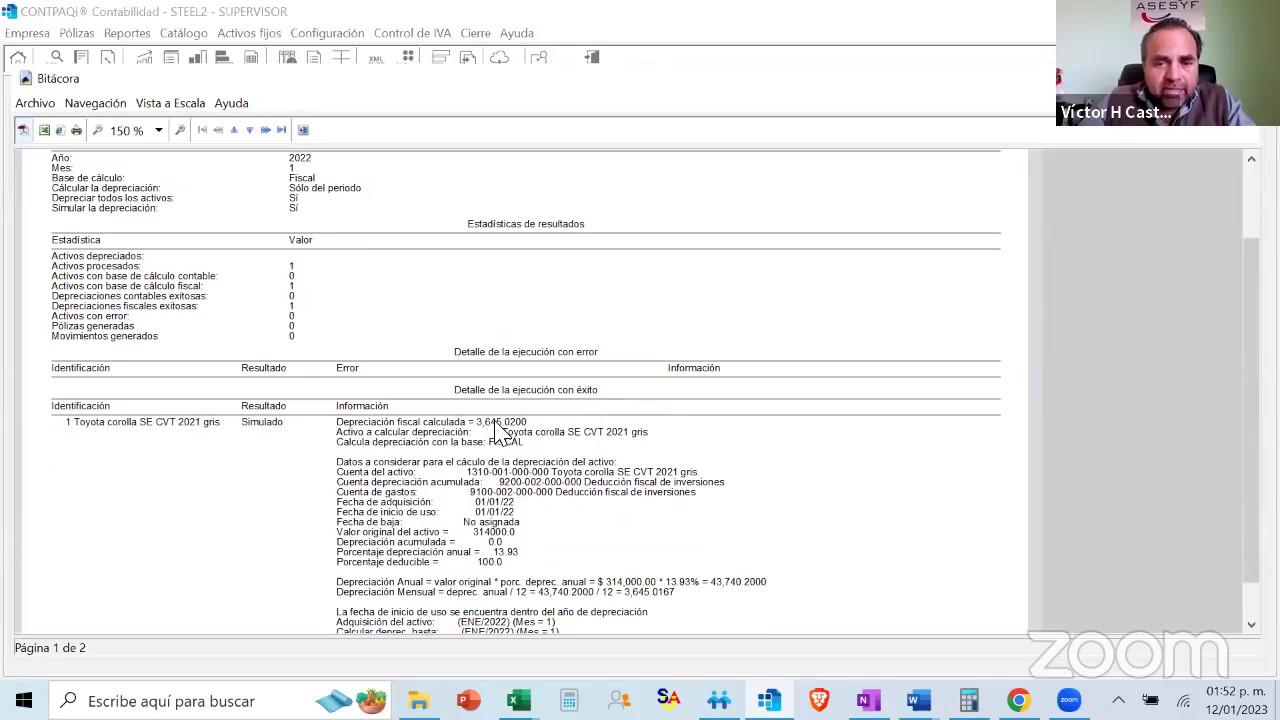
{"action": "key", "text": "ctrl"}
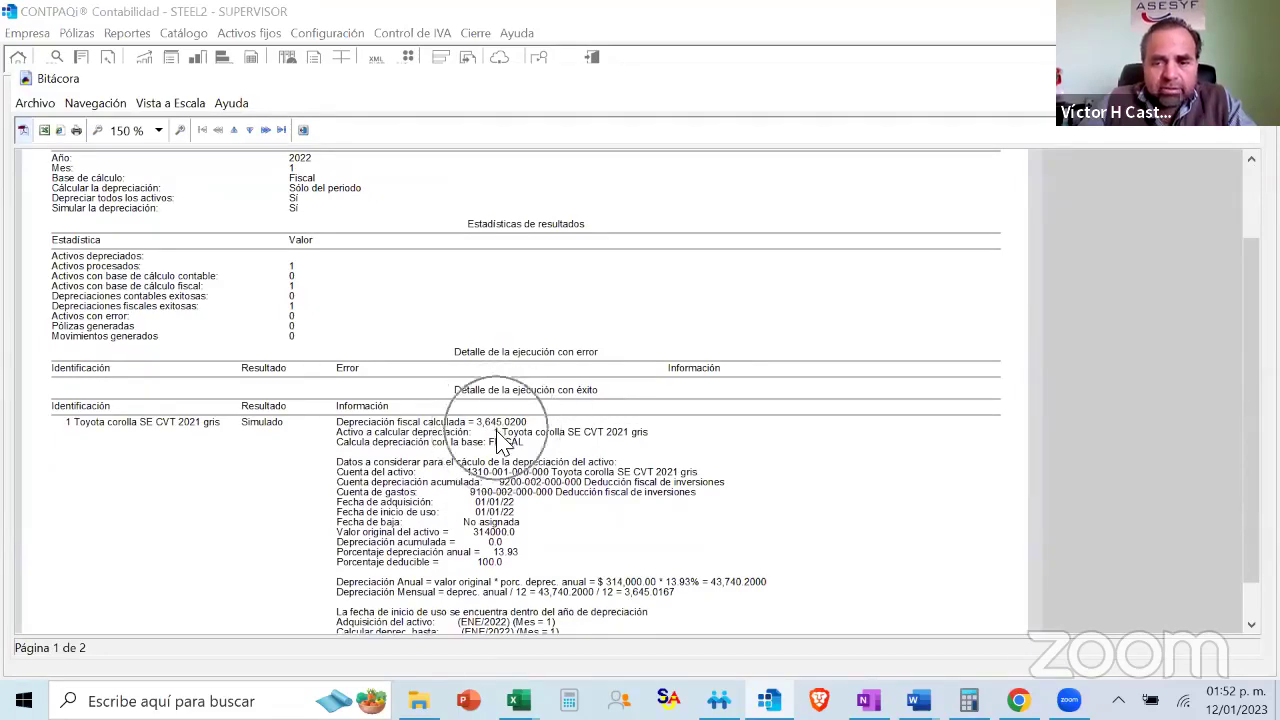
Switch to OneNote and circle the 3645.83 monthly amount with the yellow highlighter
{"action": "left_click", "coordinate": [866, 700]}
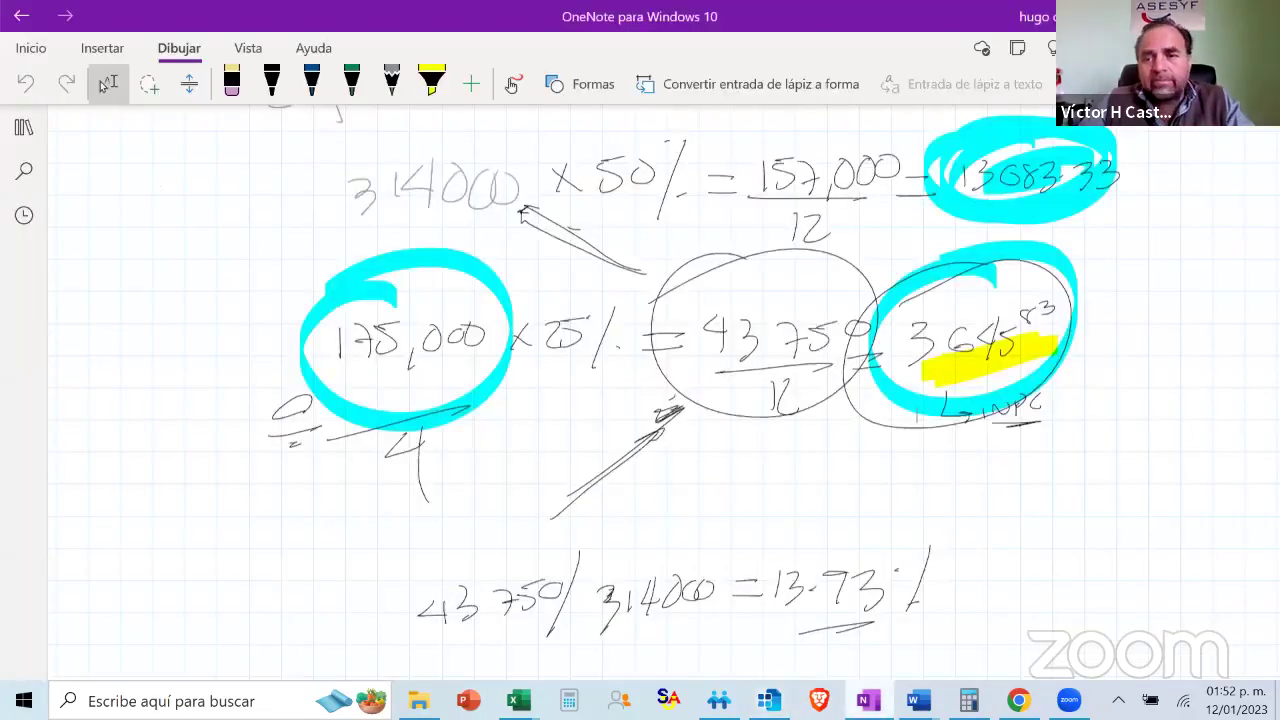
{"action": "left_click", "coordinate": [432, 80]}
{"action": "left_click_drag", "start_coordinate": [995, 262], "coordinate": [910, 383]}
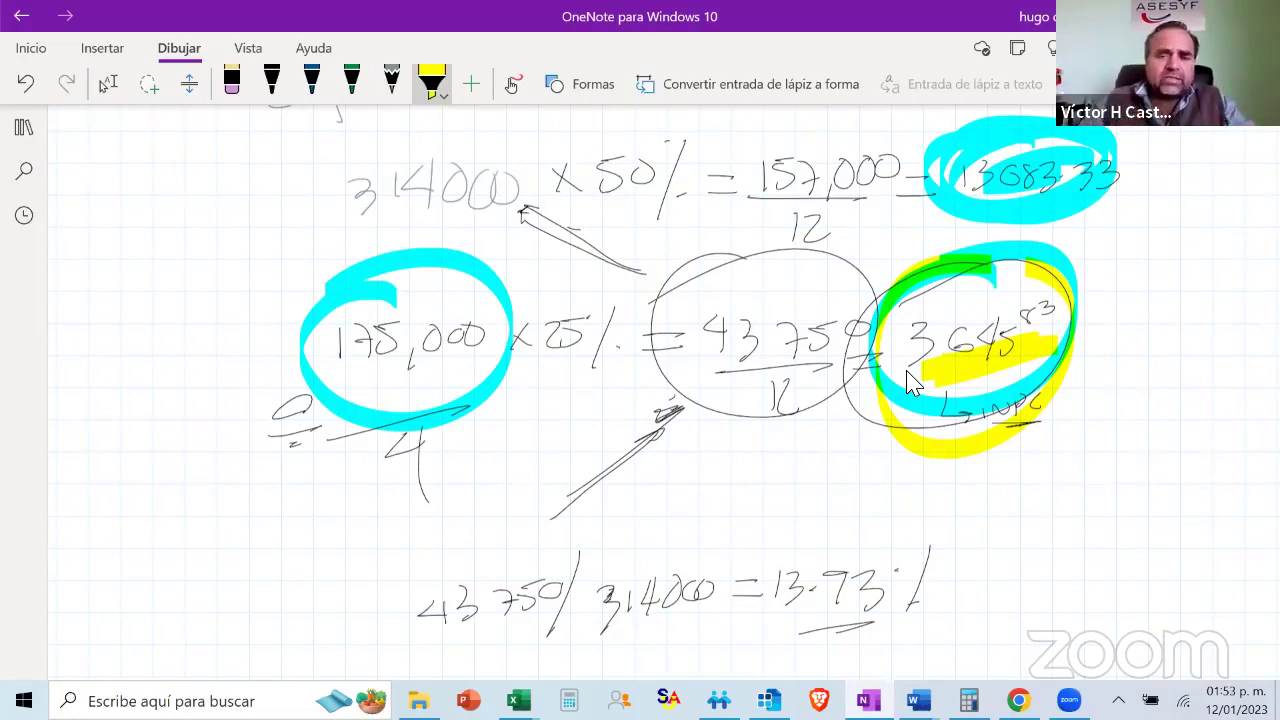
{"action": "key", "text": "Escape"}
Draw a horizontal divider in black pen below the 13.93% division and handwrite the heading Computador under it
{"action": "scroll", "coordinate": [934, 351], "scroll_direction": "down", "scroll_amount": 5}
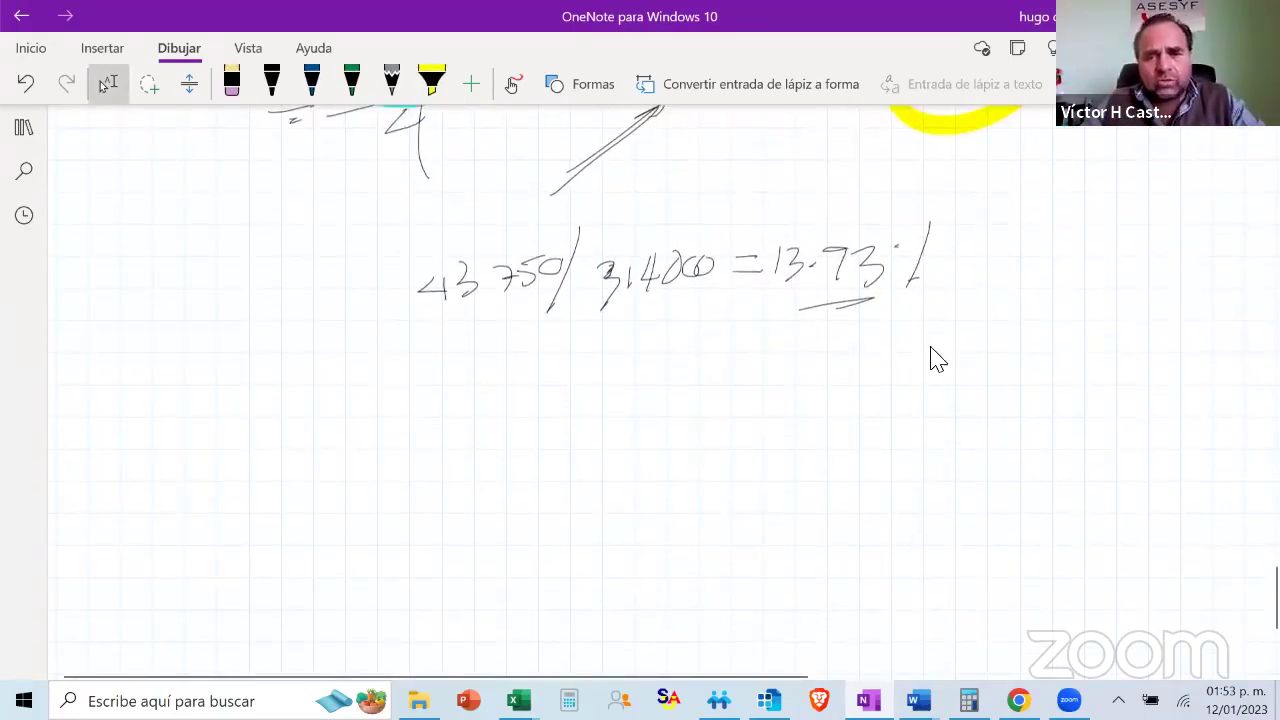
{"action": "left_click", "coordinate": [432, 83]}
{"action": "left_click", "coordinate": [271, 83]}
{"action": "left_click_drag", "start_coordinate": [306, 393], "coordinate": [778, 398]}
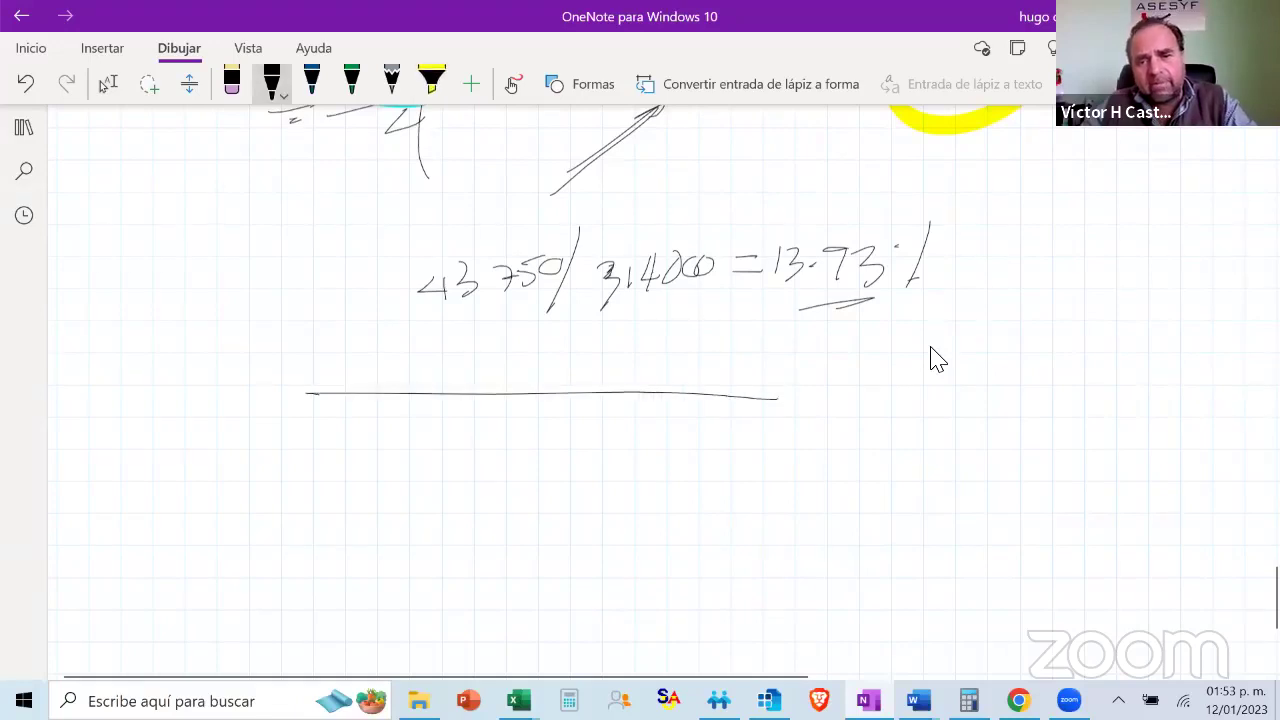
{"action": "mouse_move", "coordinate": [352, 428]}
{"action": "left_mouse_down"}
{"action": "mouse_move", "coordinate": [360, 484]}
{"action": "mouse_move", "coordinate": [438, 468]}
{"action": "mouse_move", "coordinate": [490, 498]}
{"action": "mouse_move", "coordinate": [534, 470]}
{"action": "left_mouse_up"}
{"action": "mouse_move", "coordinate": [541, 414]}
{"action": "left_mouse_down"}
{"action": "mouse_move", "coordinate": [566, 474]}
{"action": "mouse_move", "coordinate": [588, 402]}
{"action": "left_mouse_up"}
{"action": "left_click_drag", "start_coordinate": [592, 458], "coordinate": [640, 438]}
{"action": "left_click_drag", "start_coordinate": [548, 430], "coordinate": [556, 482]}
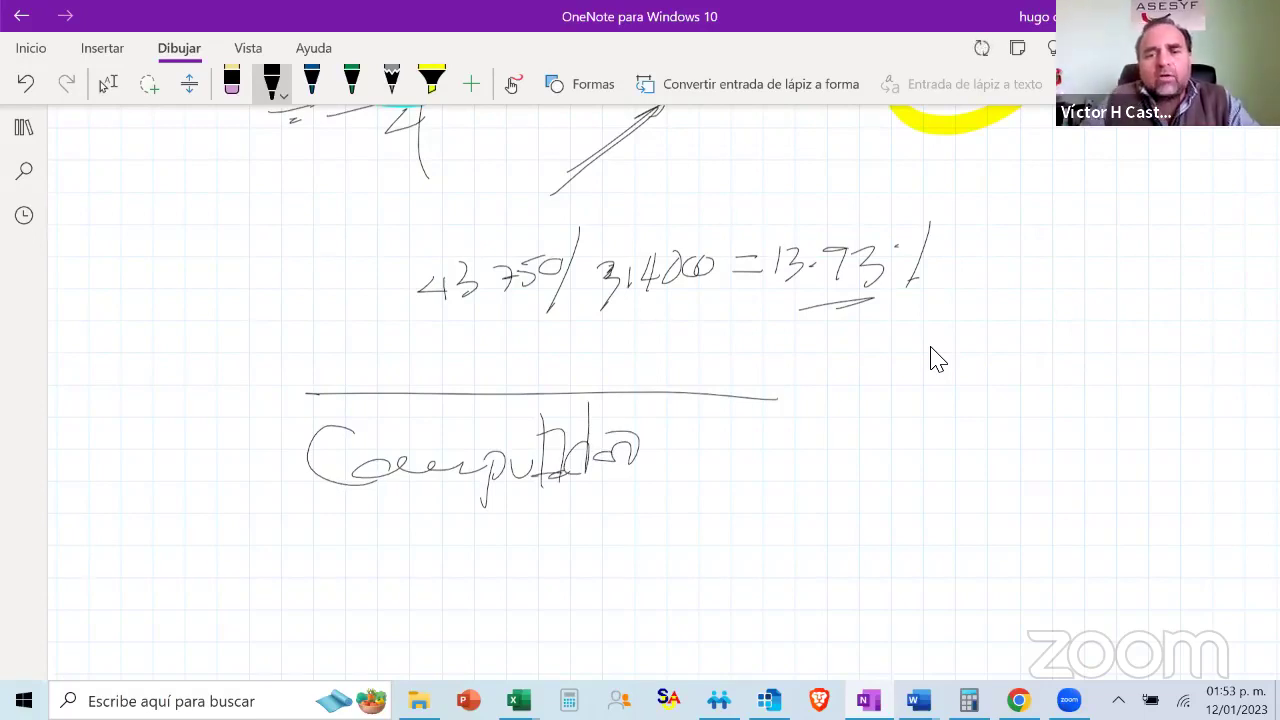
Handwrite the computer's value 20,000 with an arrow from the heading, and add the line uso 2 años below it
{"action": "mouse_move", "coordinate": [483, 499]}
{"action": "left_mouse_down"}
{"action": "mouse_move", "coordinate": [519, 524]}
{"action": "mouse_move", "coordinate": [604, 508]}
{"action": "left_mouse_up"}
{"action": "mouse_move", "coordinate": [632, 514]}
{"action": "left_mouse_down"}
{"action": "mouse_move", "coordinate": [629, 530]}
{"action": "mouse_move", "coordinate": [658, 507]}
{"action": "left_mouse_up"}
{"action": "left_click_drag", "start_coordinate": [683, 505], "coordinate": [712, 490]}
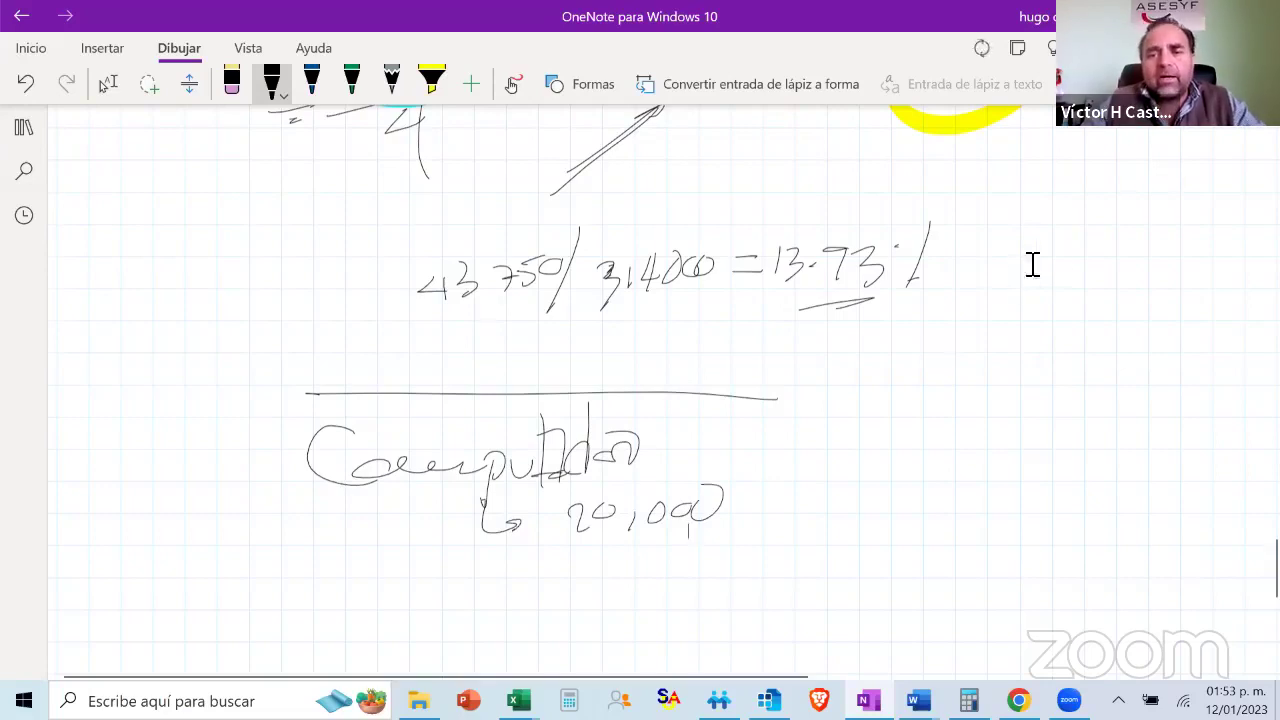
{"action": "scroll", "coordinate": [1040, 256], "scroll_direction": "down", "scroll_amount": 2}
{"action": "left_click", "coordinate": [108, 83]}
{"action": "left_click_drag", "start_coordinate": [311, 466], "coordinate": [322, 466]}
{"action": "mouse_move", "coordinate": [347, 472]}
{"action": "left_mouse_down"}
{"action": "mouse_move", "coordinate": [336, 490]}
{"action": "mouse_move", "coordinate": [373, 471]}
{"action": "left_mouse_up"}
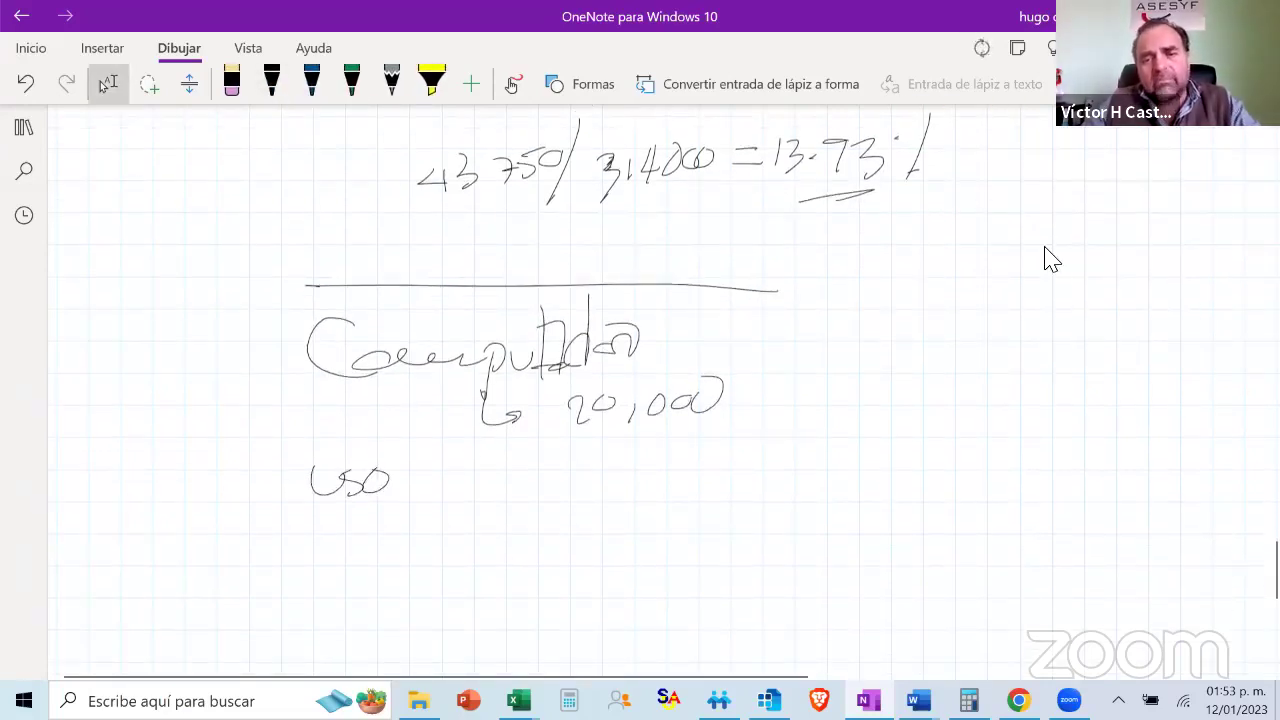
{"action": "mouse_move", "coordinate": [592, 466]}
{"action": "left_mouse_down"}
{"action": "mouse_move", "coordinate": [621, 491]}
{"action": "mouse_move", "coordinate": [692, 484]}
{"action": "mouse_move", "coordinate": [690, 451]}
{"action": "left_mouse_up"}
{"action": "left_click_drag", "start_coordinate": [714, 460], "coordinate": [728, 460]}
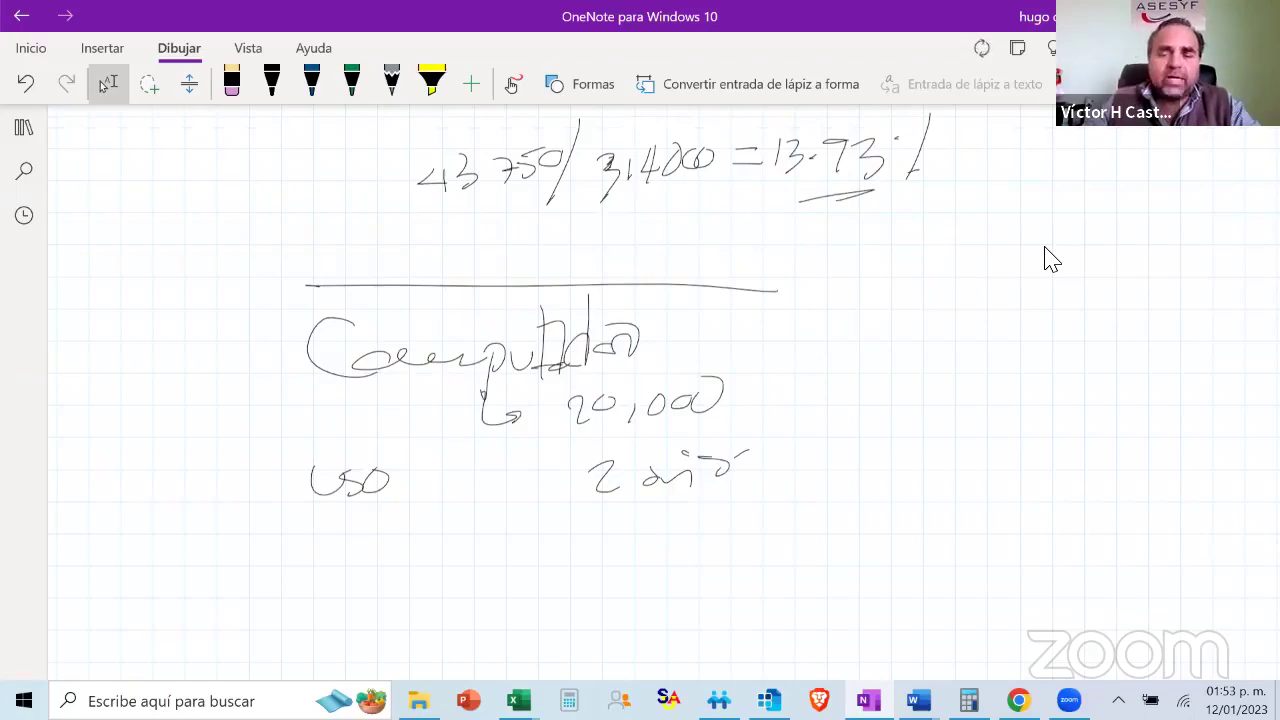
Handwrite the sale price line p. vta 5,000 below the years of use and underline the amount
{"action": "mouse_move", "coordinate": [311, 548]}
{"action": "left_mouse_down"}
{"action": "mouse_move", "coordinate": [310, 590]}
{"action": "mouse_move", "coordinate": [326, 545]}
{"action": "mouse_move", "coordinate": [369, 560]}
{"action": "left_mouse_up"}
{"action": "mouse_move", "coordinate": [393, 518]}
{"action": "left_mouse_down"}
{"action": "mouse_move", "coordinate": [392, 562]}
{"action": "mouse_move", "coordinate": [396, 546]}
{"action": "left_mouse_up"}
{"action": "left_click_drag", "start_coordinate": [424, 546], "coordinate": [398, 552]}
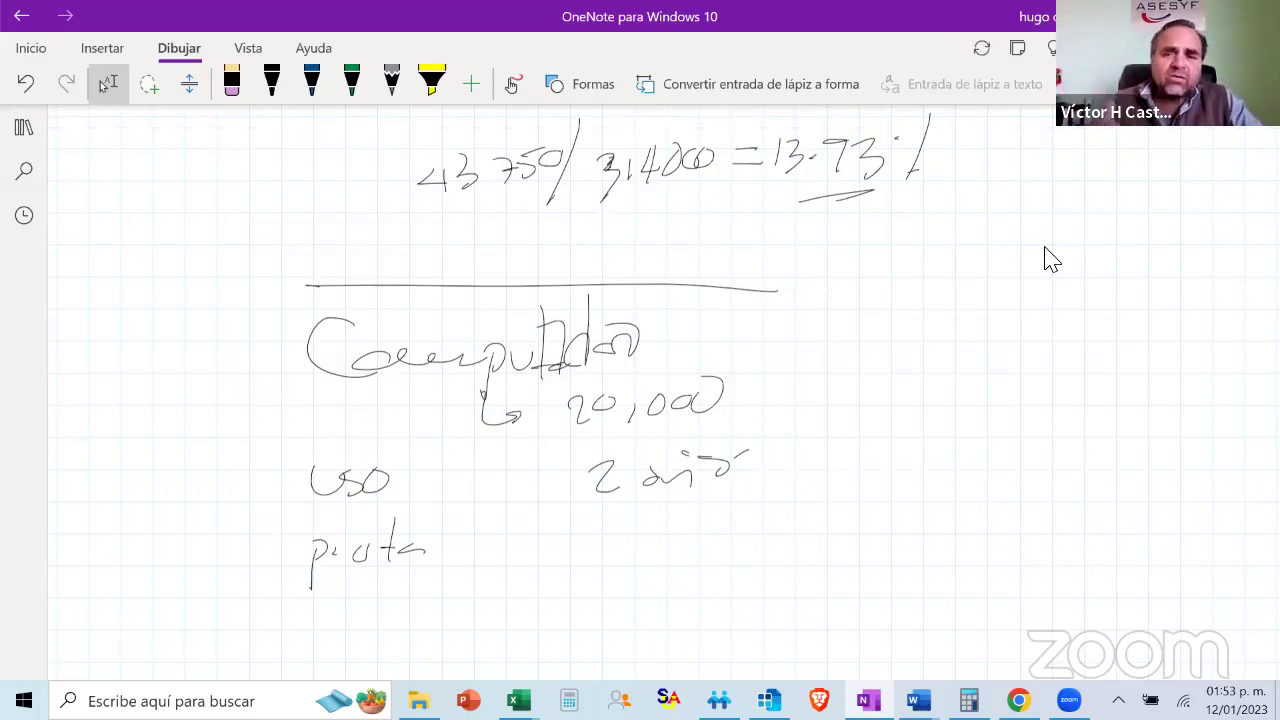
{"action": "left_click_drag", "start_coordinate": [606, 540], "coordinate": [595, 563]}
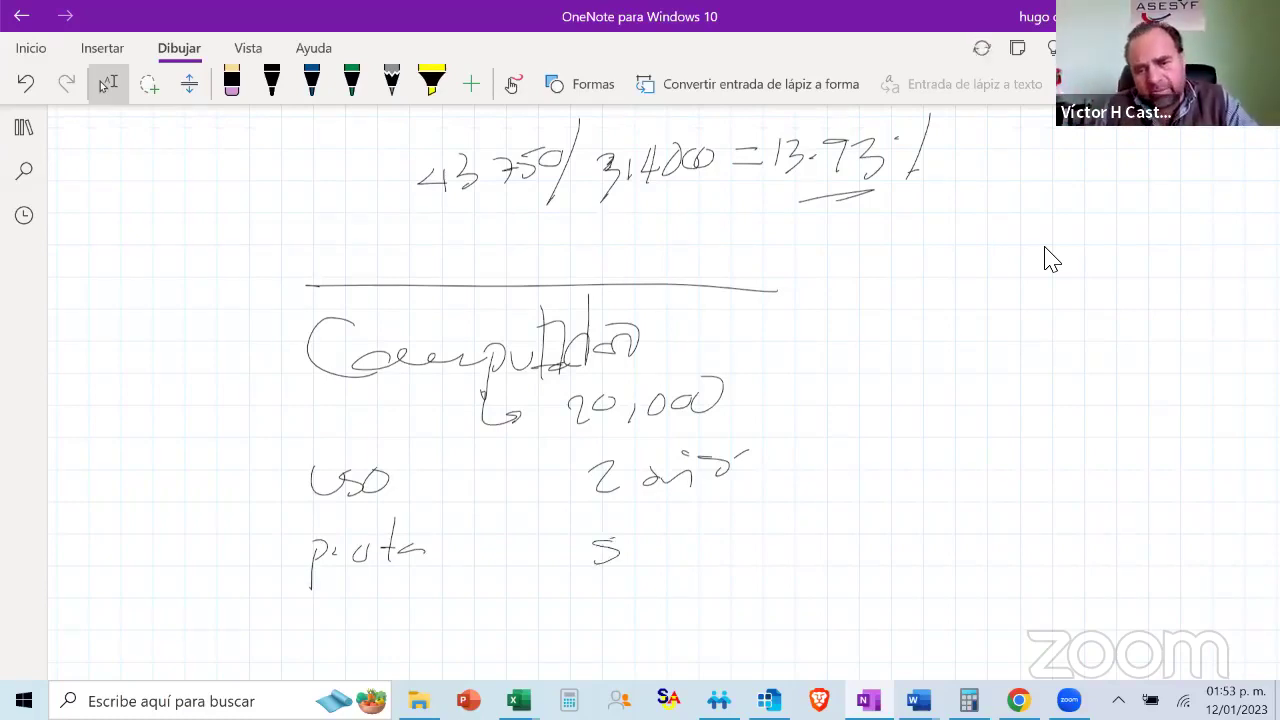
{"action": "left_click_drag", "start_coordinate": [672, 540], "coordinate": [662, 552]}
{"action": "mouse_move", "coordinate": [697, 541]}
{"action": "left_mouse_down"}
{"action": "mouse_move", "coordinate": [684, 554]}
{"action": "mouse_move", "coordinate": [704, 551]}
{"action": "left_mouse_up"}
{"action": "left_click_drag", "start_coordinate": [530, 604], "coordinate": [726, 575]}
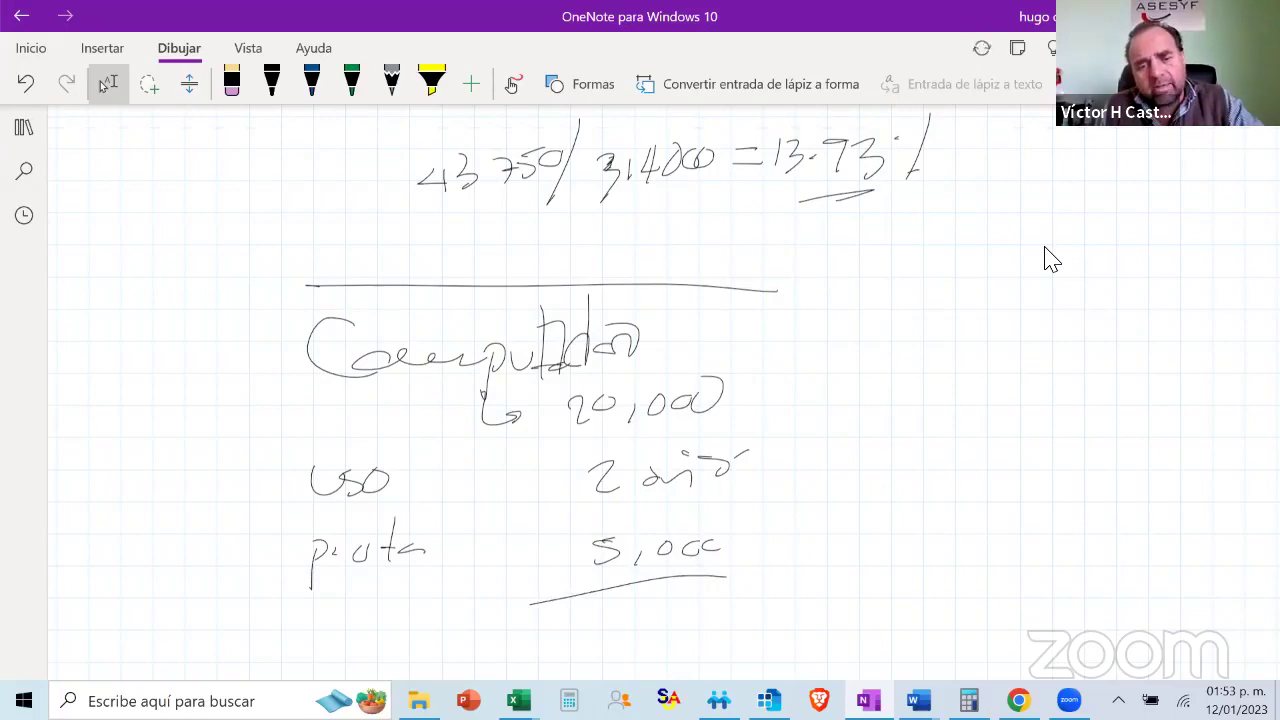
Handwrite the value to depreciate as 15,000 under the line, and link 20,000 and 5,000 with a double-headed bracket arrow
{"action": "left_click_drag", "start_coordinate": [350, 616], "coordinate": [324, 646]}
{"action": "mouse_move", "coordinate": [378, 624]}
{"action": "left_mouse_down"}
{"action": "mouse_move", "coordinate": [360, 636]}
{"action": "mouse_move", "coordinate": [378, 638]}
{"action": "left_mouse_up"}
{"action": "mouse_move", "coordinate": [402, 594]}
{"action": "left_mouse_down"}
{"action": "mouse_move", "coordinate": [398, 636]}
{"action": "mouse_move", "coordinate": [430, 616]}
{"action": "left_mouse_up"}
{"action": "left_click_drag", "start_coordinate": [422, 622], "coordinate": [440, 606]}
{"action": "mouse_move", "coordinate": [374, 640]}
{"action": "left_mouse_down"}
{"action": "mouse_move", "coordinate": [392, 664]}
{"action": "mouse_move", "coordinate": [440, 632]}
{"action": "left_mouse_up"}
{"action": "left_click_drag", "start_coordinate": [438, 656], "coordinate": [466, 666]}
{"action": "left_click_drag", "start_coordinate": [462, 652], "coordinate": [476, 640]}
{"action": "left_click_drag", "start_coordinate": [576, 616], "coordinate": [598, 626]}
{"action": "mouse_move", "coordinate": [608, 604]}
{"action": "left_mouse_down"}
{"action": "mouse_move", "coordinate": [594, 628]}
{"action": "mouse_move", "coordinate": [628, 632]}
{"action": "left_mouse_up"}
{"action": "mouse_move", "coordinate": [648, 610]}
{"action": "left_mouse_down"}
{"action": "mouse_move", "coordinate": [644, 622]}
{"action": "mouse_move", "coordinate": [664, 618]}
{"action": "left_mouse_up"}
{"action": "left_click_drag", "start_coordinate": [696, 606], "coordinate": [682, 618]}
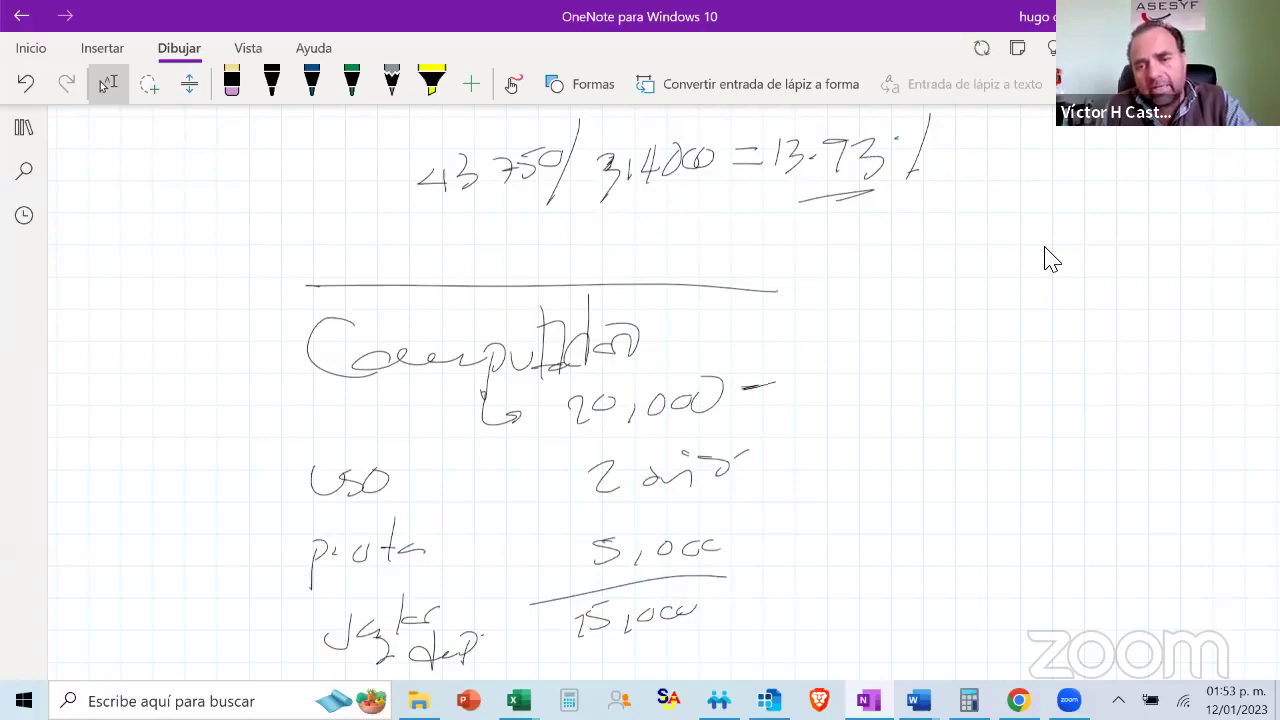
{"action": "mouse_move", "coordinate": [744, 386]}
{"action": "left_mouse_down"}
{"action": "mouse_move", "coordinate": [748, 545]}
{"action": "mouse_move", "coordinate": [772, 552]}
{"action": "mouse_move", "coordinate": [742, 544]}
{"action": "left_mouse_up"}
{"action": "left_click_drag", "start_coordinate": [756, 358], "coordinate": [740, 382]}
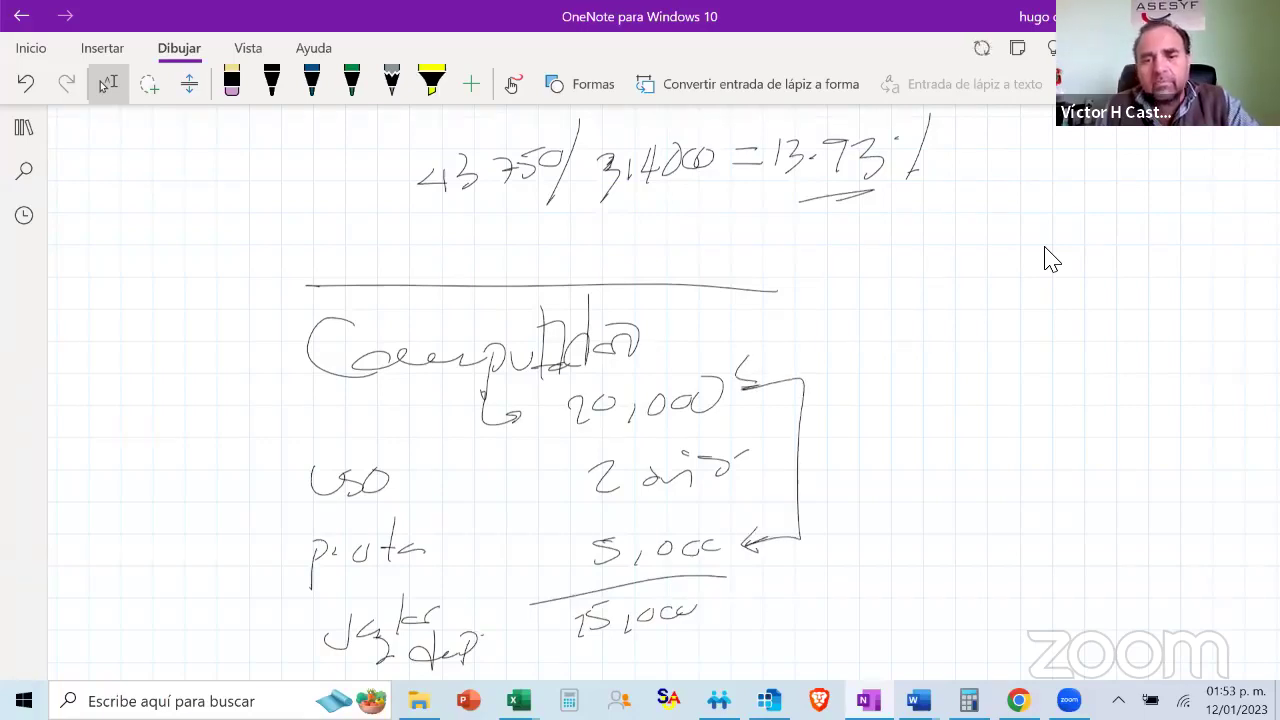
Darken the 1 of 15,000, write its division by 2 as 7,500, and append ÷ 12 = to it
{"action": "mouse_move", "coordinate": [578, 596]}
{"action": "left_mouse_down"}
{"action": "mouse_move", "coordinate": [574, 632]}
{"action": "mouse_move", "coordinate": [664, 654]}
{"action": "left_mouse_up"}
{"action": "mouse_move", "coordinate": [610, 670]}
{"action": "left_mouse_down"}
{"action": "mouse_move", "coordinate": [750, 646]}
{"action": "mouse_move", "coordinate": [746, 670]}
{"action": "mouse_move", "coordinate": [828, 654]}
{"action": "left_mouse_up"}
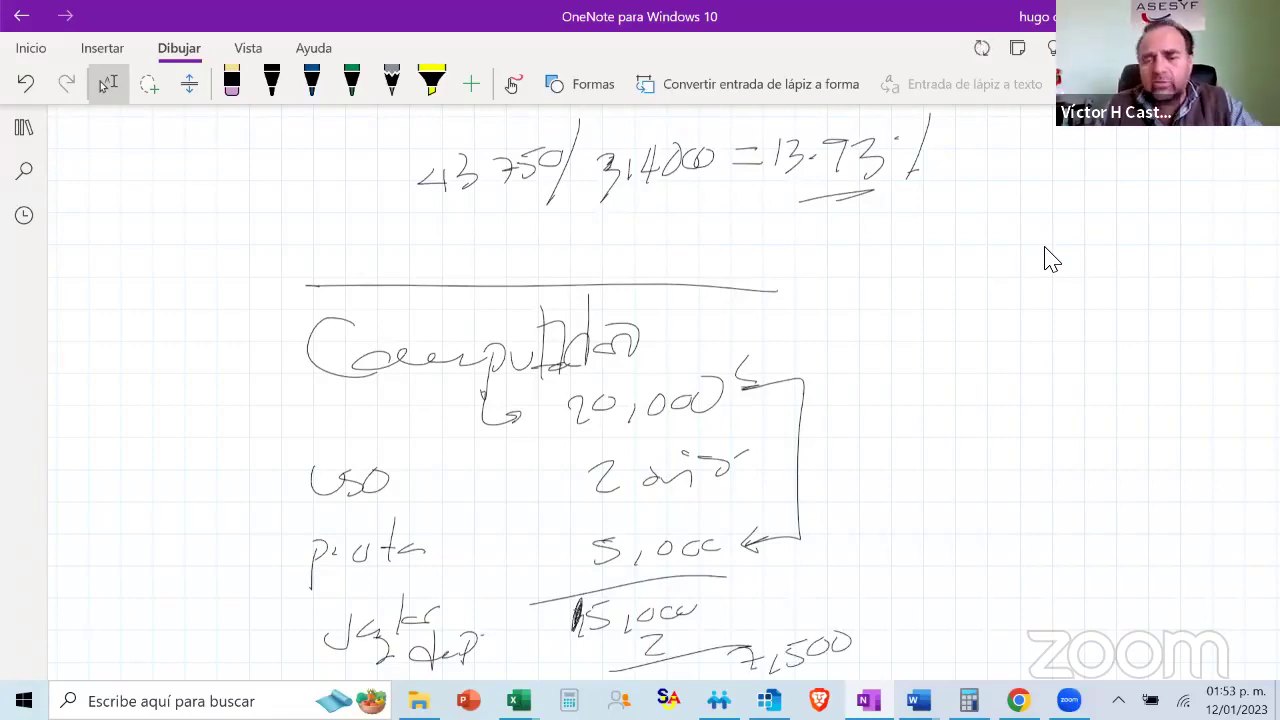
{"action": "scroll", "coordinate": [646, 297], "scroll_direction": "down", "scroll_amount": 2}
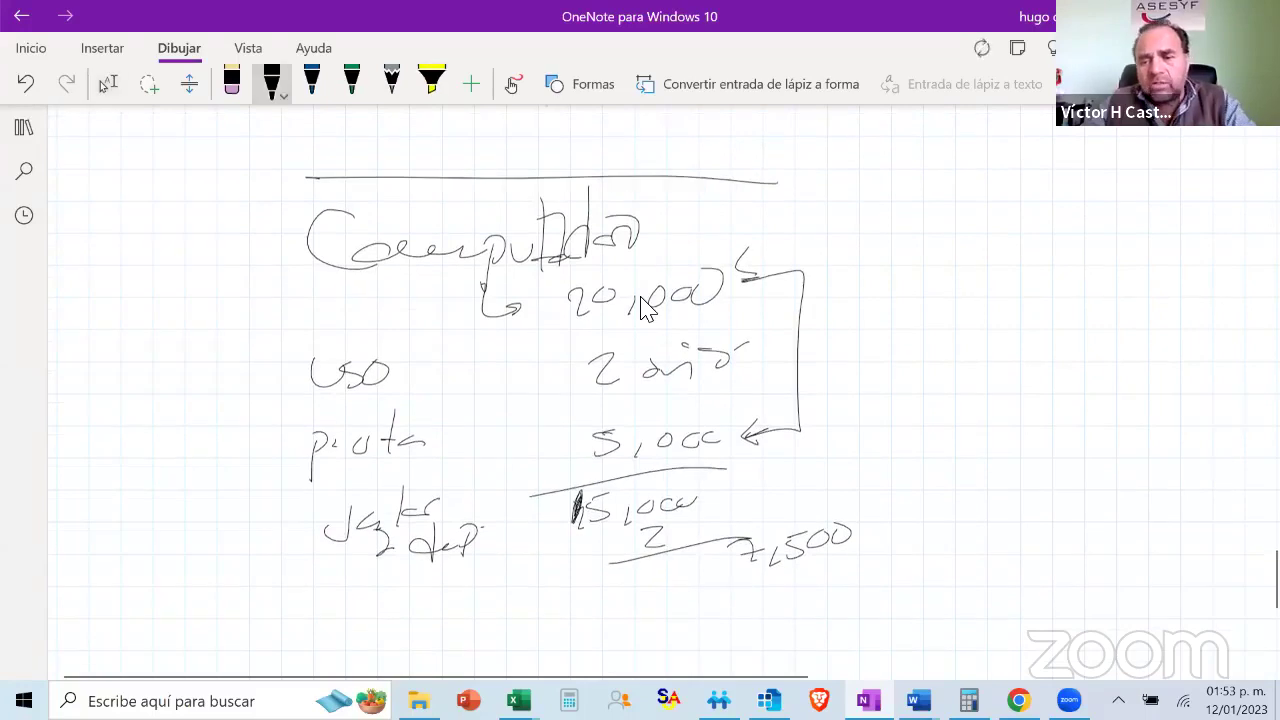
{"action": "left_click", "coordinate": [108, 83]}
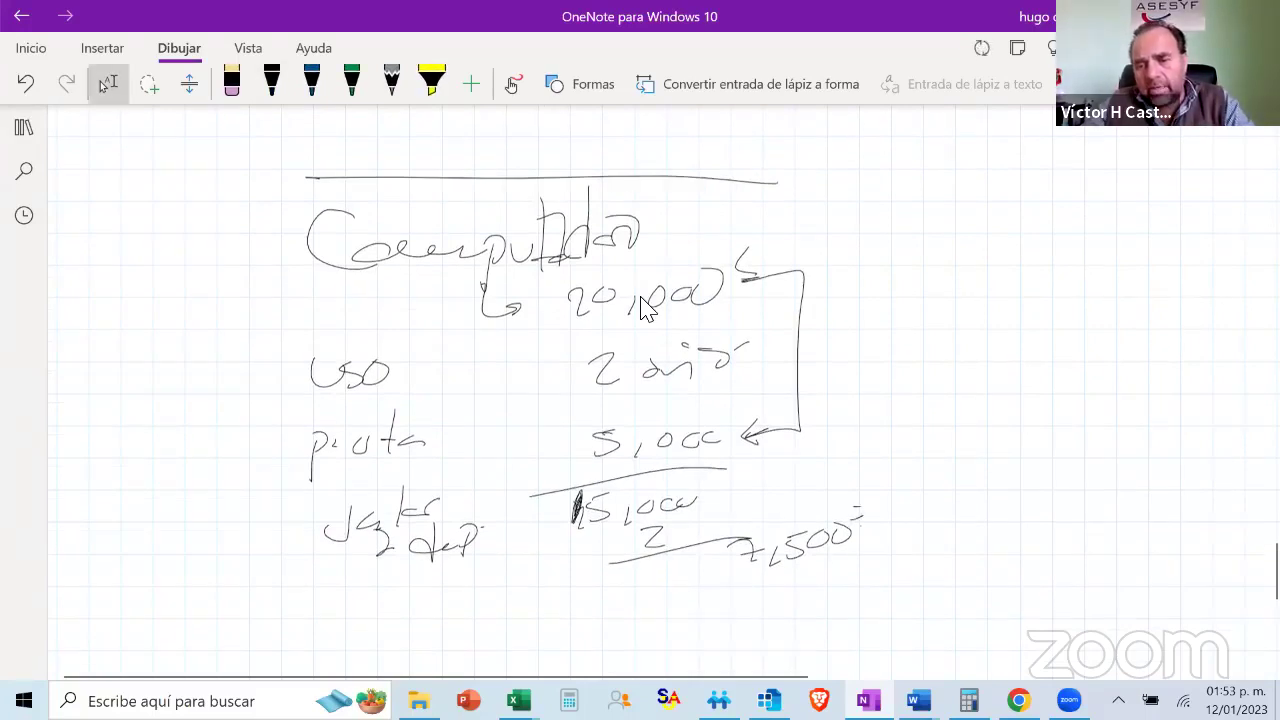
{"action": "left_click_drag", "start_coordinate": [874, 507], "coordinate": [876, 519]}
{"action": "mouse_move", "coordinate": [882, 500]}
{"action": "left_mouse_down"}
{"action": "mouse_move", "coordinate": [898, 511]}
{"action": "mouse_move", "coordinate": [932, 489]}
{"action": "left_mouse_up"}
{"action": "left_click_drag", "start_coordinate": [916, 500], "coordinate": [936, 496]}
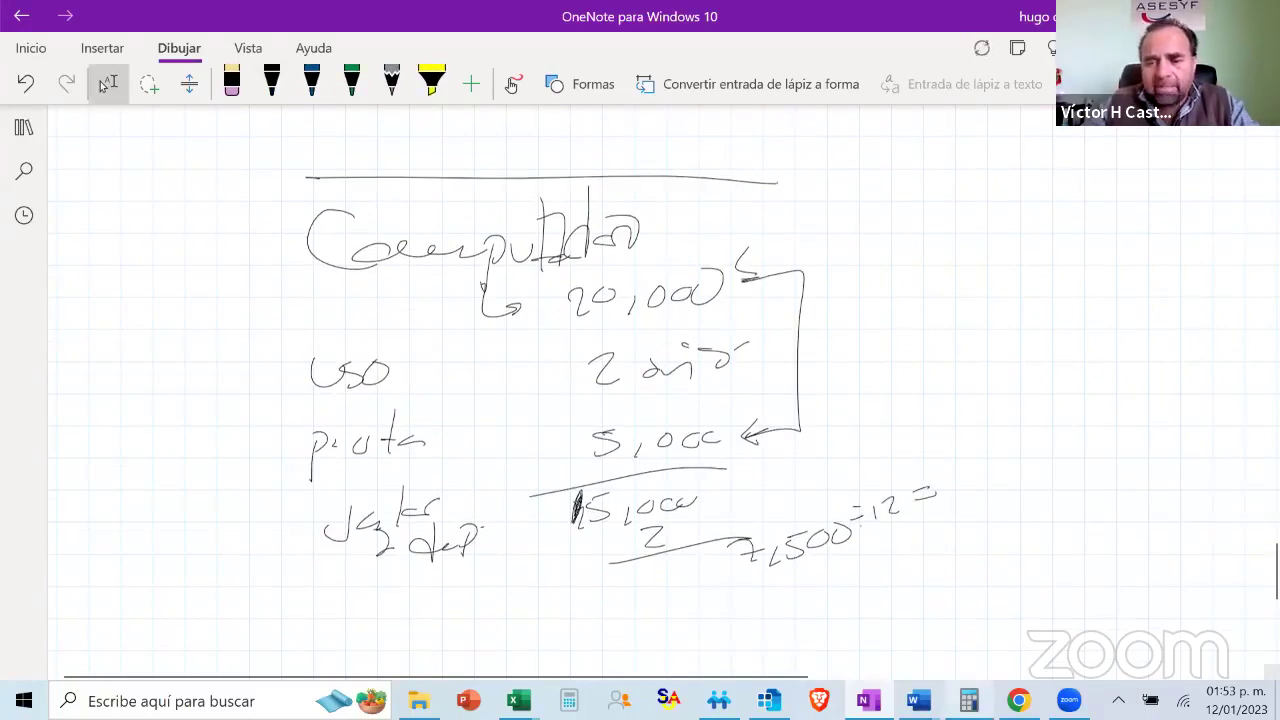
Divide 7500 by 12 in the calculator and handwrite the underlined result 625 after the equals sign in OneNote
{"action": "key", "text": "alt+Tab"}
{"action": "left_click", "coordinate": [337, 452]}
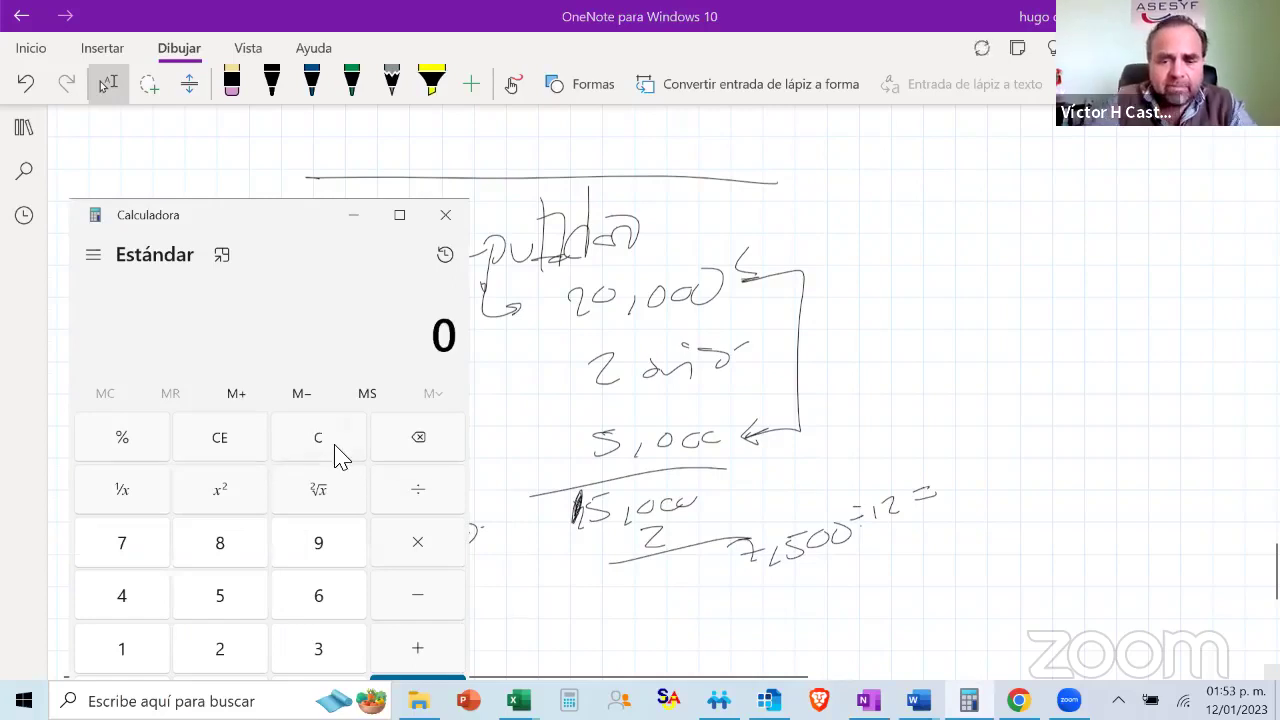
{"action": "type", "text": "7500/12"}
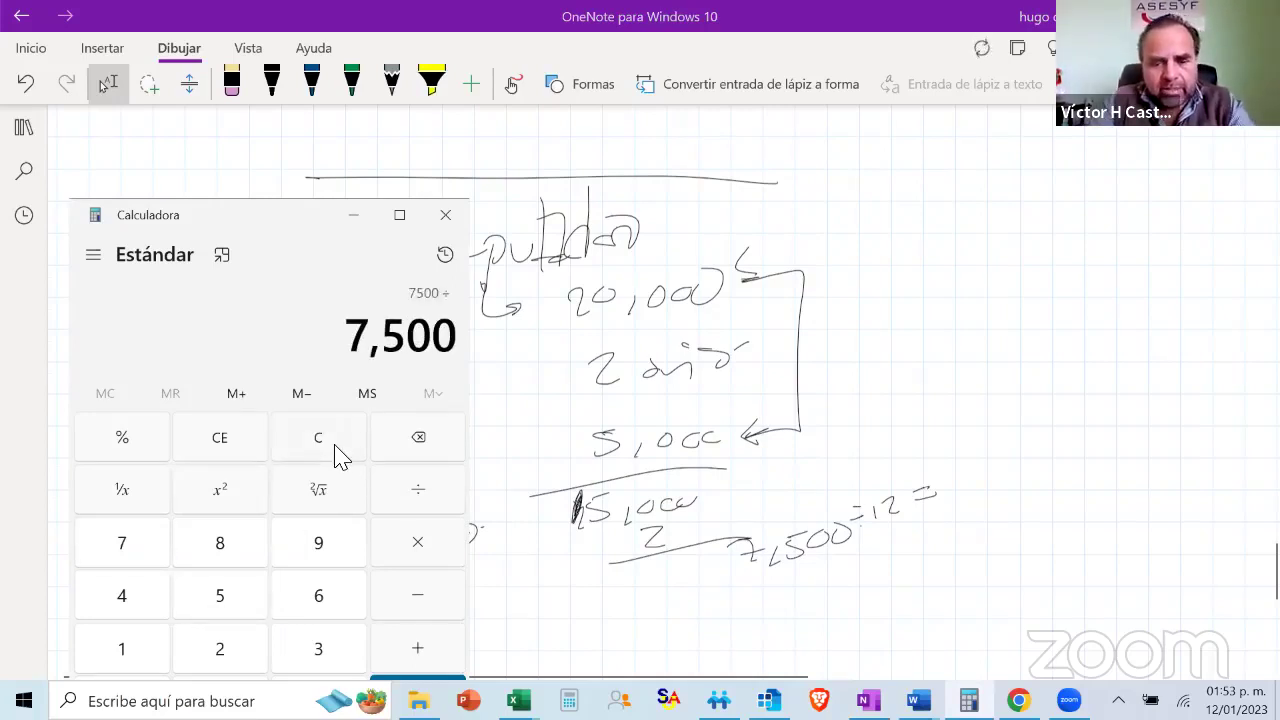
{"action": "key", "text": "Return"}
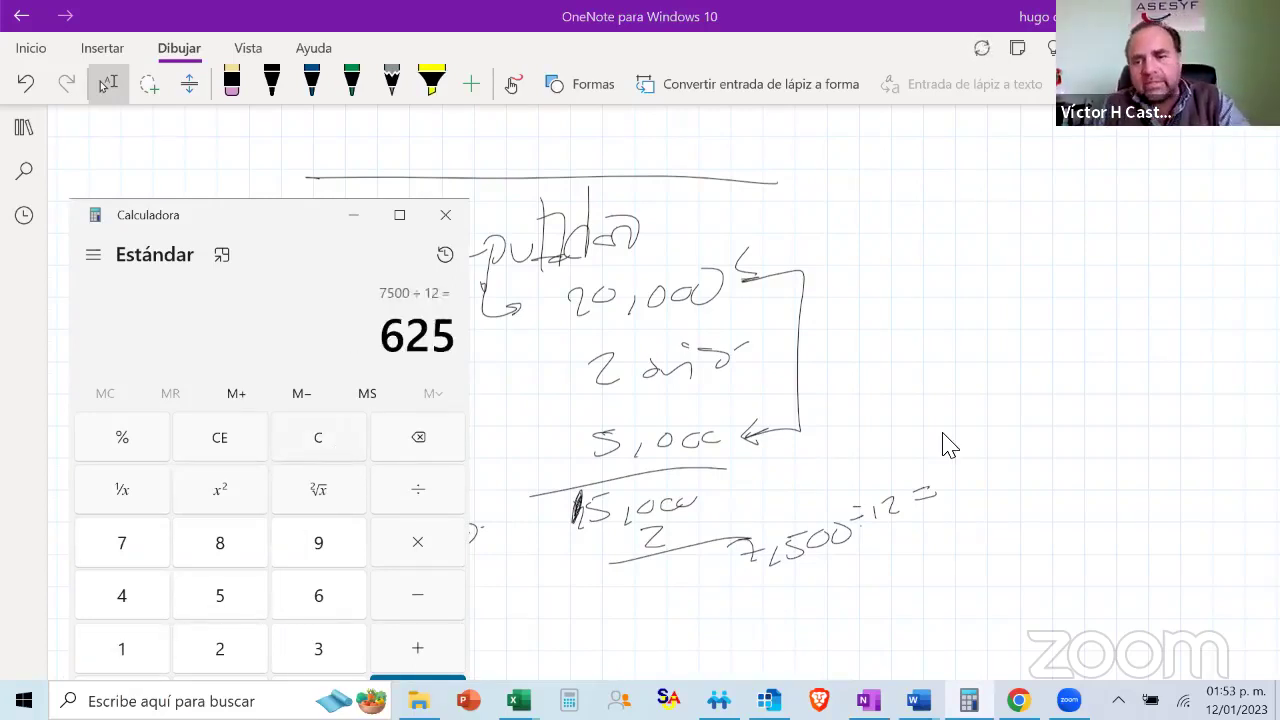
{"action": "mouse_move", "coordinate": [968, 462]}
{"action": "left_mouse_down"}
{"action": "mouse_move", "coordinate": [958, 484]}
{"action": "mouse_move", "coordinate": [995, 480]}
{"action": "left_mouse_up"}
{"action": "mouse_move", "coordinate": [1006, 462]}
{"action": "left_mouse_down"}
{"action": "mouse_move", "coordinate": [998, 480]}
{"action": "mouse_move", "coordinate": [1015, 437]}
{"action": "left_mouse_up"}
{"action": "left_click_drag", "start_coordinate": [946, 508], "coordinate": [1014, 477]}
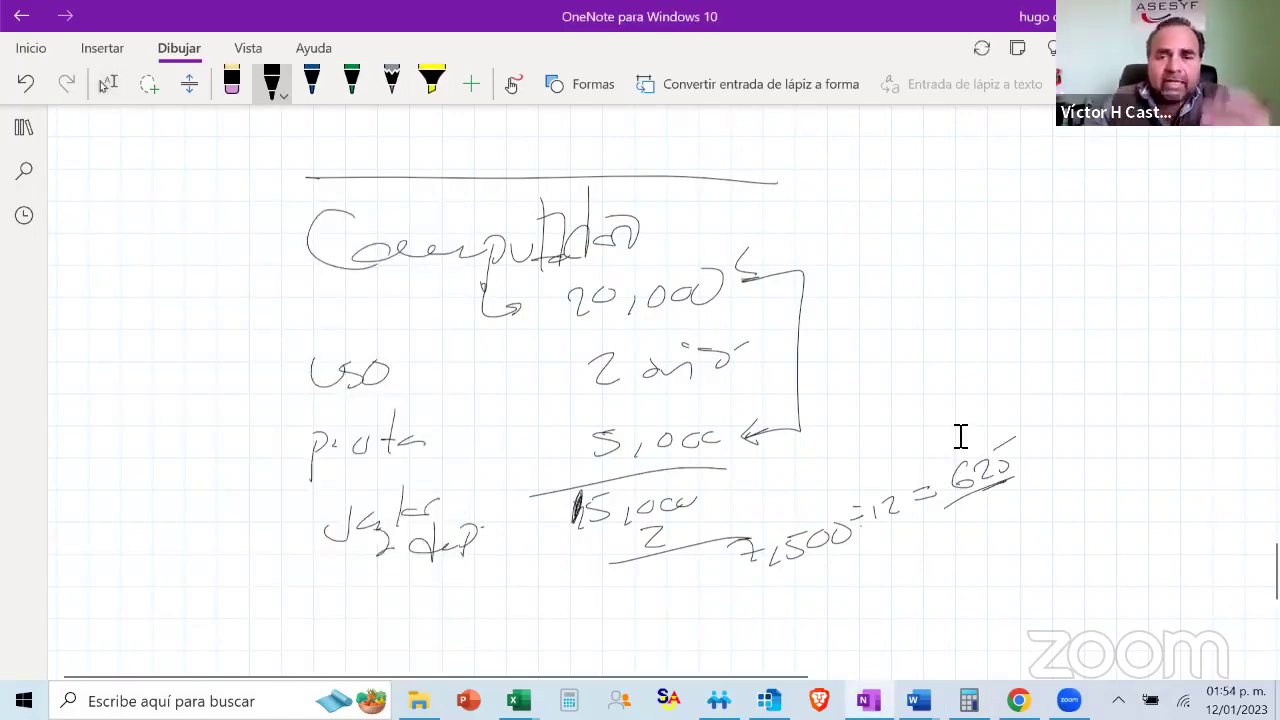
Draw an arrow pointing to the computer's 20,000 with a bracket line leading down, and handwrite 20,000 below the calculation
{"action": "scroll", "coordinate": [960, 437], "scroll_direction": "down", "scroll_amount": 3}
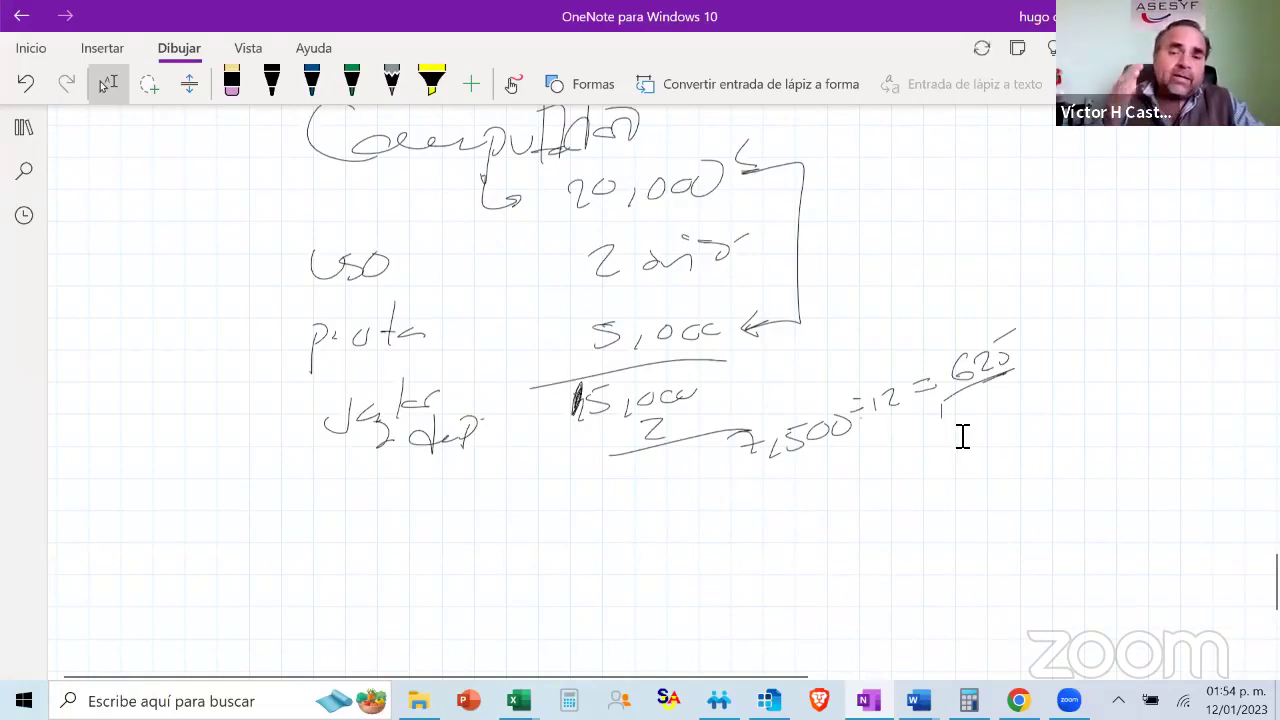
{"action": "left_click_drag", "start_coordinate": [194, 210], "coordinate": [520, 202]}
{"action": "left_click_drag", "start_coordinate": [508, 208], "coordinate": [372, 226]}
{"action": "left_click_drag", "start_coordinate": [458, 218], "coordinate": [526, 204]}
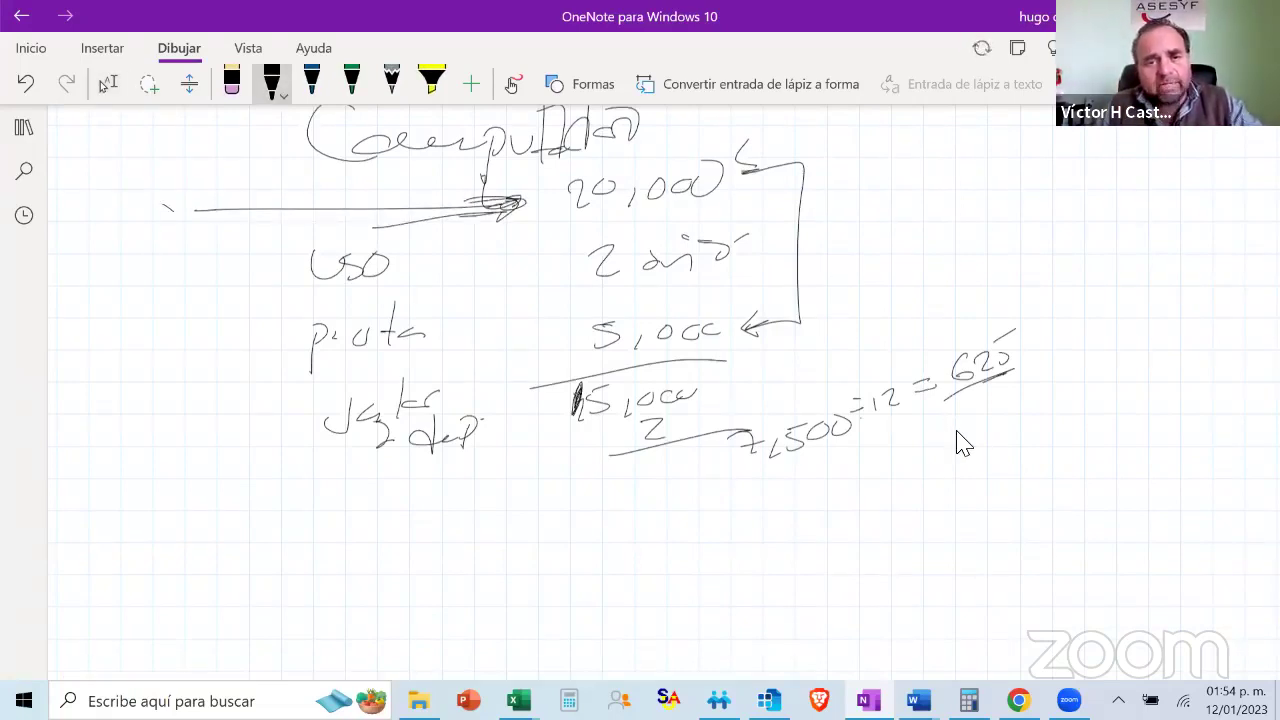
{"action": "left_click_drag", "start_coordinate": [172, 208], "coordinate": [178, 542]}
{"action": "mouse_move", "coordinate": [262, 556]}
{"action": "left_mouse_down"}
{"action": "mouse_move", "coordinate": [302, 592]}
{"action": "mouse_move", "coordinate": [310, 562]}
{"action": "left_mouse_up"}
{"action": "mouse_move", "coordinate": [338, 566]}
{"action": "left_mouse_down"}
{"action": "mouse_move", "coordinate": [334, 584]}
{"action": "mouse_move", "coordinate": [364, 552]}
{"action": "left_mouse_up"}
{"action": "left_click_drag", "start_coordinate": [398, 554], "coordinate": [392, 570]}
{"action": "left_click_drag", "start_coordinate": [418, 552], "coordinate": [404, 568]}
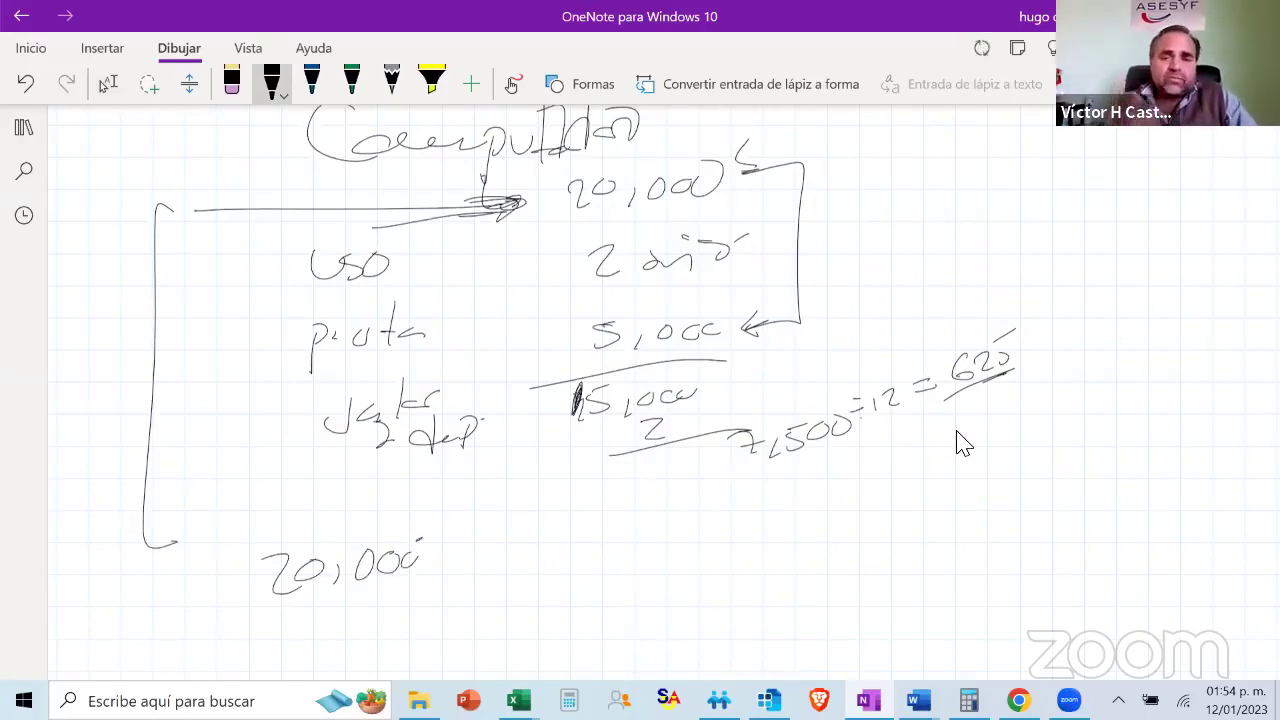
Handwrite × 30% = 6,000 after the lower 20,000, with a line under it, 12 as divisor and an equals sign
{"action": "left_click_drag", "start_coordinate": [452, 556], "coordinate": [478, 578]}
{"action": "mouse_move", "coordinate": [472, 550]}
{"action": "left_mouse_down"}
{"action": "mouse_move", "coordinate": [454, 582]}
{"action": "mouse_move", "coordinate": [490, 590]}
{"action": "left_mouse_up"}
{"action": "left_click_drag", "start_coordinate": [530, 552], "coordinate": [548, 556]}
{"action": "left_click_drag", "start_coordinate": [578, 540], "coordinate": [546, 603]}
{"action": "left_click_drag", "start_coordinate": [594, 563], "coordinate": [624, 561]}
{"action": "left_click_drag", "start_coordinate": [591, 575], "coordinate": [698, 578]}
{"action": "mouse_move", "coordinate": [730, 546]}
{"action": "left_mouse_down"}
{"action": "mouse_move", "coordinate": [714, 570]}
{"action": "mouse_move", "coordinate": [754, 562]}
{"action": "left_mouse_up"}
{"action": "left_click_drag", "start_coordinate": [650, 604], "coordinate": [806, 573]}
{"action": "key", "text": "Escape"}
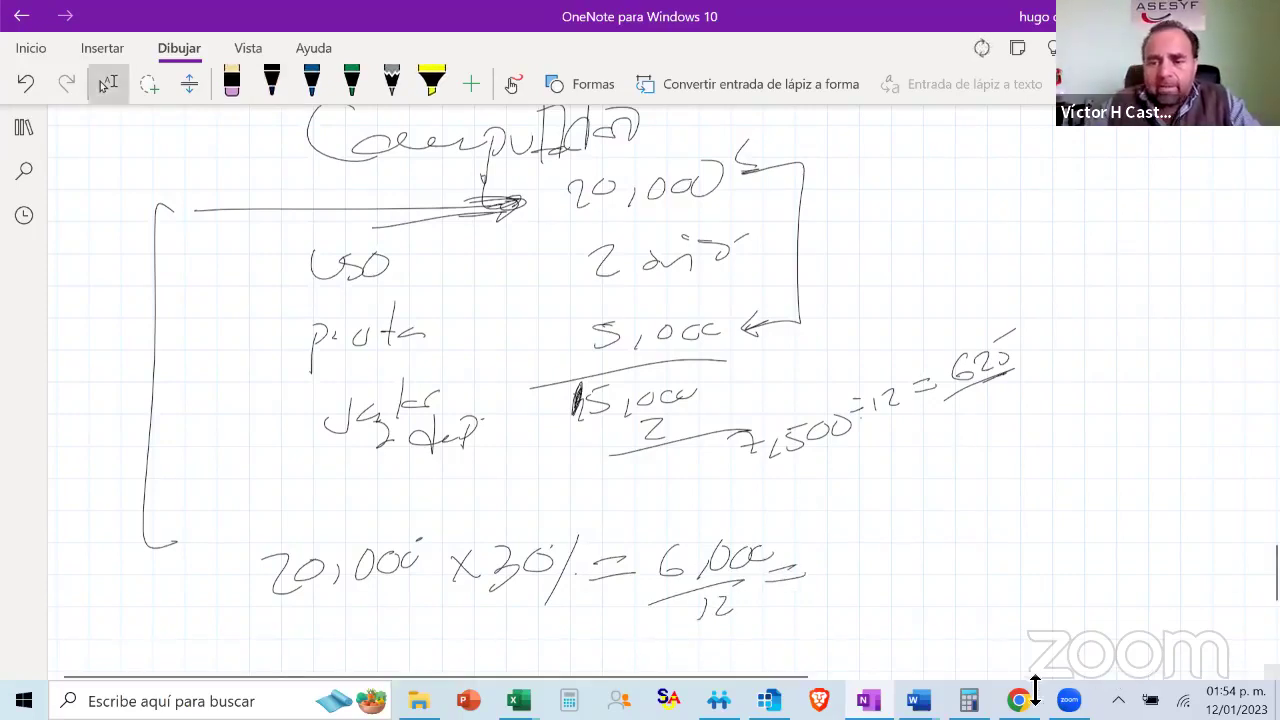
Divide 6000 by 12 in the calculator and handwrite the result 500 after the last equals sign in OneNote
{"action": "left_click", "coordinate": [968, 700]}
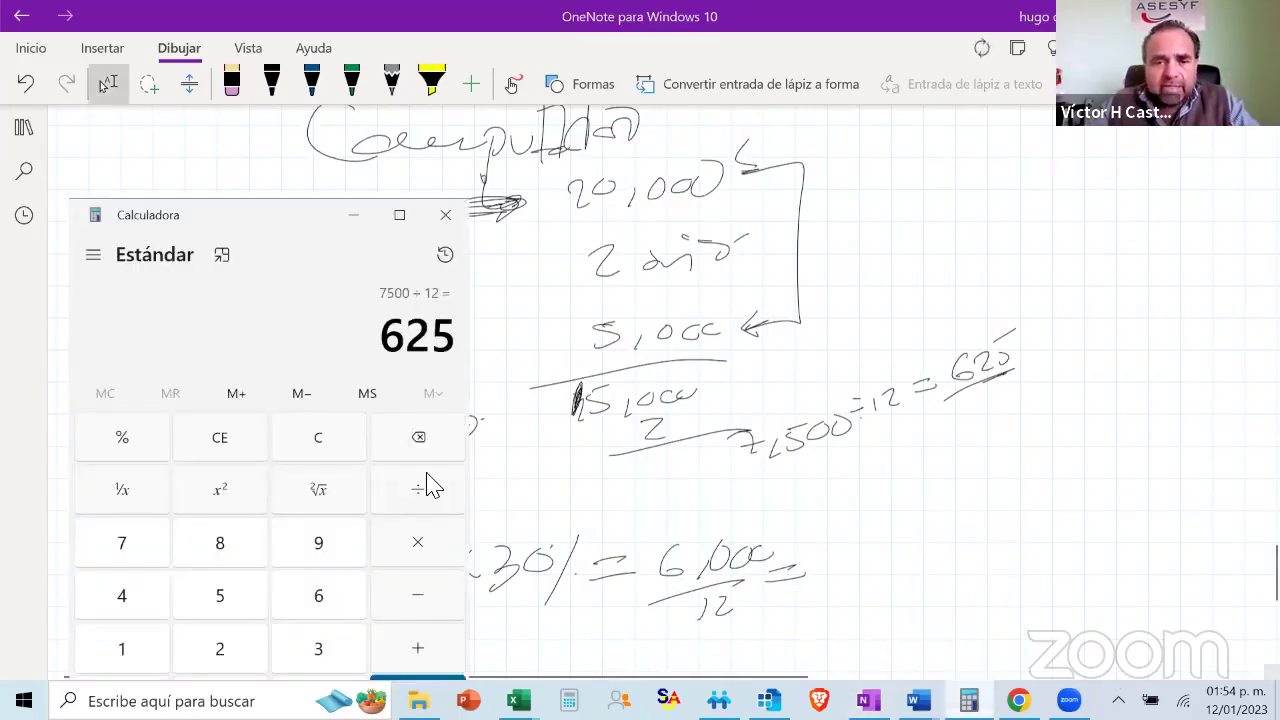
{"action": "left_click", "coordinate": [346, 449]}
{"action": "type", "text": "6000/12"}
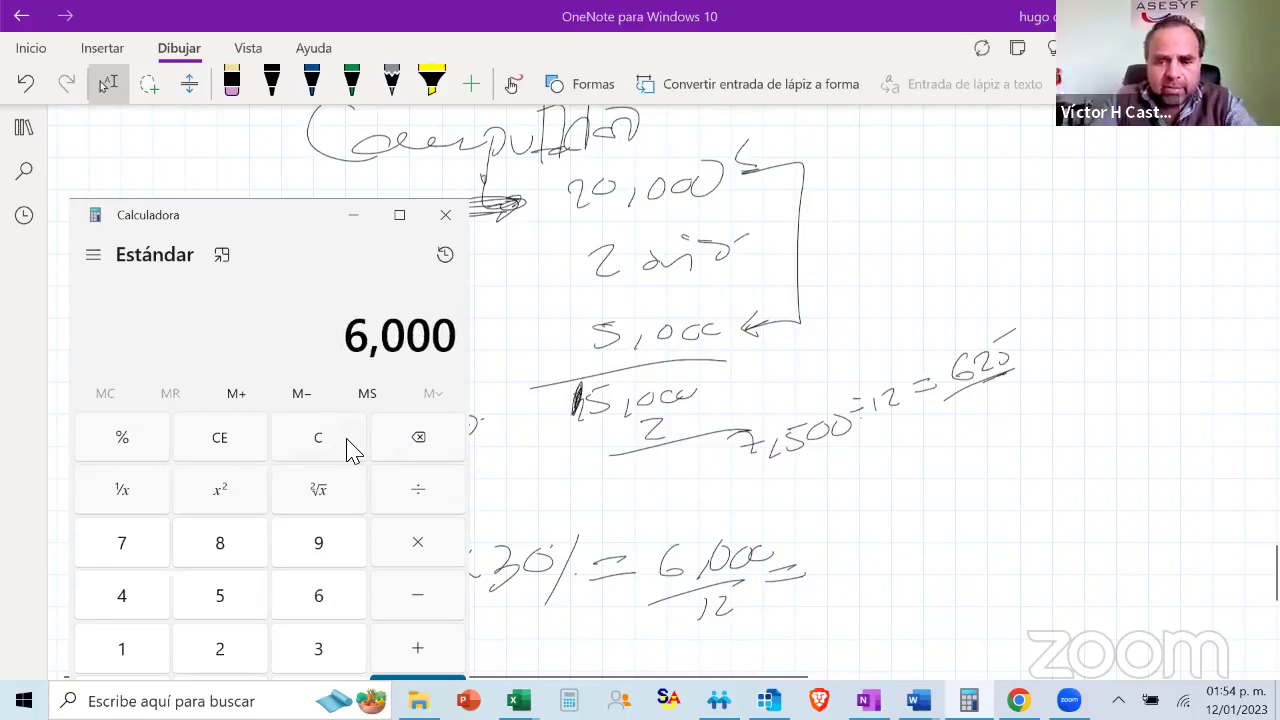
{"action": "key", "text": "Return"}
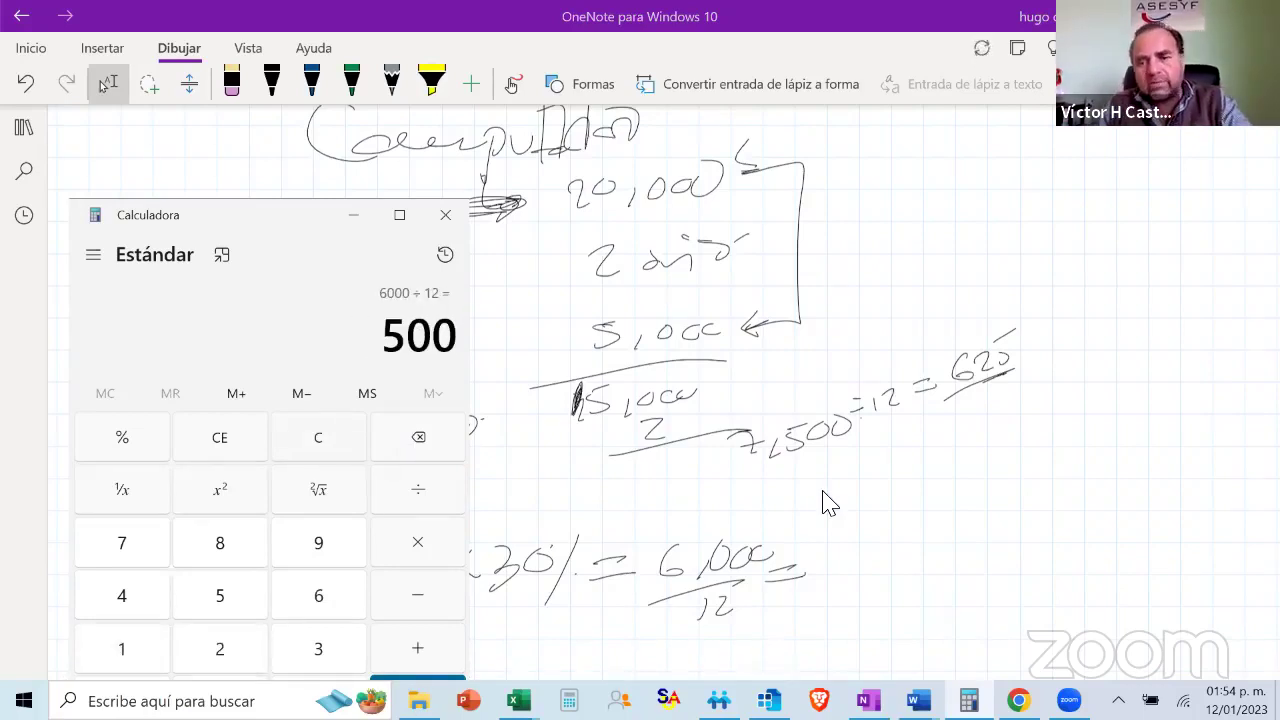
{"action": "mouse_move", "coordinate": [838, 550]}
{"action": "left_mouse_down"}
{"action": "mouse_move", "coordinate": [822, 582]}
{"action": "mouse_move", "coordinate": [884, 540]}
{"action": "left_mouse_up"}
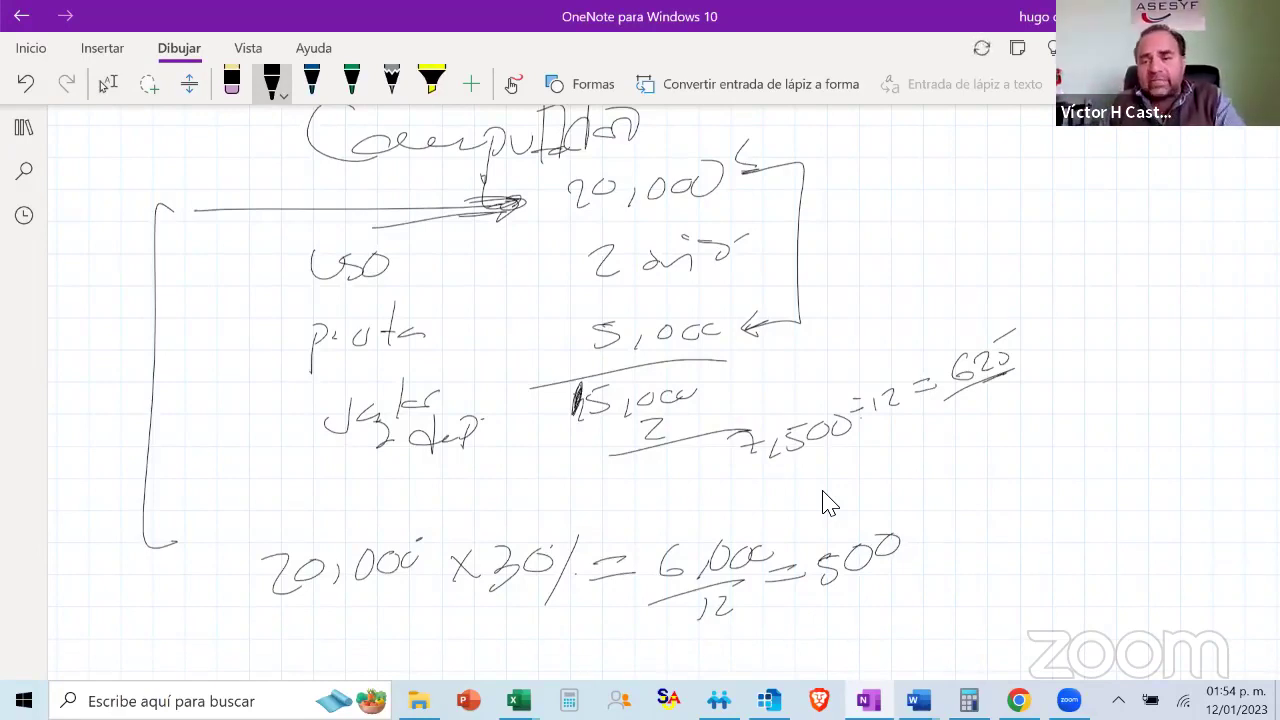
Circle the two monthly results, 625 and 500, in the handwritten computer example
{"action": "mouse_move", "coordinate": [988, 290]}
{"action": "left_mouse_down"}
{"action": "mouse_move", "coordinate": [912, 345]}
{"action": "mouse_move", "coordinate": [1005, 262]}
{"action": "left_mouse_up"}
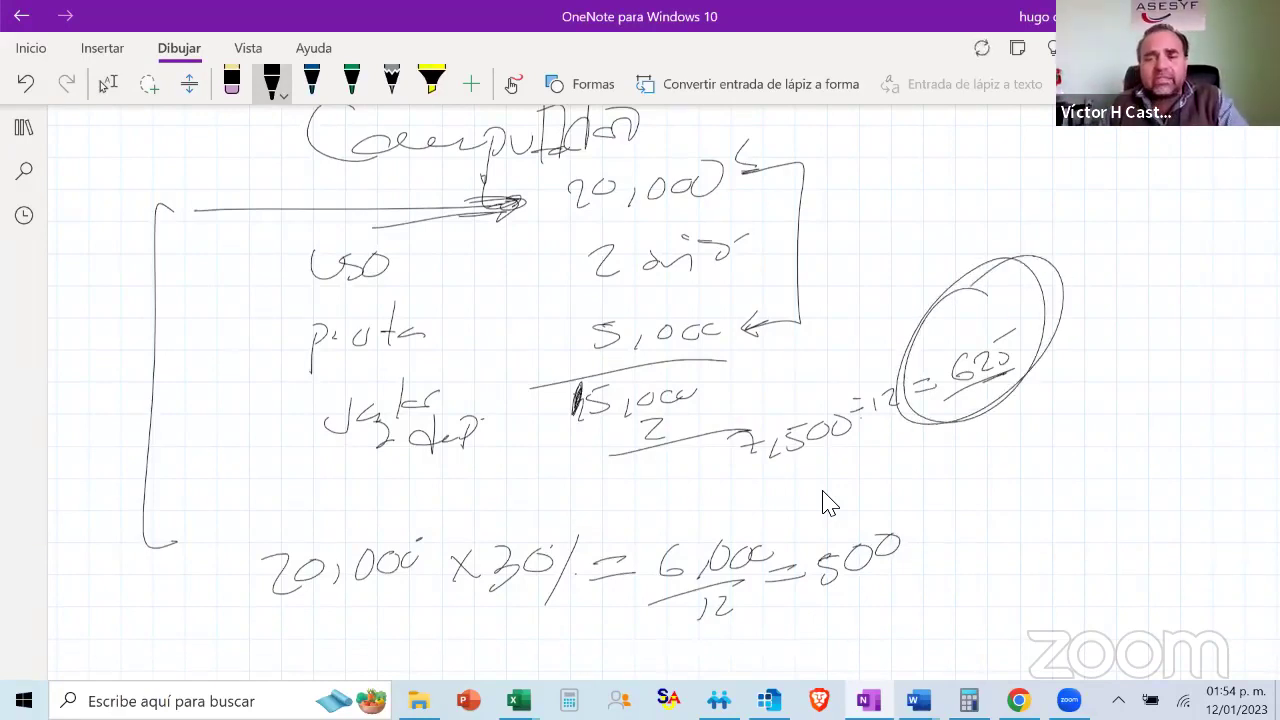
{"action": "mouse_move", "coordinate": [895, 492]}
{"action": "left_mouse_down"}
{"action": "mouse_move", "coordinate": [800, 545]}
{"action": "mouse_move", "coordinate": [860, 492]}
{"action": "left_mouse_up"}
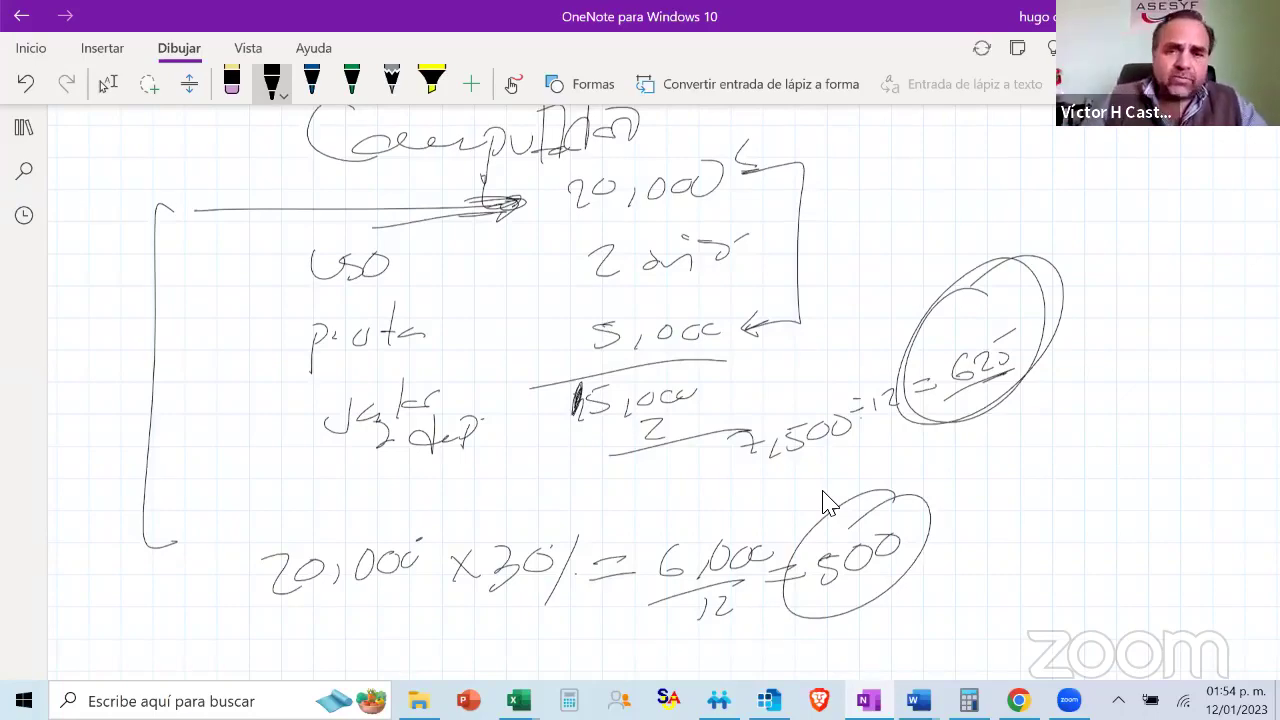
{"action": "left_click", "coordinate": [108, 83]}
Switch to CONTPAQi, minimize the calculator, and close the log together with the depreciation result and process windows
{"action": "left_click", "coordinate": [968, 700]}
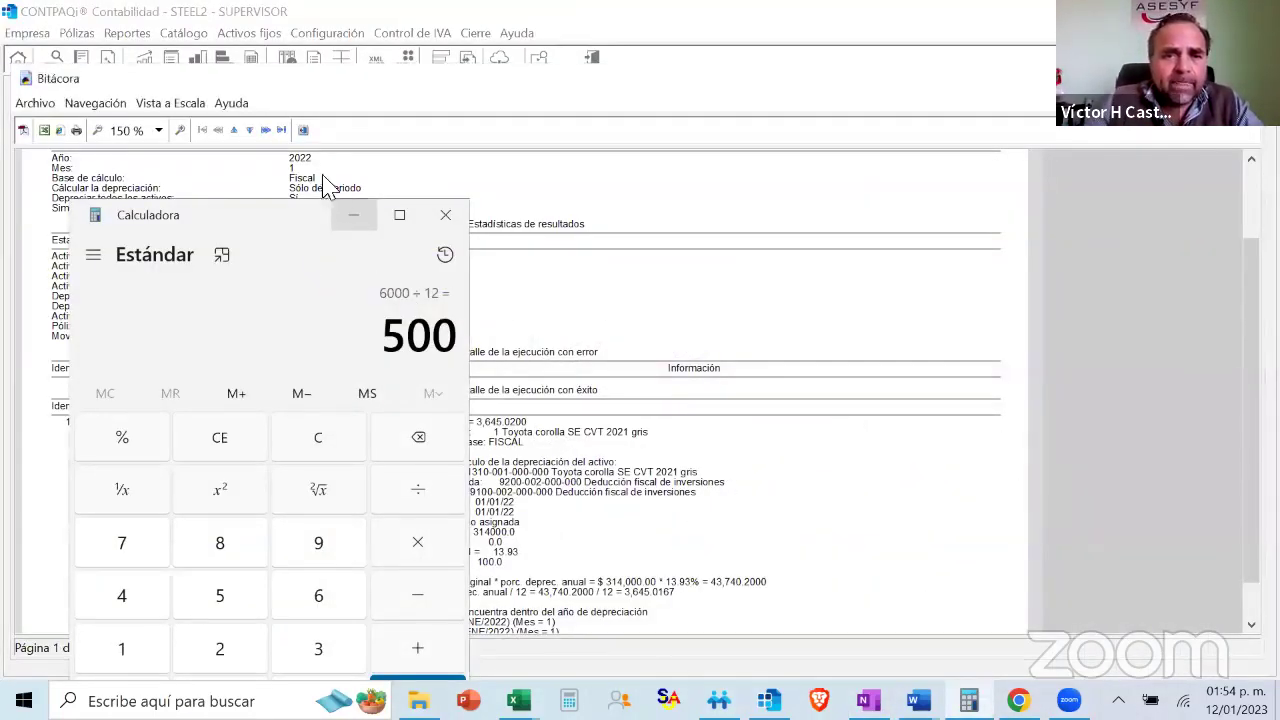
{"action": "left_click", "coordinate": [352, 218]}
{"action": "left_click", "coordinate": [303, 130]}
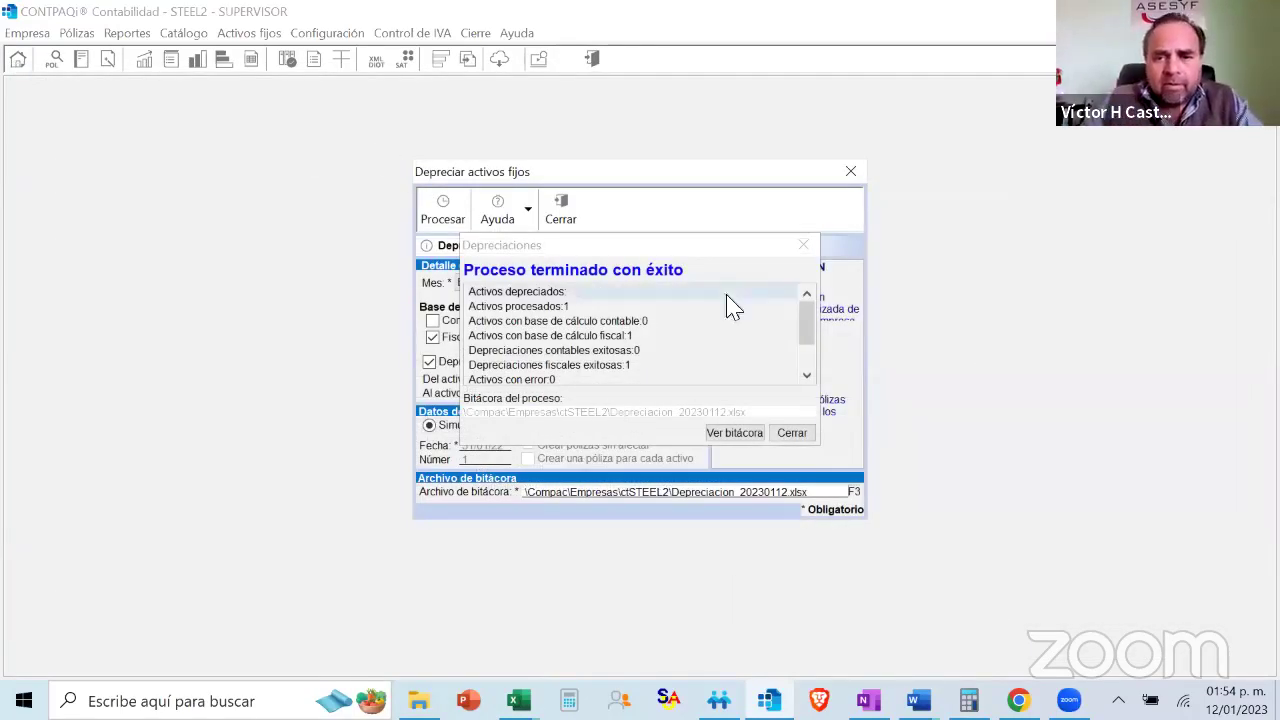
{"action": "left_click", "coordinate": [804, 245]}
{"action": "left_click", "coordinate": [562, 212]}
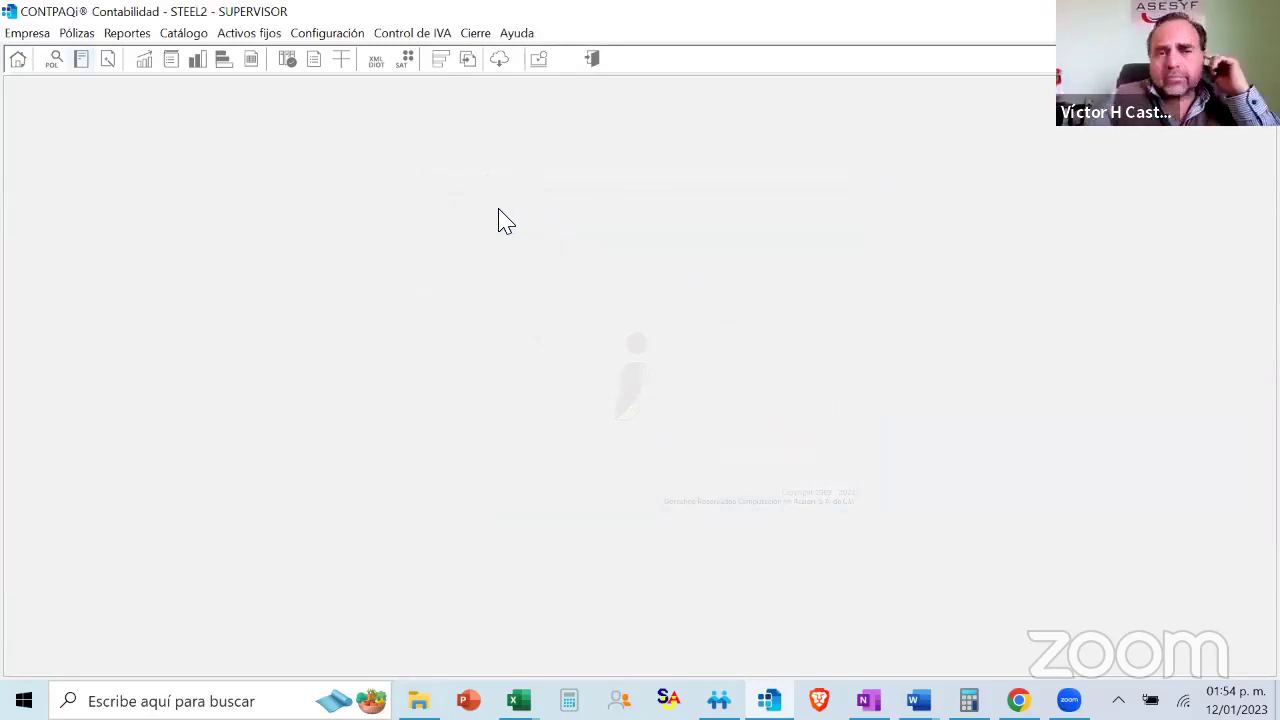
Start a new record in the fixed-asset catalogue and name it Lap HP Pavillion x360 core i5 gris, copied from the Word document
{"action": "left_click", "coordinate": [266, 36]}
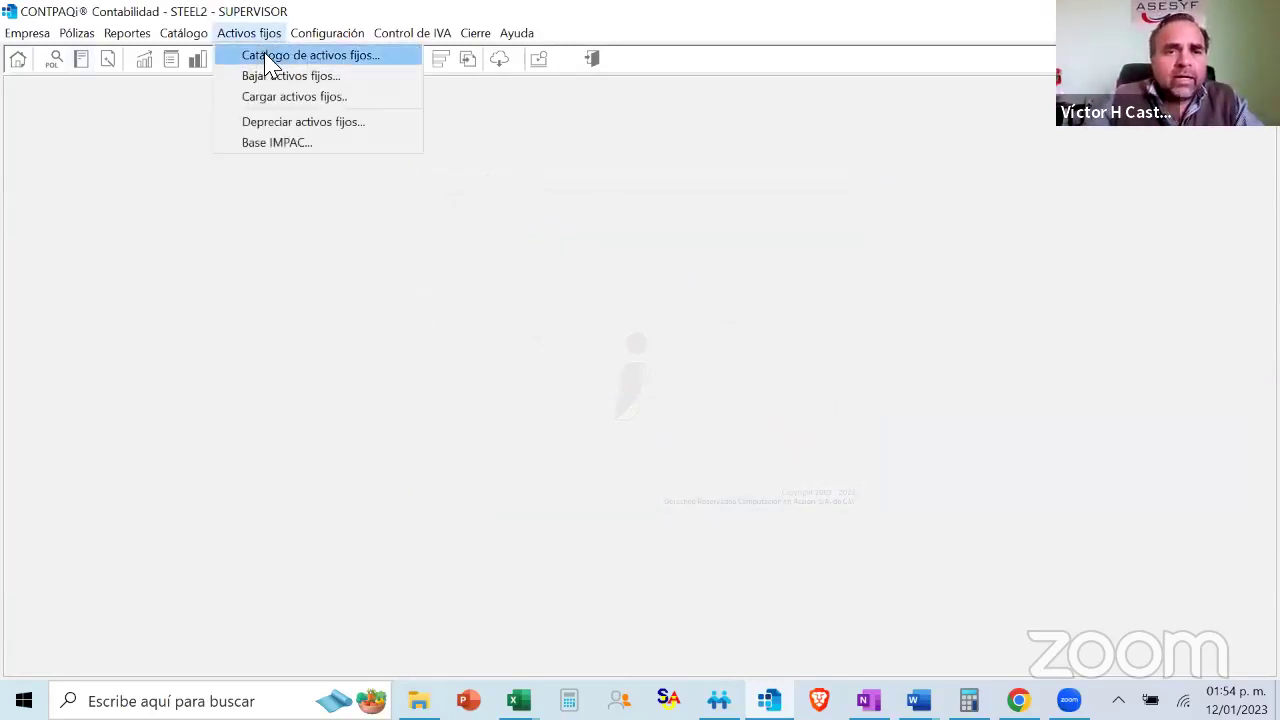
{"action": "left_click", "coordinate": [268, 56]}
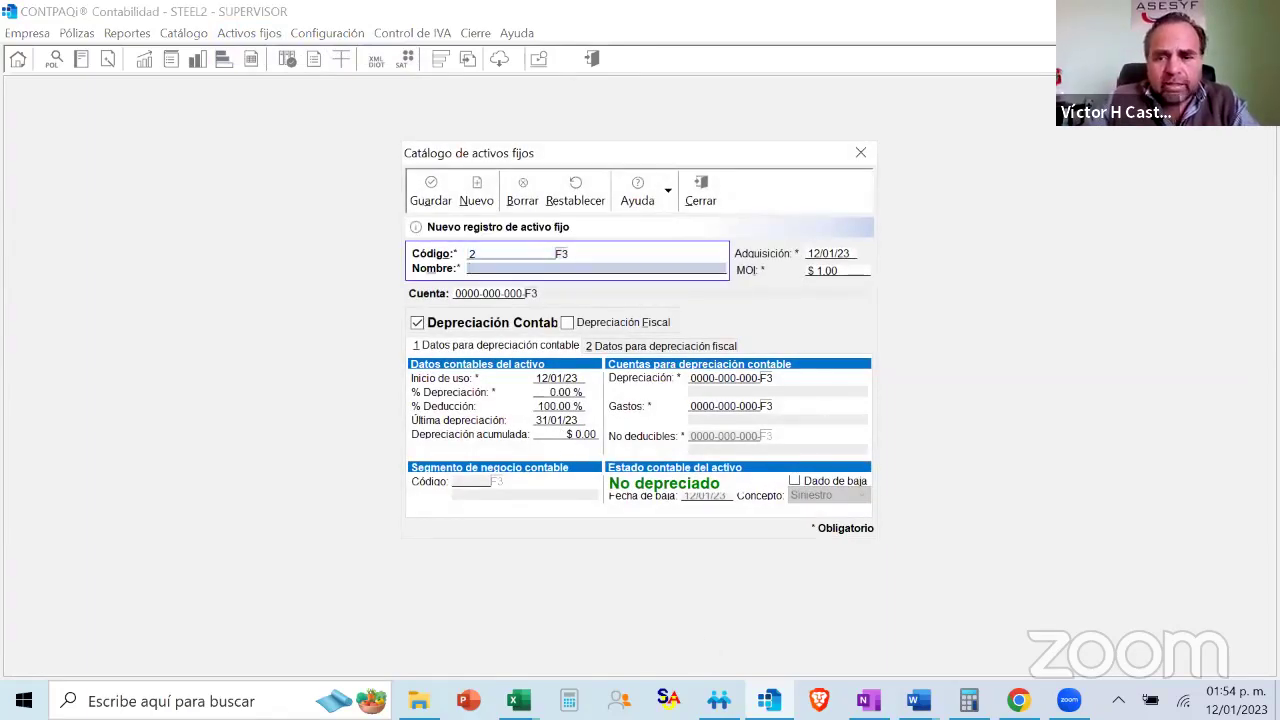
{"action": "mouse_move", "coordinate": [918, 700]}
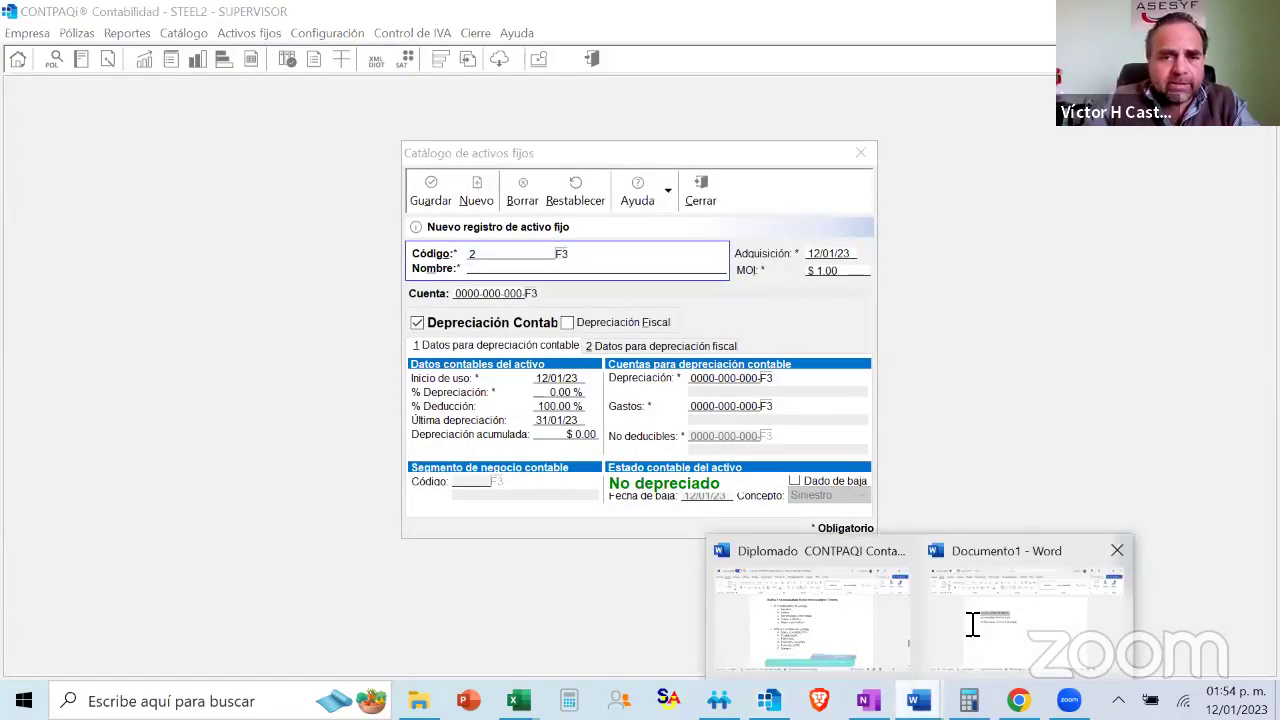
{"action": "left_click", "coordinate": [971, 620]}
{"action": "left_click", "coordinate": [330, 340]}
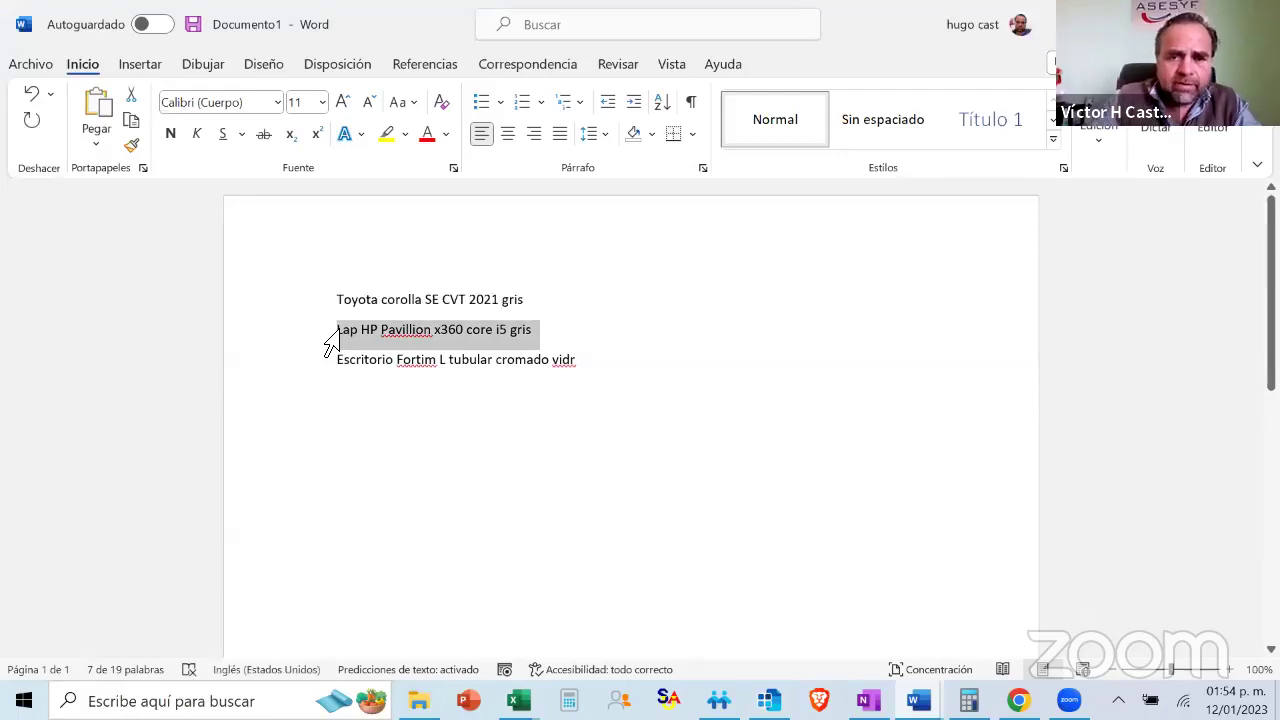
{"action": "key", "text": "ctrl+c"}
{"action": "key", "text": "alt+Tab"}
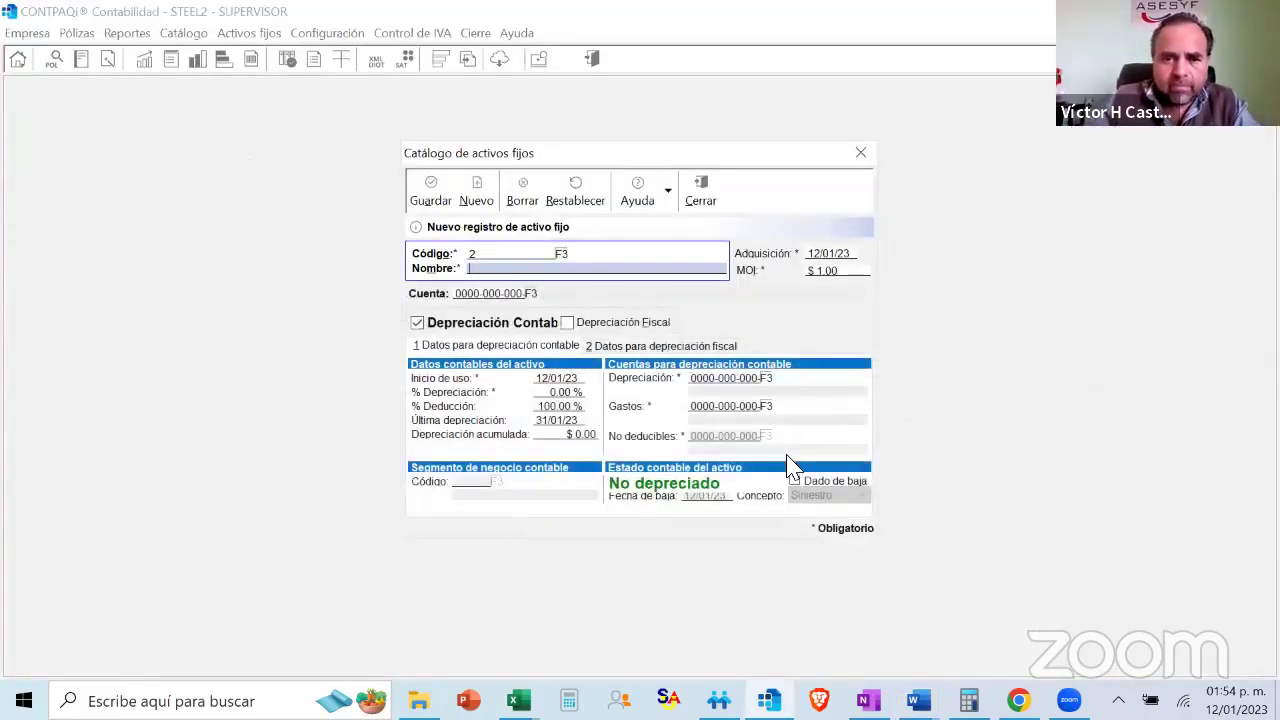
{"action": "key", "text": "ctrl+v"}
{"action": "key", "text": "Tab"}
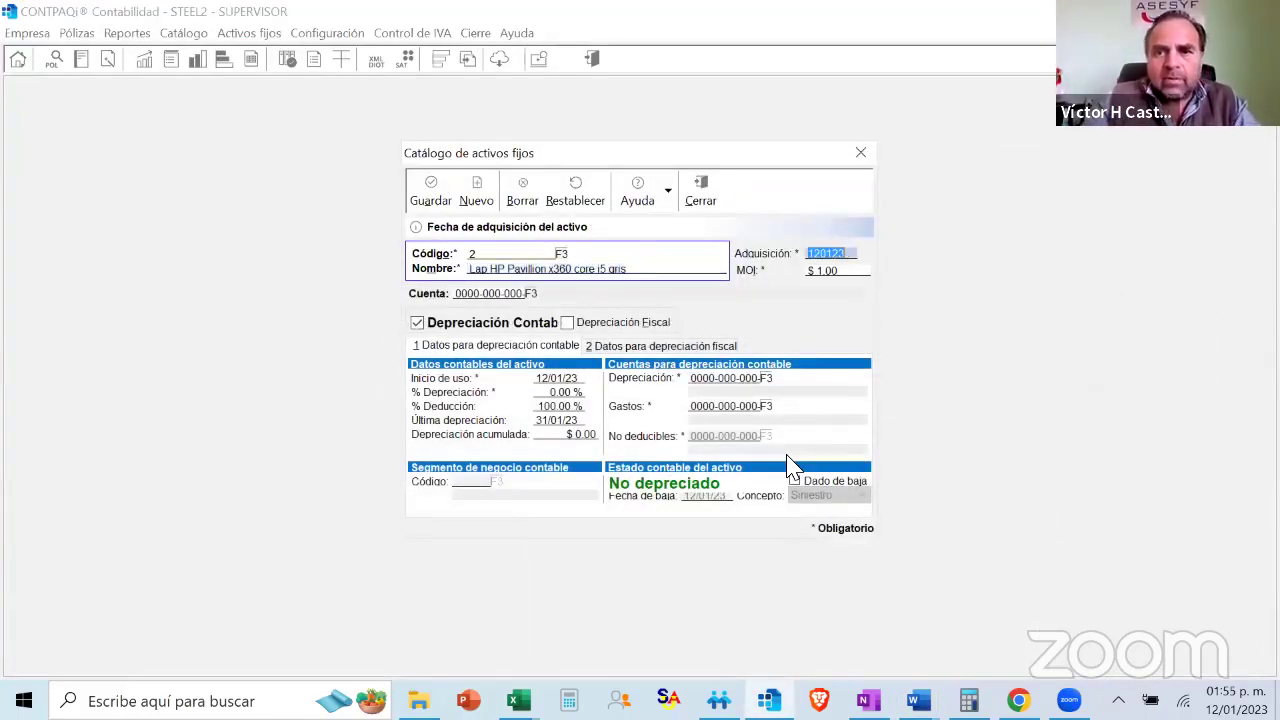
Set the laptop's acquisition date to 01/01/22 and its original investment amount (MOI) to 20,000
{"action": "type", "text": "01/"}
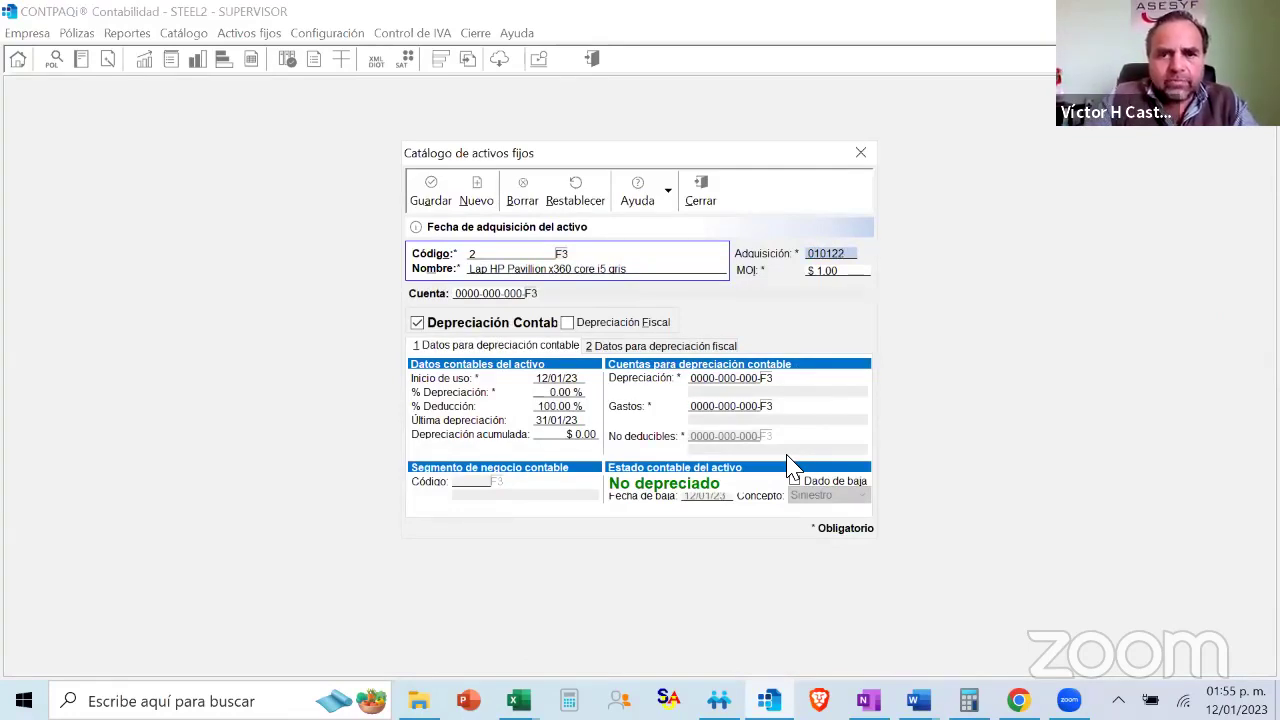
{"action": "type", "text": "01/22"}
{"action": "key", "text": "Tab"}
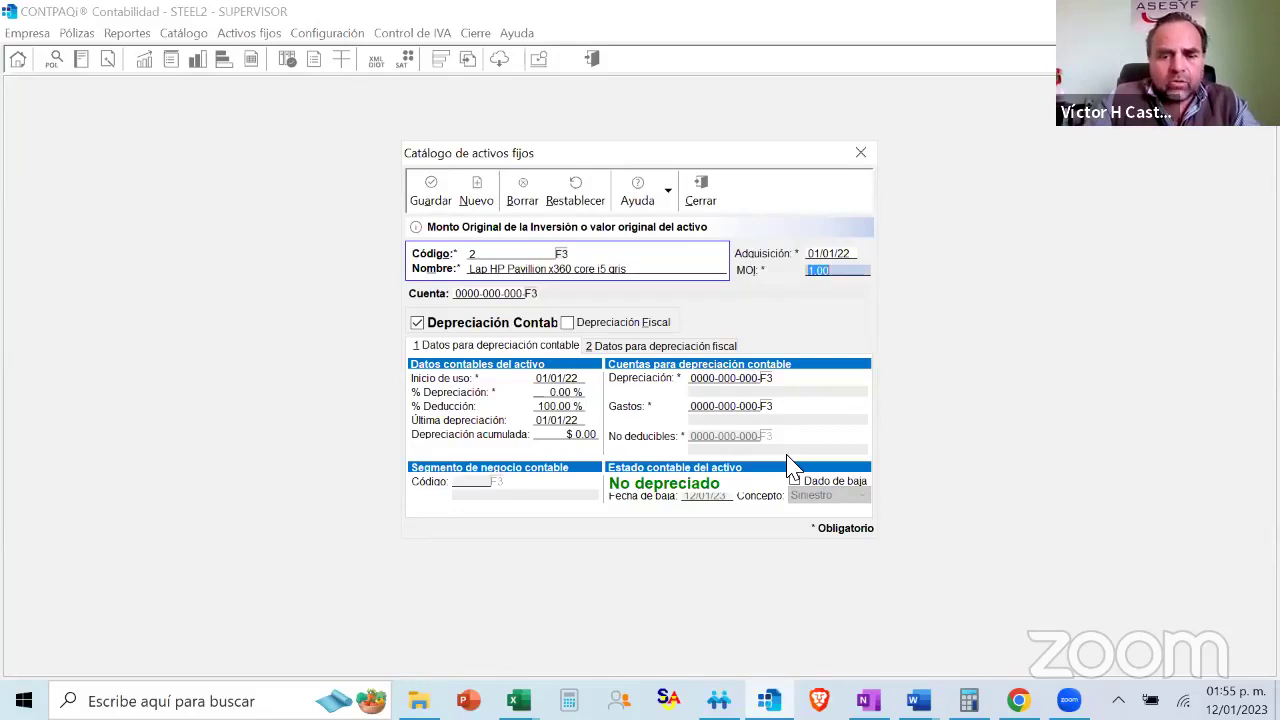
{"action": "type", "text": "20000"}
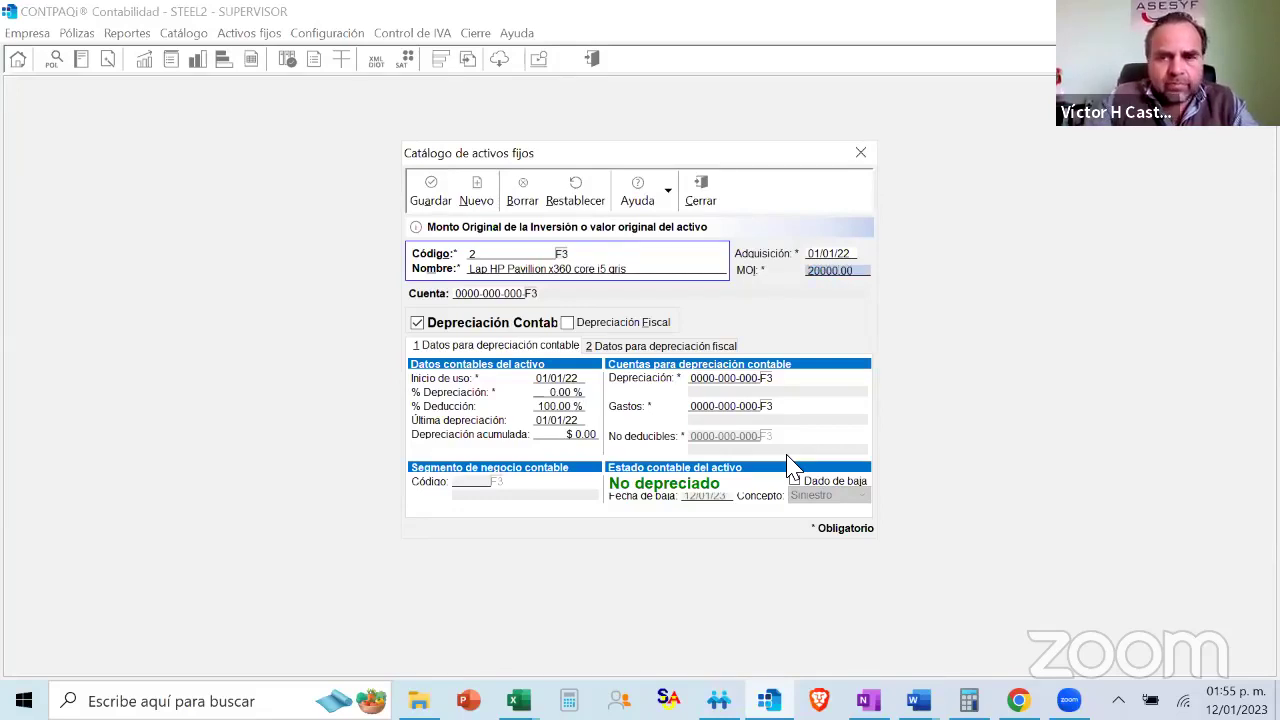
{"action": "key", "text": "Tab"}
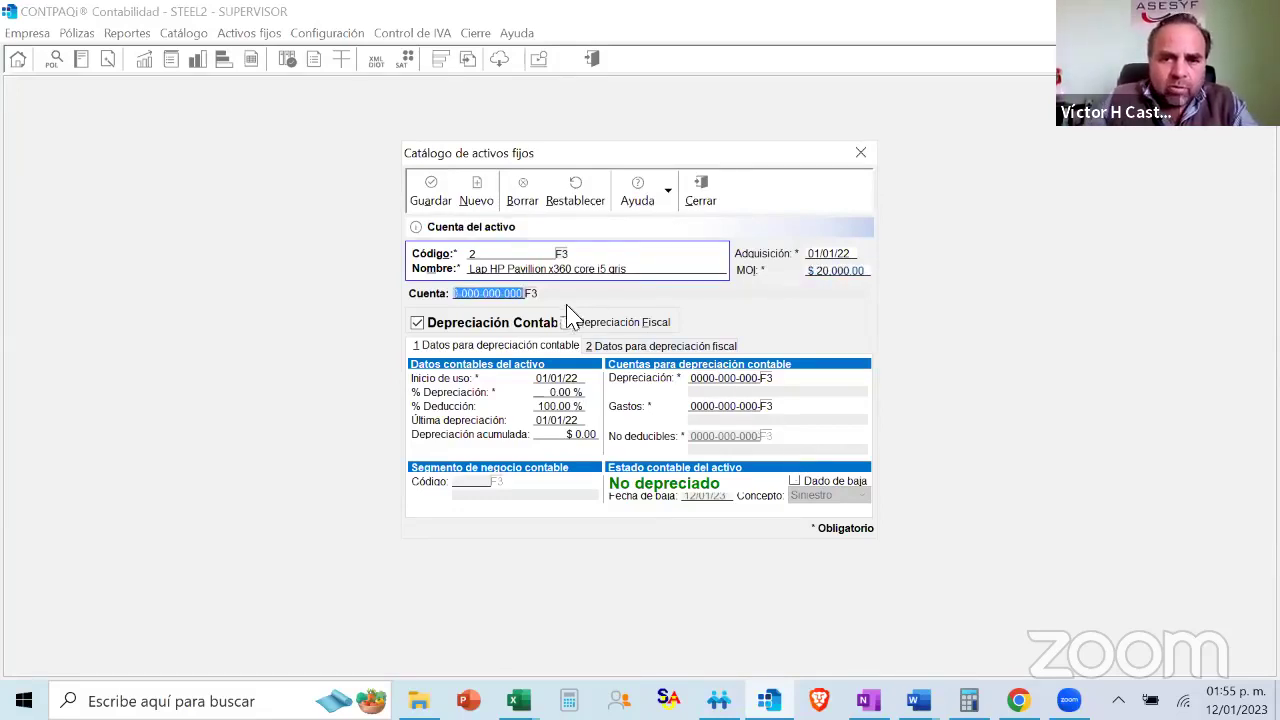
Search the accounts for LAP and assign the Lap HP Pavillion x360 core i5 gris account to the asset
{"action": "left_click", "coordinate": [530, 294]}
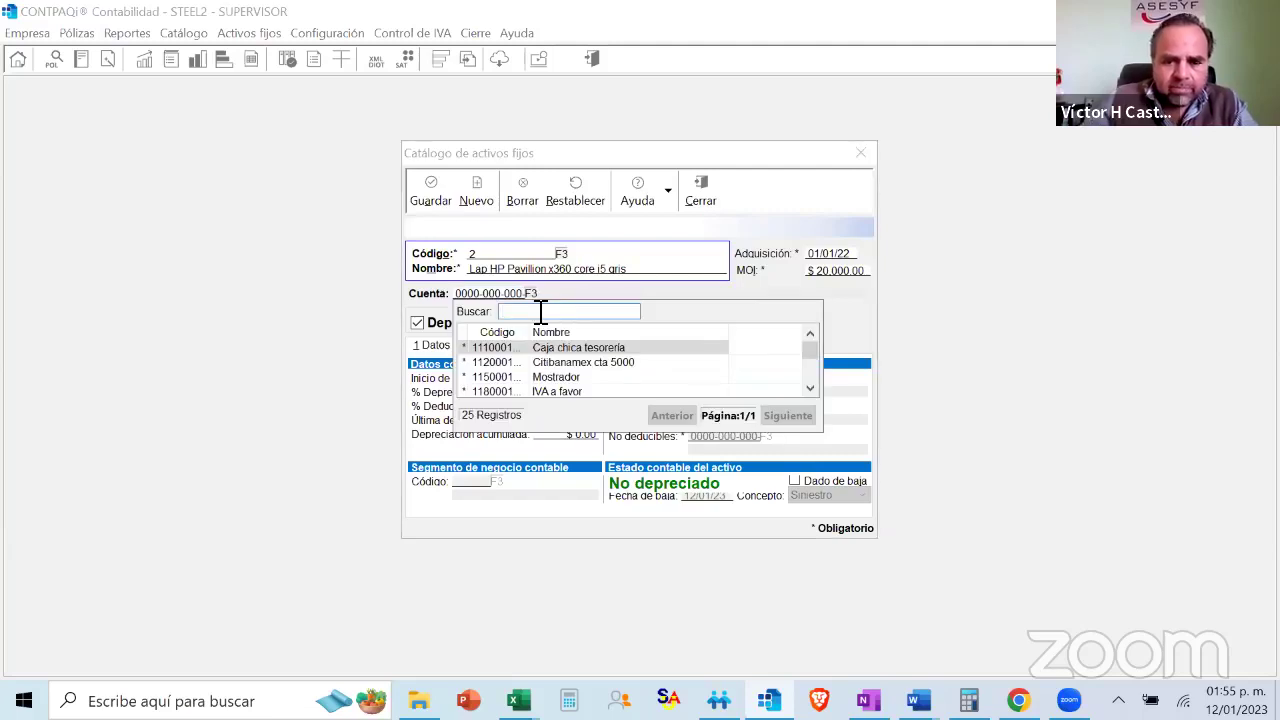
{"action": "type", "text": "LAP"}
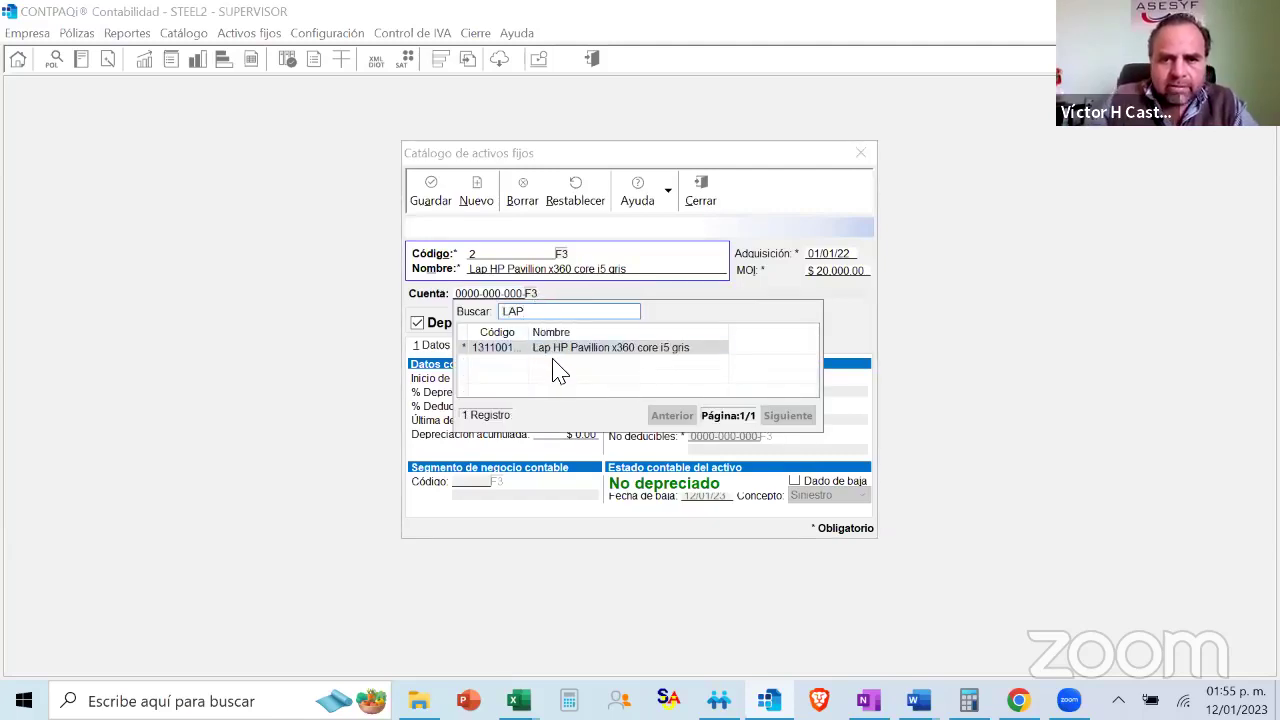
{"action": "double_click", "coordinate": [562, 348]}
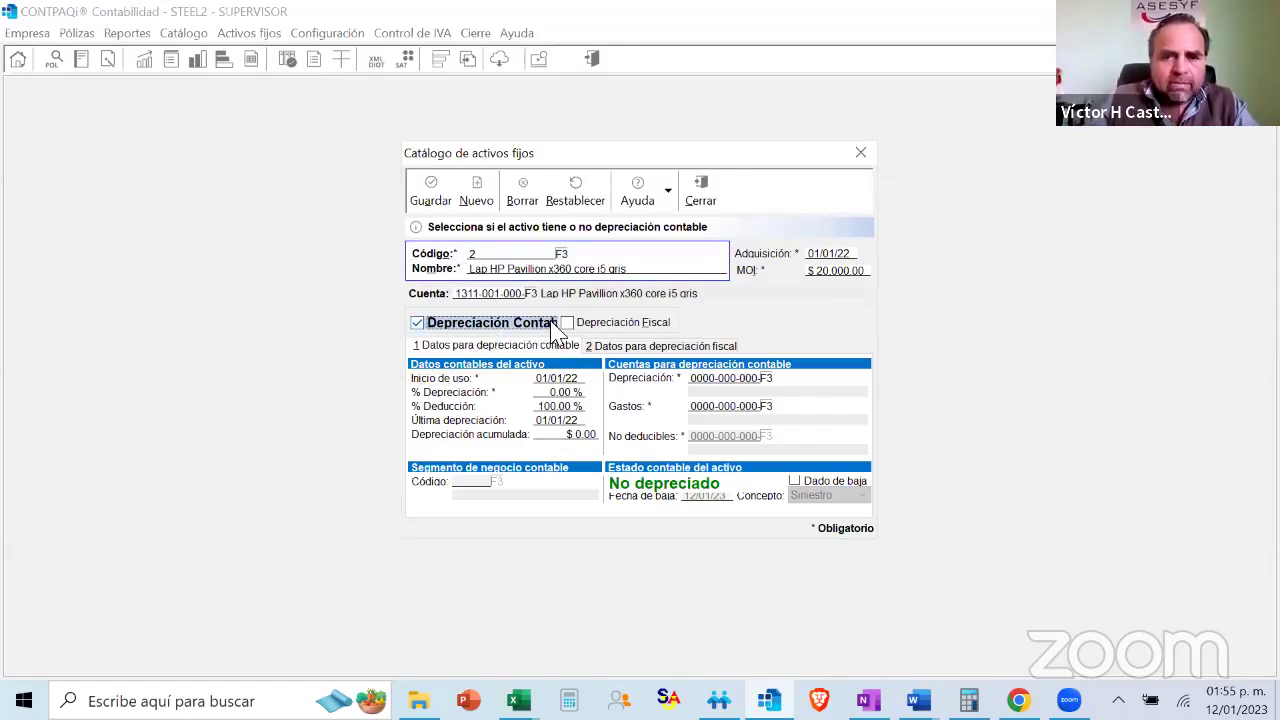
Enable fiscal depreciation for the laptop and set its accounting depreciation percentage to 50%
{"action": "left_click", "coordinate": [568, 323]}
{"action": "left_click", "coordinate": [456, 346]}
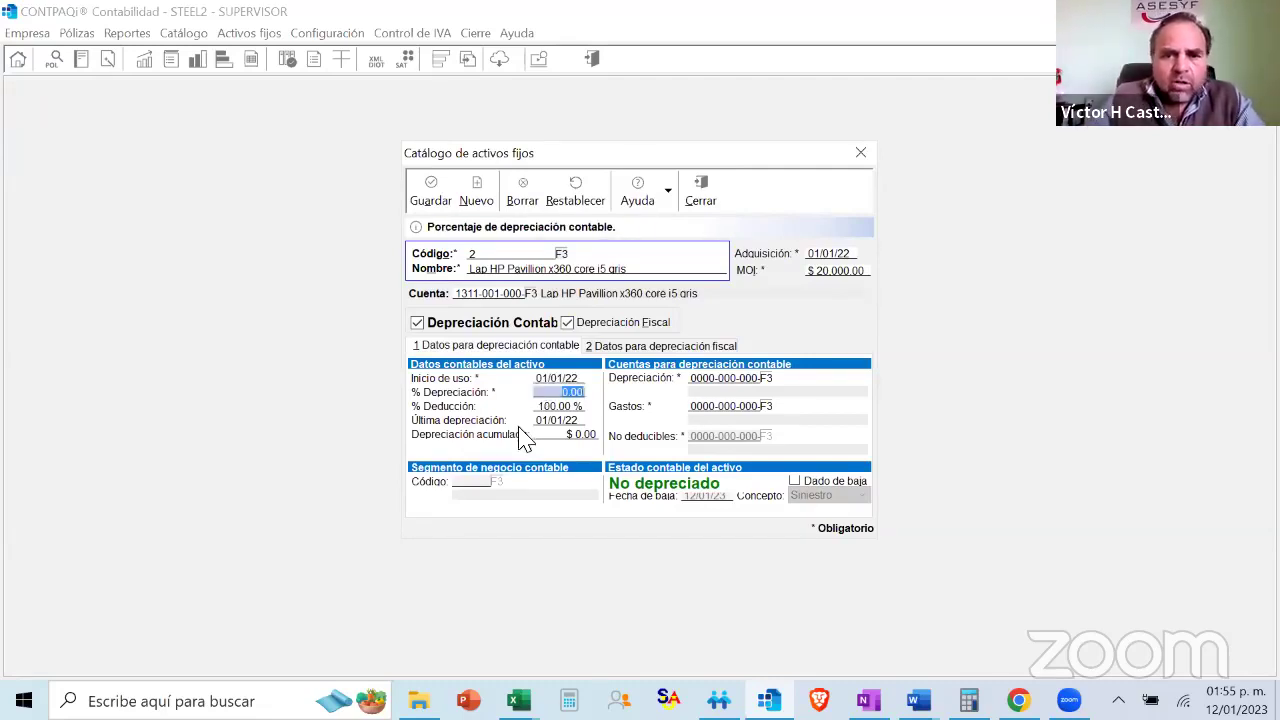
{"action": "key", "text": "Tab"}
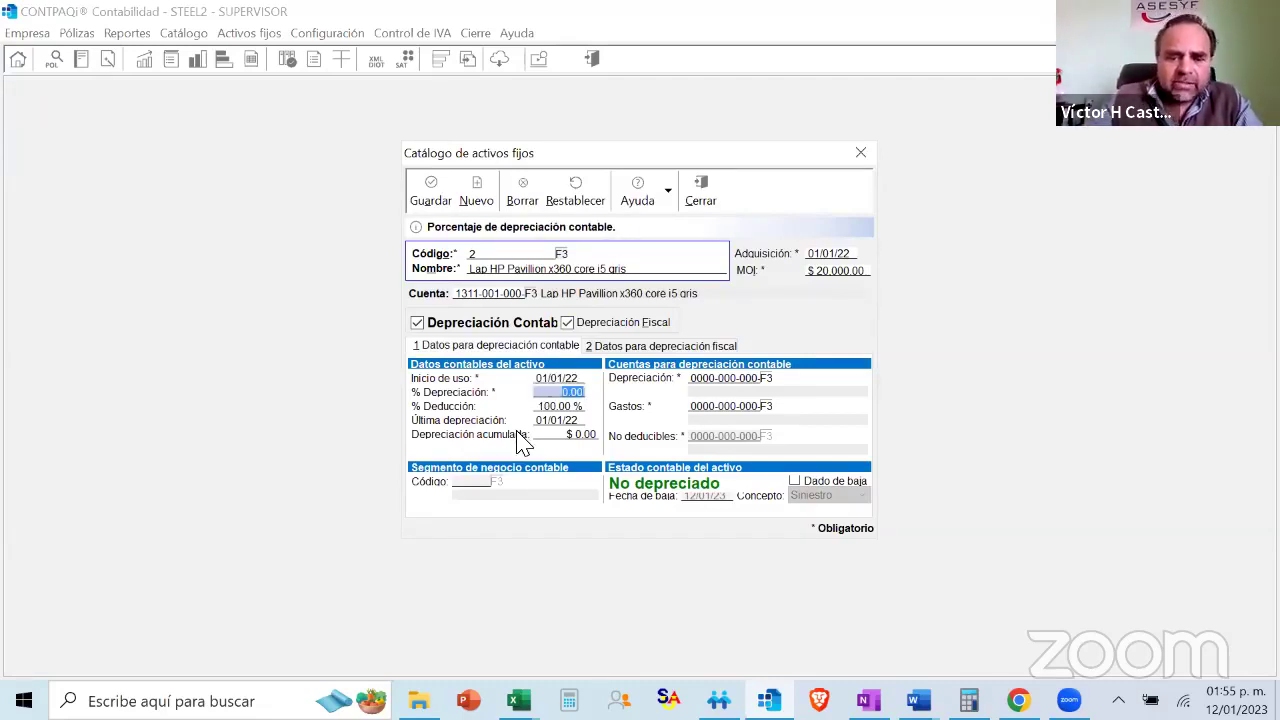
{"action": "type", "text": "5"}
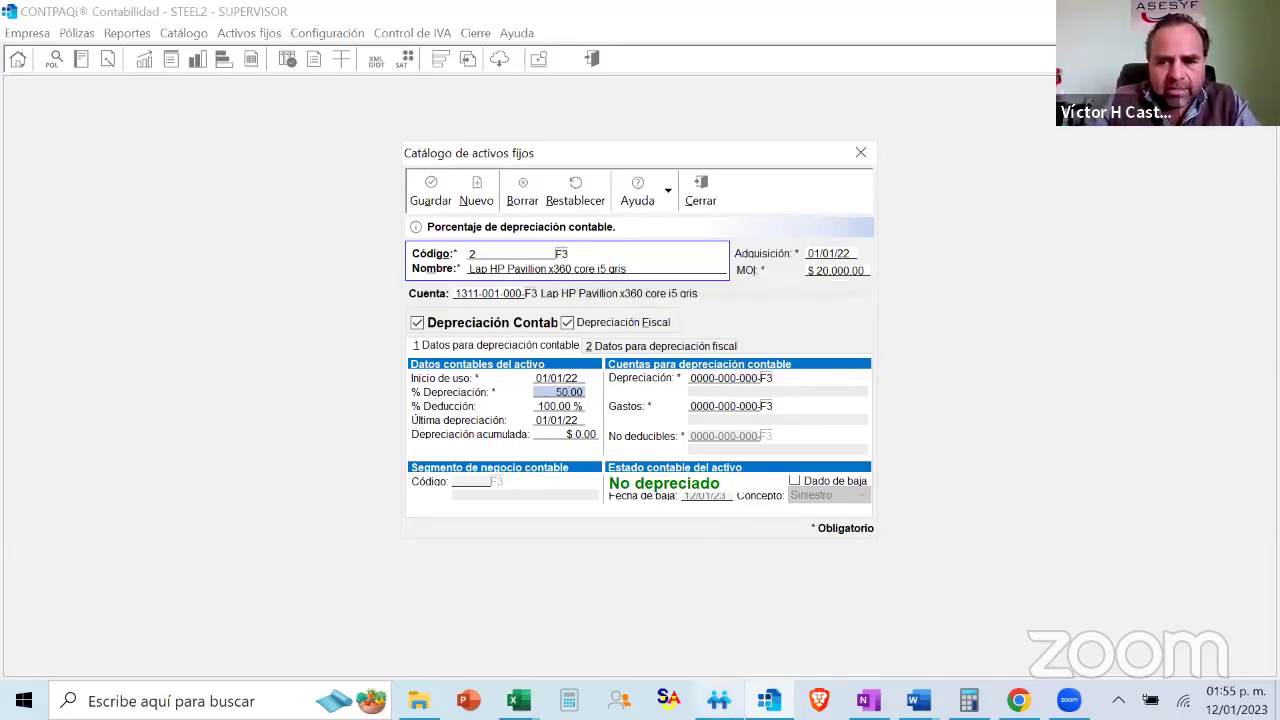
Circle the 15,000 value to depreciate in the OneNote computer example and return to the CONTPAQi asset record
{"action": "left_click", "coordinate": [868, 700]}
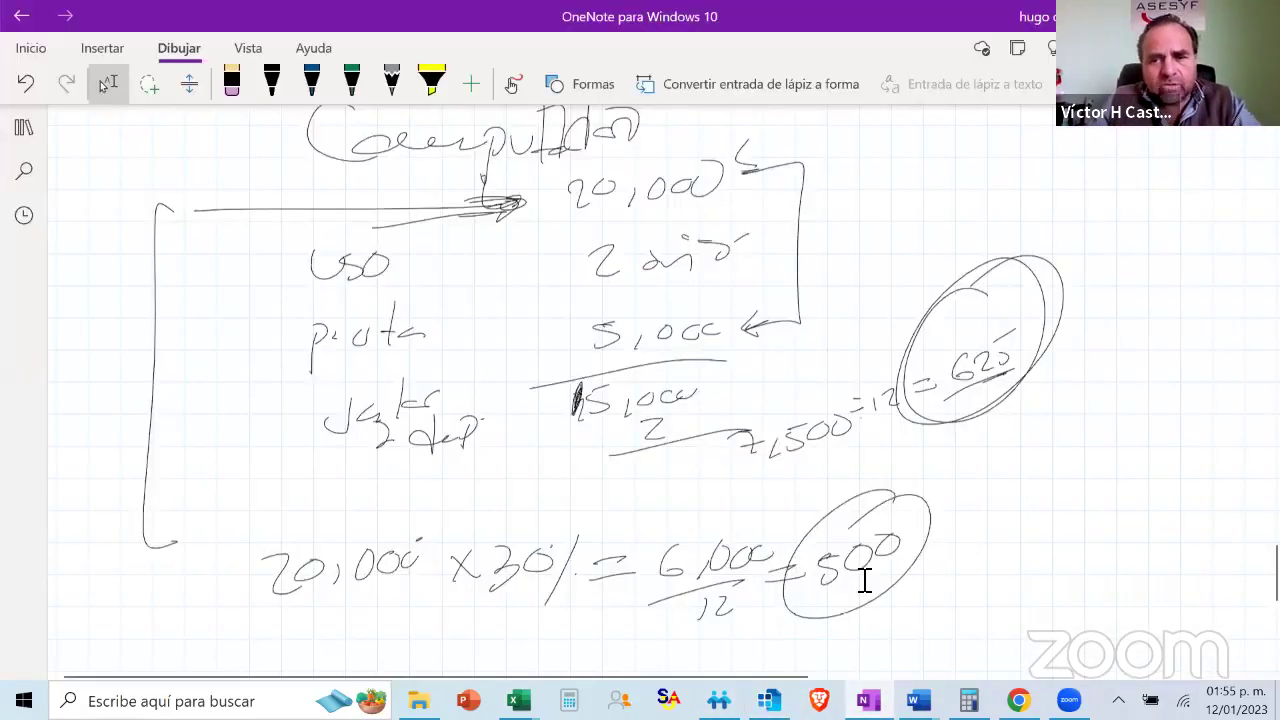
{"action": "left_click_drag", "start_coordinate": [640, 325], "coordinate": [600, 330]}
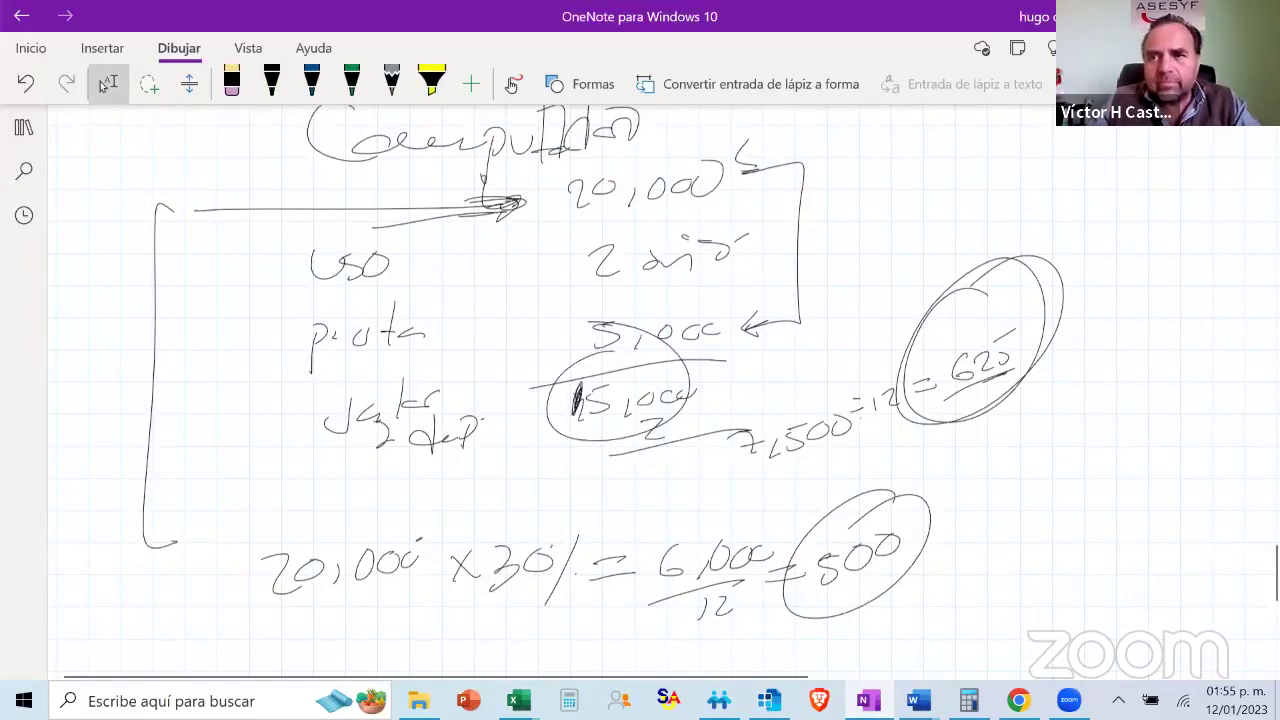
{"action": "left_click", "coordinate": [768, 700]}
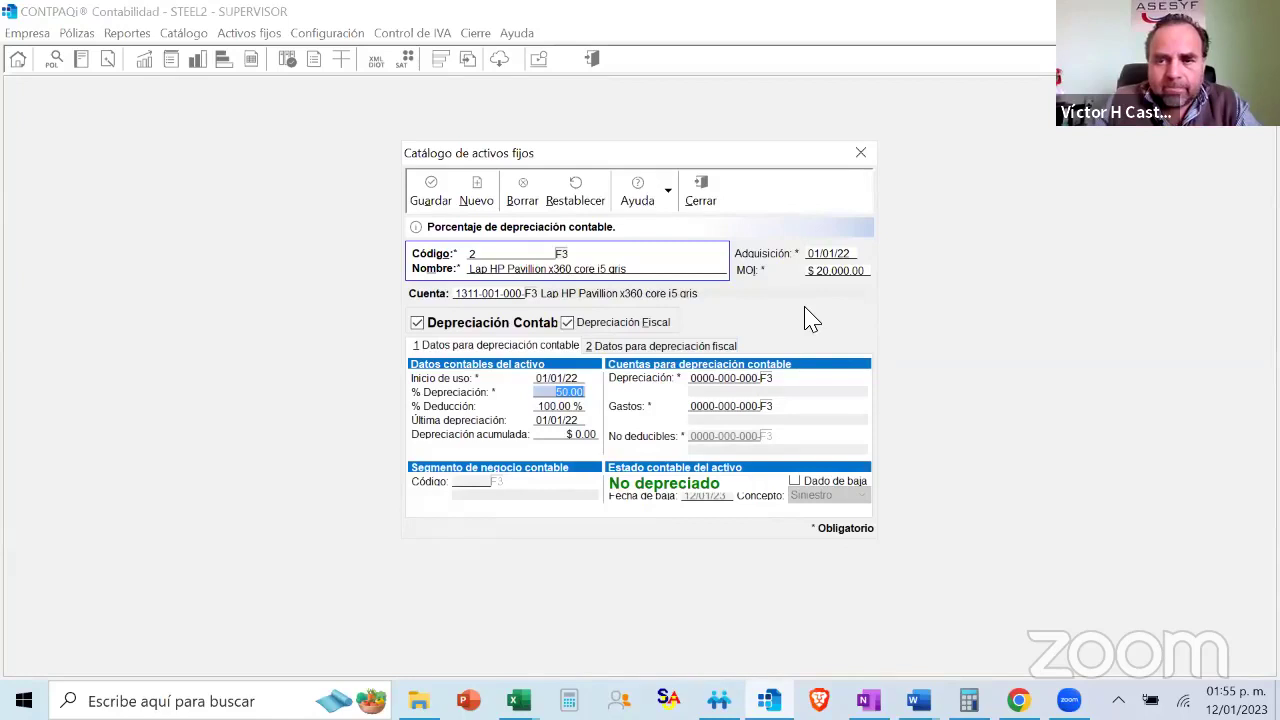
Set the laptop's original investment amount (MOI) to 15,000 and advance through the accounting data to the deduction percentage
{"action": "left_click", "coordinate": [870, 274]}
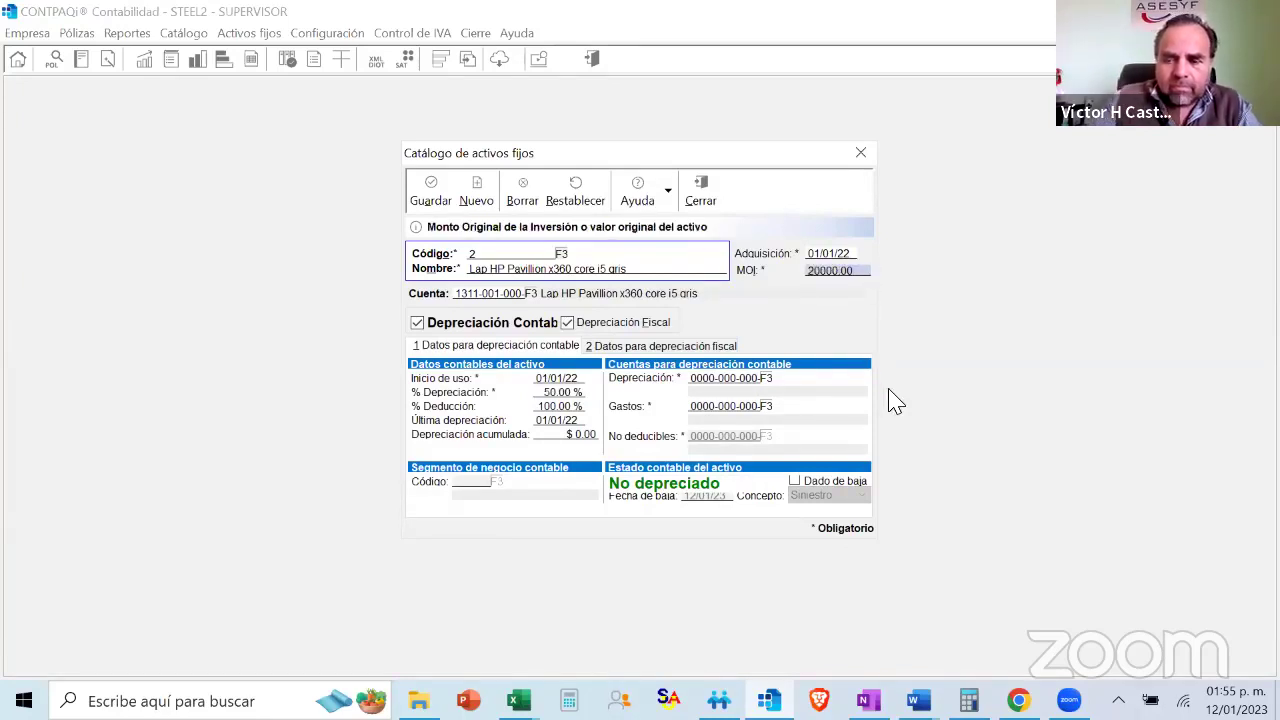
{"action": "key", "text": "BackSpace"}
{"action": "type", "text": "15000"}
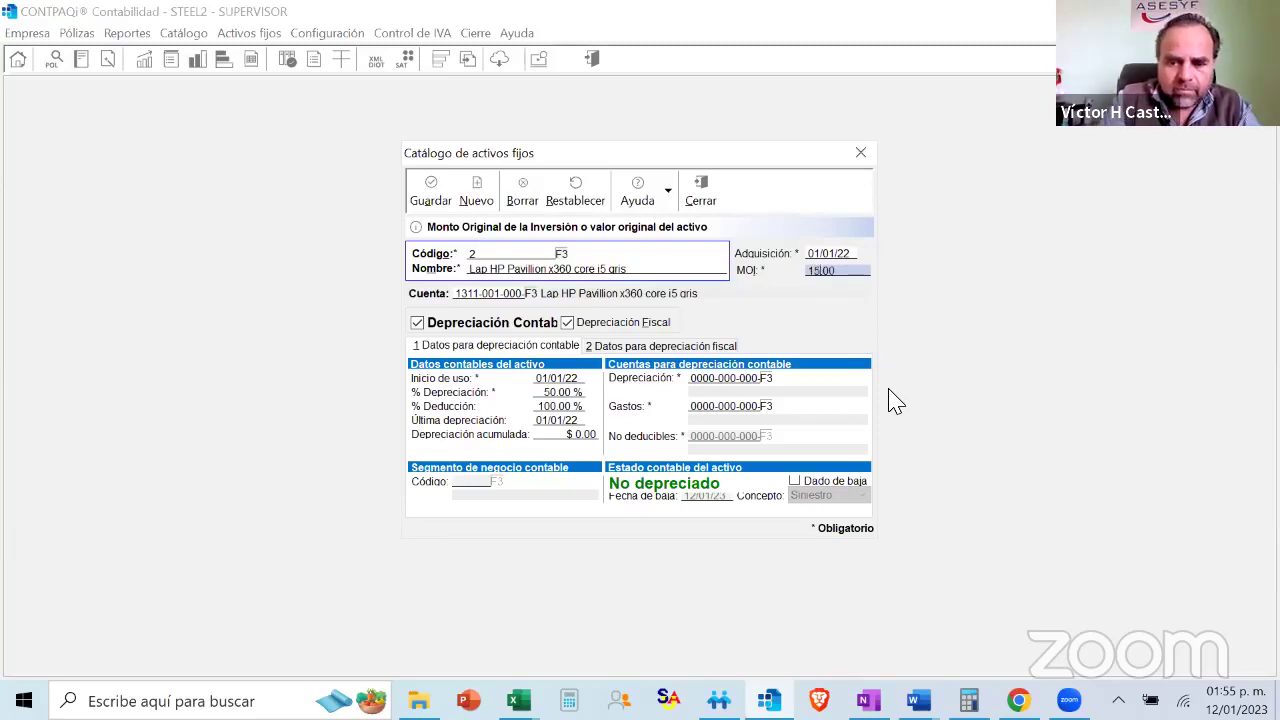
{"action": "key", "text": "Tab"}
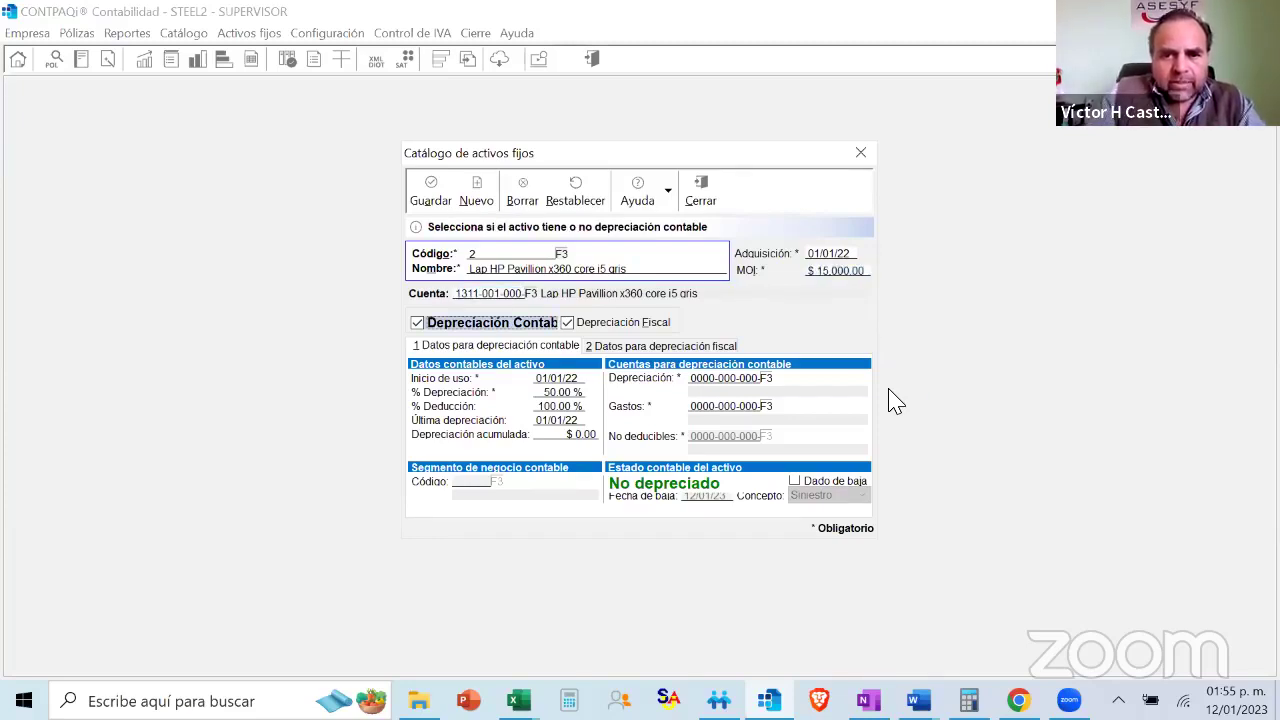
{"action": "key", "text": "Tab"}
{"action": "key", "text": "Tab"}
{"action": "key", "text": "Tab"}
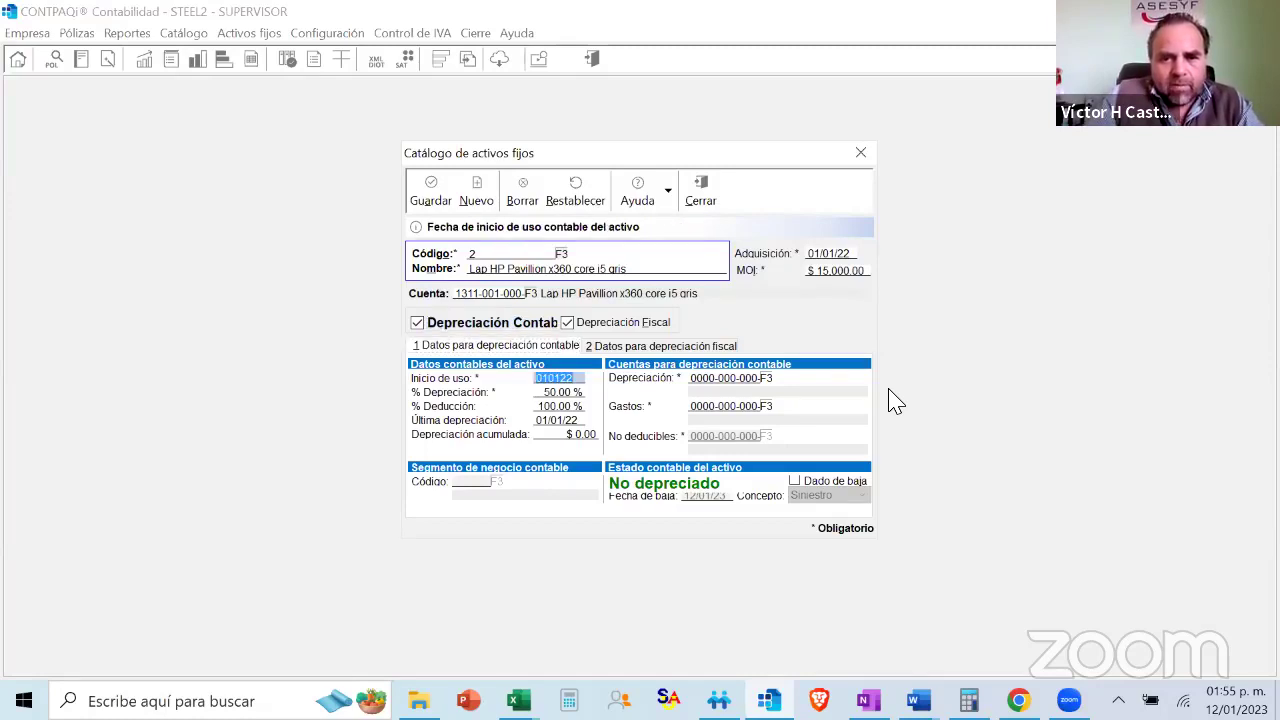
{"action": "key", "text": "Tab"}
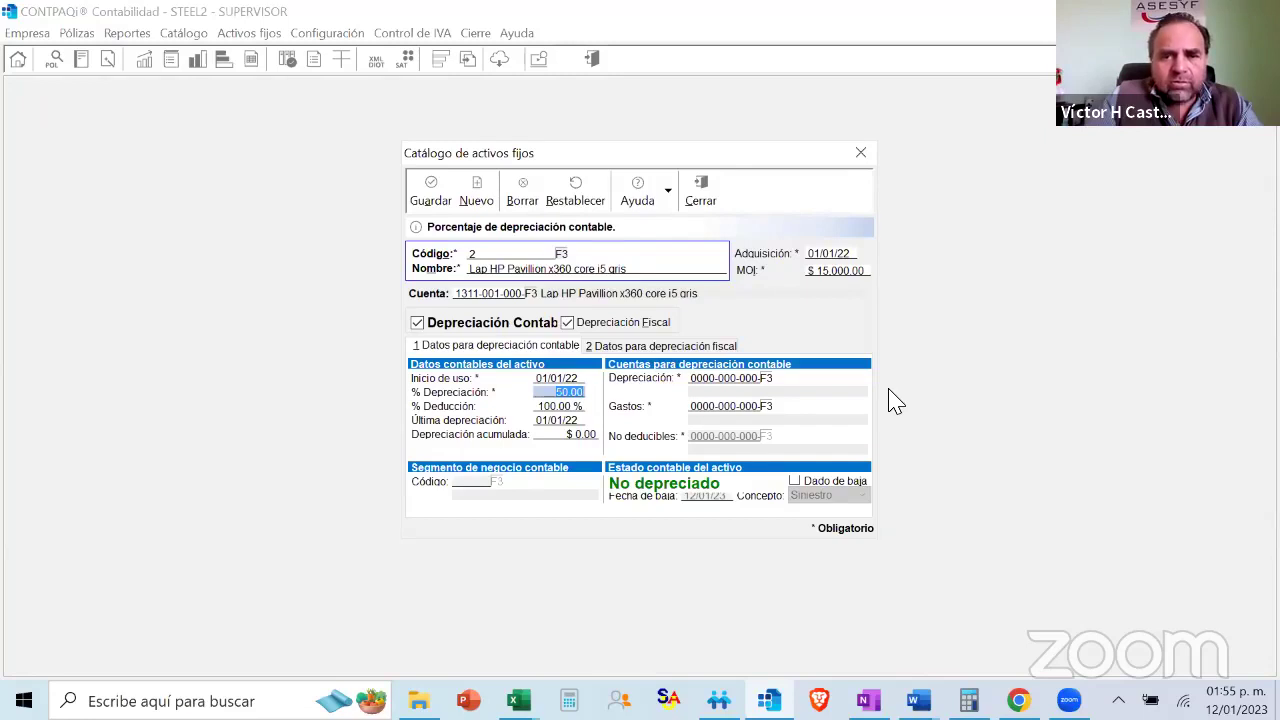
{"action": "key", "text": "Tab"}
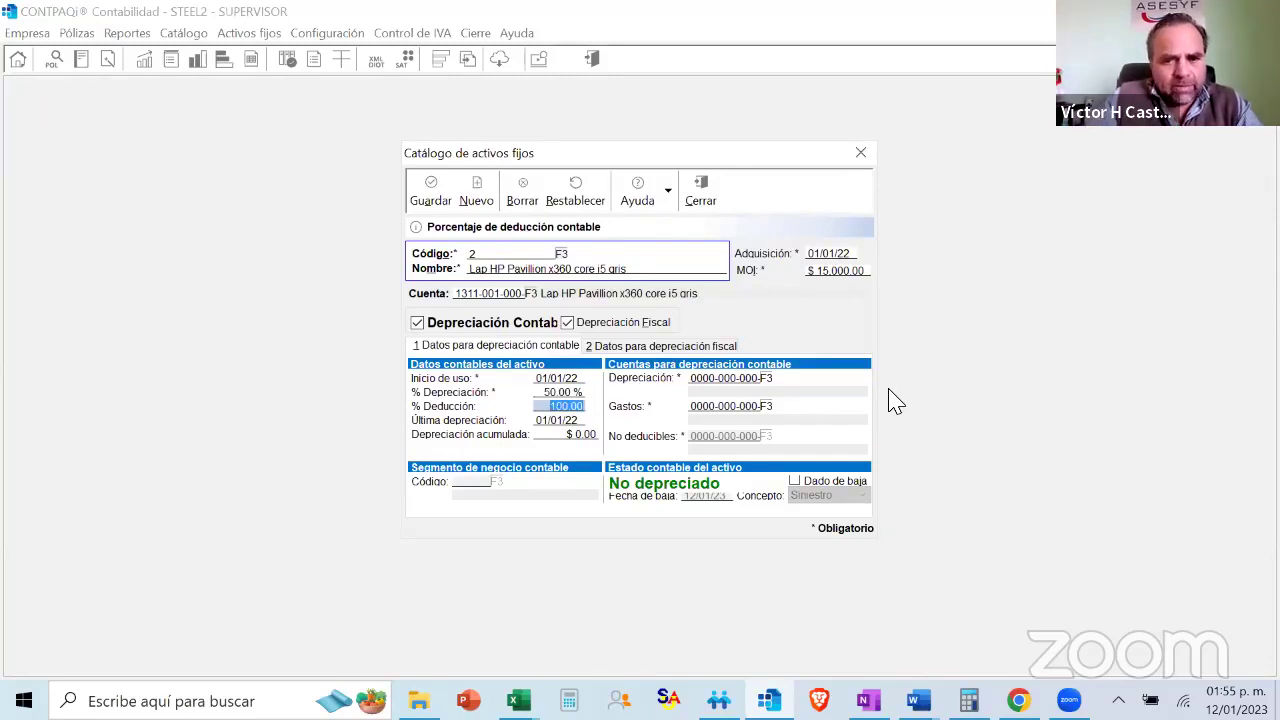
{"action": "key", "text": "Tab"}
{"action": "key", "text": "Tab"}
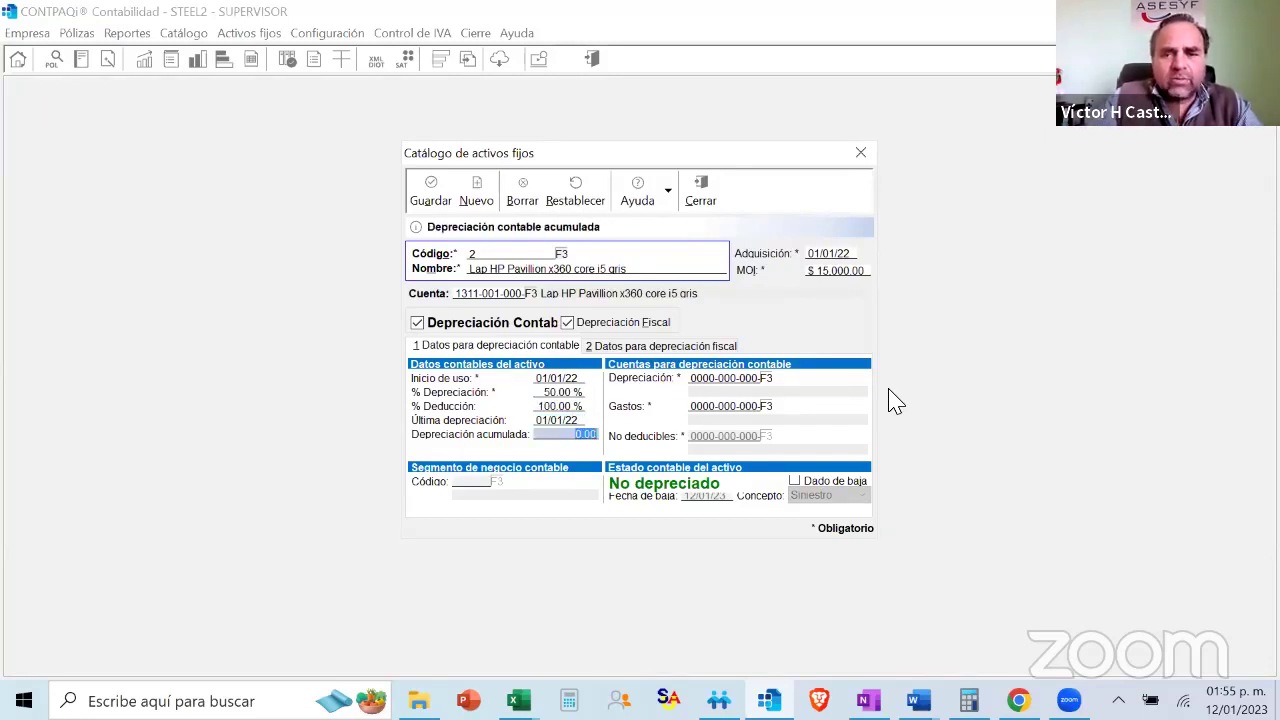
{"action": "key", "text": "Tab"}
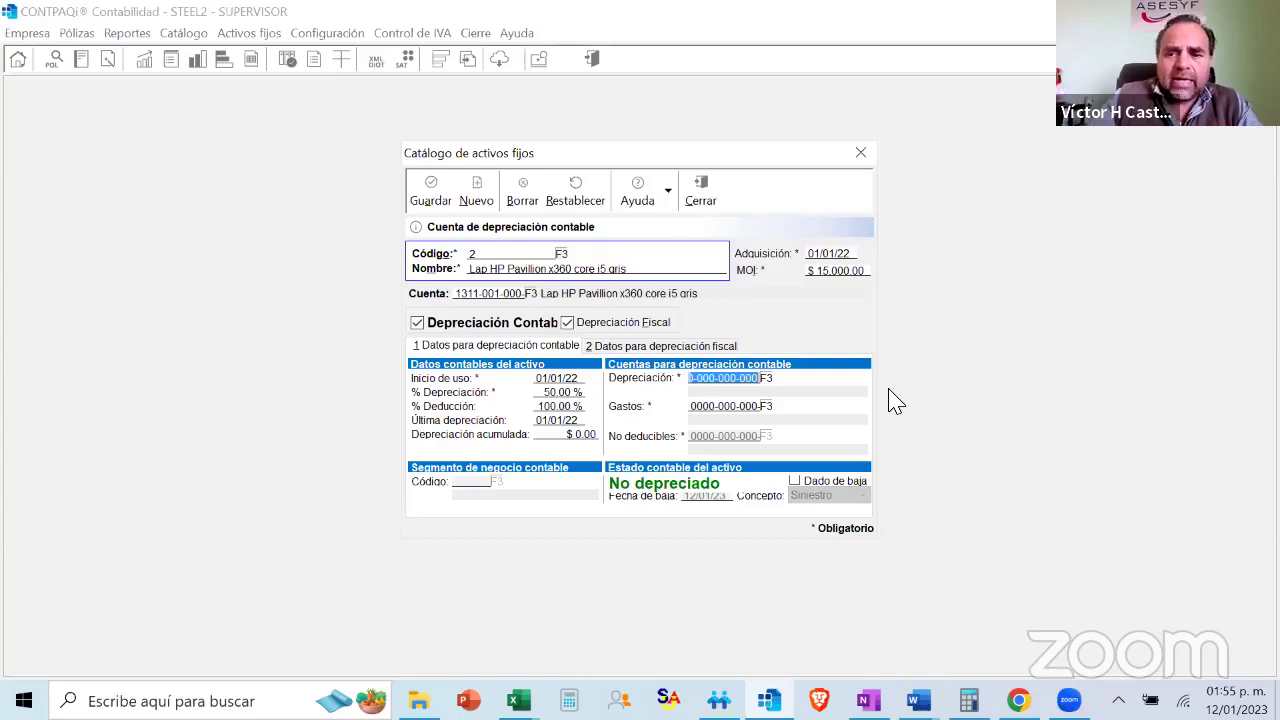
{"action": "left_click", "coordinate": [765, 379]}
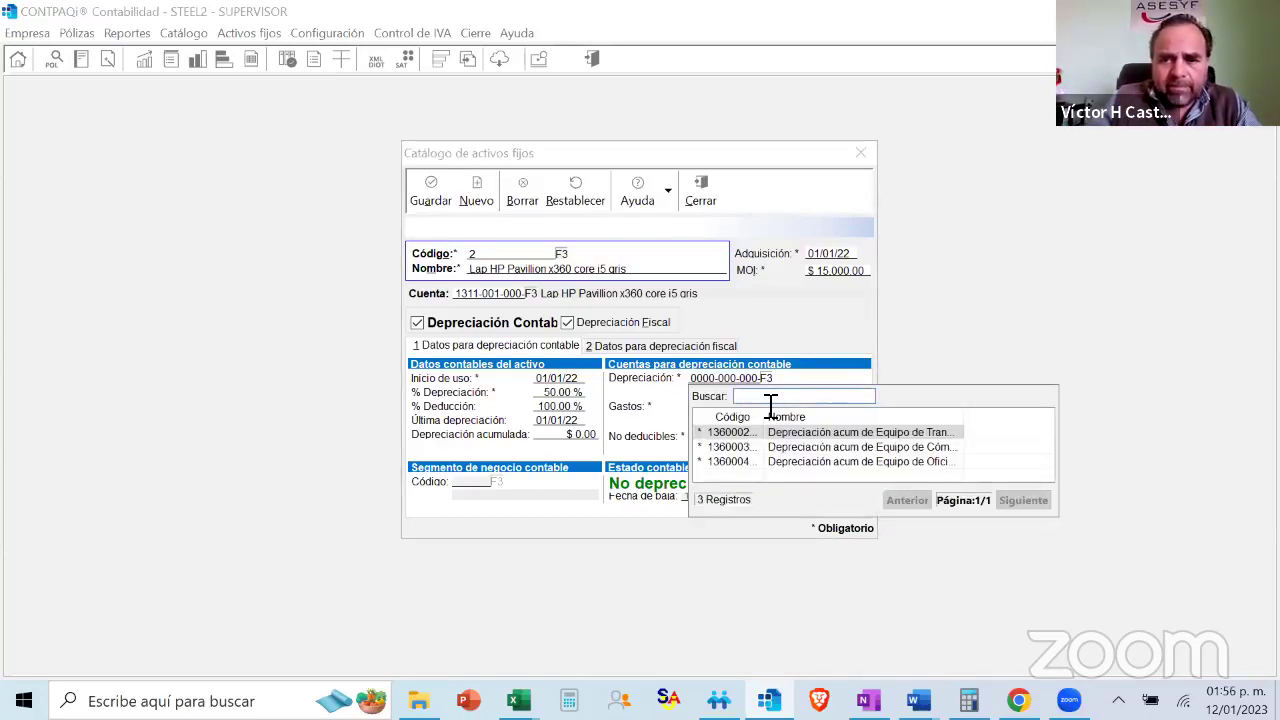
{"action": "double_click", "coordinate": [826, 450]}
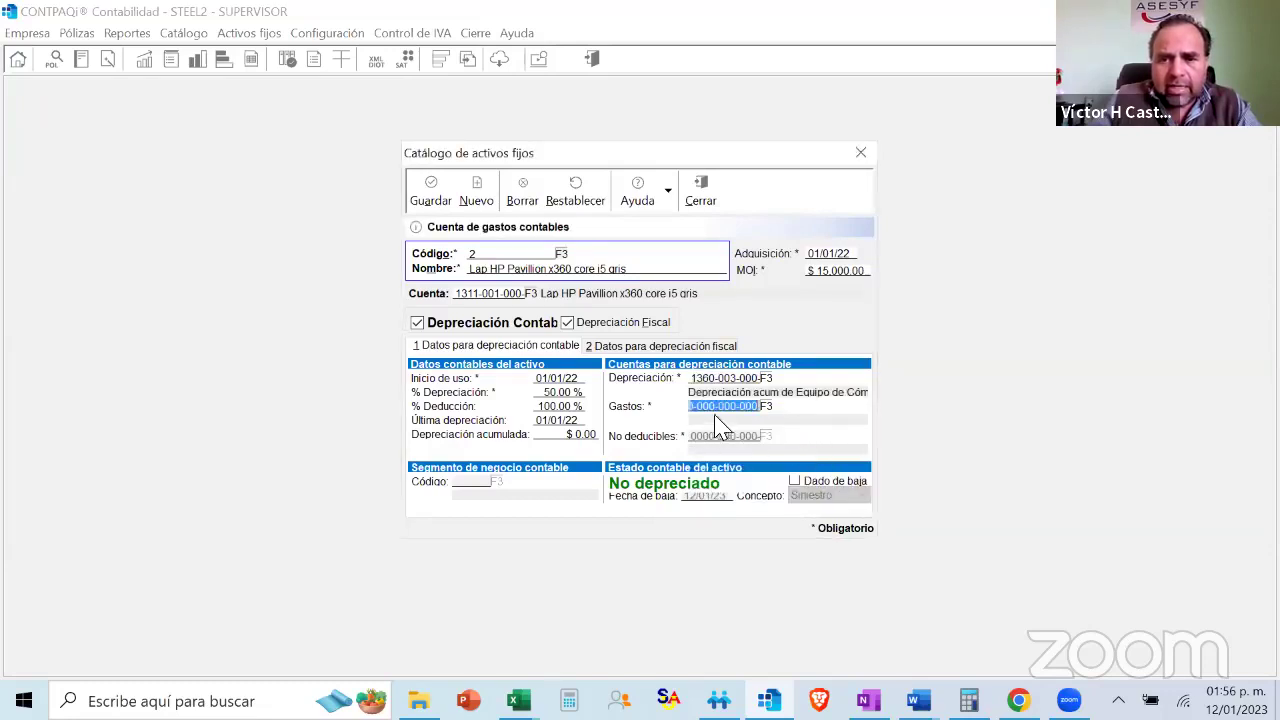
{"action": "left_click", "coordinate": [760, 410]}
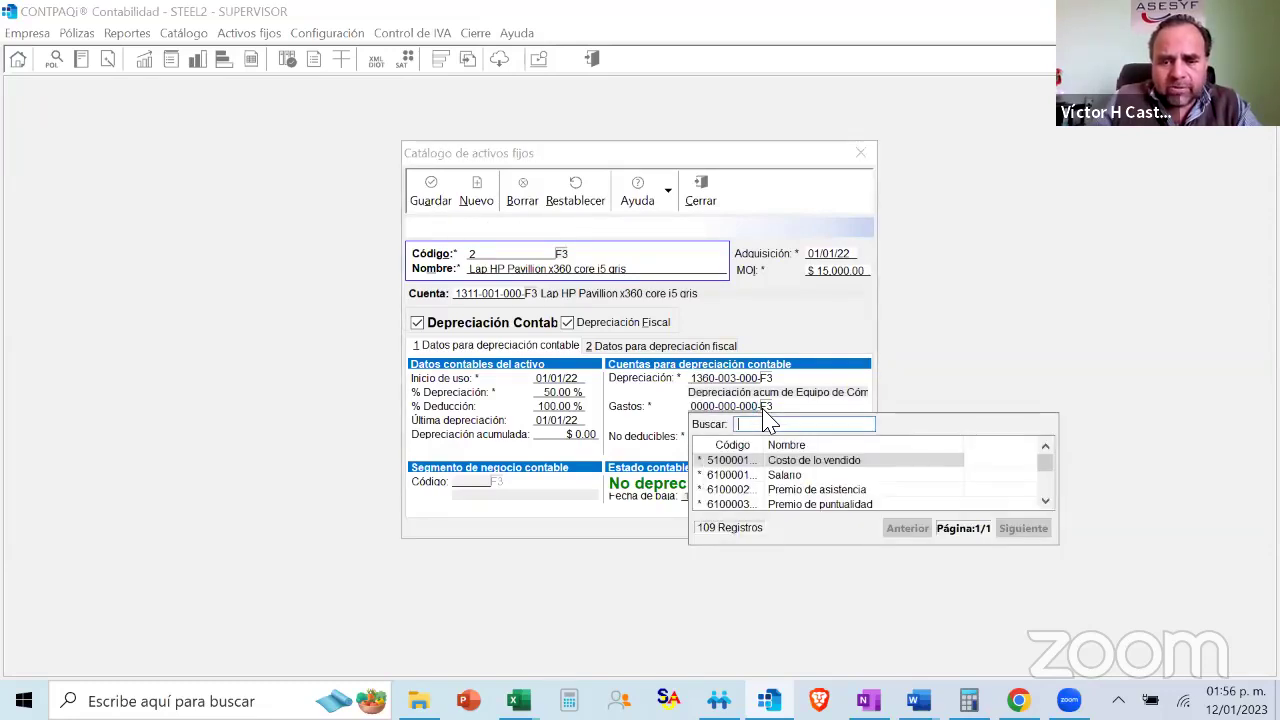
{"action": "type", "text": "DEP"}
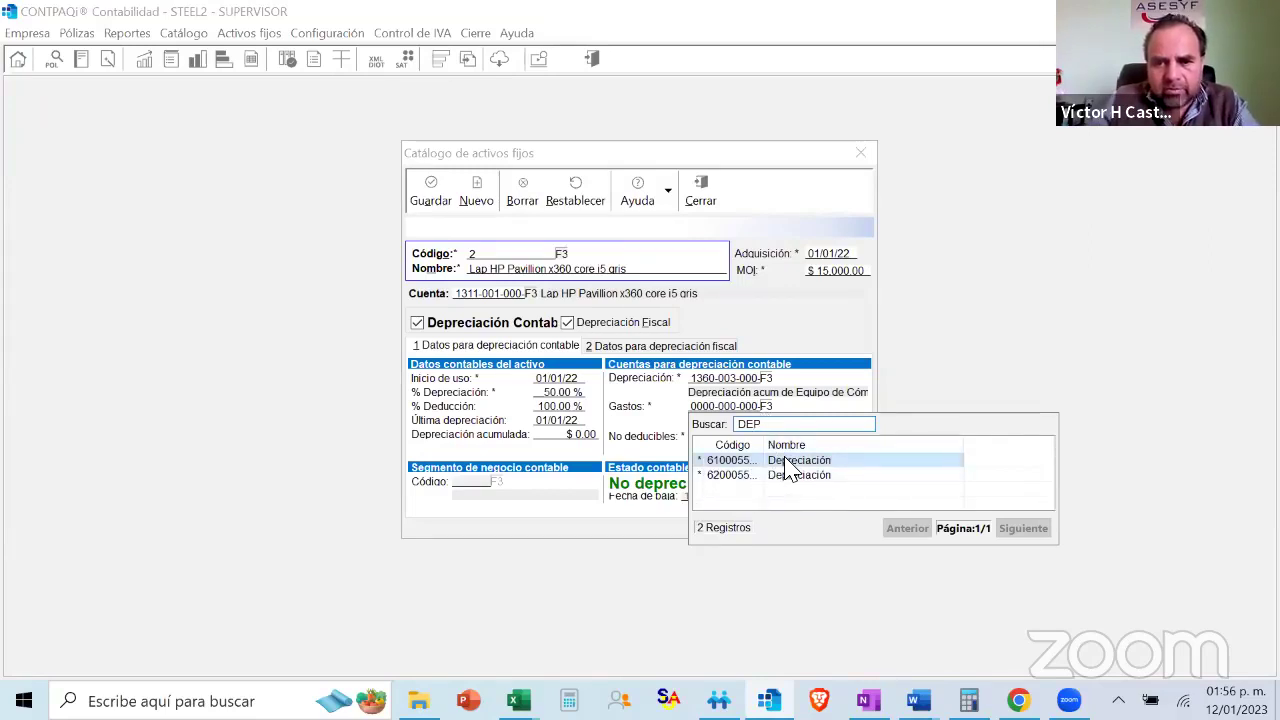
{"action": "double_click", "coordinate": [790, 462]}
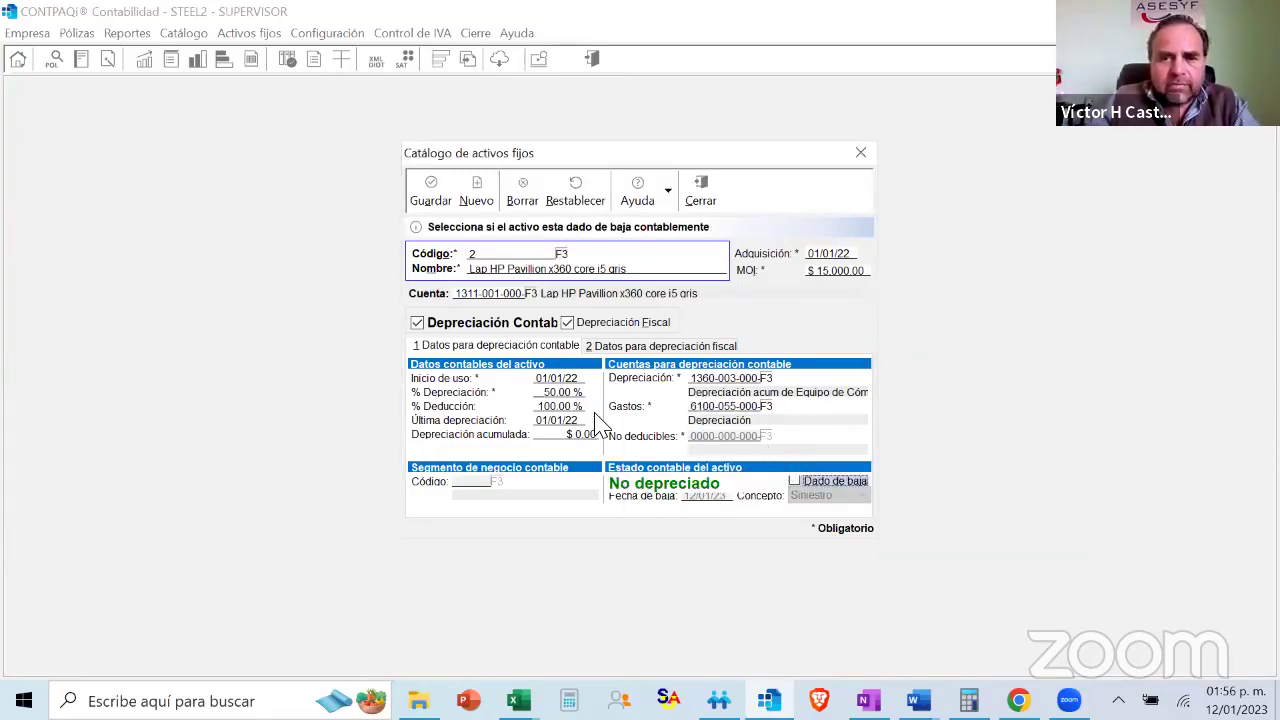
{"action": "left_click", "coordinate": [620, 350]}
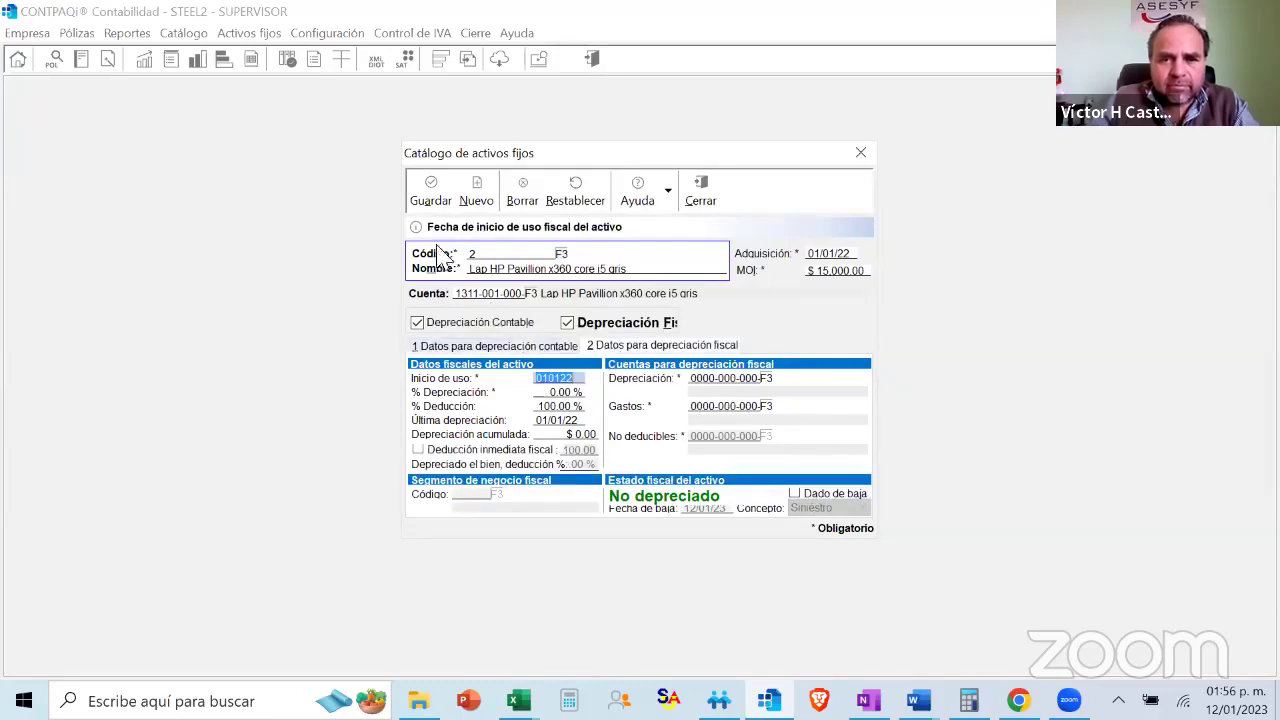